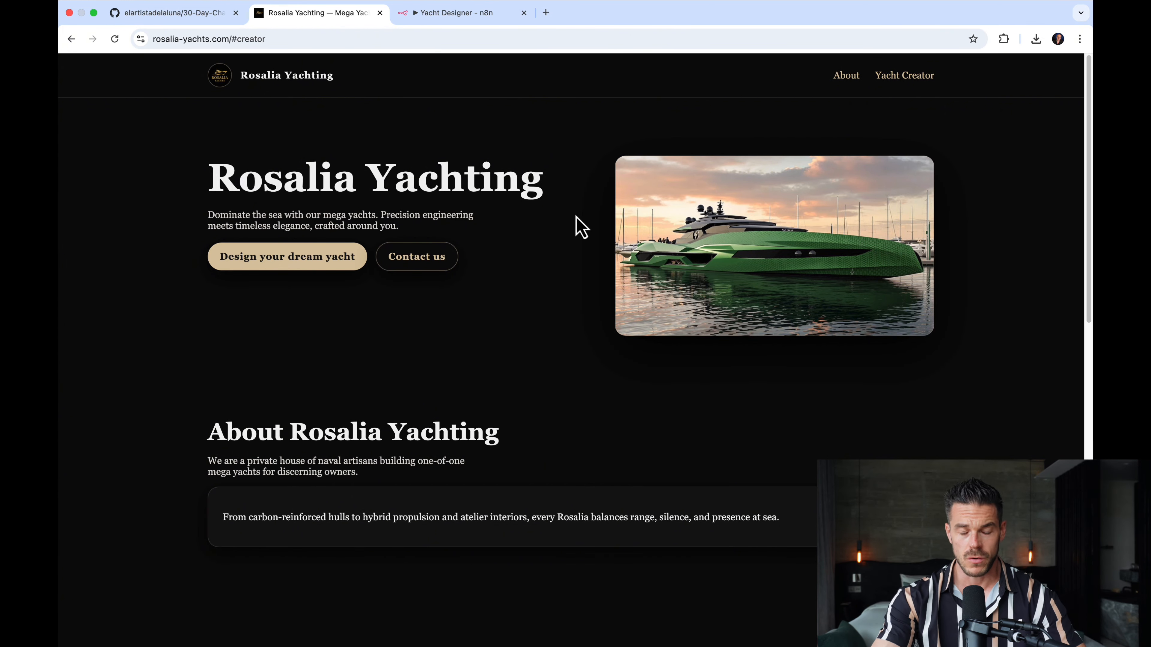
Look through the Rosalia Yachting website, including its About section and the Yacht Creator form with its preview.
{"action": "scroll", "coordinate": [566, 336], "scroll_direction": "down", "scroll_amount": 12}
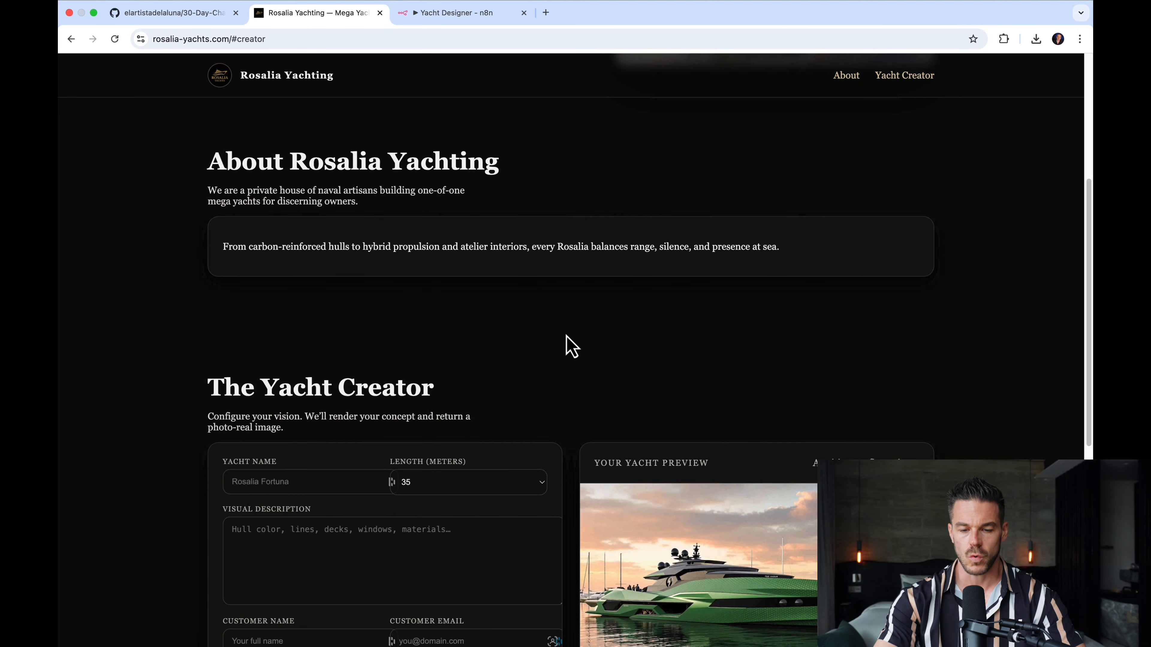
{"action": "scroll", "coordinate": [572, 316], "scroll_direction": "up", "scroll_amount": 12}
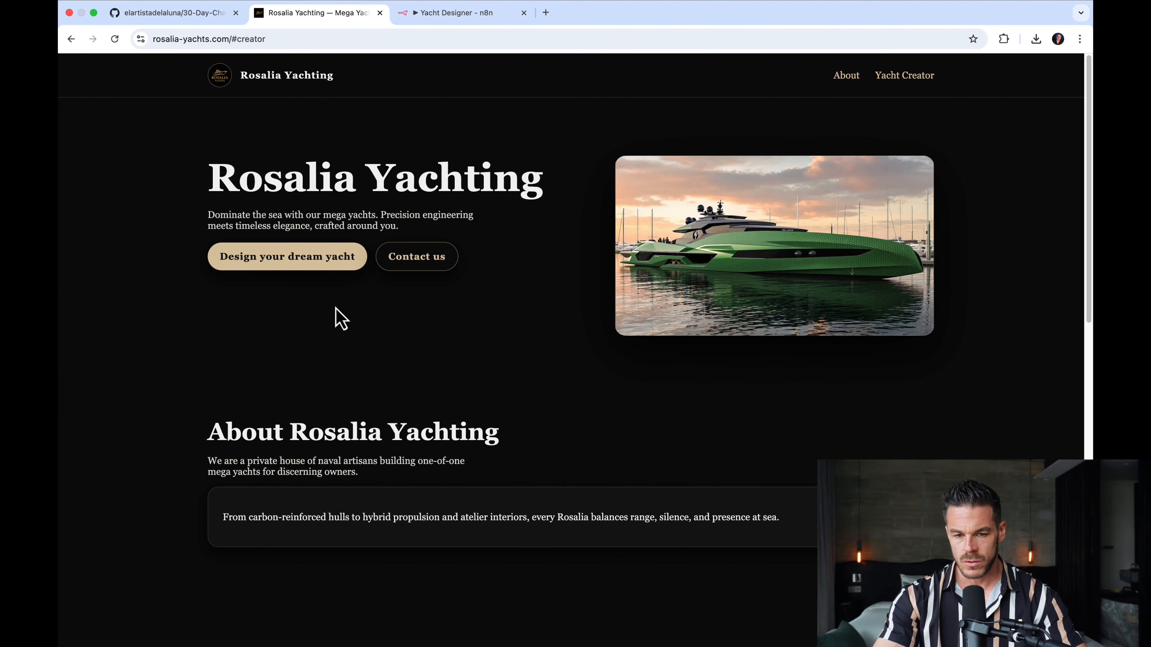
{"action": "scroll", "coordinate": [337, 318], "scroll_direction": "down", "scroll_amount": 10}
{"action": "scroll", "coordinate": [340, 299], "scroll_direction": "up", "scroll_amount": 10}
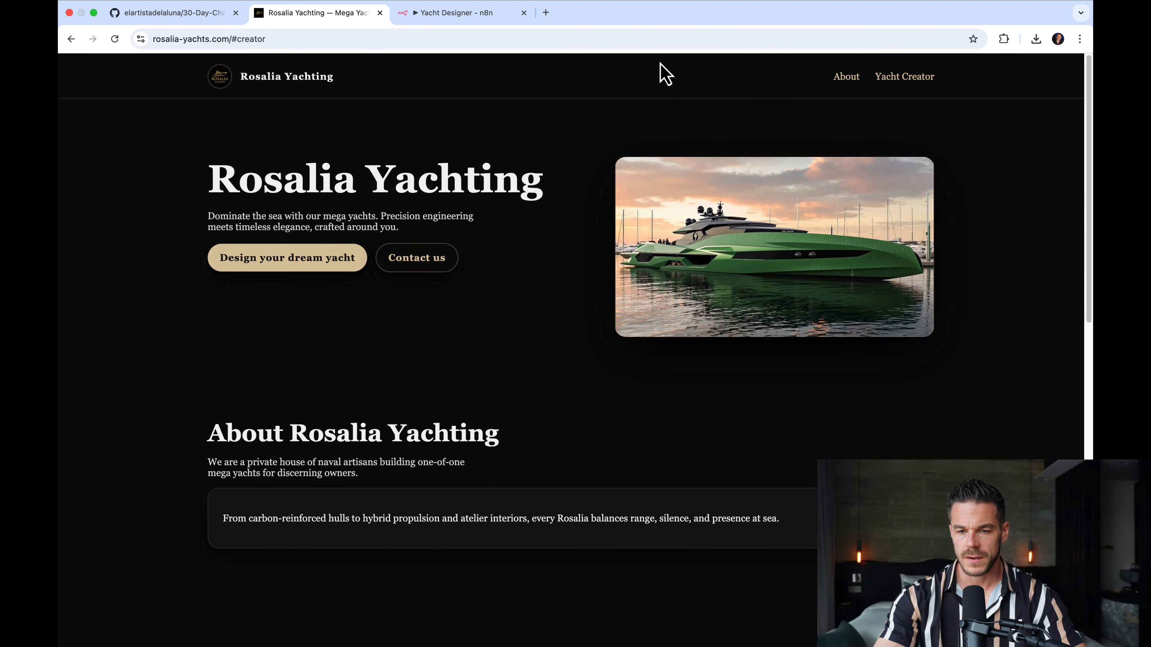
{"action": "left_click", "coordinate": [845, 78]}
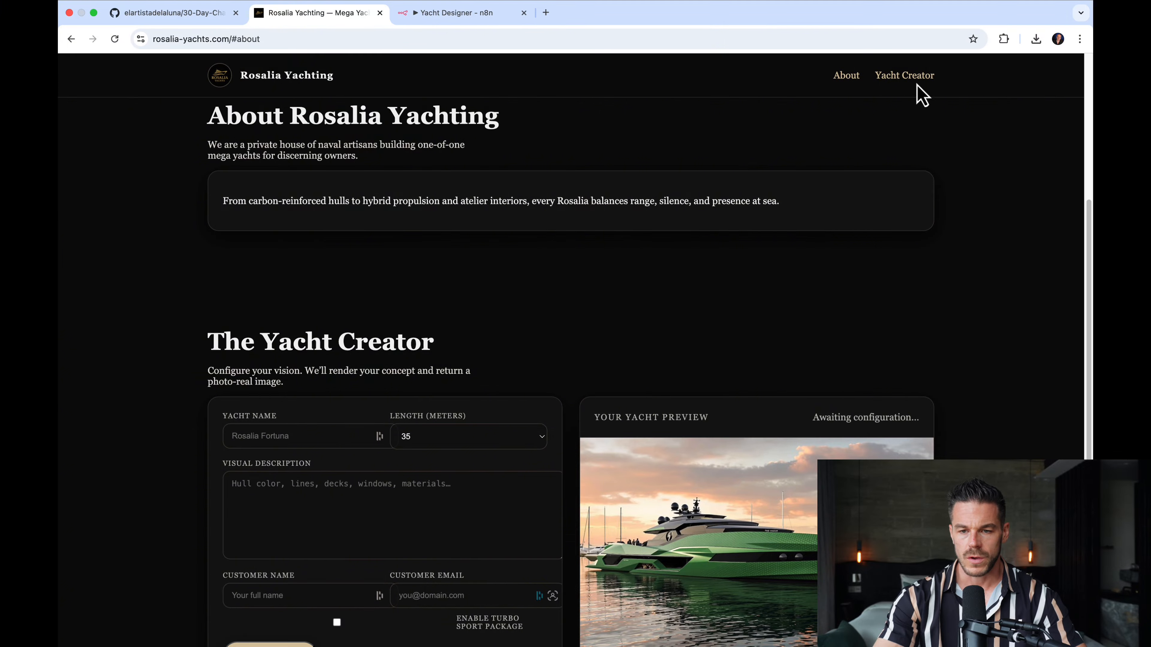
{"action": "left_click", "coordinate": [914, 73]}
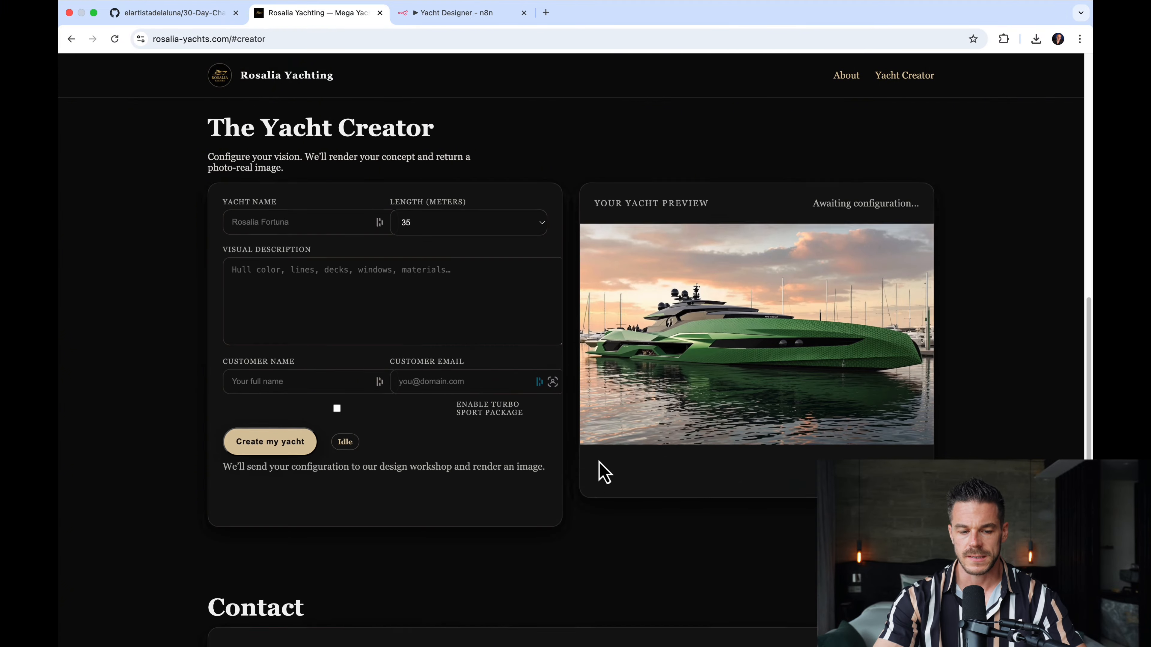
{"action": "scroll", "coordinate": [600, 476], "scroll_direction": "down", "scroll_amount": 4}
{"action": "scroll", "coordinate": [612, 383], "scroll_direction": "up", "scroll_amount": 5}
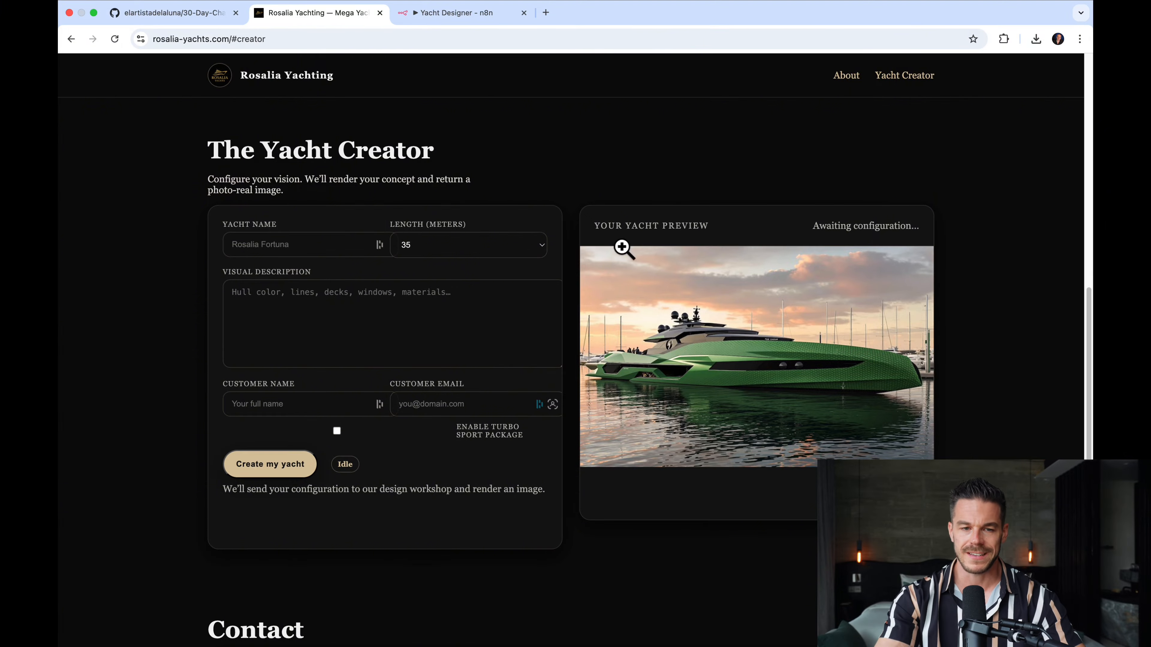
Run the Yacht Designer workflow in n8n to show its test form, and compare it with the website's Yacht Creator form.
{"action": "left_click", "coordinate": [473, 13]}
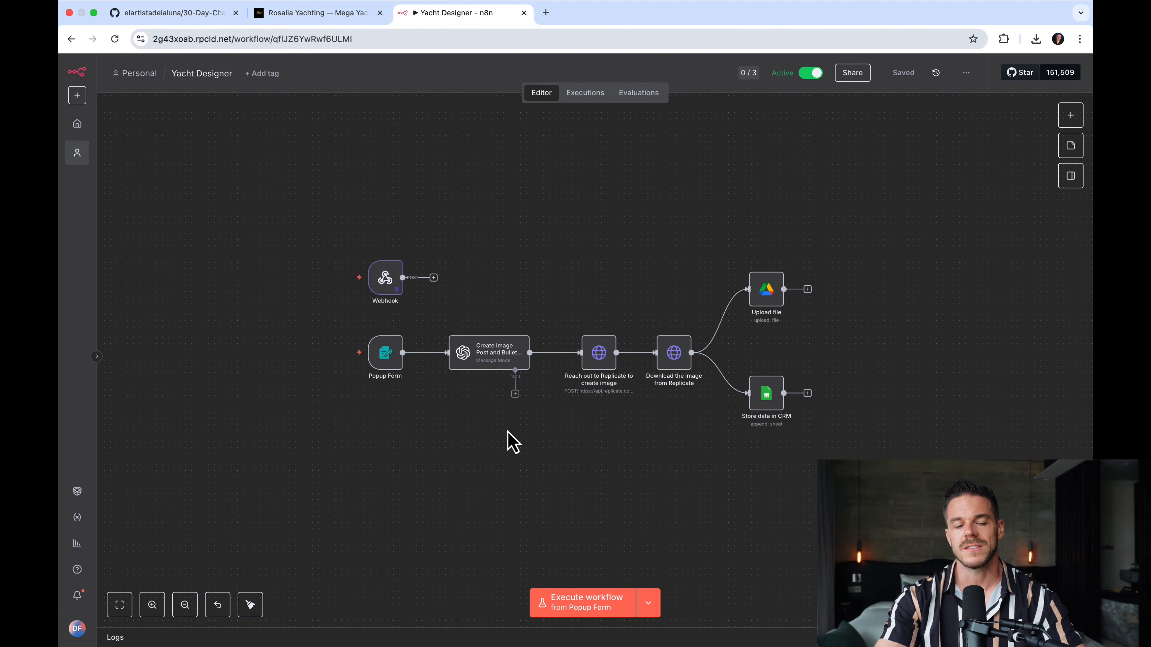
{"action": "mouse_move", "coordinate": [417, 392]}
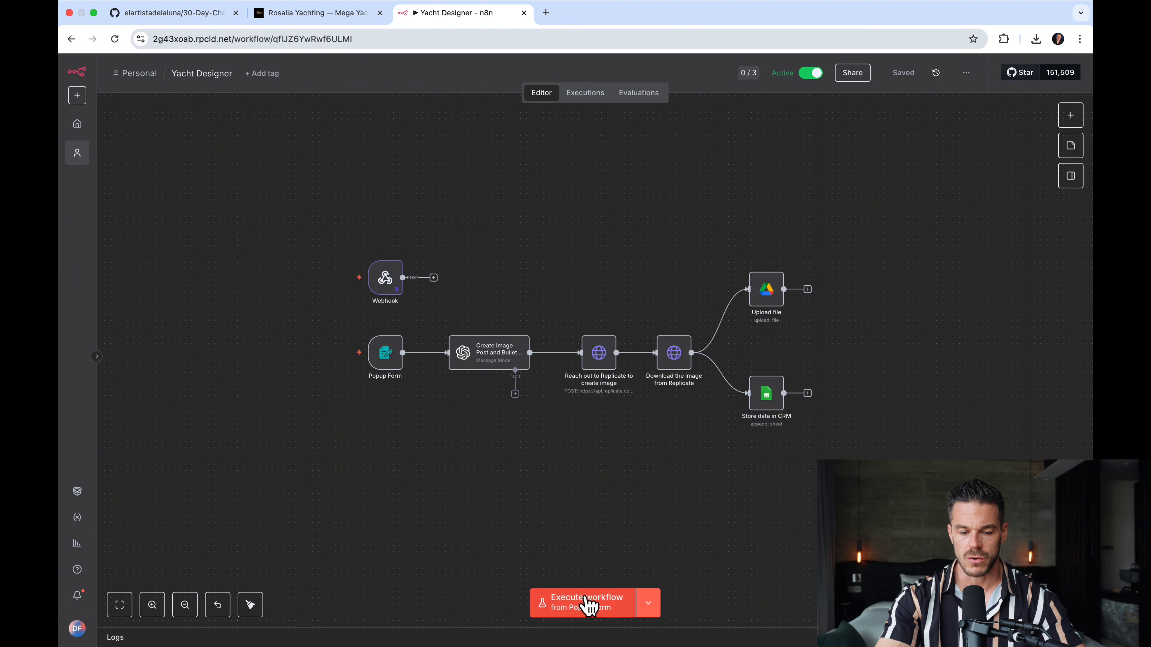
{"action": "left_click", "coordinate": [588, 607]}
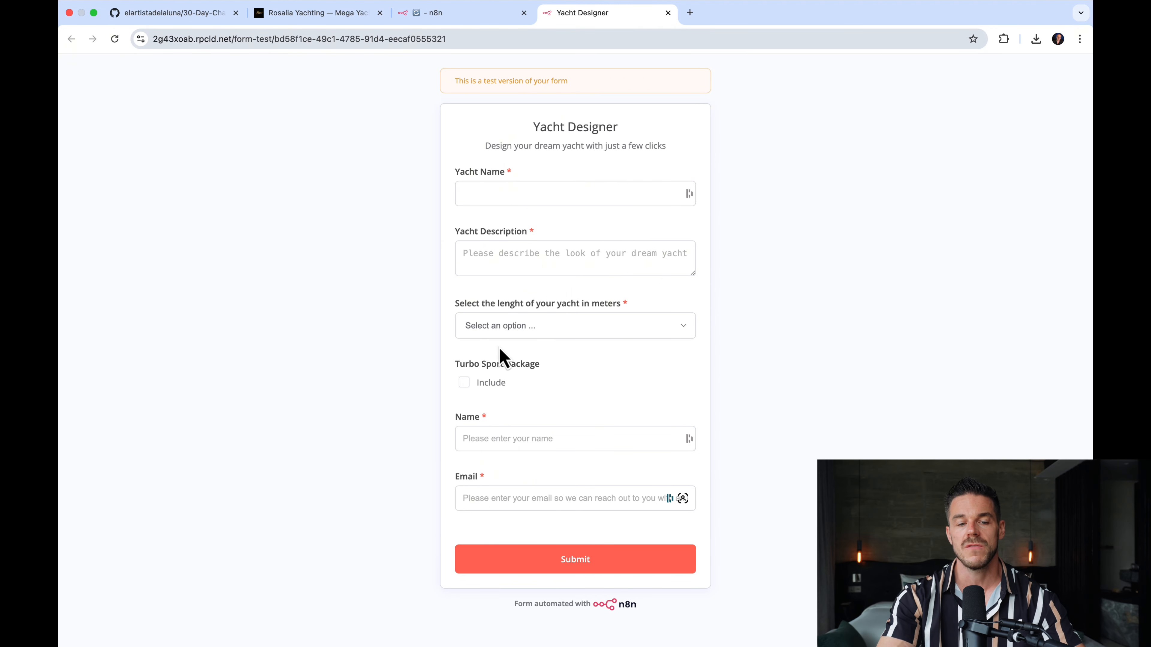
{"action": "left_click", "coordinate": [323, 14]}
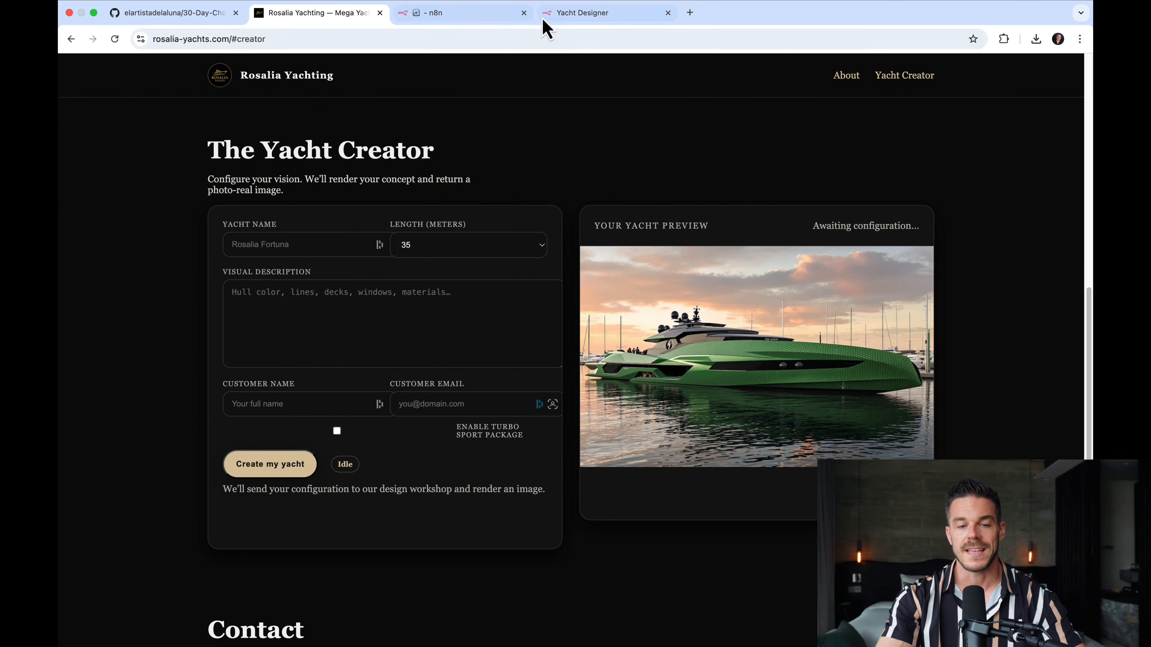
Stop the workflow run waiting on the Popup Form and close the Yacht Designer test form.
{"action": "left_click", "coordinate": [475, 14]}
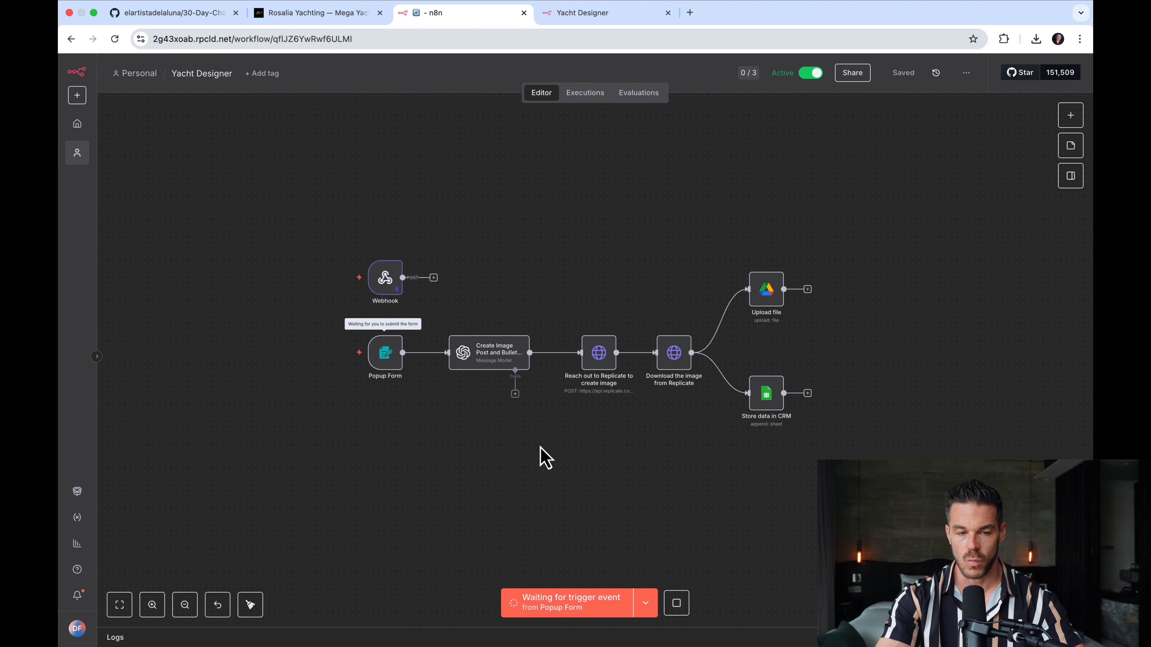
{"action": "left_click", "coordinate": [678, 604]}
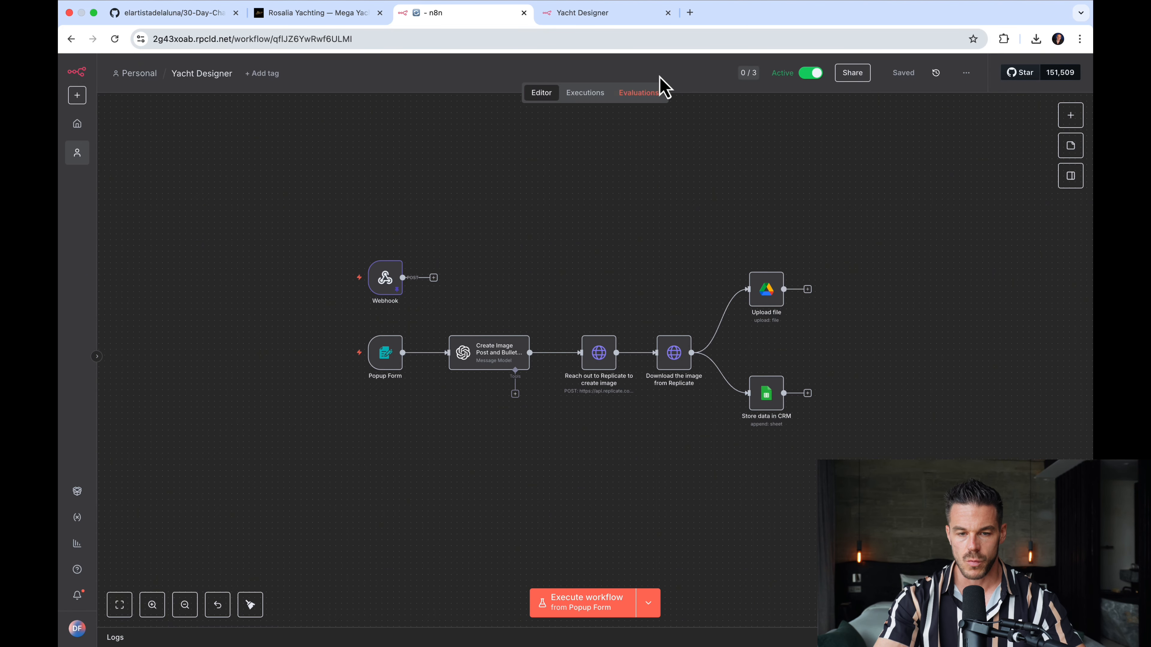
{"action": "left_click", "coordinate": [667, 13]}
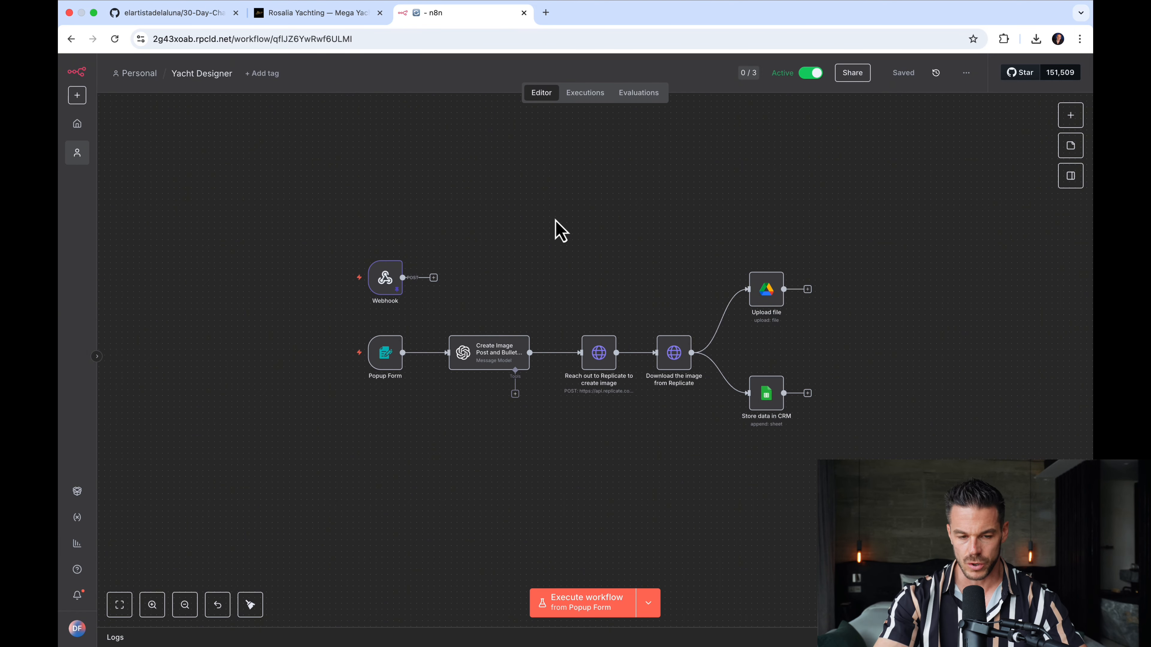
Remove the connection between the Popup Form and the Create Image Post node, and move the Popup Form away from the chain.
{"action": "mouse_move", "coordinate": [369, 351]}
{"action": "left_click_drag", "start_coordinate": [337, 316], "coordinate": [793, 476]}
{"action": "left_click", "coordinate": [776, 489]}
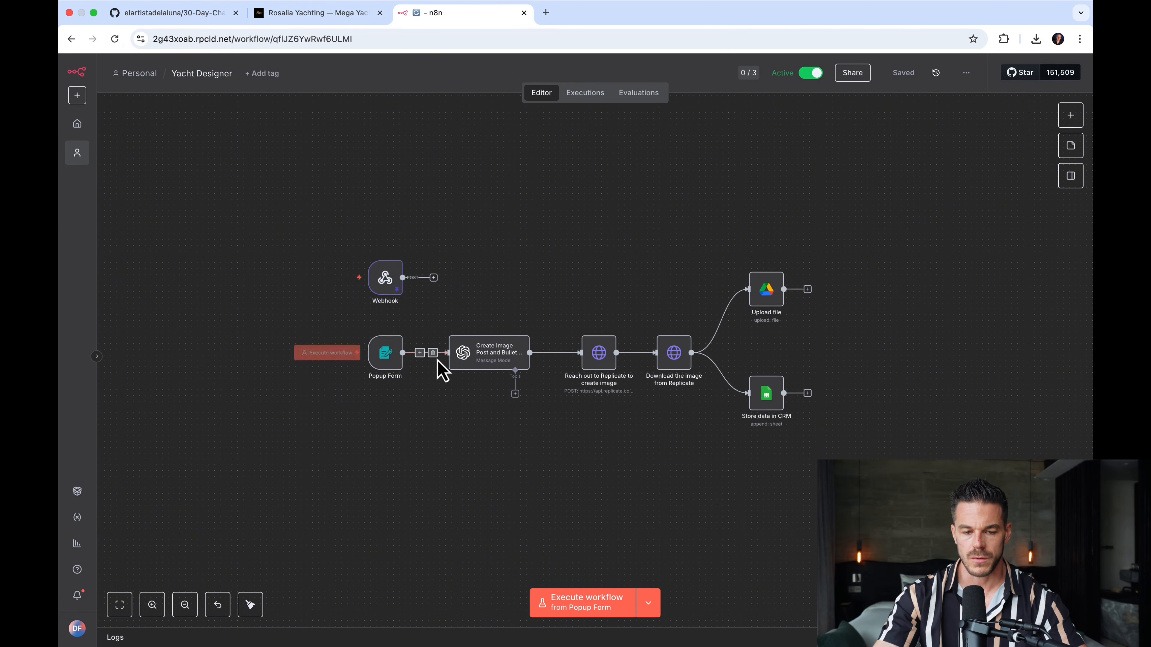
{"action": "left_click", "coordinate": [434, 353]}
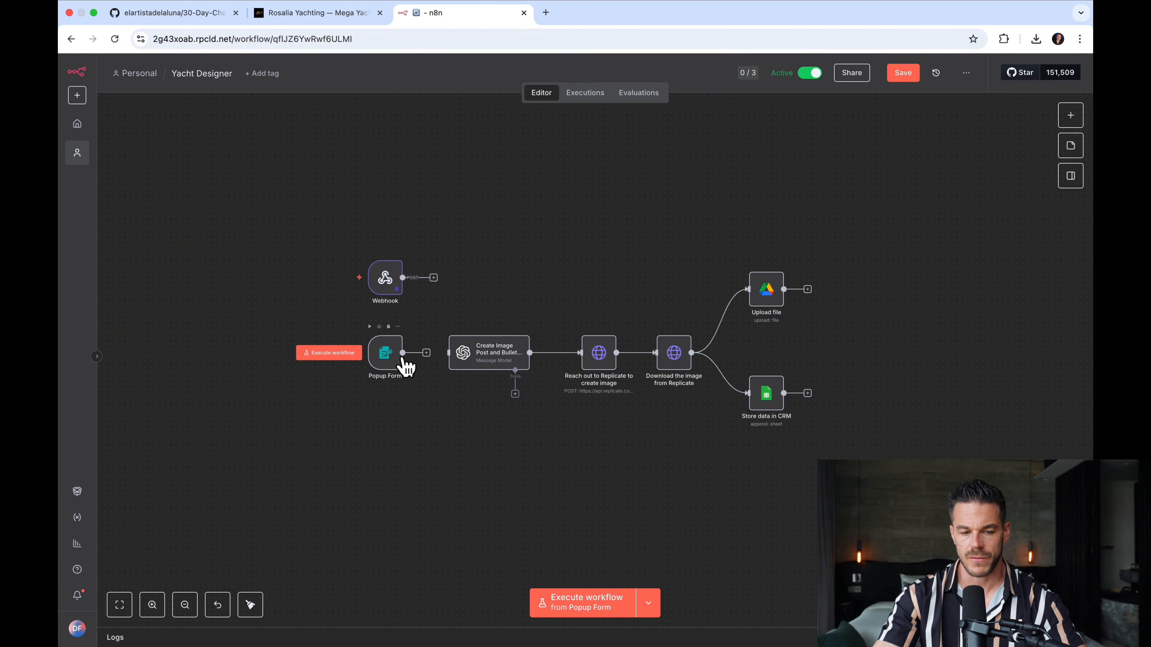
{"action": "left_click_drag", "start_coordinate": [398, 362], "coordinate": [282, 464]}
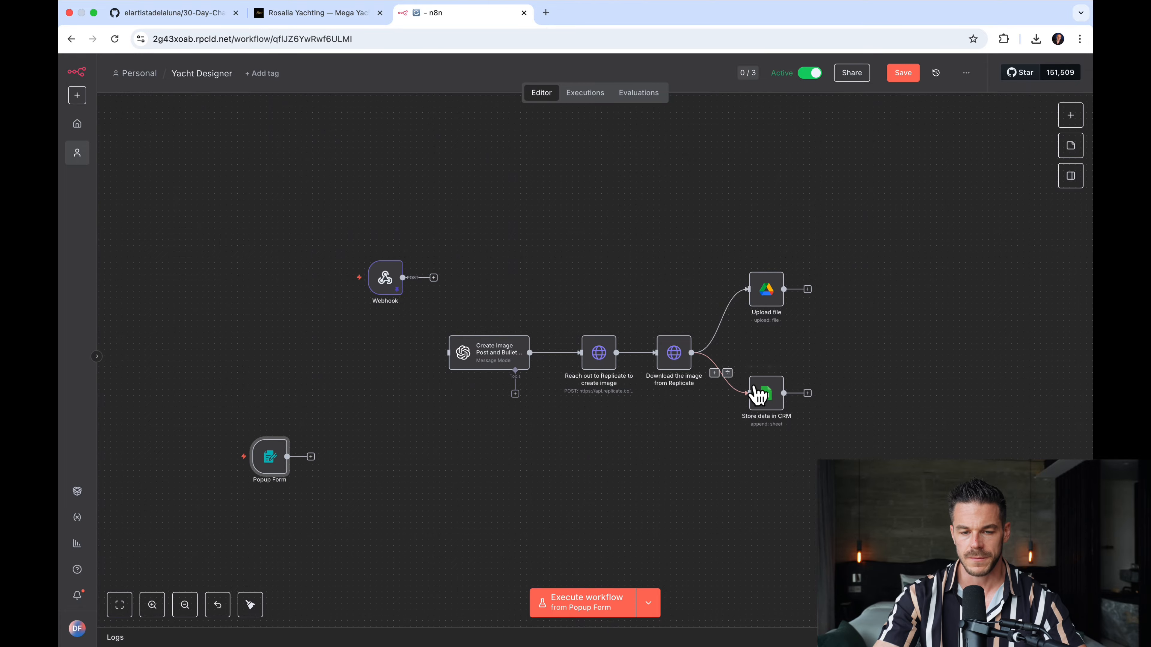
Add a new Webhook trigger node to the workflow.
{"action": "left_click", "coordinate": [1070, 117]}
{"action": "type", "text": "webhook"}
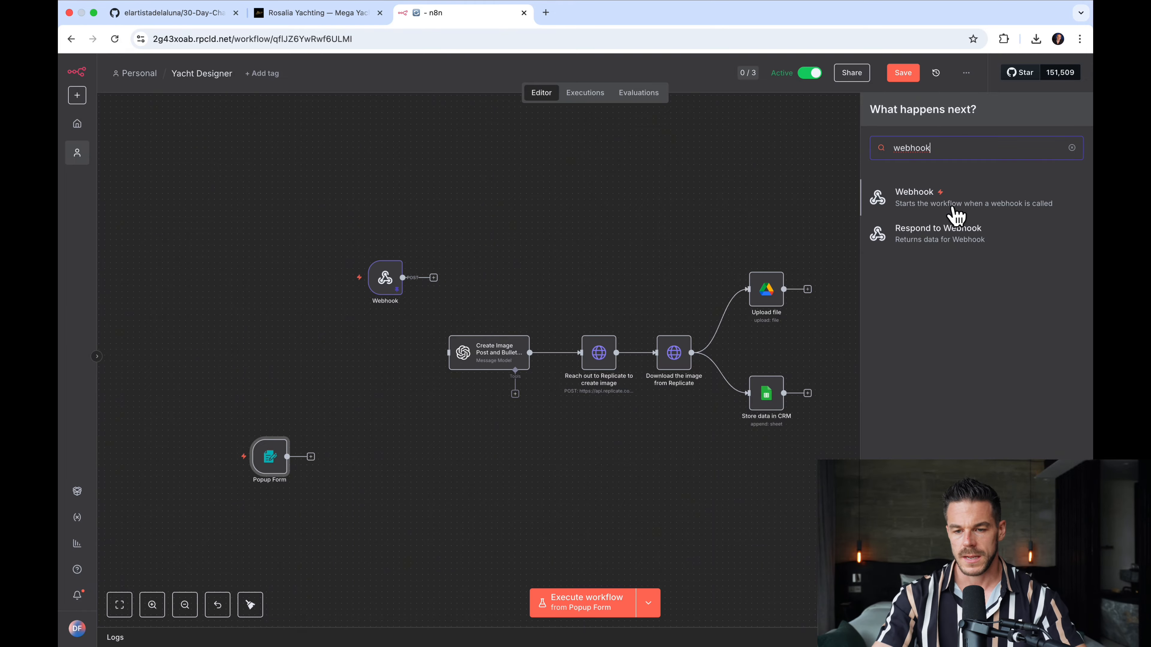
{"action": "left_click", "coordinate": [920, 206]}
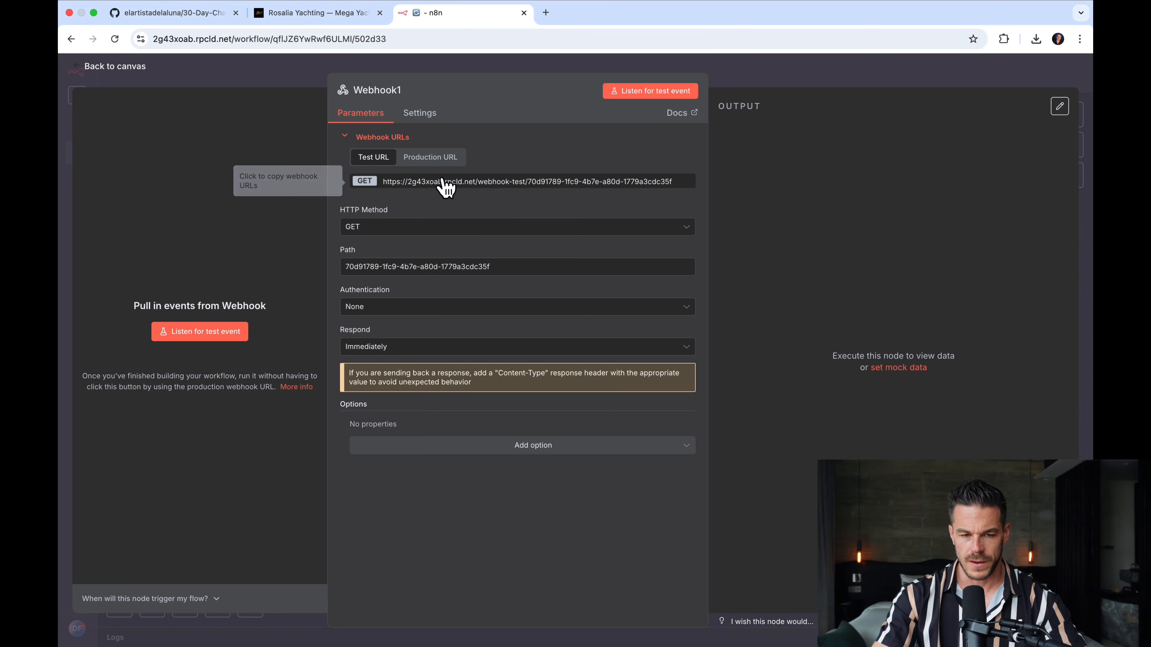
Show the new webhook's production URL, and set its HTTP method to POST and its response to Using 'Respond to Webhook' Node.
{"action": "left_click", "coordinate": [436, 166]}
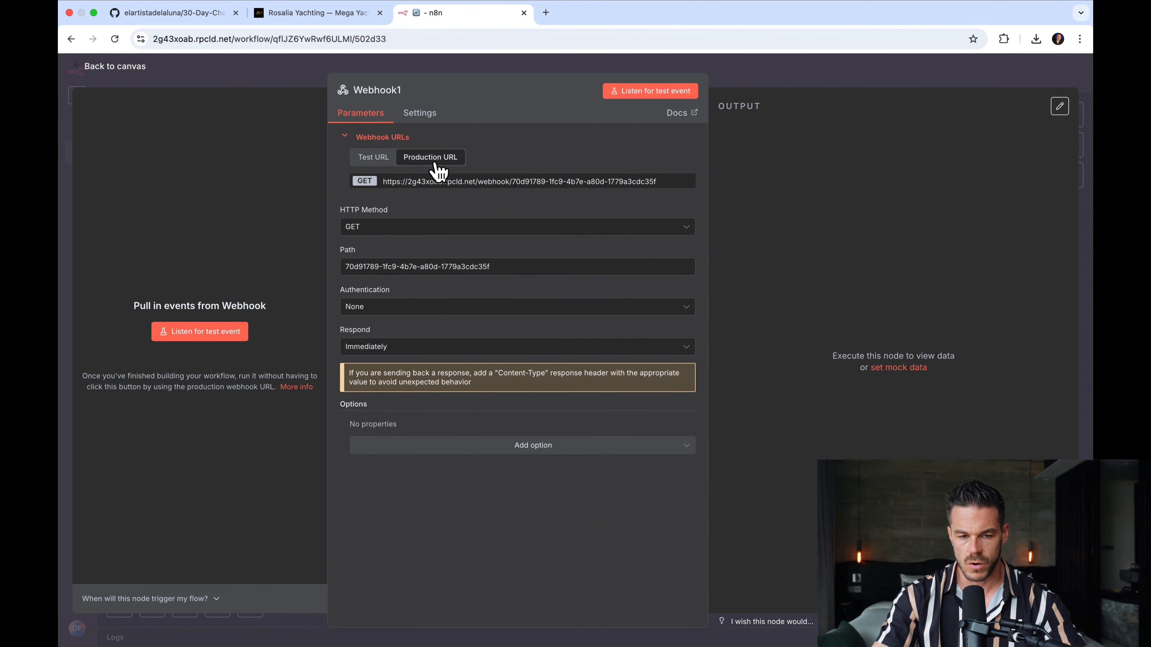
{"action": "left_click", "coordinate": [365, 227]}
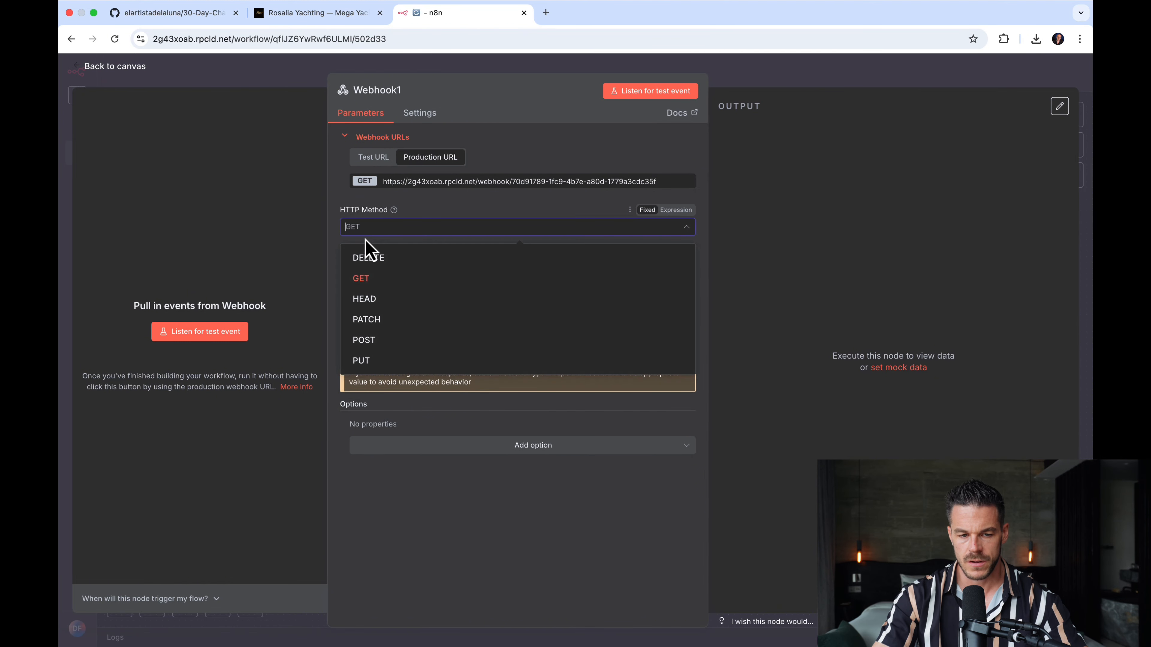
{"action": "left_click", "coordinate": [377, 348]}
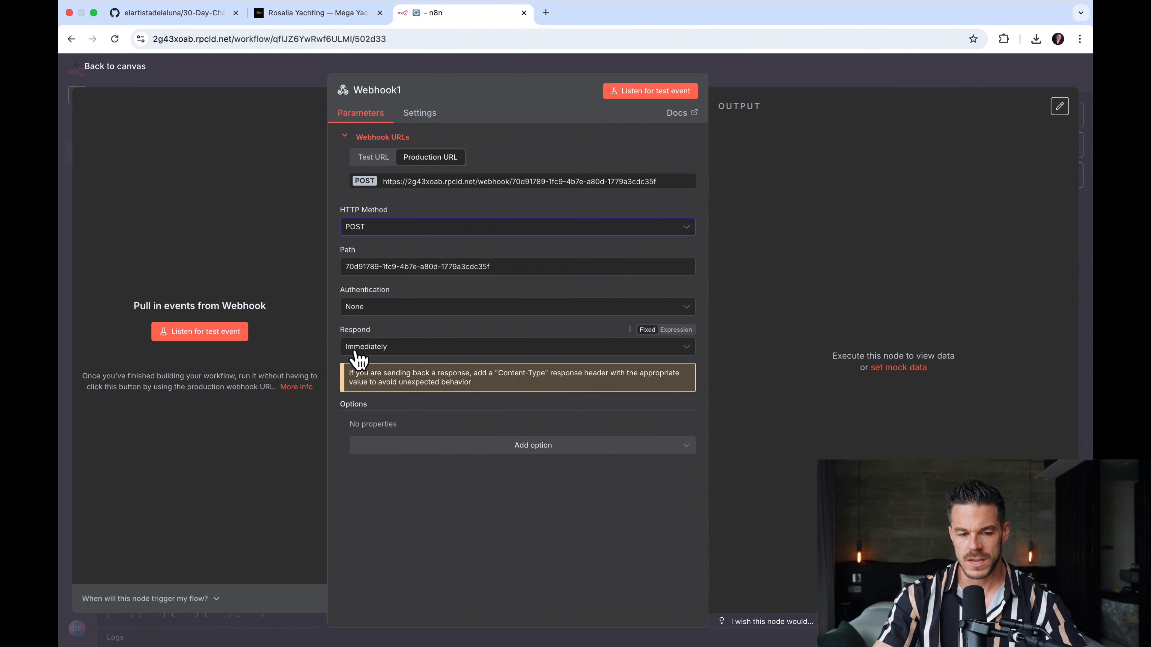
{"action": "left_click", "coordinate": [386, 348]}
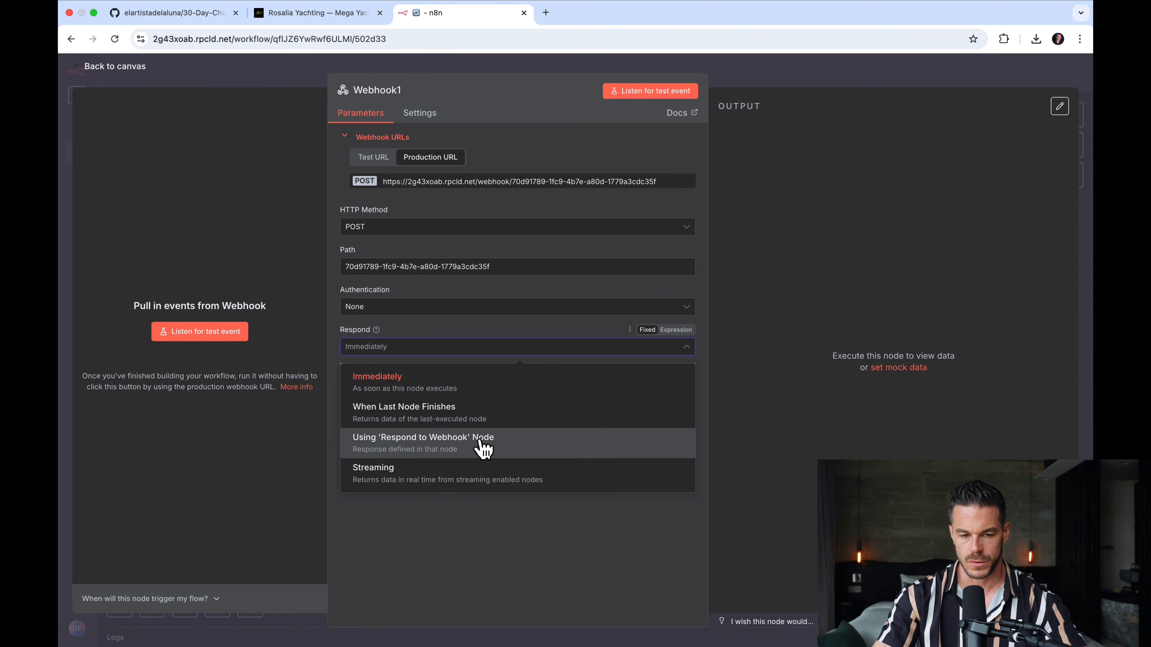
{"action": "left_click", "coordinate": [483, 449]}
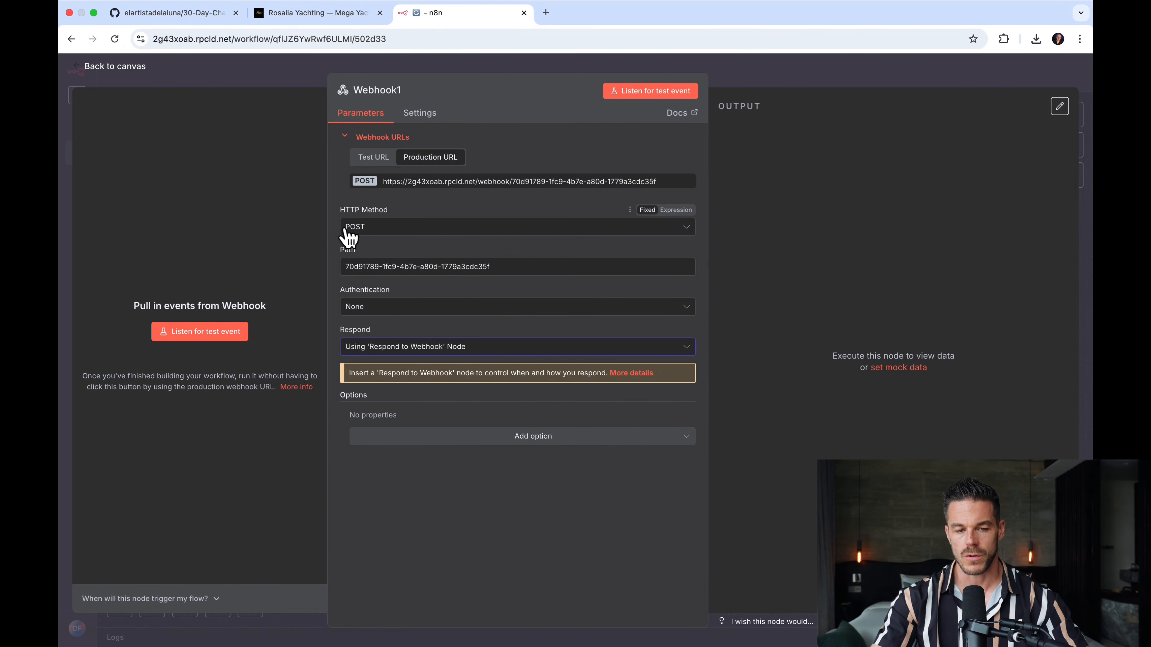
{"action": "left_click", "coordinate": [113, 67]}
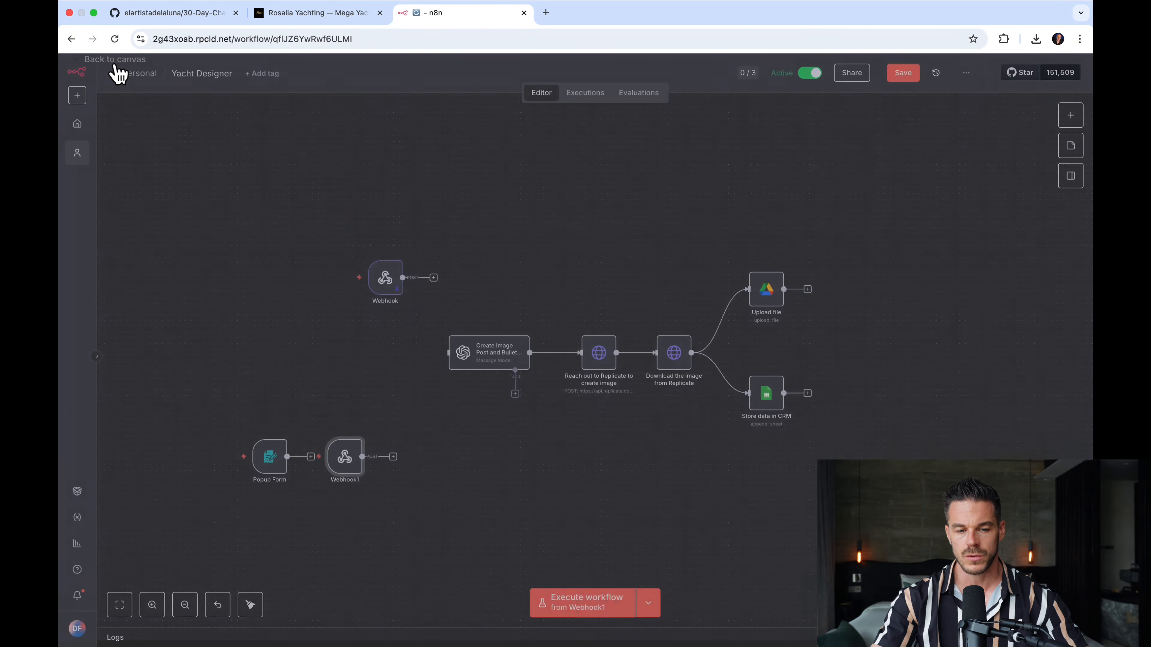
Delete the newly added Webhook1 node from the workflow.
{"action": "left_click_drag", "start_coordinate": [360, 473], "coordinate": [377, 424]}
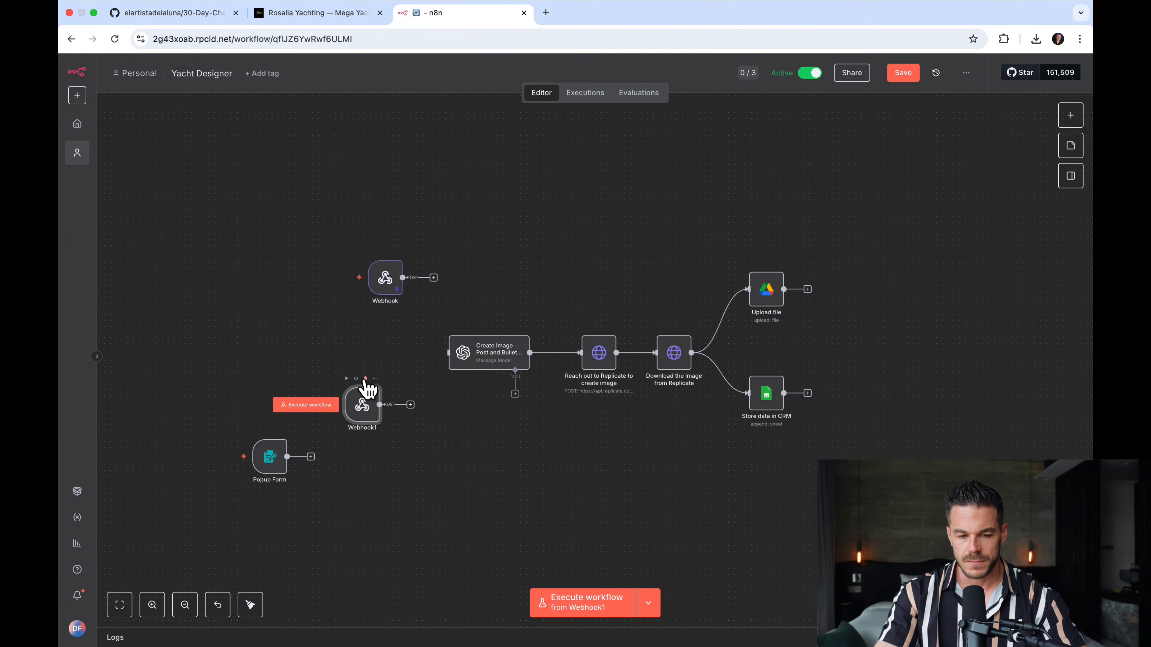
{"action": "left_click", "coordinate": [365, 379]}
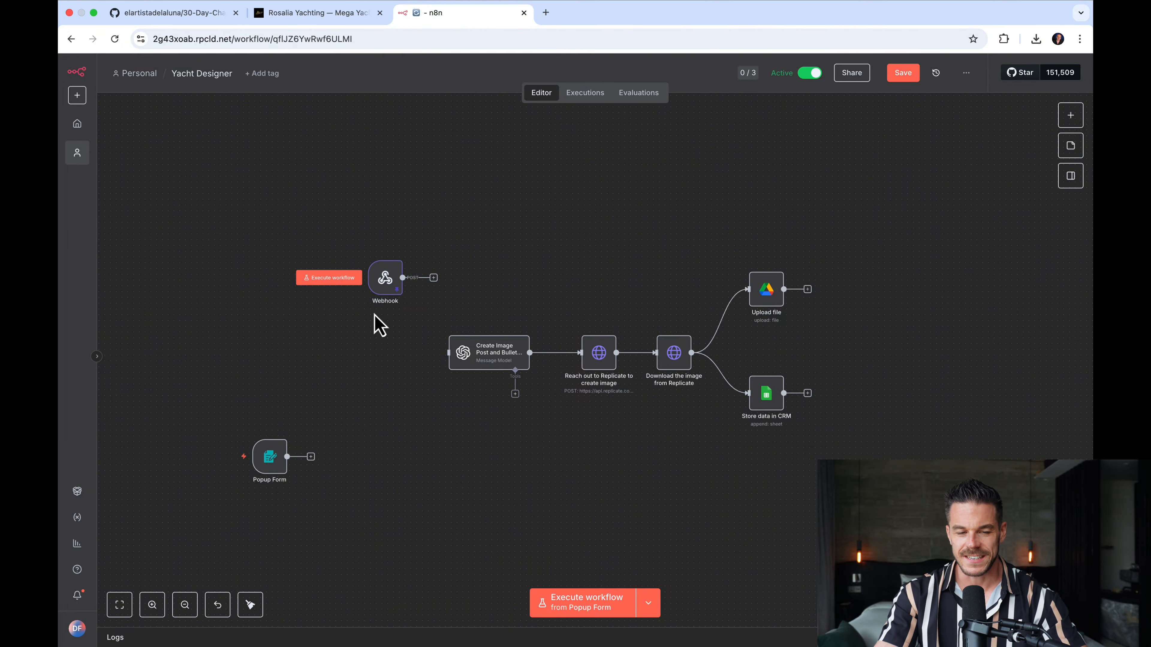
Save the workflow and move the original Webhook node in line before the Create Image Post node.
{"action": "key", "text": "super+s"}
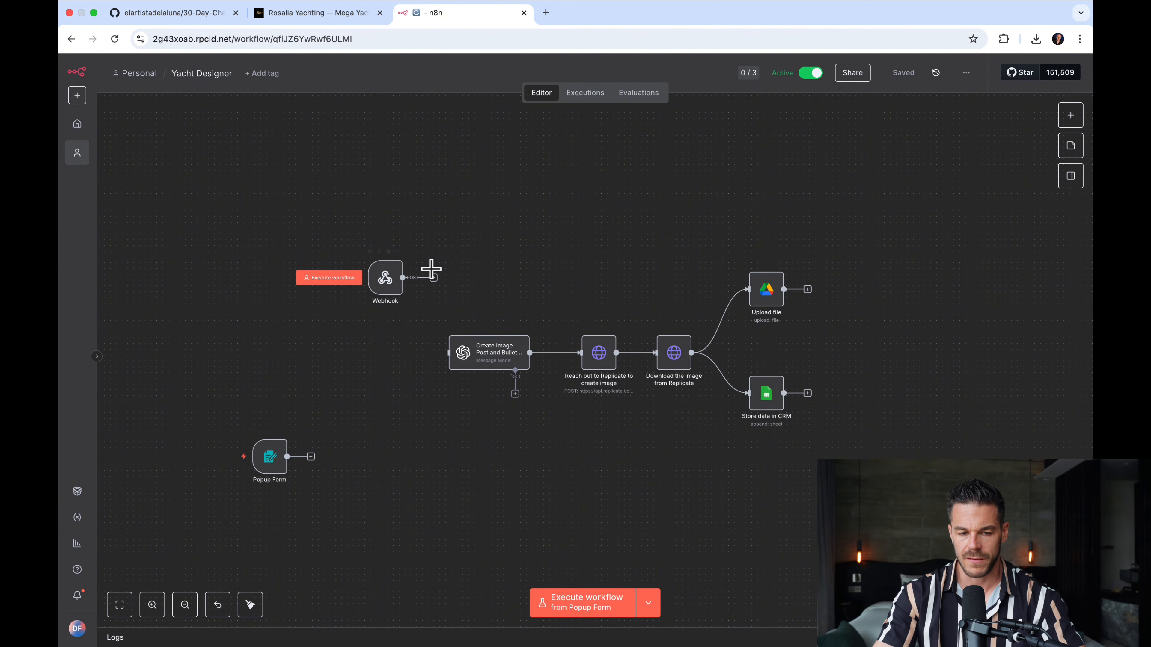
{"action": "left_click_drag", "start_coordinate": [393, 281], "coordinate": [380, 356]}
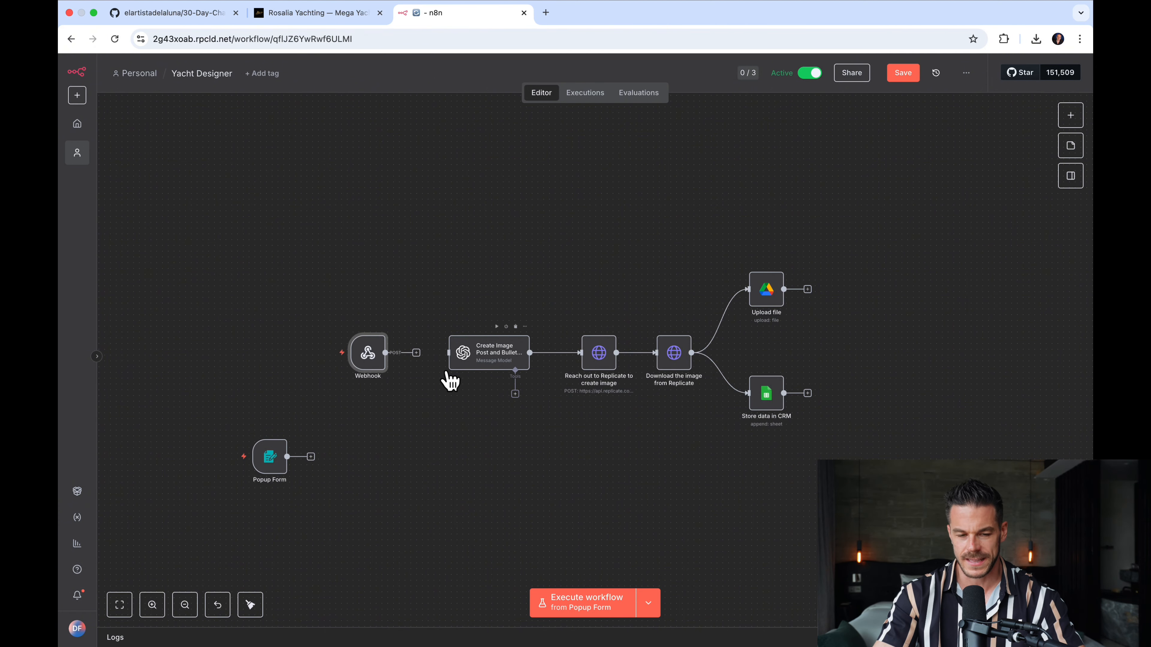
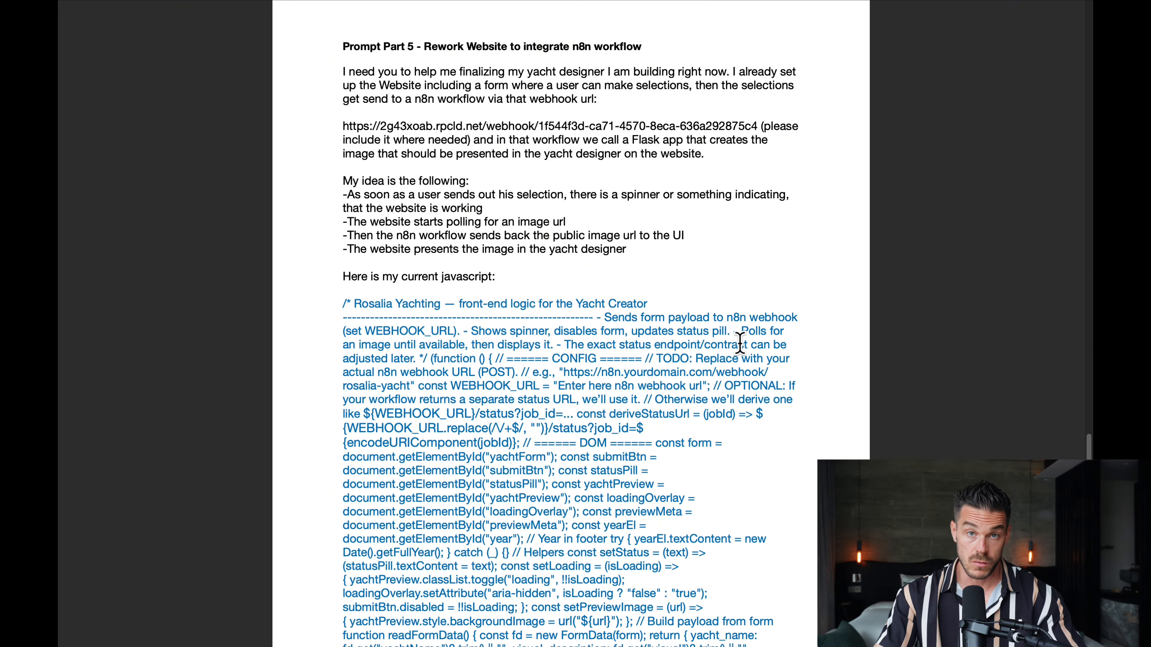
Read the Prompt Part 5 document on integrating the n8n workflow, including its JavaScript, website code and closing instructions.
{"action": "scroll", "coordinate": [1045, 447], "scroll_direction": "down", "scroll_amount": 20}
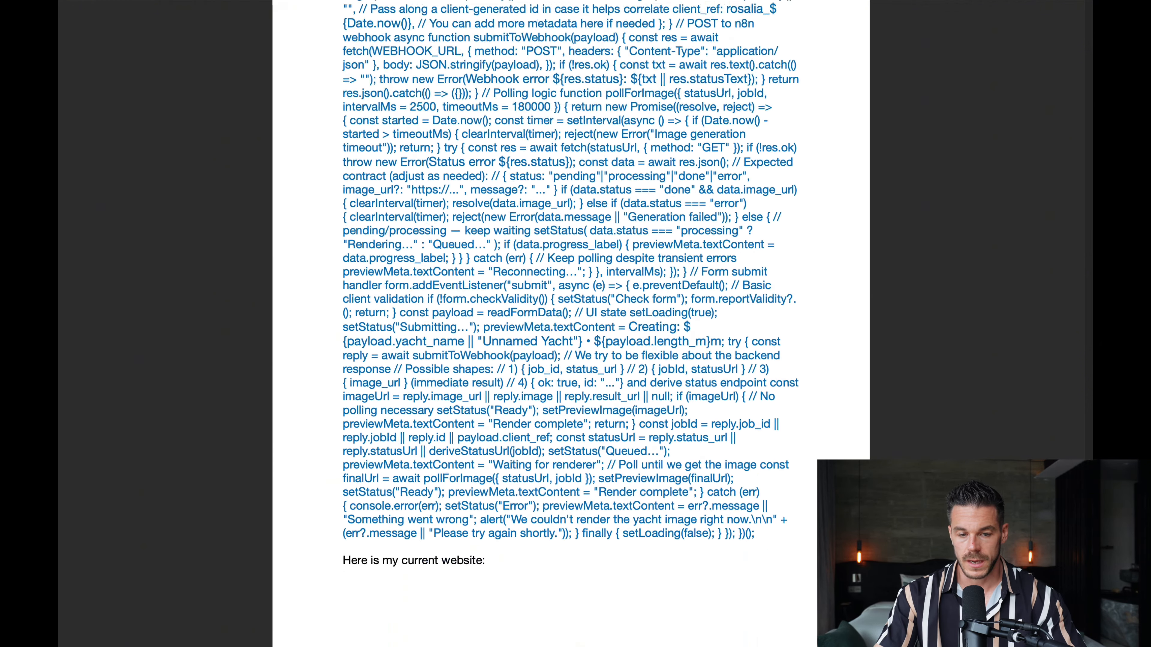
{"action": "scroll", "coordinate": [506, 301], "scroll_direction": "down", "scroll_amount": 2}
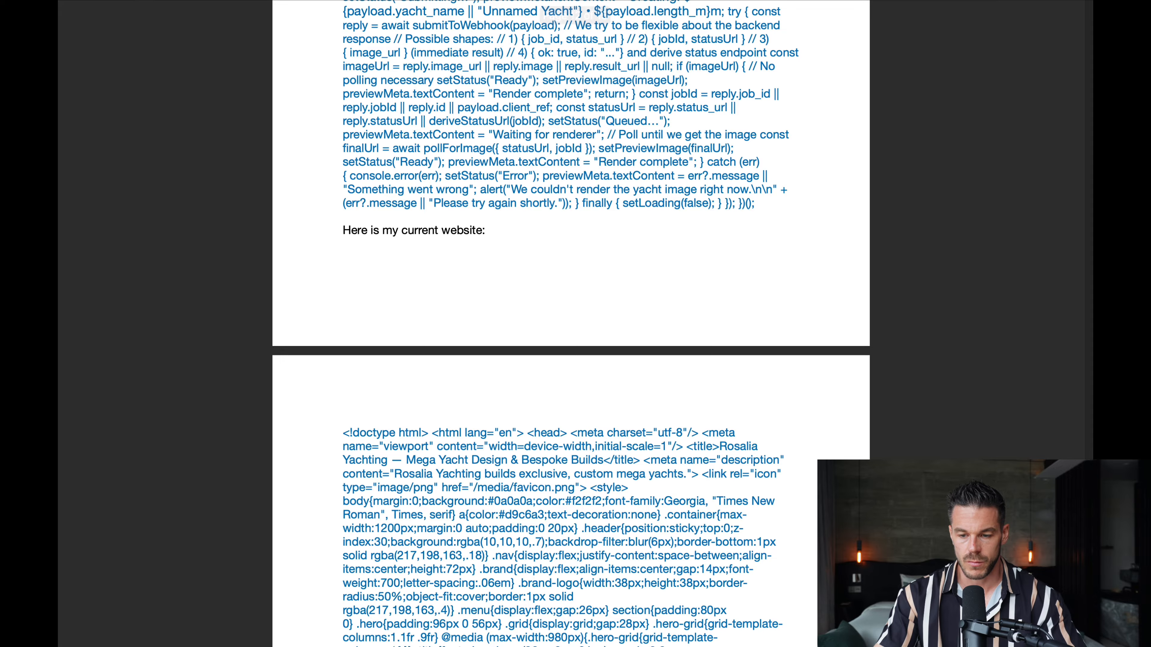
{"action": "scroll", "coordinate": [571, 317], "scroll_direction": "down", "scroll_amount": 20}
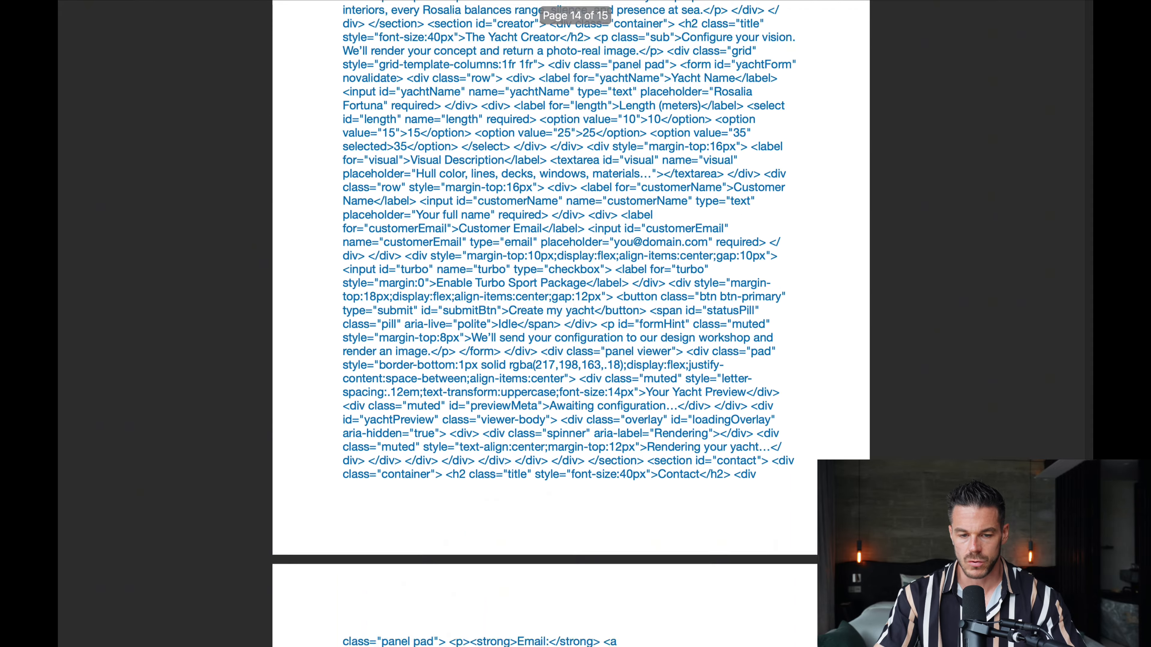
{"action": "scroll", "coordinate": [784, 527], "scroll_direction": "down", "scroll_amount": 2}
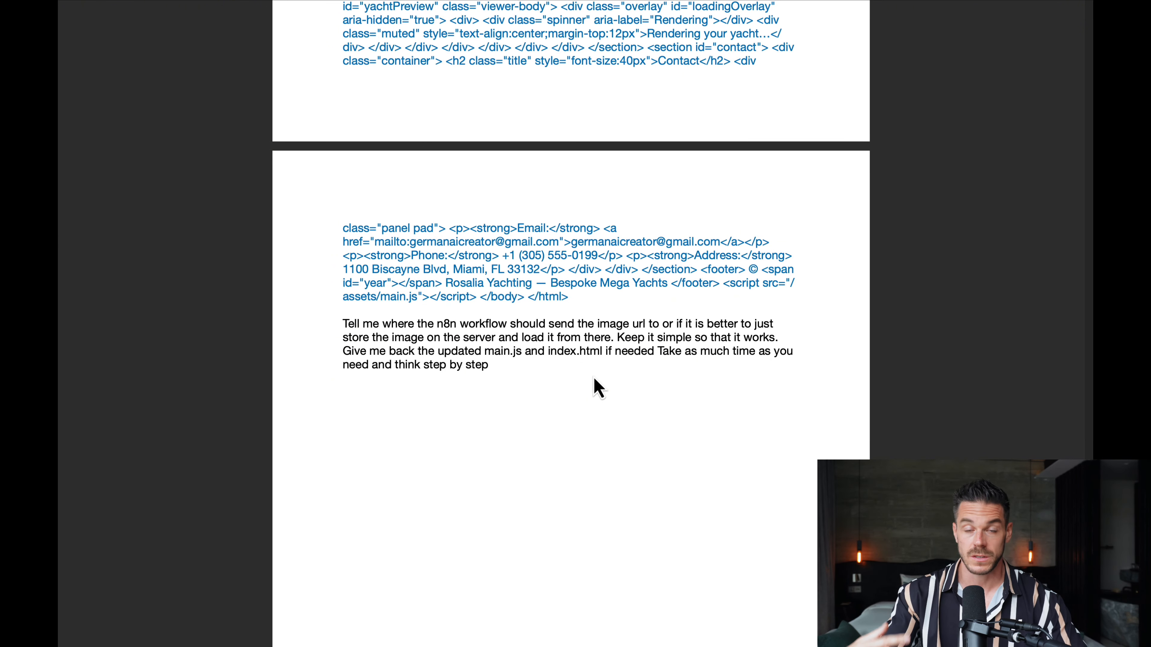
{"action": "scroll", "coordinate": [595, 380], "scroll_direction": "up", "scroll_amount": 3}
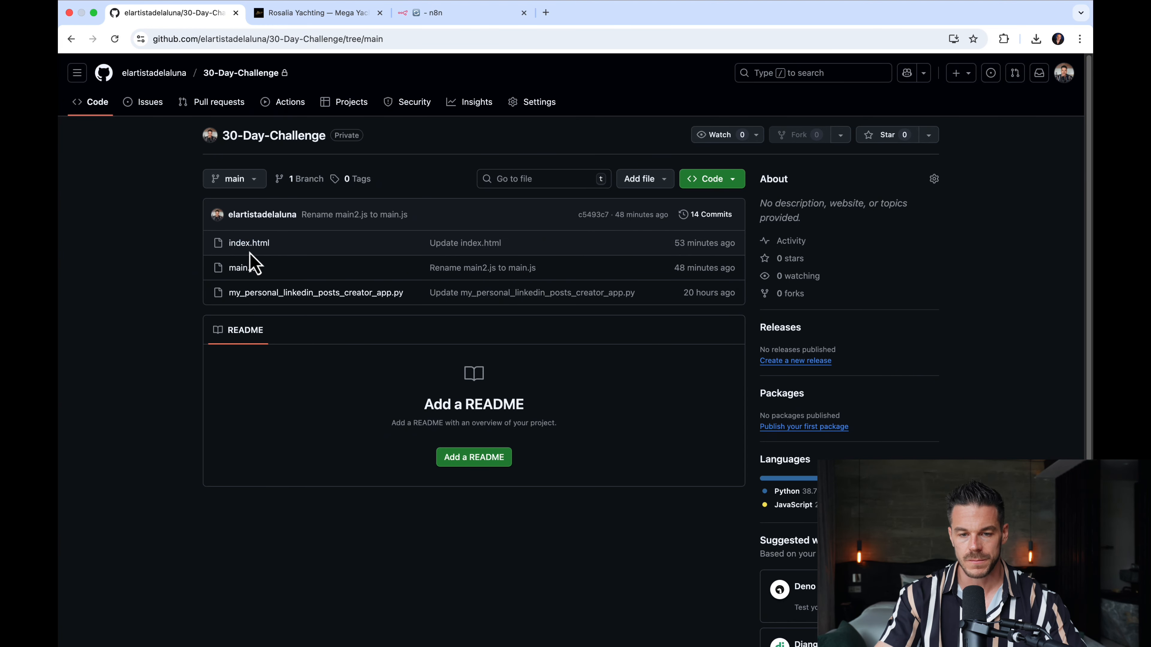
{"action": "left_click", "coordinate": [666, 185]}
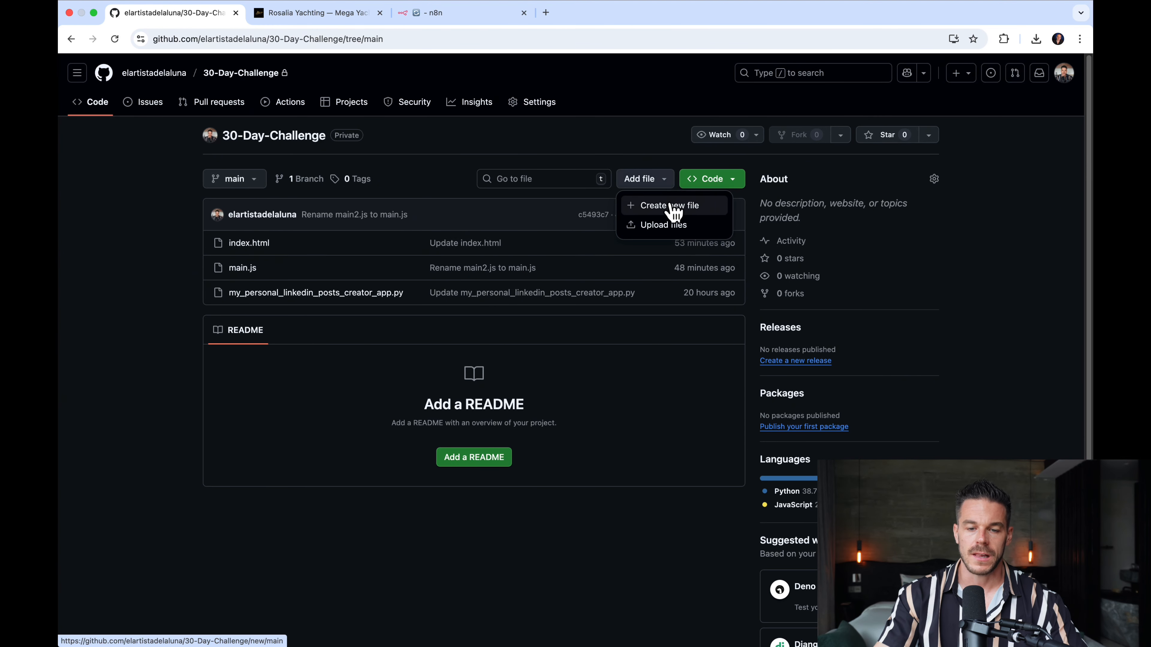
{"action": "left_click", "coordinate": [673, 226]}
{"action": "left_click", "coordinate": [588, 268]}
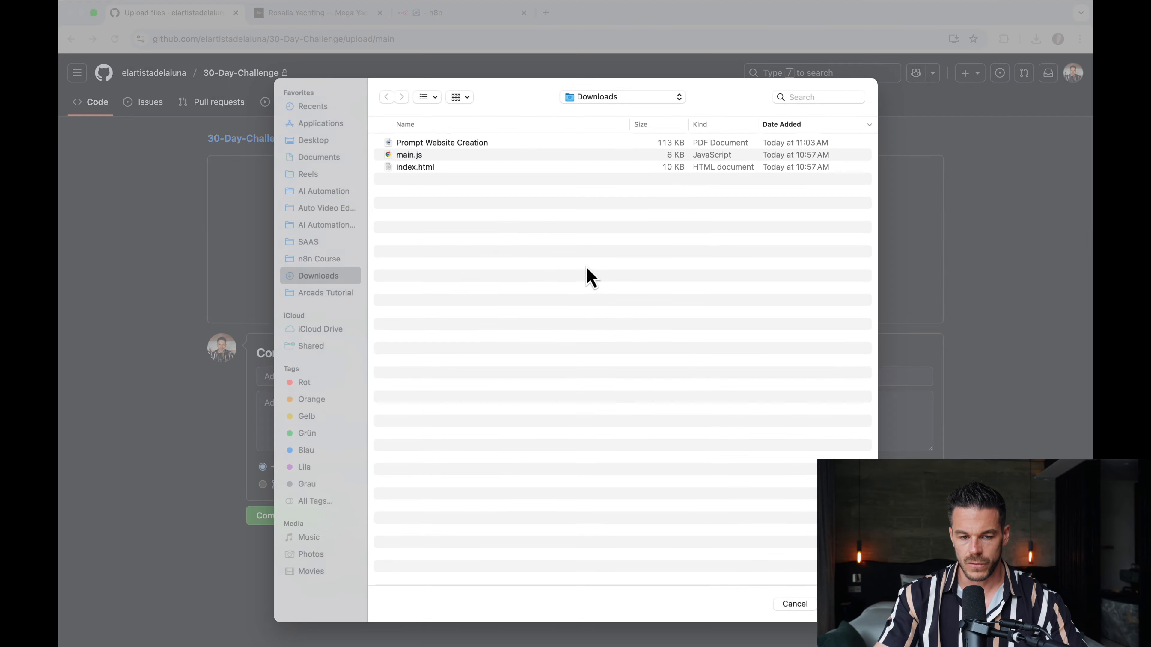
{"action": "left_click", "coordinate": [430, 157]}
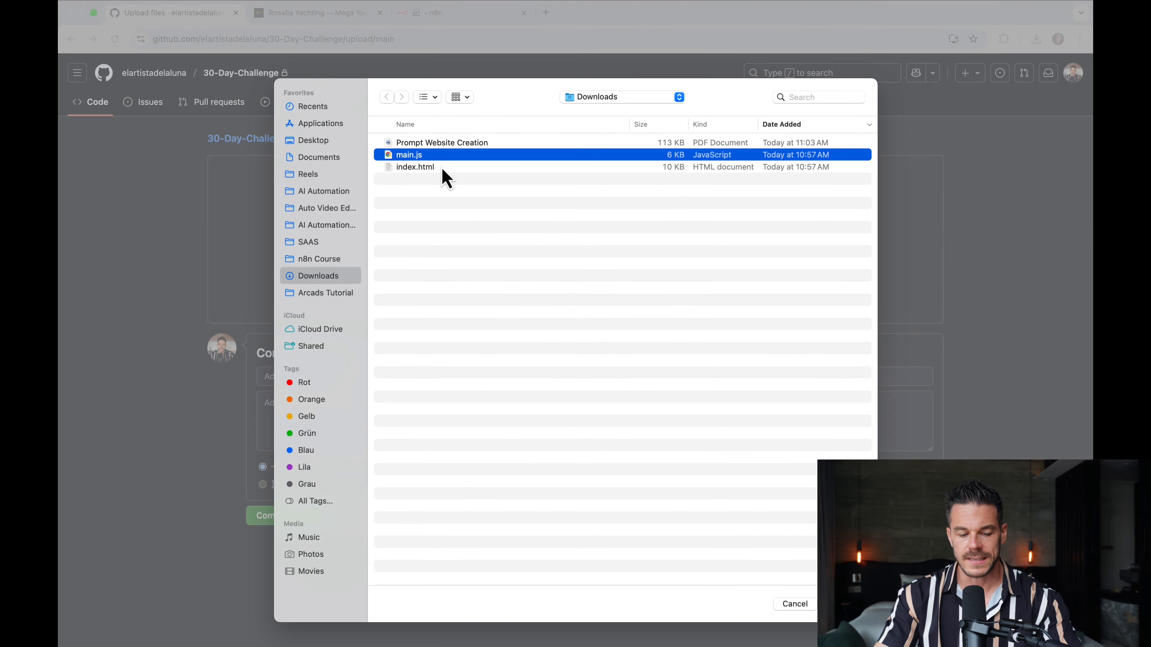
{"action": "left_click", "coordinate": [442, 168], "text": "shift"}
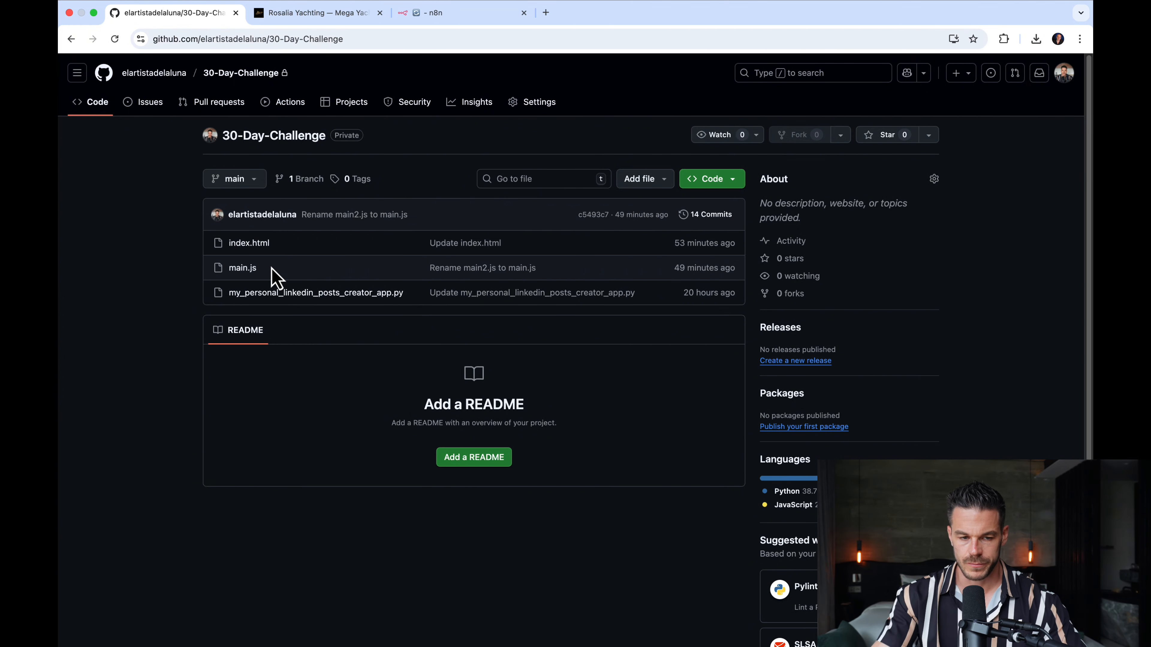
Open main.js for editing in the 30-Day-Challenge repository and compare its WEBHOOK_URL with the Webhook node's URL in n8n.
{"action": "left_click", "coordinate": [249, 271]}
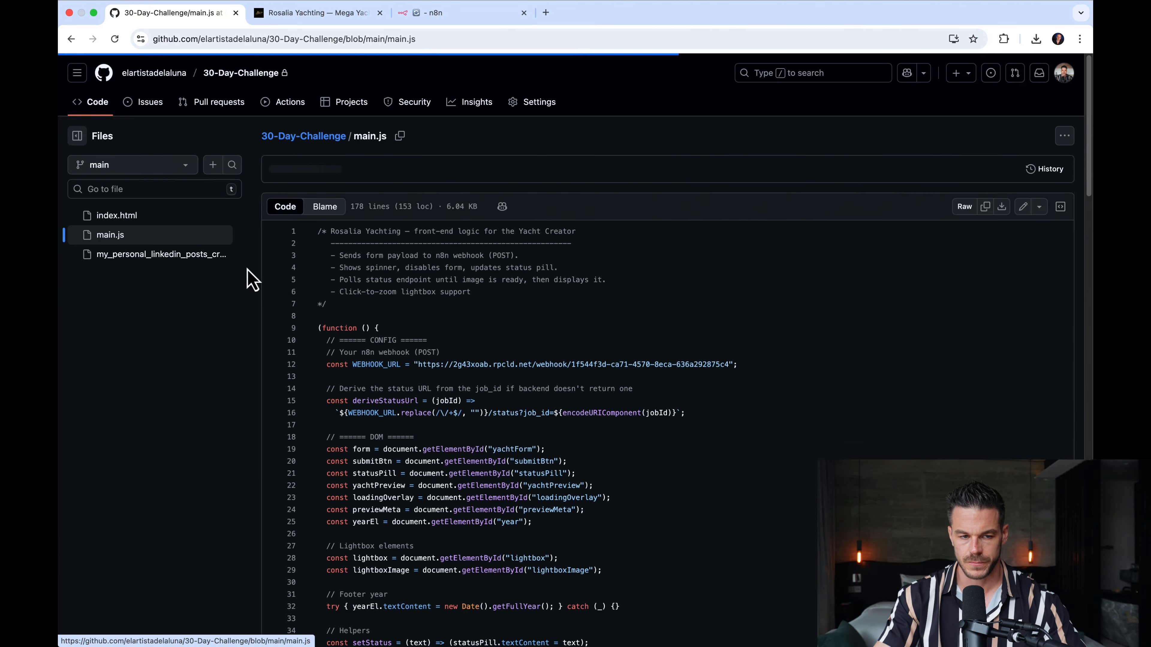
{"action": "left_click", "coordinate": [1028, 213]}
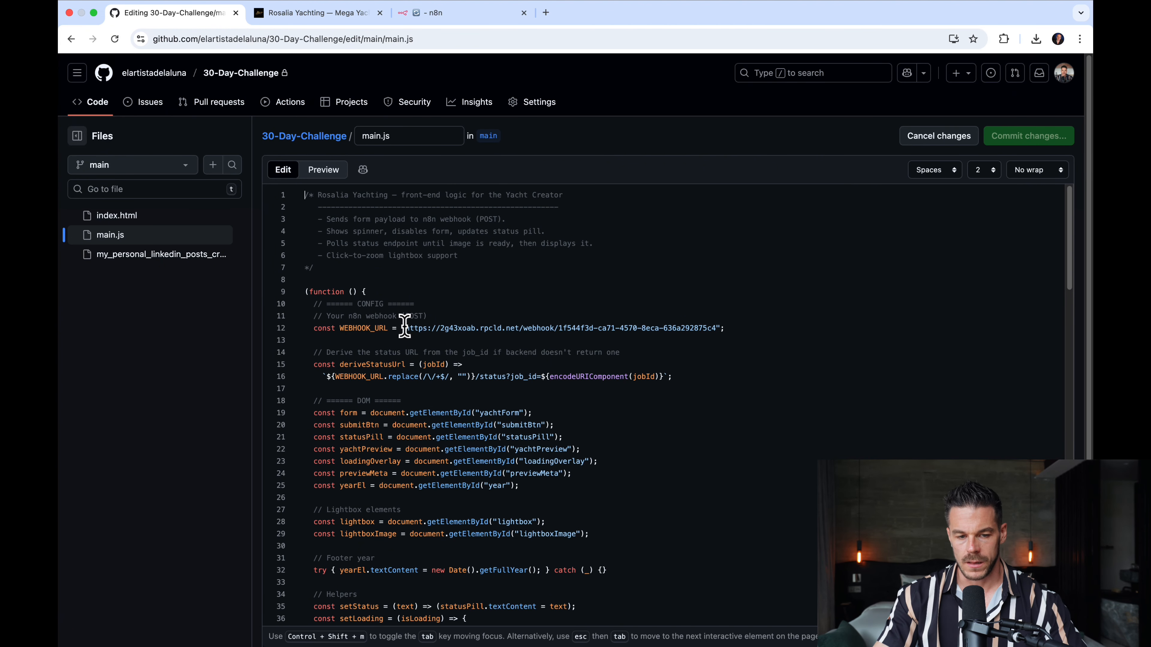
{"action": "left_click_drag", "start_coordinate": [405, 327], "coordinate": [715, 328]}
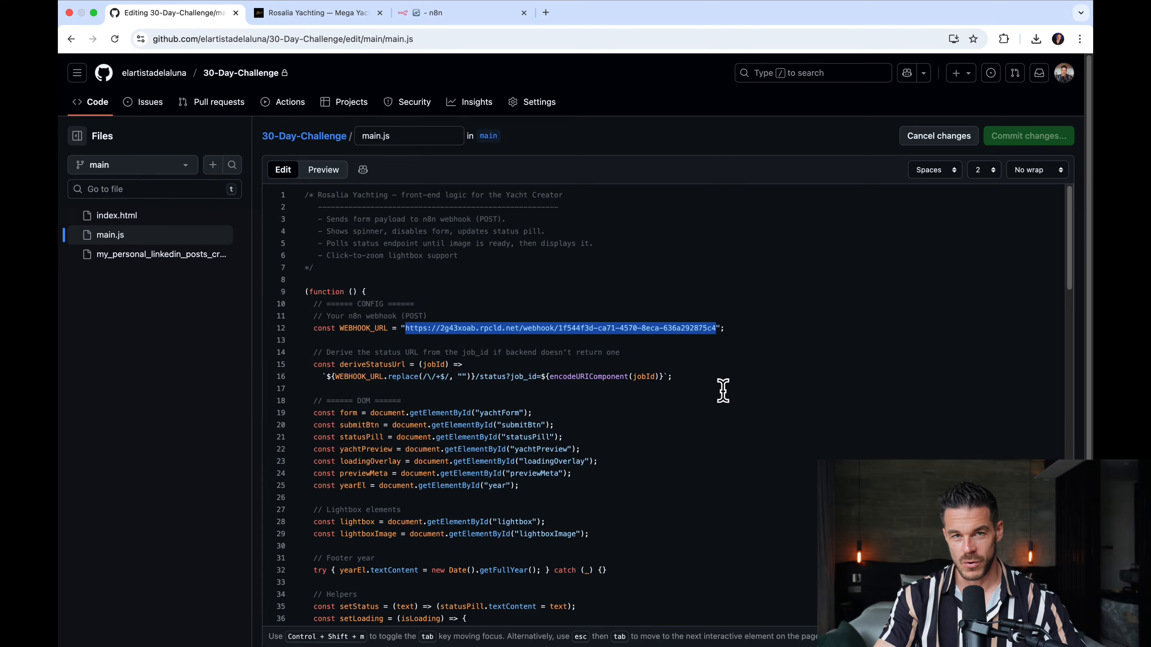
{"action": "left_click", "coordinate": [506, 13]}
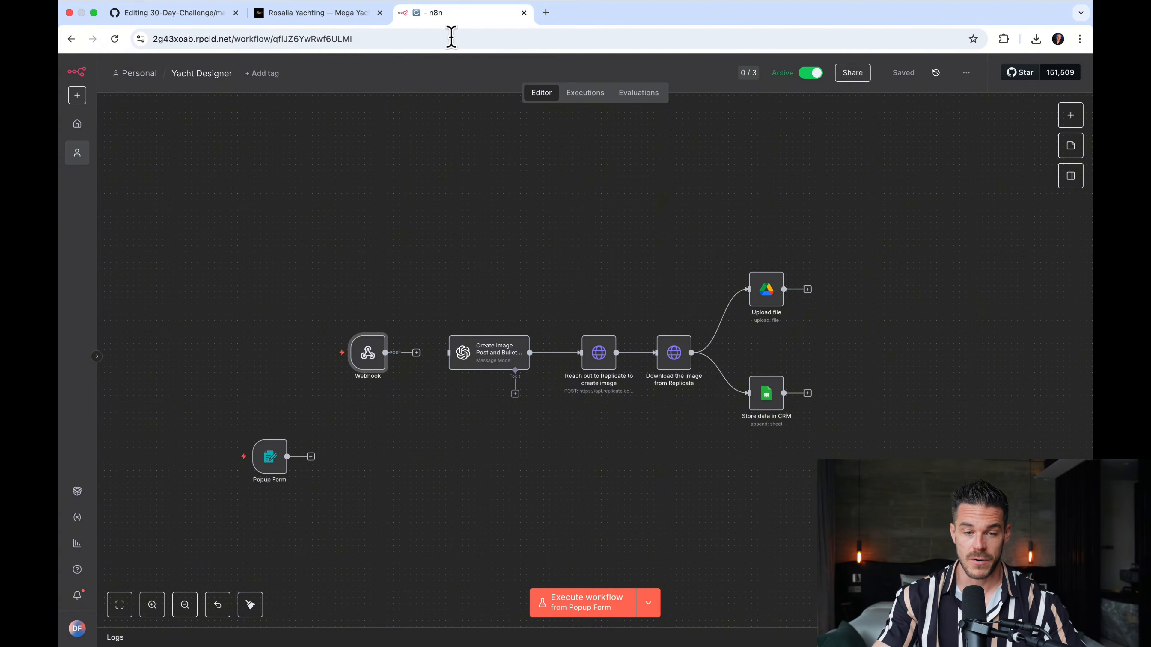
{"action": "double_click", "coordinate": [375, 354]}
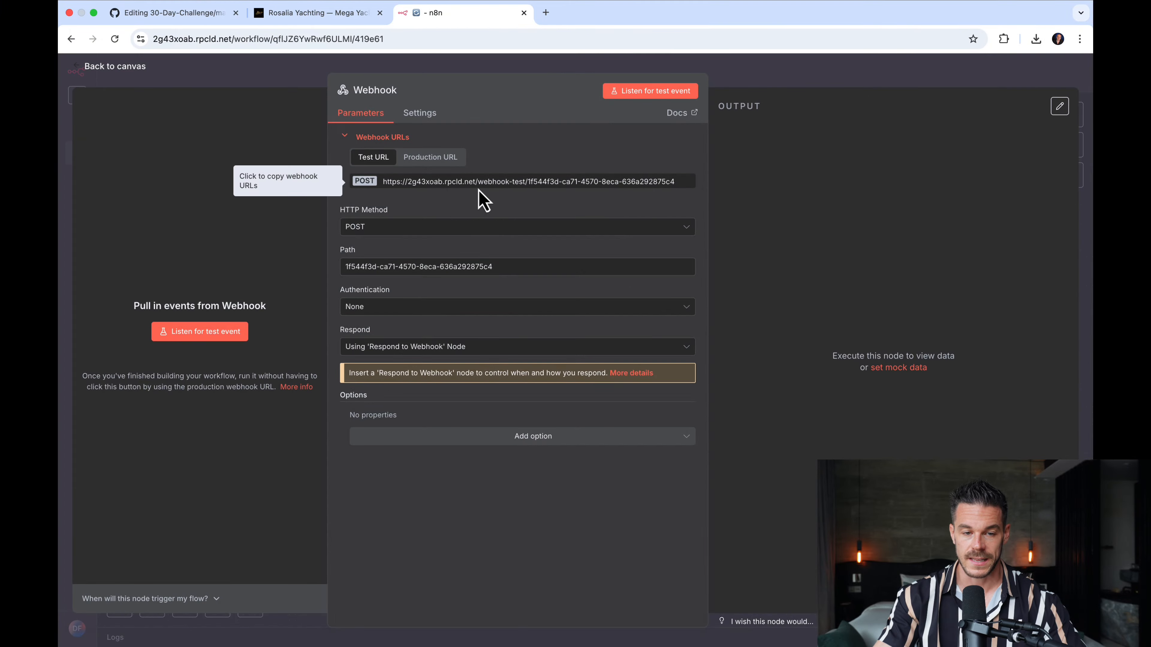
Switch back to GitHub and download main.js and index.html from the 30-Day-Challenge repository.
{"action": "left_click", "coordinate": [175, 13]}
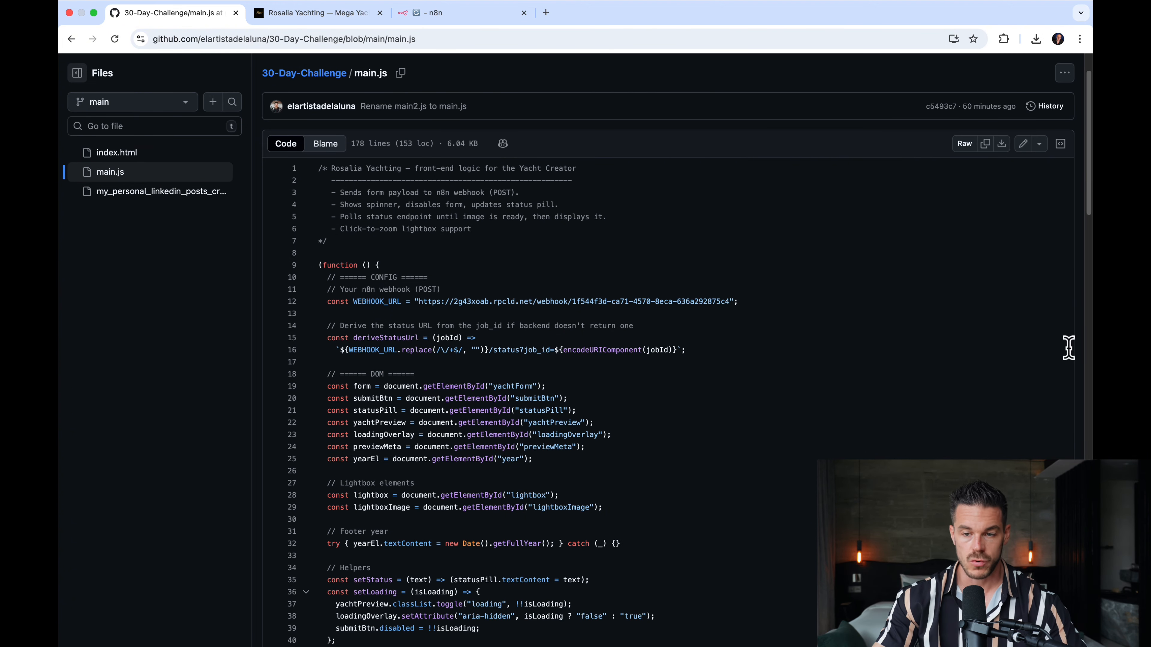
{"action": "left_click", "coordinate": [1003, 148]}
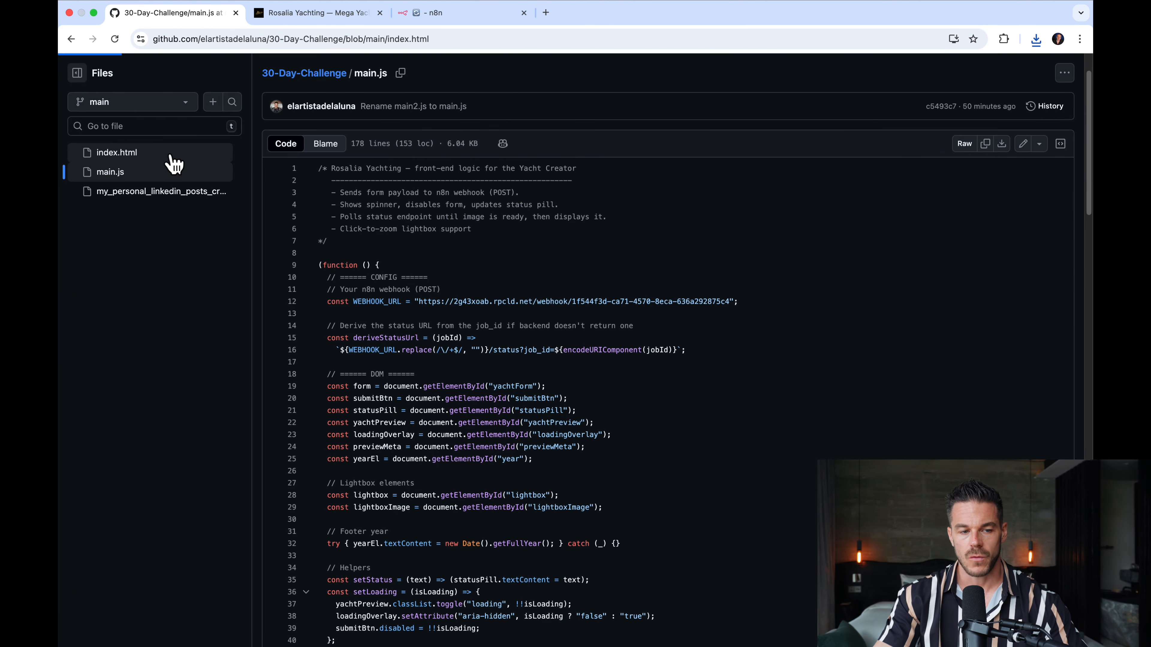
{"action": "left_click", "coordinate": [1006, 146]}
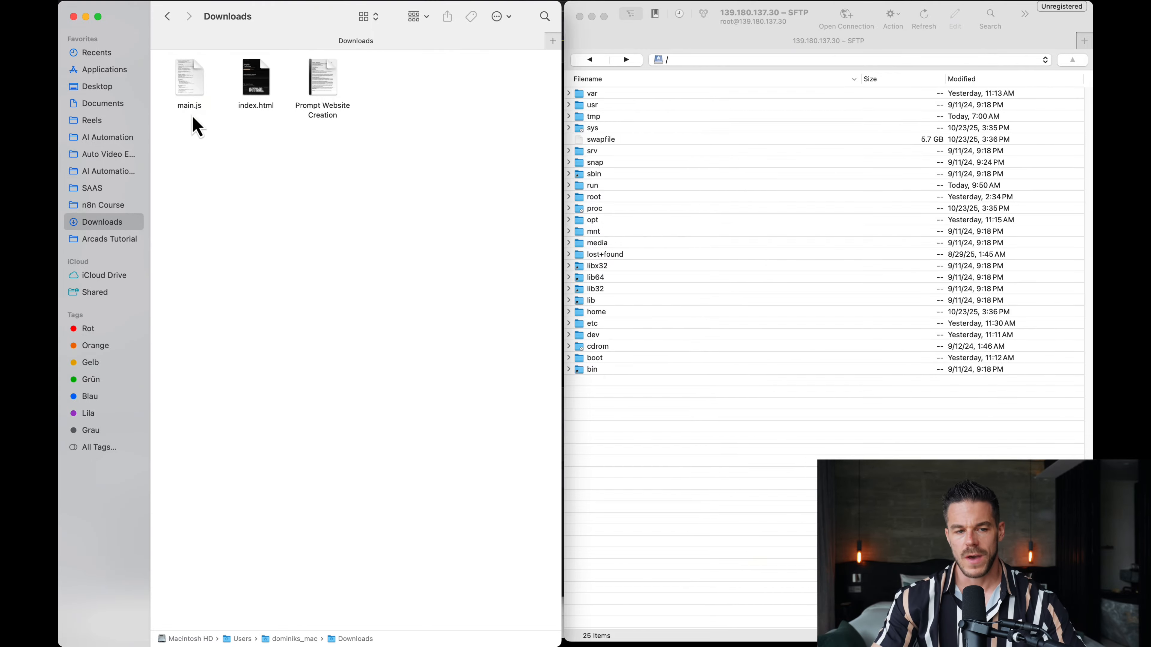
Locate main.js and index.html in the Downloads folder and open /var/www/rosalia on the server in the SFTP window.
{"action": "left_click", "coordinate": [187, 86]}
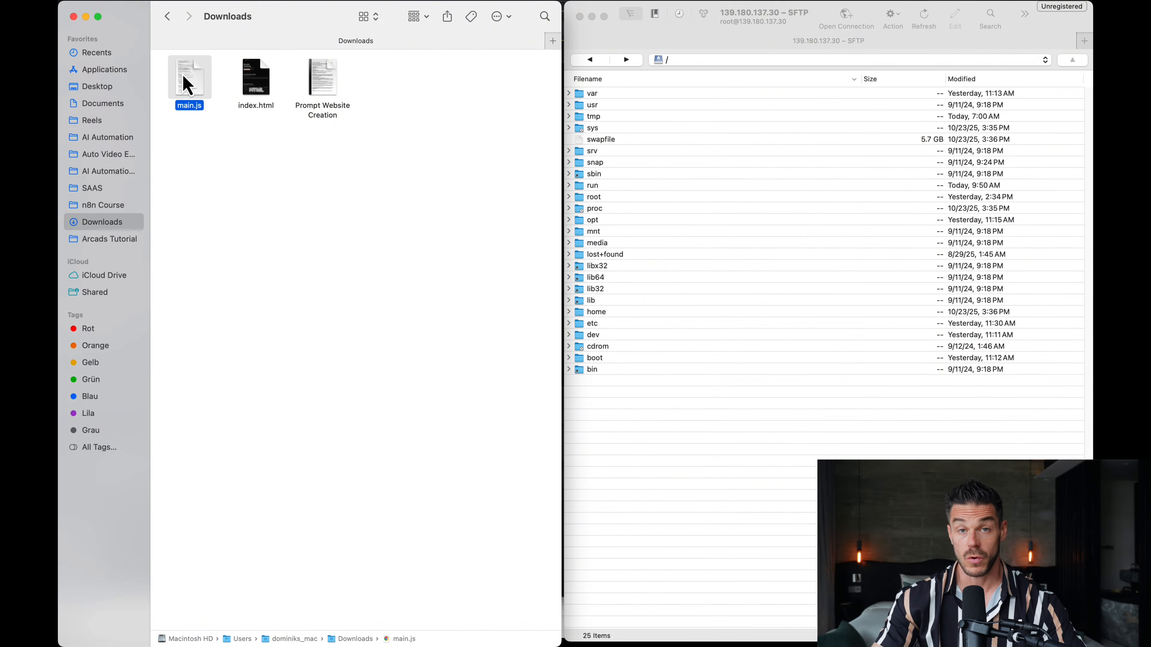
{"action": "left_click", "coordinate": [258, 91]}
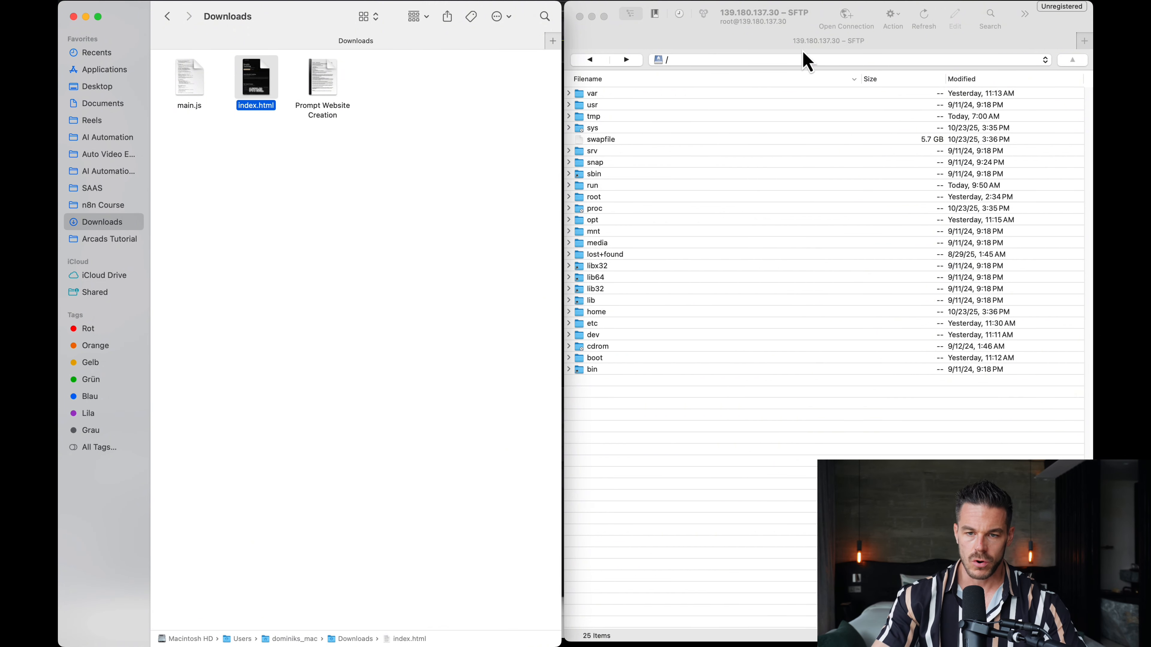
{"action": "left_click", "coordinate": [791, 58]}
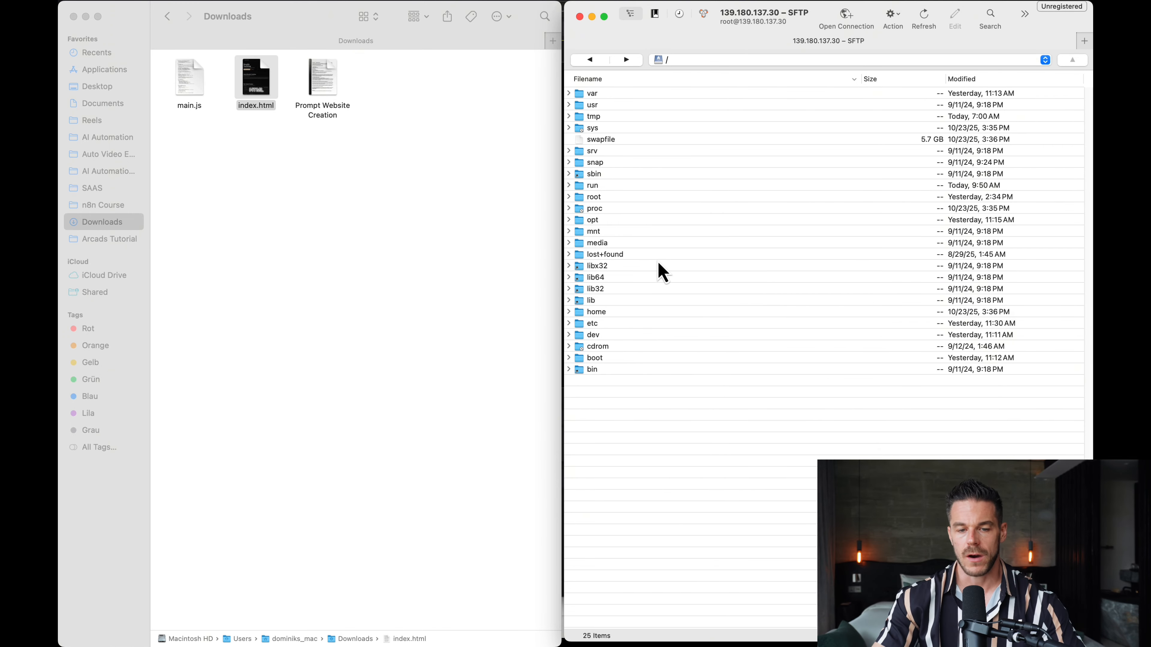
{"action": "double_click", "coordinate": [598, 95]}
{"action": "double_click", "coordinate": [606, 95]}
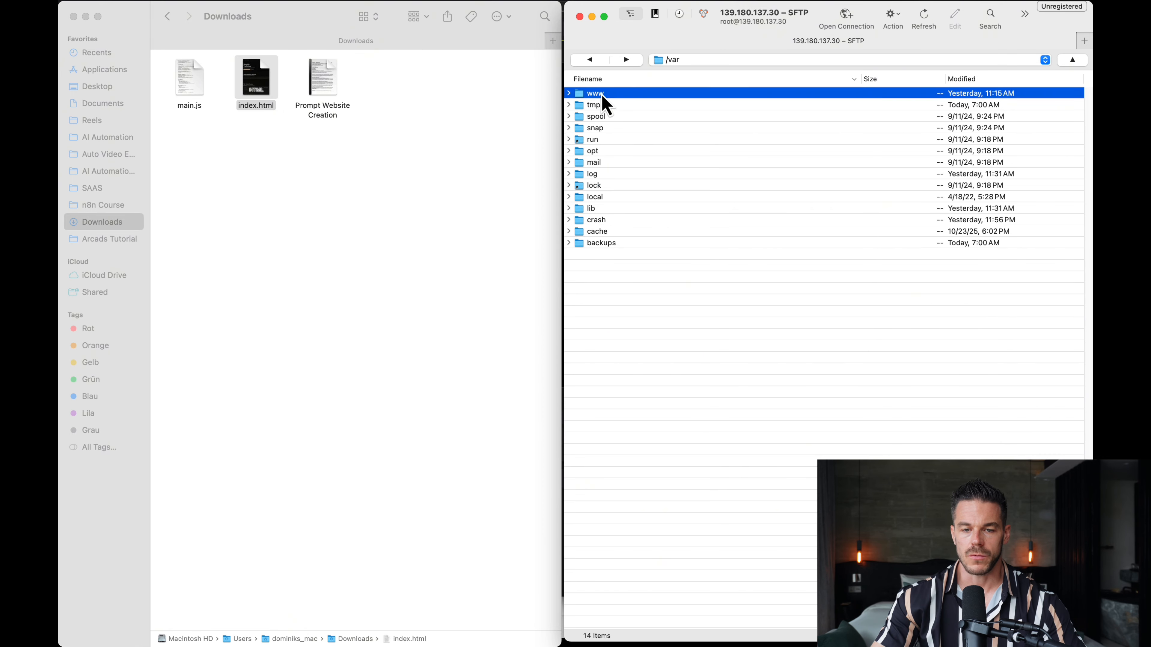
{"action": "double_click", "coordinate": [609, 95]}
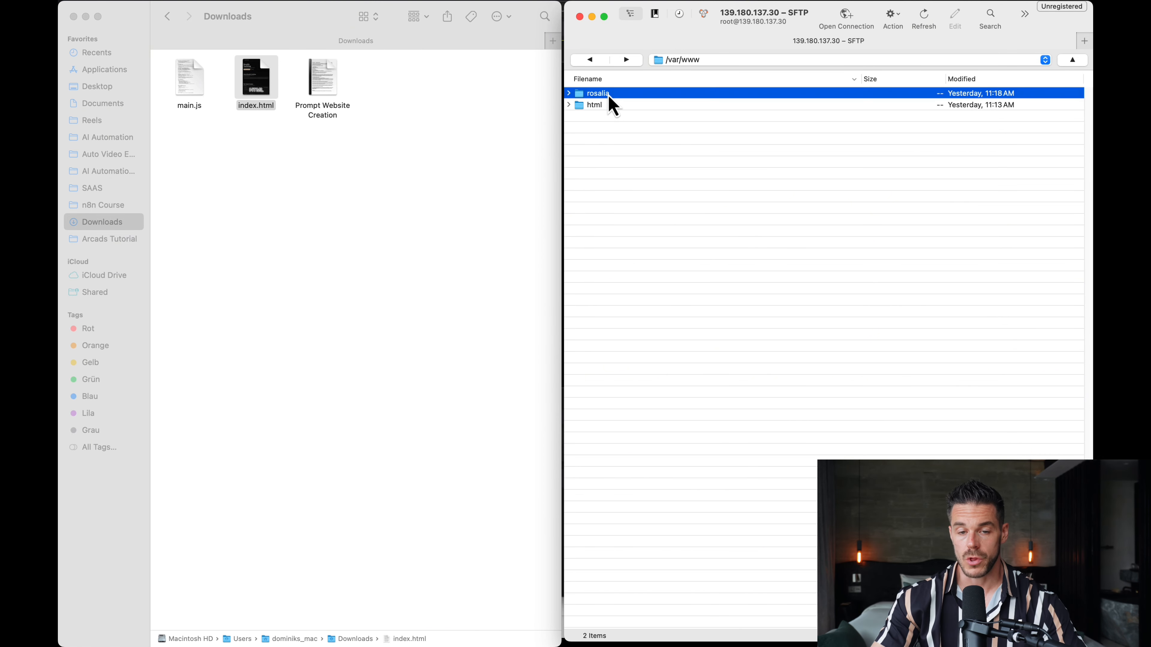
Upload index.html from Downloads to /var/www/rosalia, overwriting the server's copy, and close the transfers window.
{"action": "left_click", "coordinate": [534, 113]}
{"action": "mouse_move", "coordinate": [271, 88]}
{"action": "left_mouse_down"}
{"action": "mouse_move", "coordinate": [558, 188]}
{"action": "mouse_move", "coordinate": [702, 209]}
{"action": "left_mouse_up"}
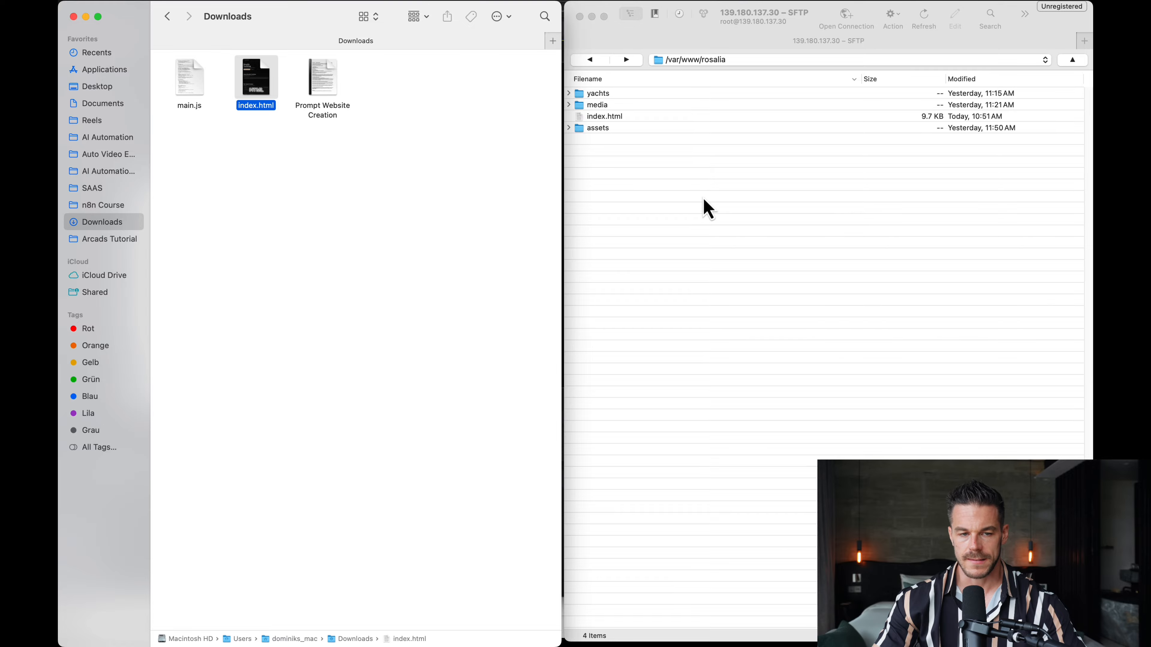
{"action": "left_click", "coordinate": [407, 372]}
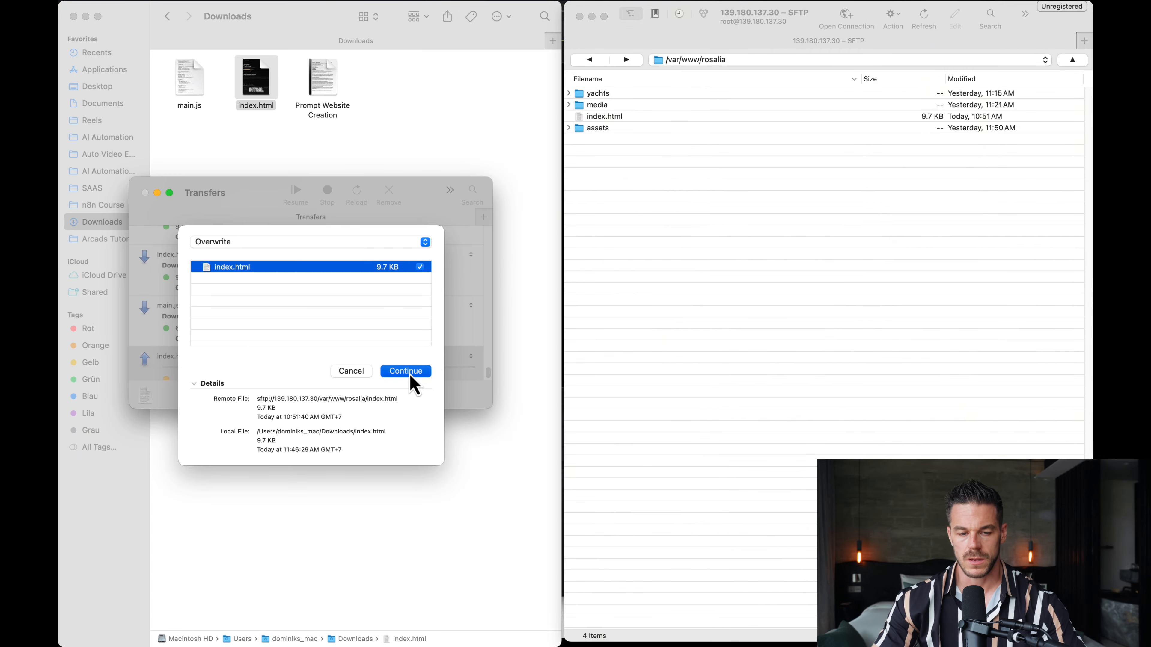
{"action": "left_click", "coordinate": [144, 193]}
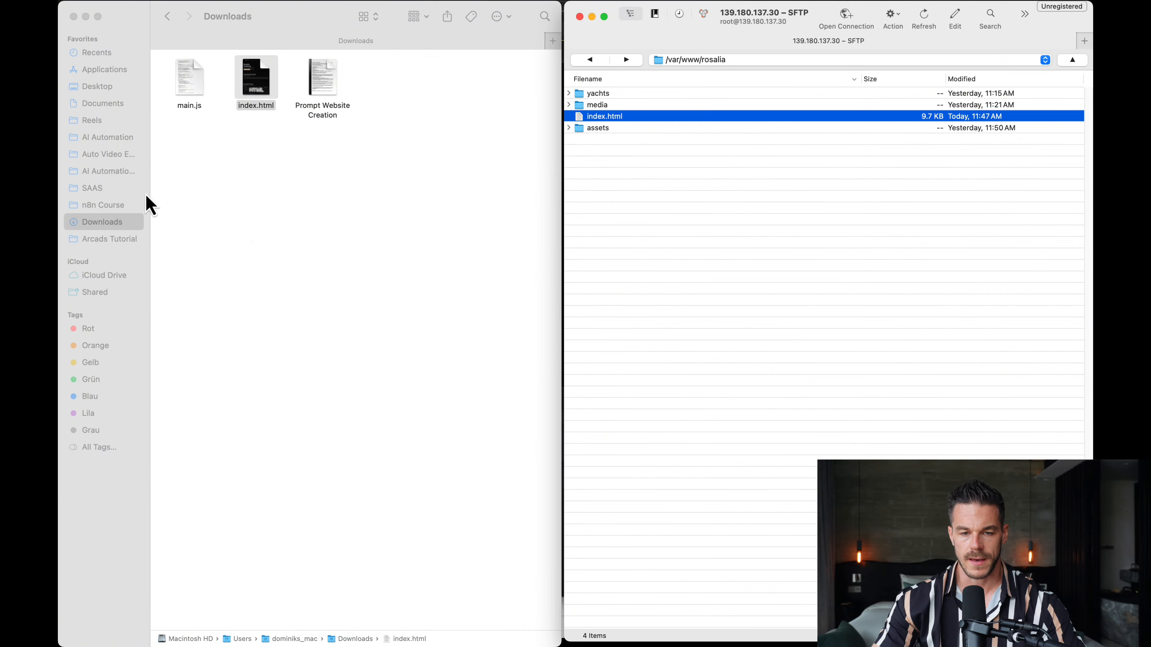
Upload main.js from Downloads to the server's /var/www/rosalia/assets folder, overwriting the existing file, and close the transfers window.
{"action": "double_click", "coordinate": [606, 132]}
{"action": "left_click", "coordinate": [319, 196]}
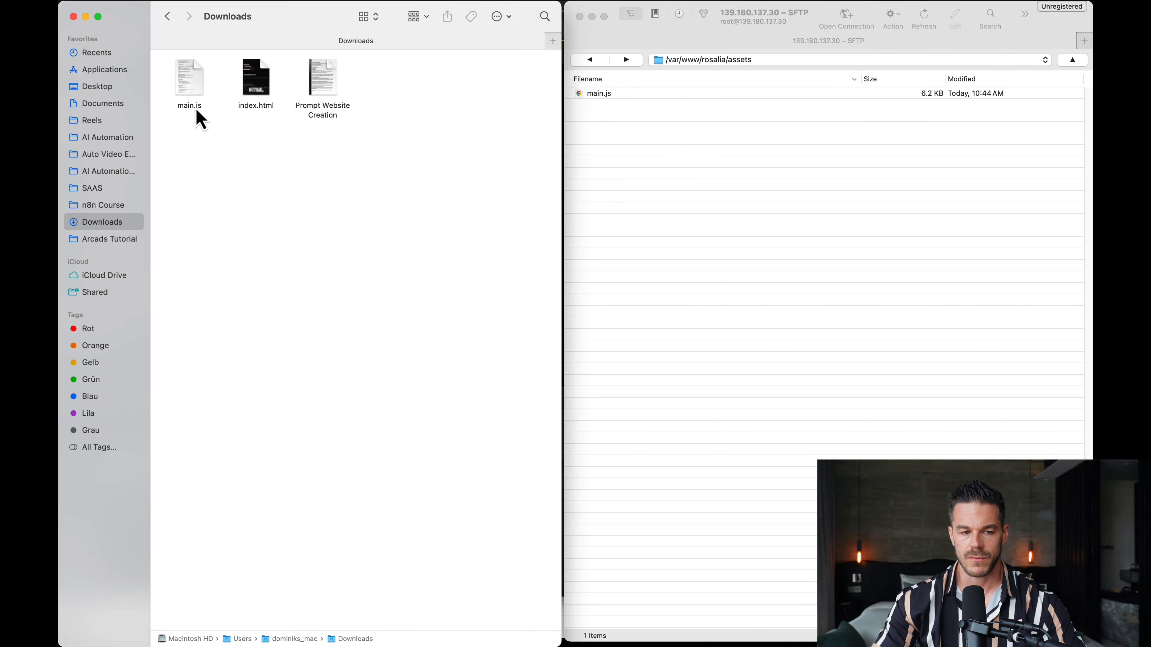
{"action": "left_click_drag", "start_coordinate": [182, 88], "coordinate": [663, 222]}
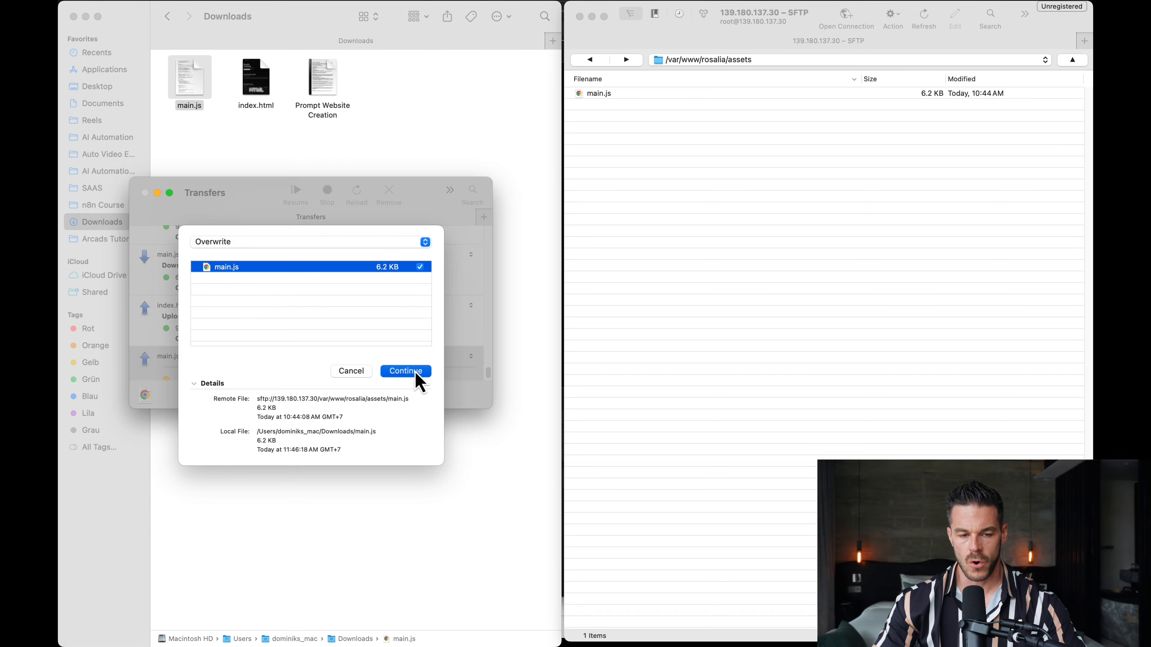
{"action": "left_click", "coordinate": [416, 374]}
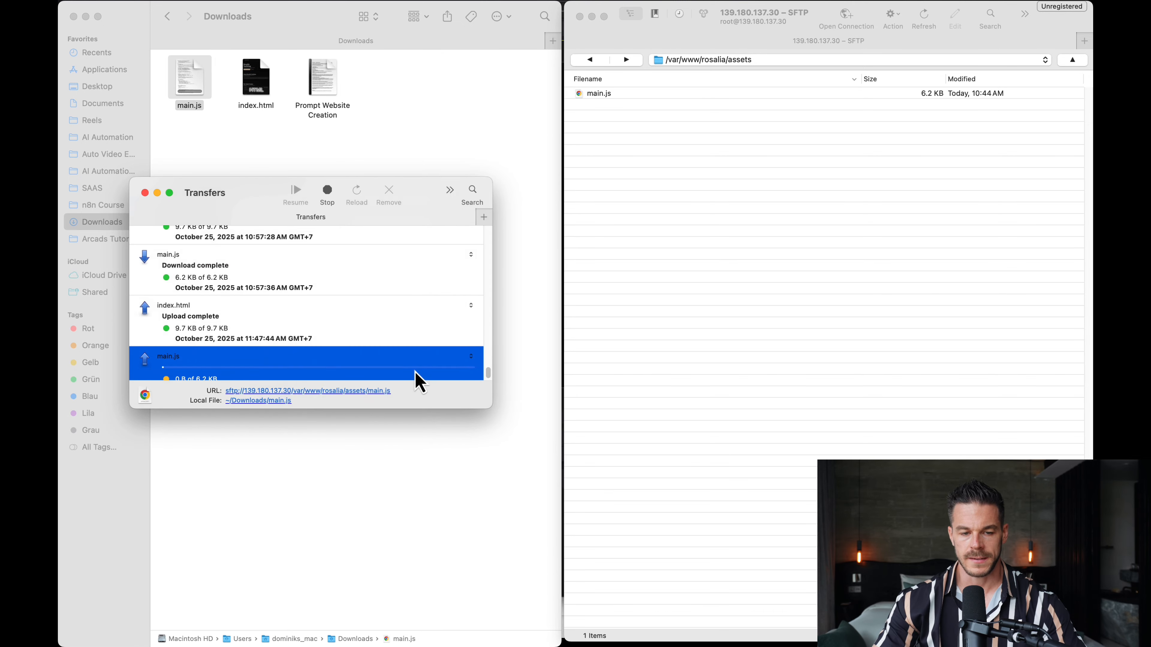
{"action": "left_click", "coordinate": [144, 194]}
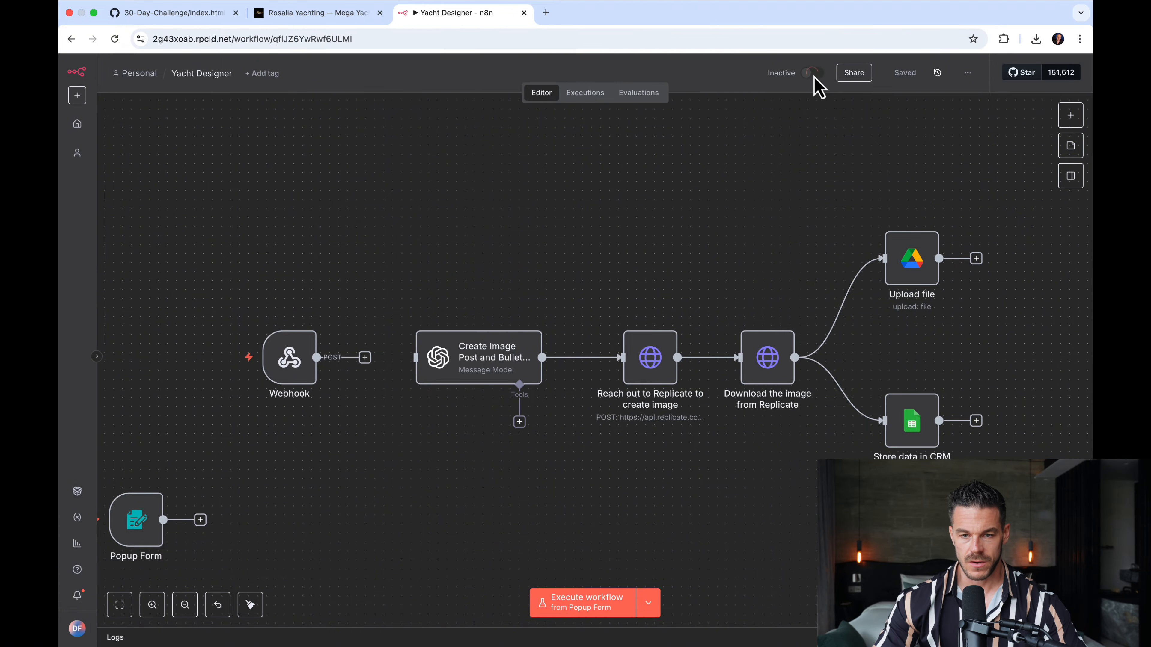
Activate the Yacht Designer workflow in n8n.
{"action": "left_click", "coordinate": [813, 78]}
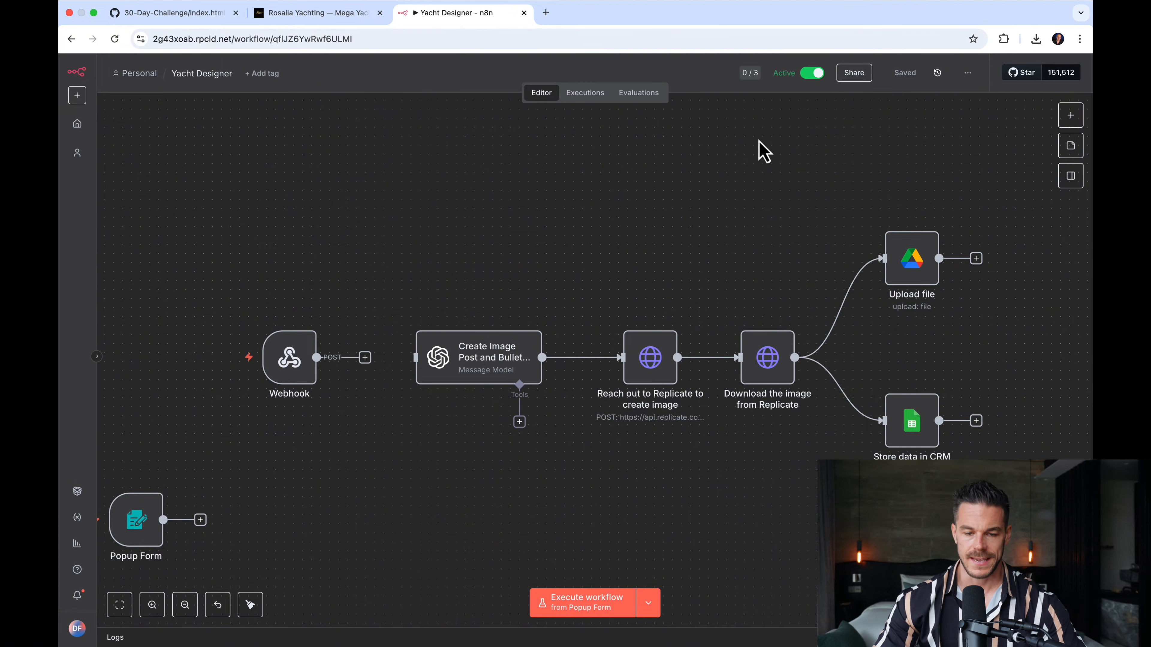
{"action": "mouse_move", "coordinate": [268, 360]}
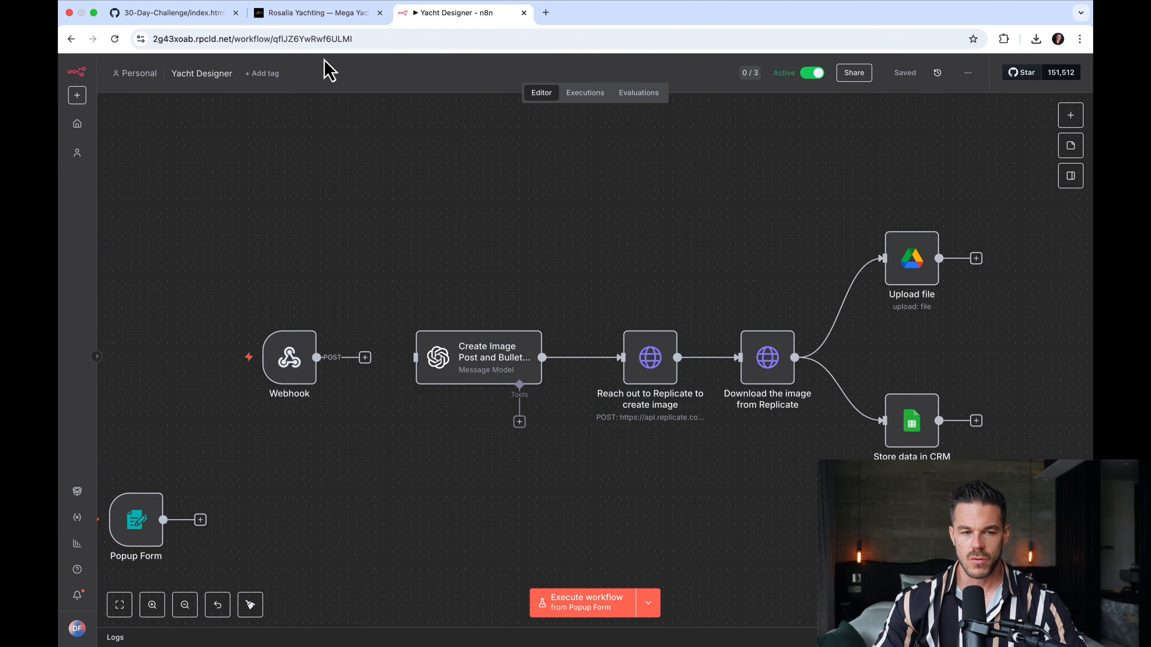
On the Rosalia Yachting website's Yacht Creator form, enter the yacht name Golden Fortuna and set the length to 25 meters.
{"action": "left_click", "coordinate": [316, 13]}
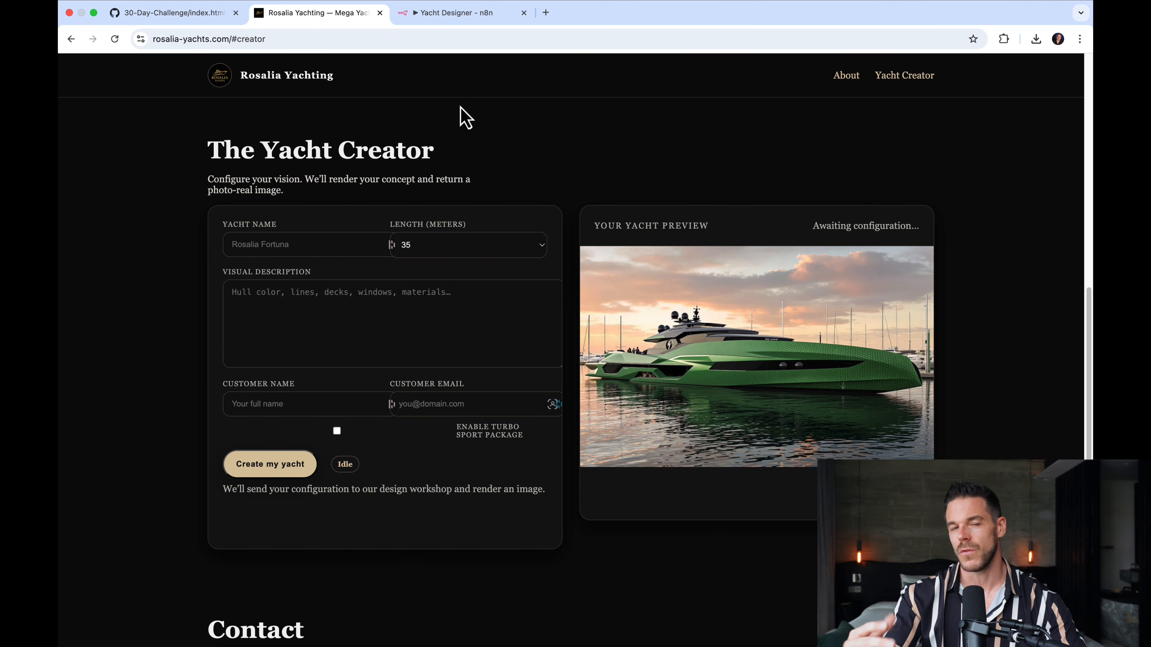
{"action": "scroll", "coordinate": [543, 229], "scroll_direction": "up", "scroll_amount": 10}
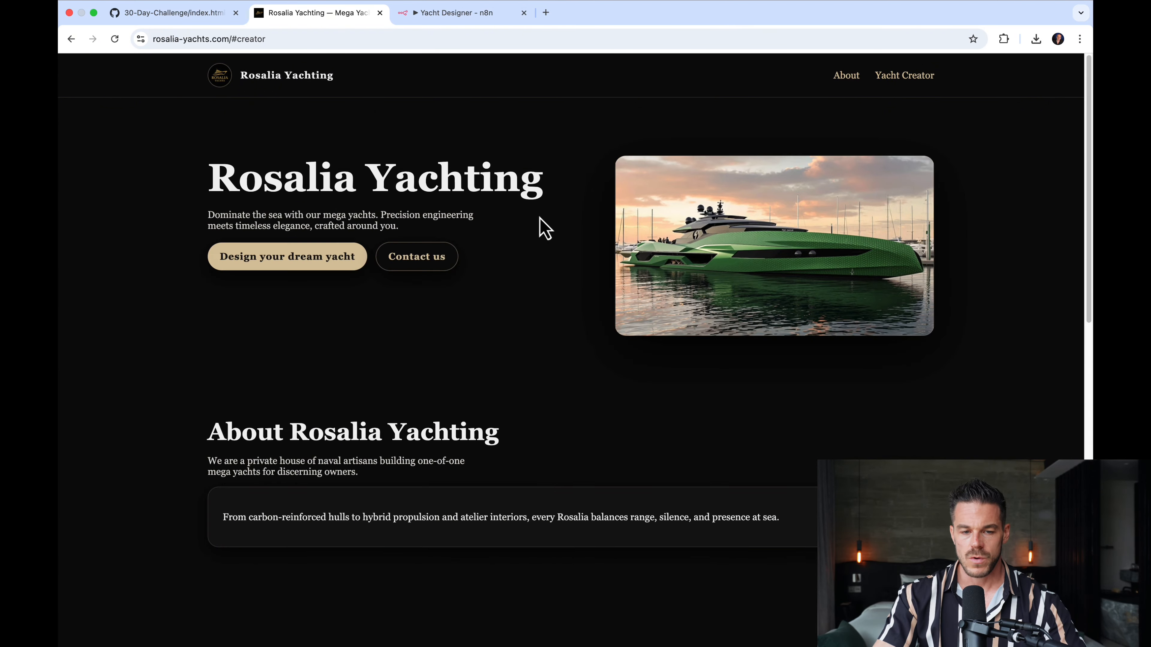
{"action": "scroll", "coordinate": [478, 279], "scroll_direction": "down", "scroll_amount": 5}
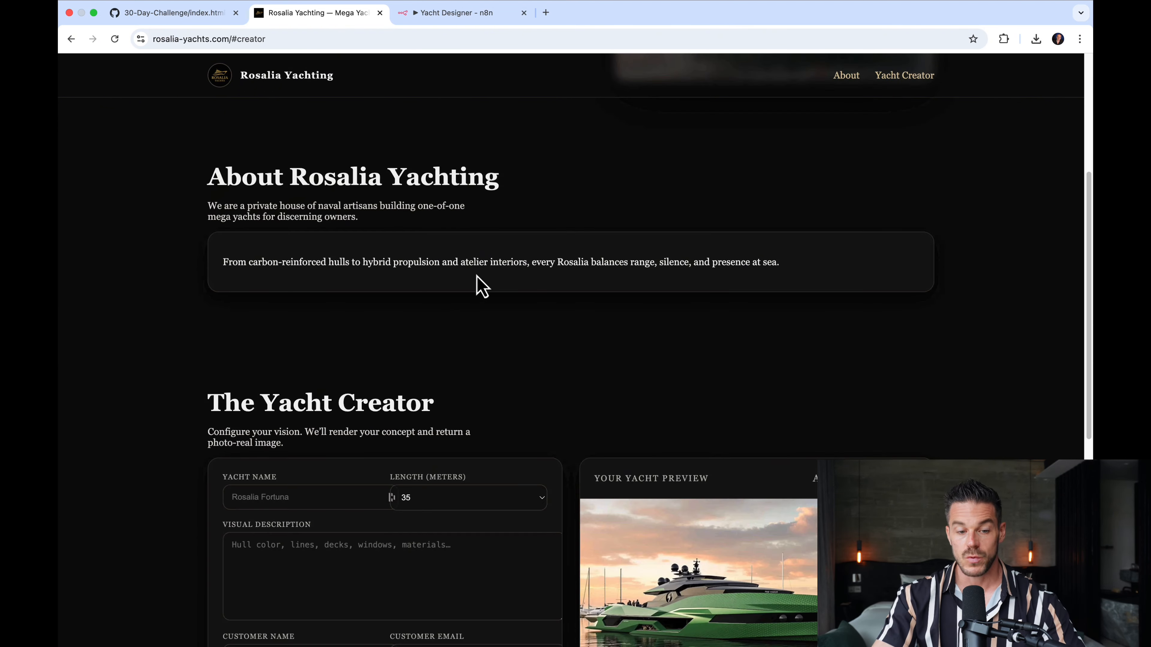
{"action": "scroll", "coordinate": [477, 281], "scroll_direction": "down", "scroll_amount": 5}
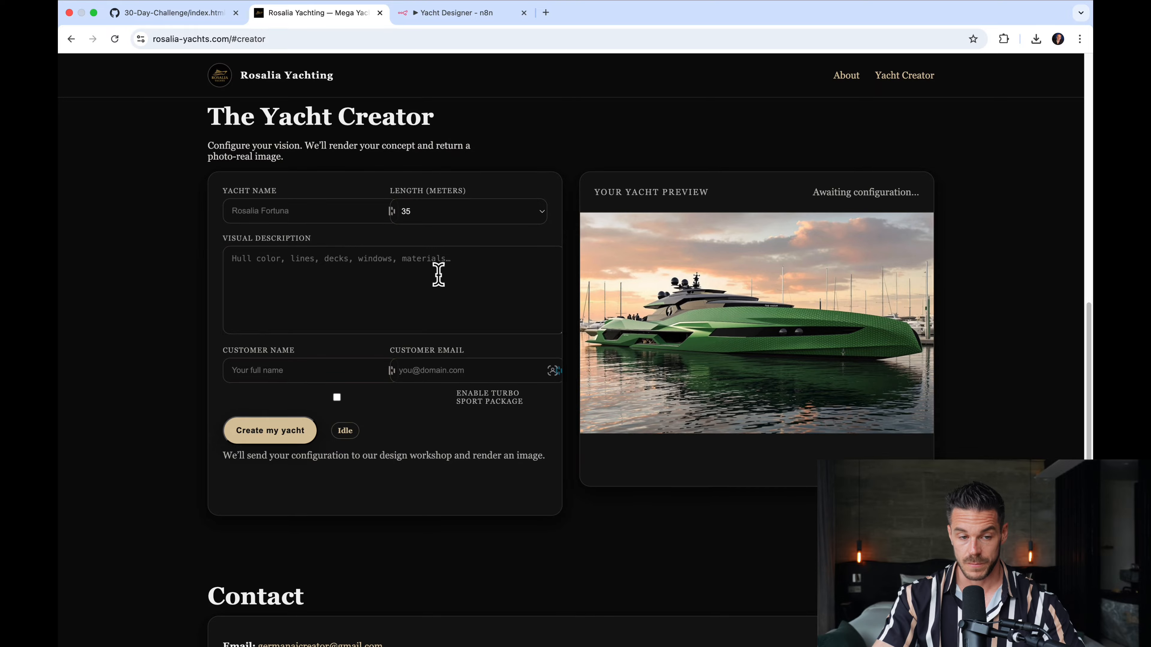
{"action": "left_click", "coordinate": [319, 218]}
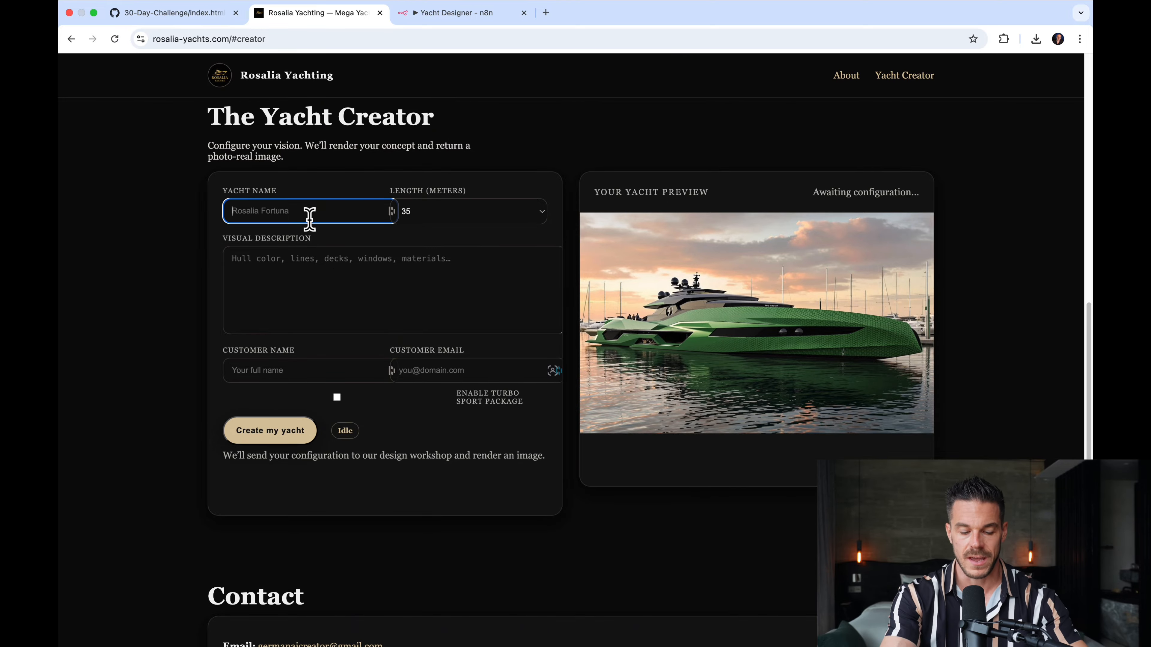
{"action": "type", "text": "Golden Fortuna"}
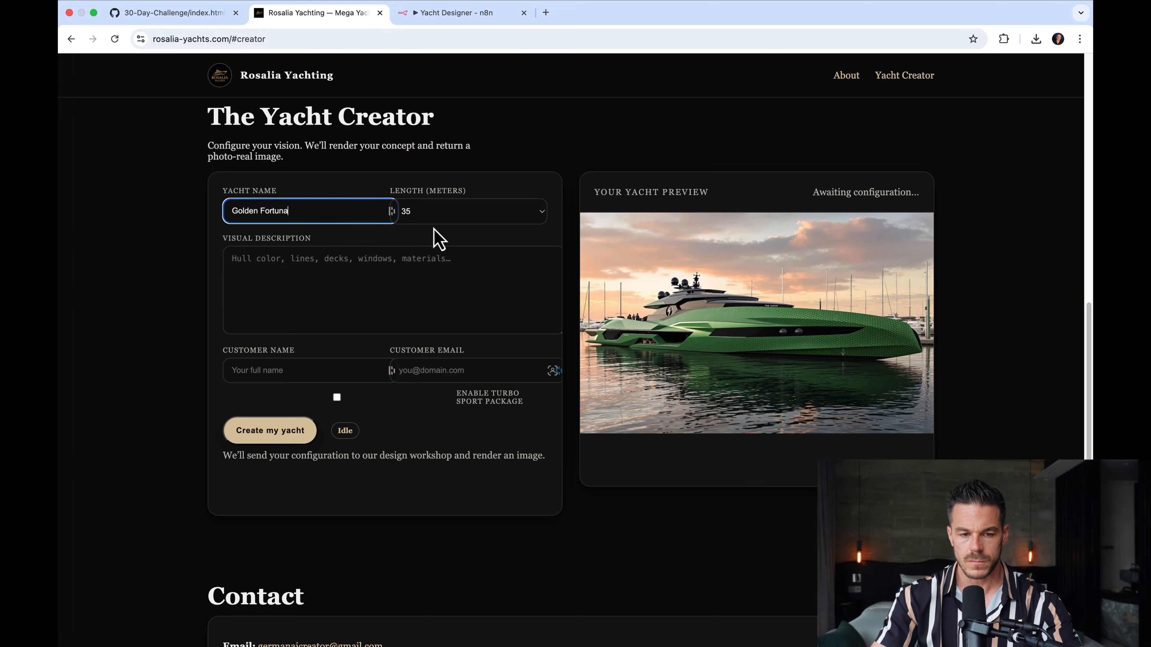
{"action": "left_click", "coordinate": [442, 212]}
{"action": "left_click", "coordinate": [437, 202]}
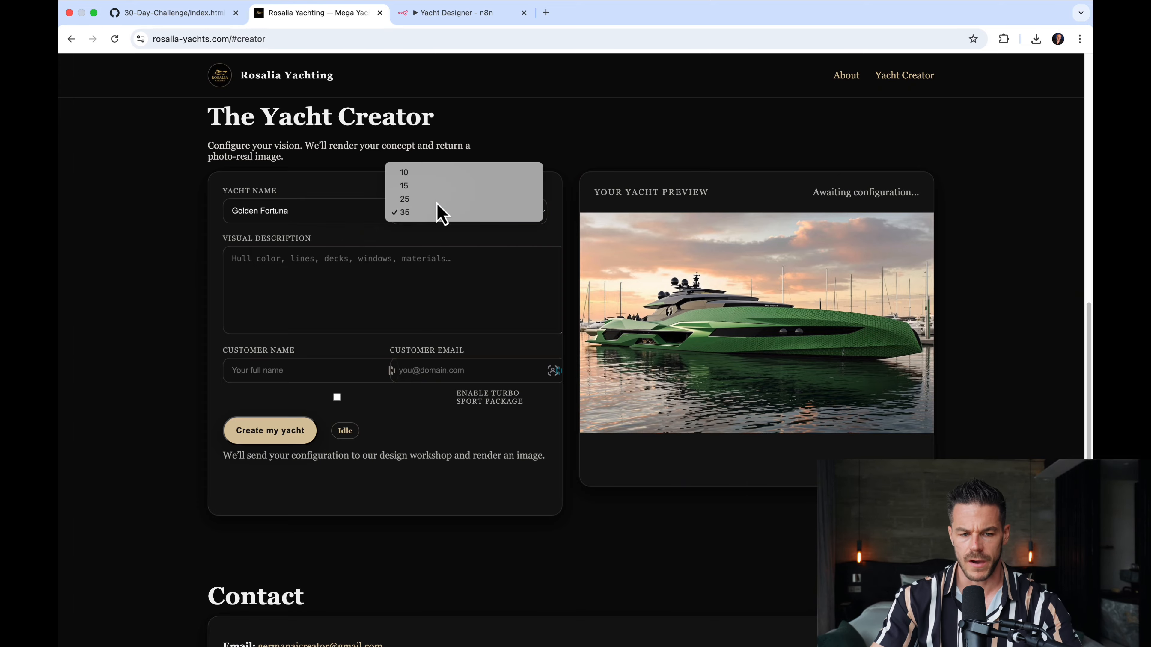
Enter the visual description "A beautiful golden black yacht with diamonds" and fill in the customer's name.
{"action": "left_click", "coordinate": [375, 269]}
{"action": "type", "text": "A beautiful golden black yacht with diamonds"}
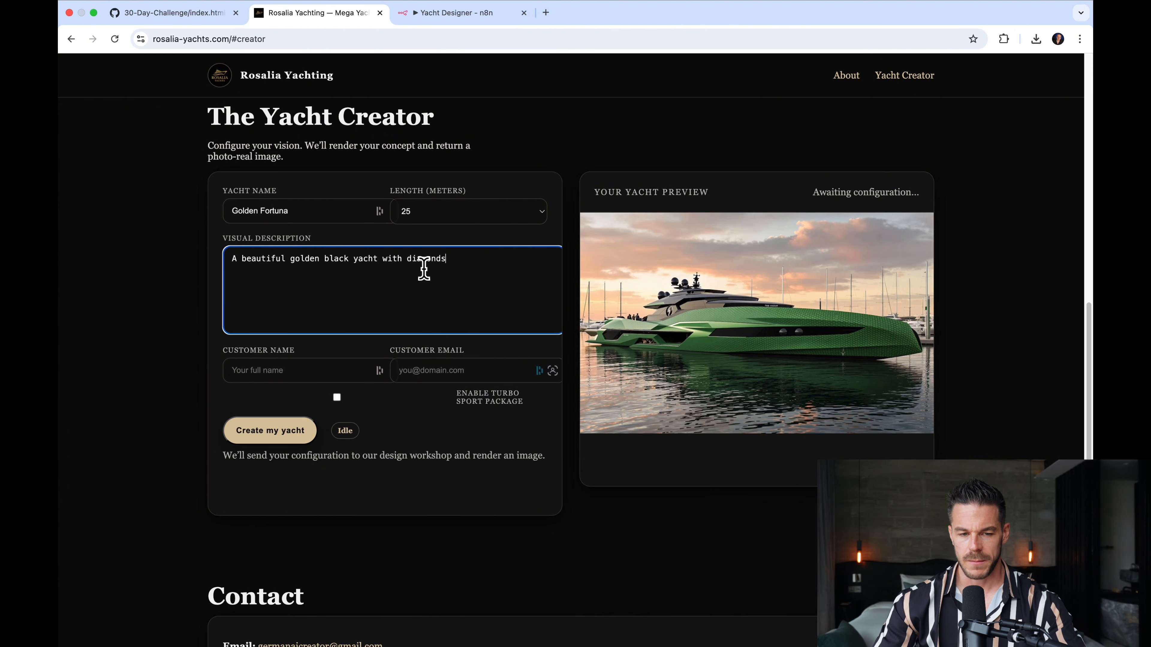
{"action": "left_click", "coordinate": [288, 370]}
{"action": "type", "text": "Dominik"}
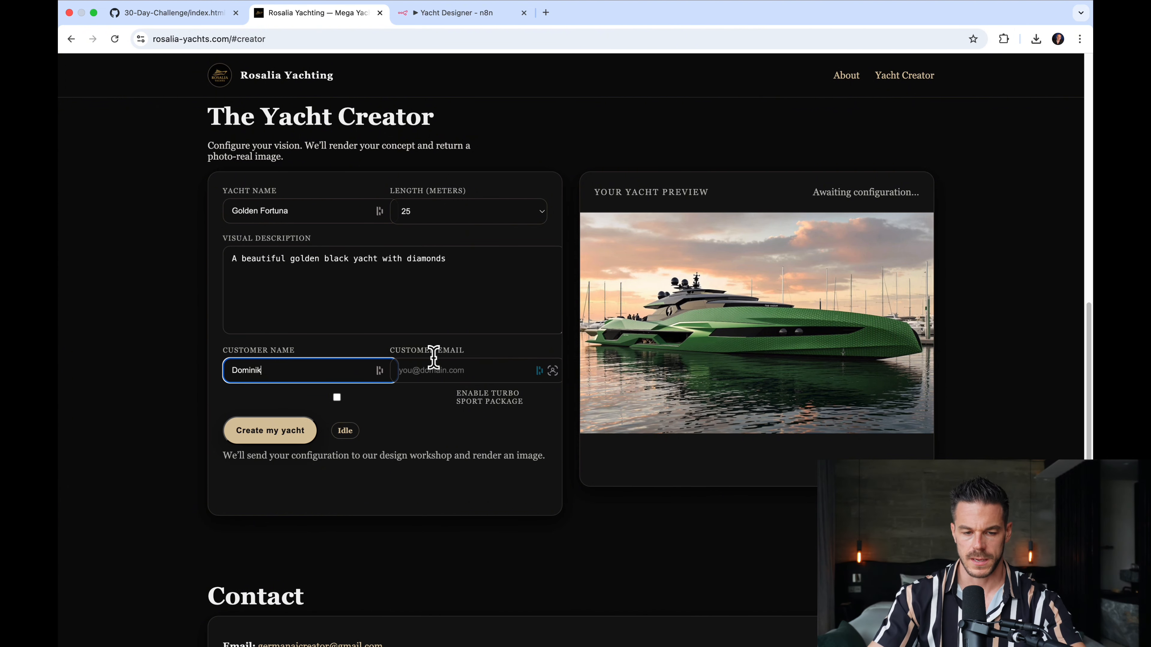
Fill in the customer's email, enable the turbo sport package, and submit the yacht configuration.
{"action": "left_click", "coordinate": [430, 370]}
{"action": "type", "text": "test@test.com"}
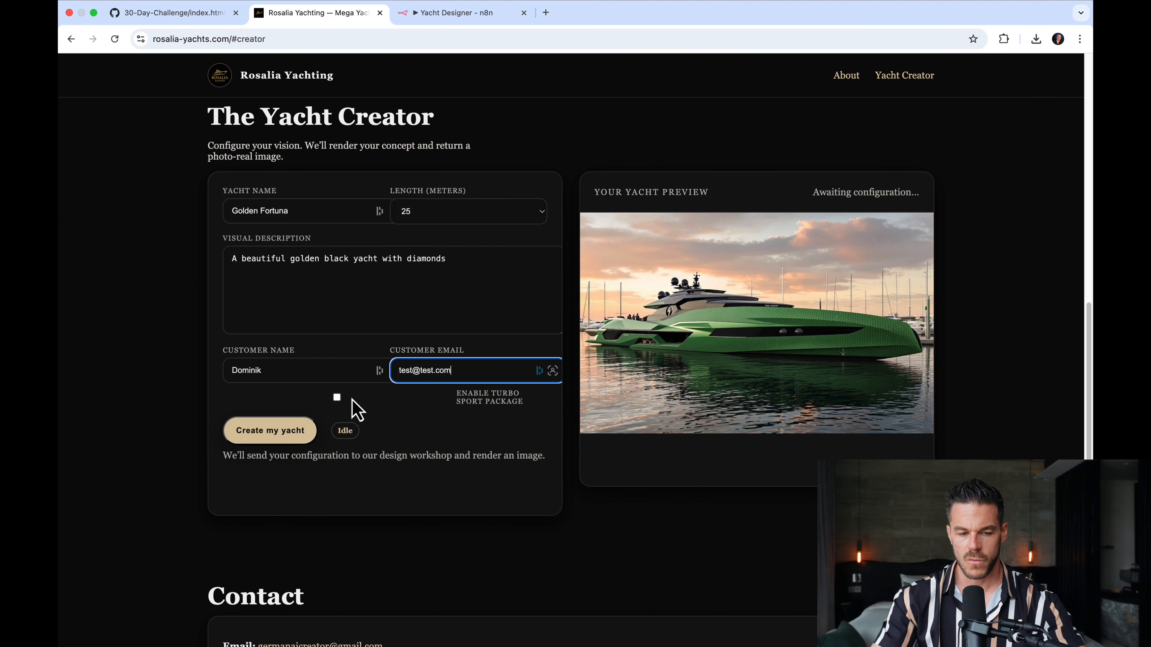
{"action": "left_click", "coordinate": [337, 398]}
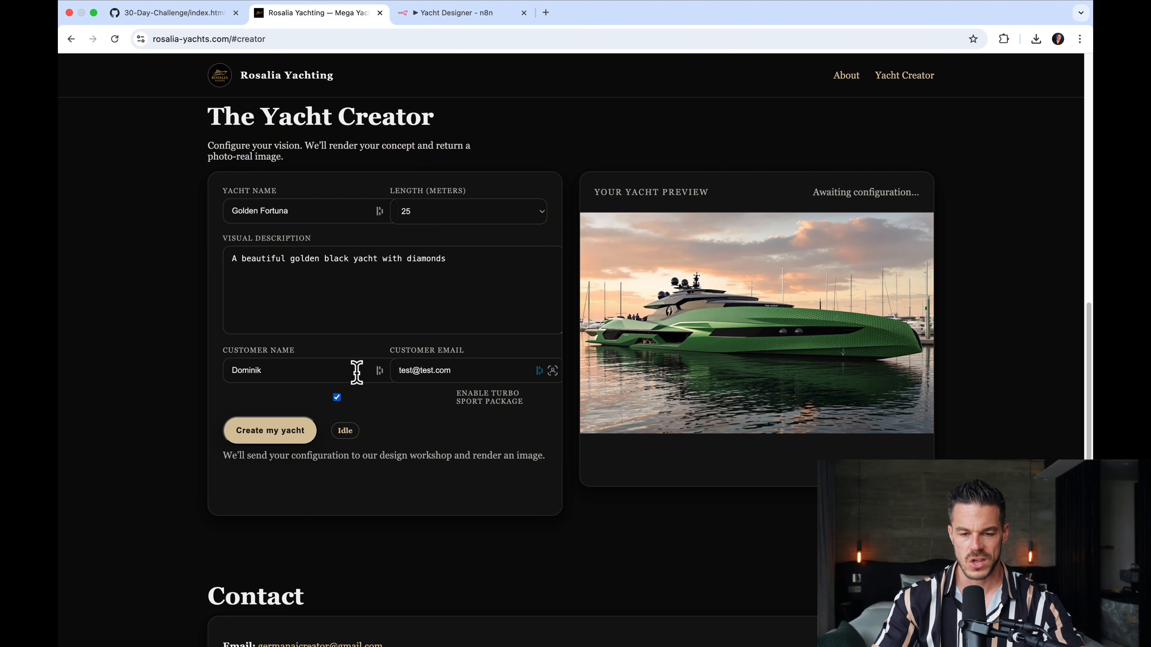
{"action": "left_click", "coordinate": [273, 438]}
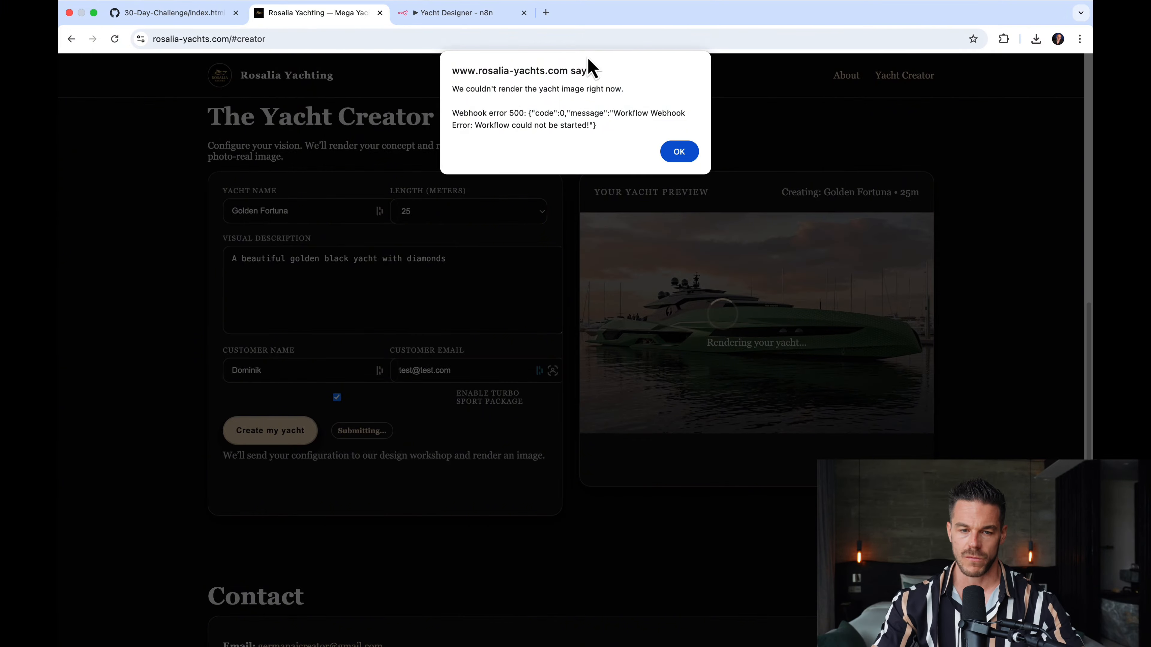
{"action": "left_click", "coordinate": [679, 152]}
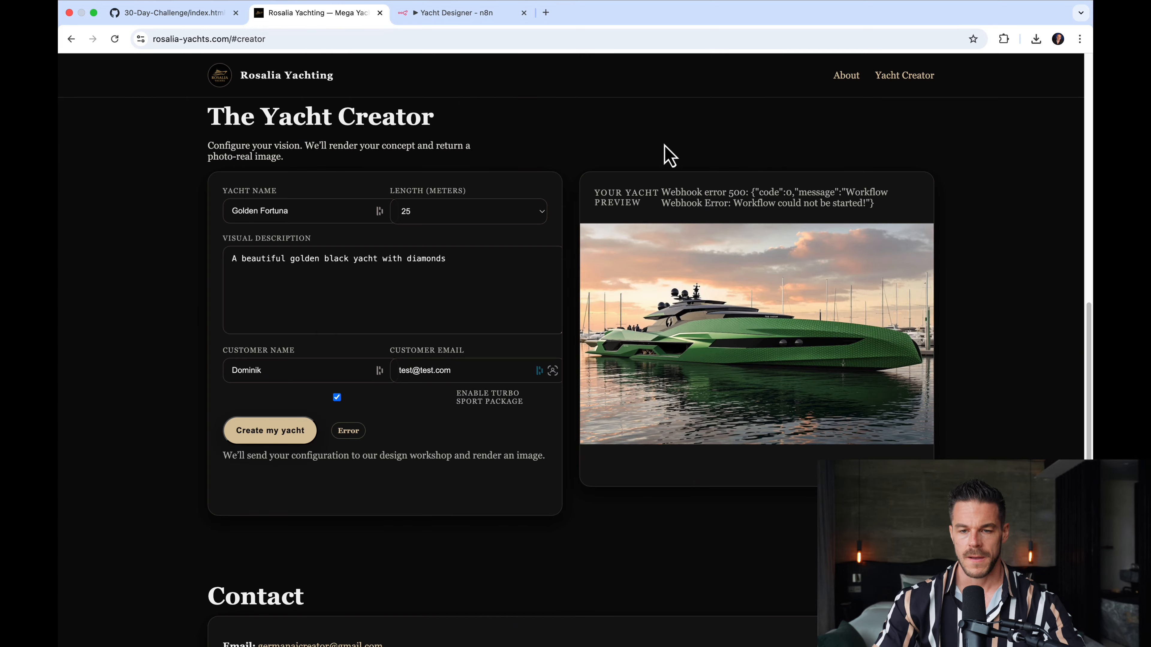
Switch to n8n, load the failed Yacht Designer execution into the editor for debugging, and inspect the Webhook node's error.
{"action": "left_click", "coordinate": [465, 23]}
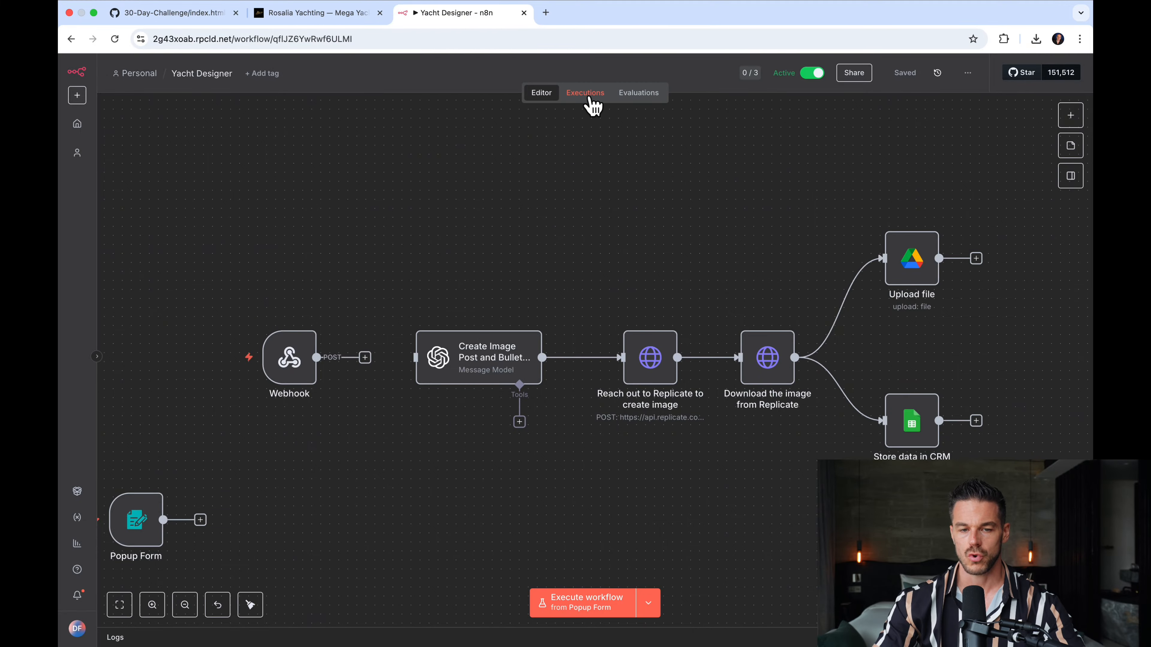
{"action": "left_click", "coordinate": [586, 93]}
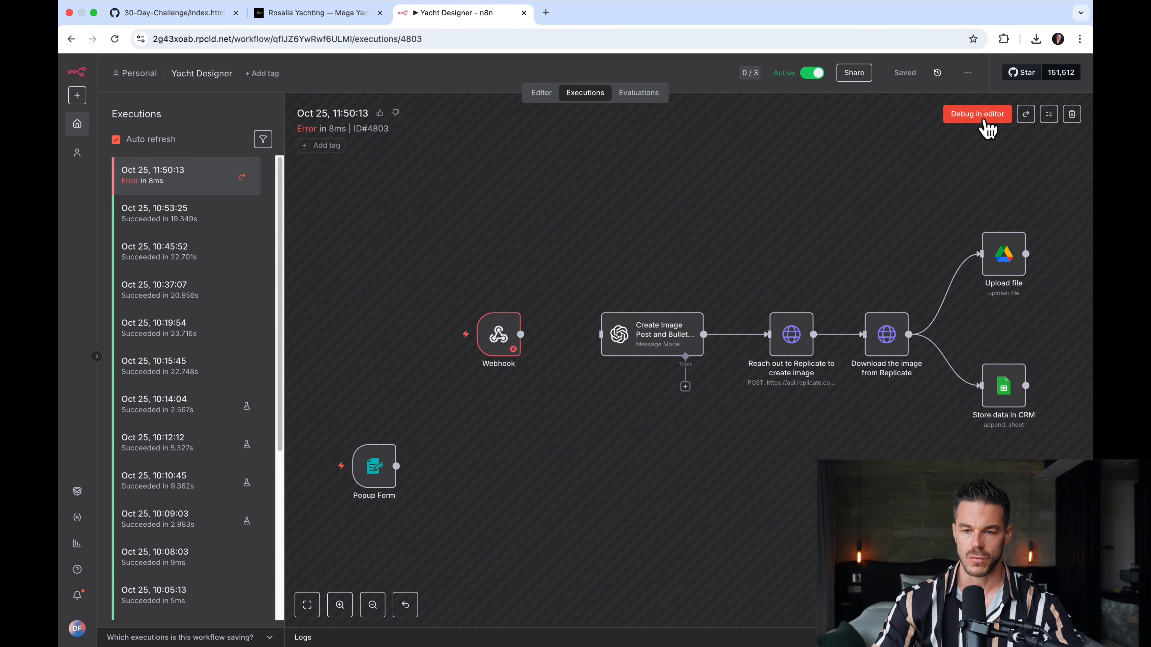
{"action": "left_click", "coordinate": [986, 129]}
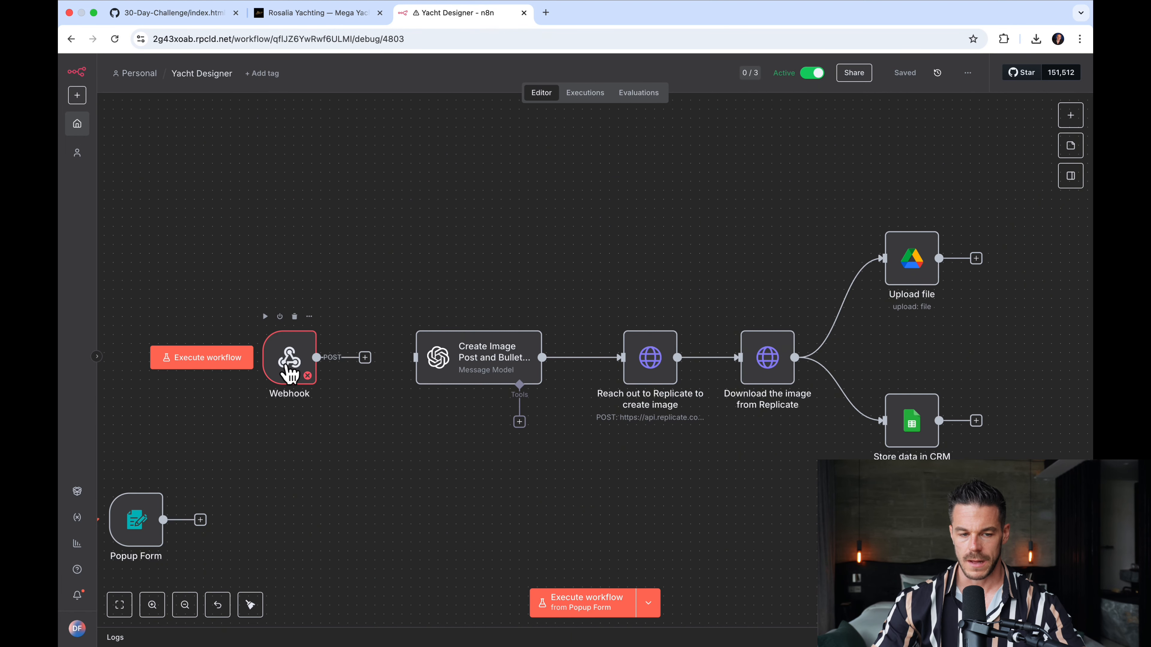
{"action": "double_click", "coordinate": [289, 369]}
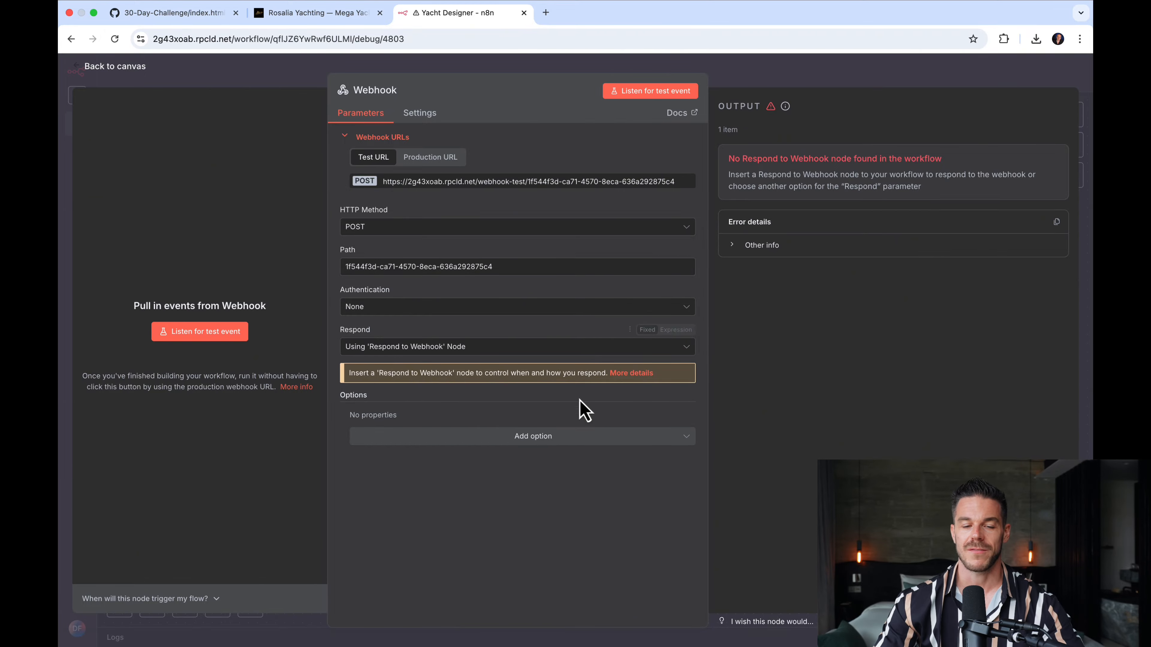
Set the Webhook node to respond Immediately and save the workflow.
{"action": "left_click", "coordinate": [526, 348]}
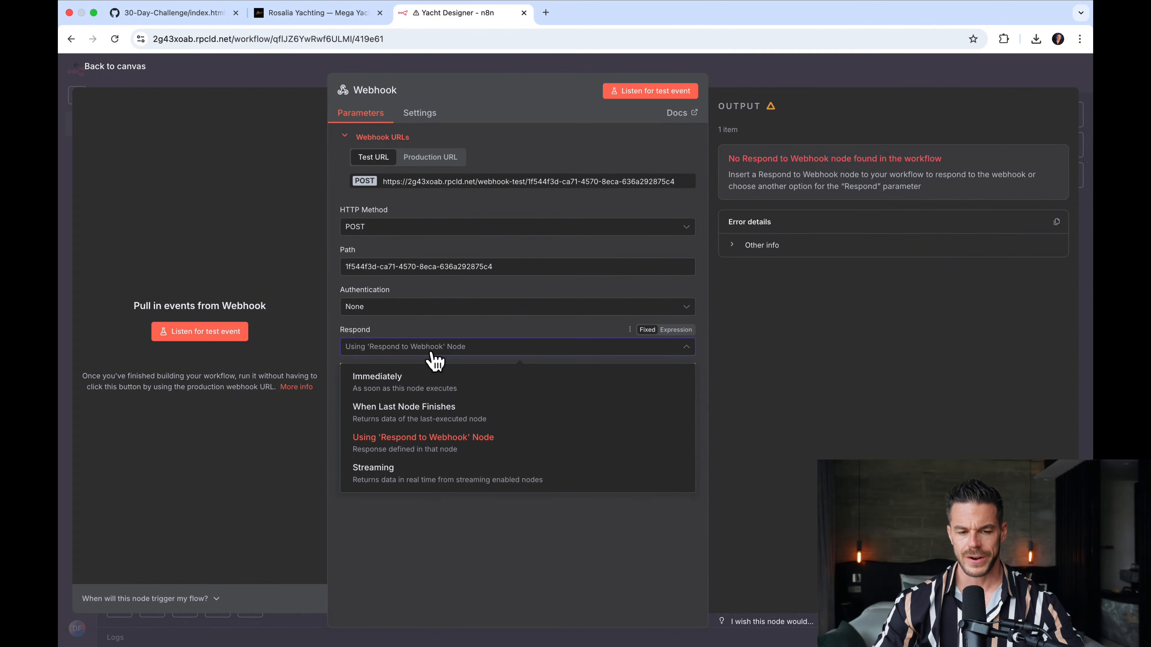
{"action": "left_click", "coordinate": [406, 390]}
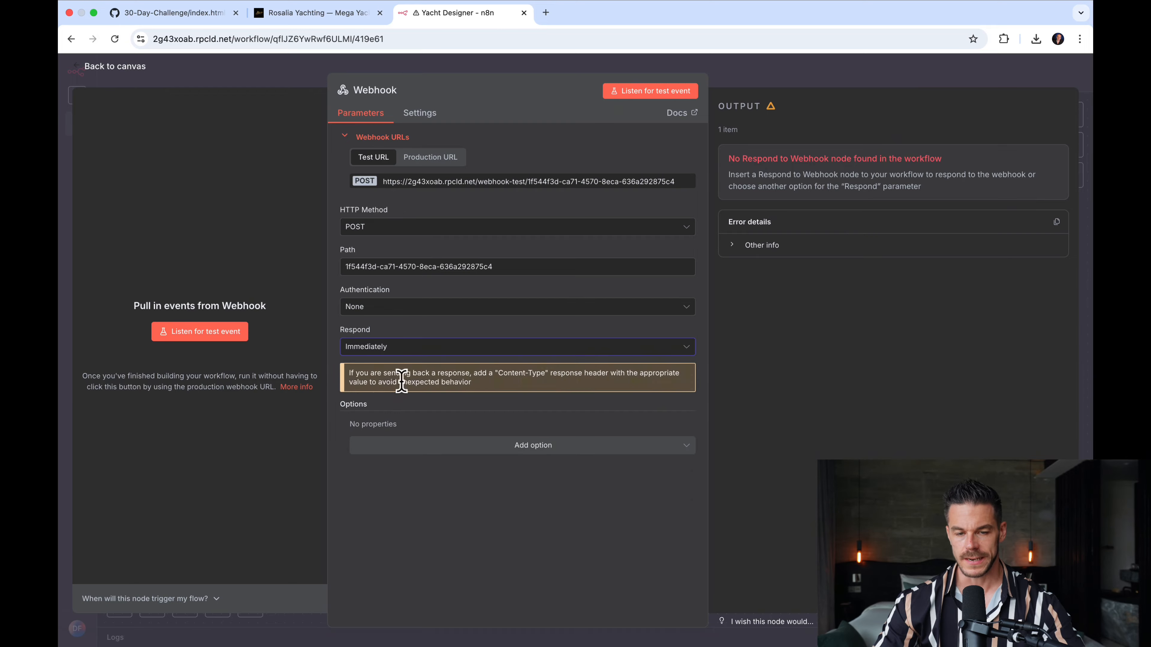
{"action": "left_click", "coordinate": [122, 69]}
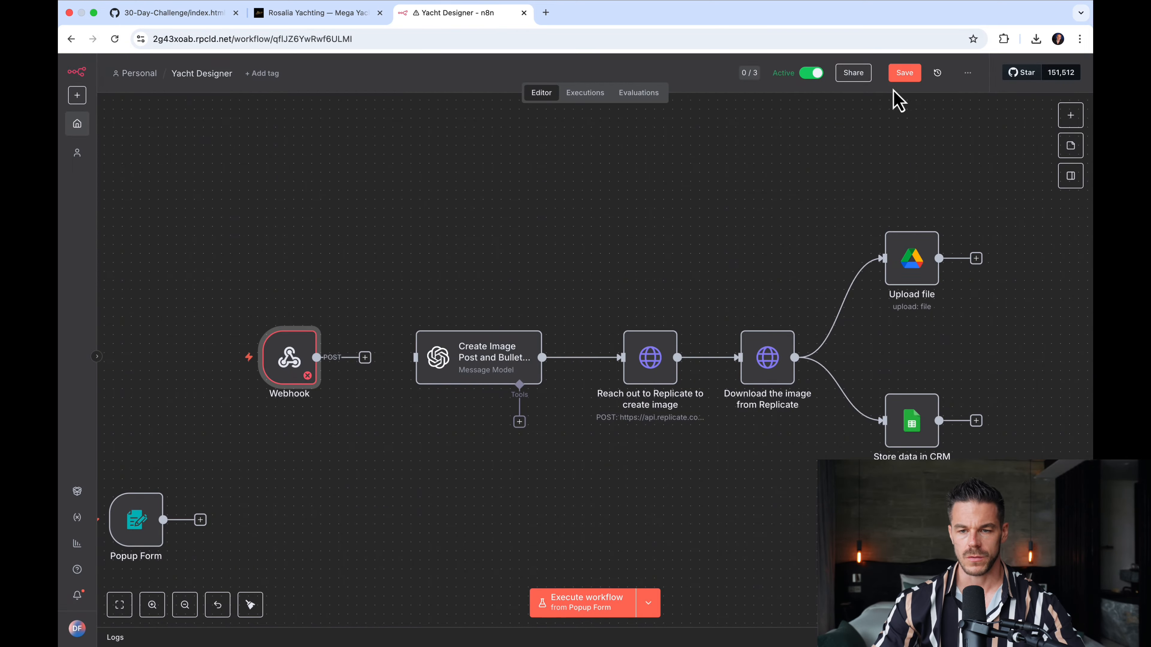
{"action": "left_click", "coordinate": [900, 77]}
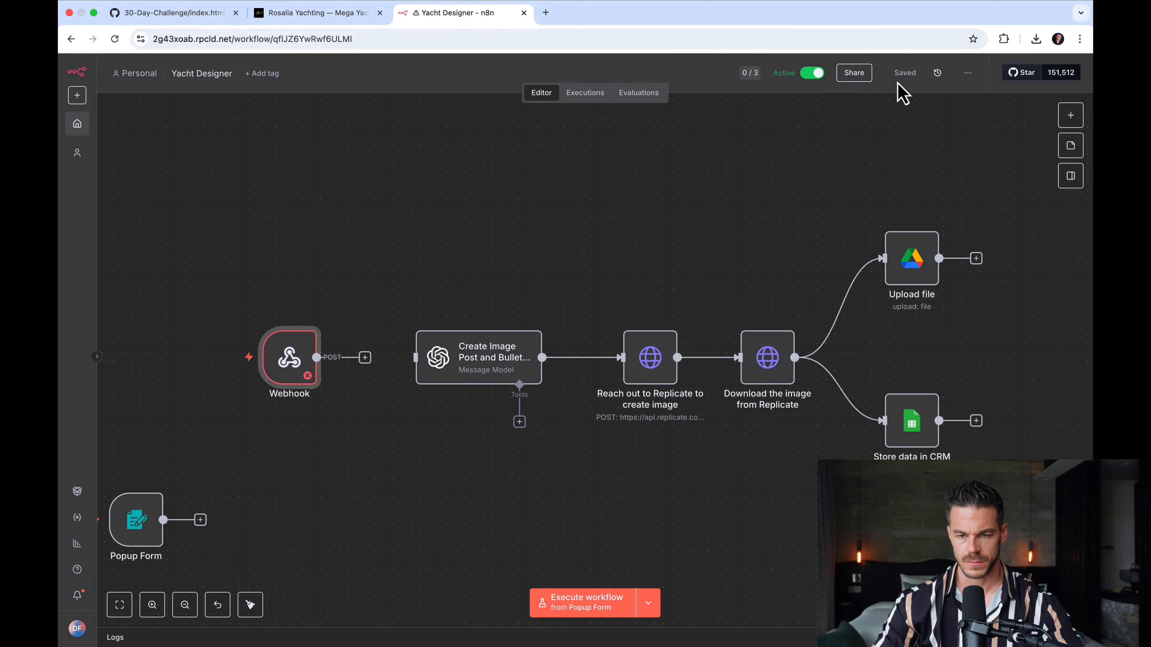
Resubmit the Yacht Creator form on the Rosalia Yachting website and copy its newest n8n execution into the workflow editor.
{"action": "left_click", "coordinate": [323, 21]}
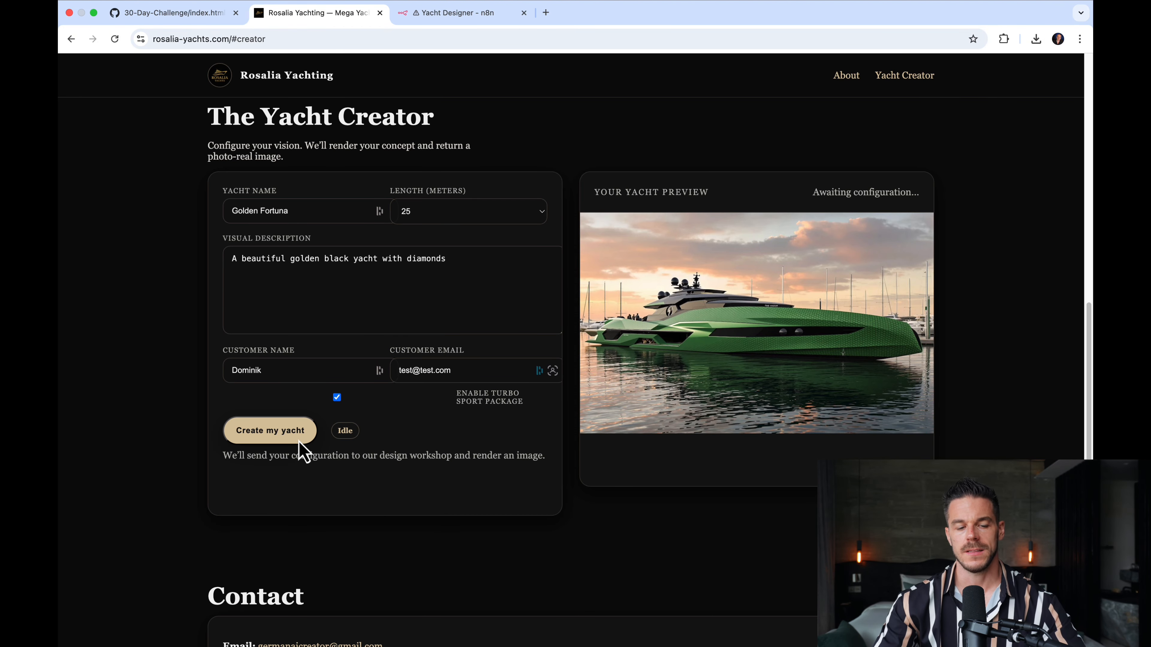
{"action": "left_click", "coordinate": [275, 435]}
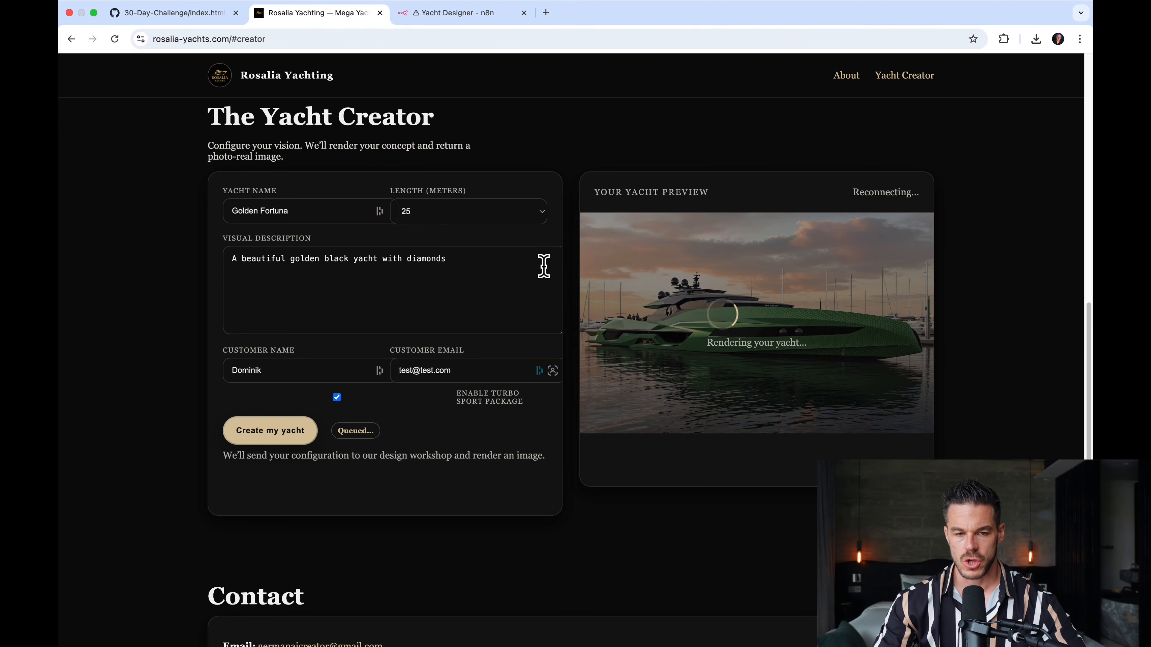
{"action": "left_click", "coordinate": [455, 21]}
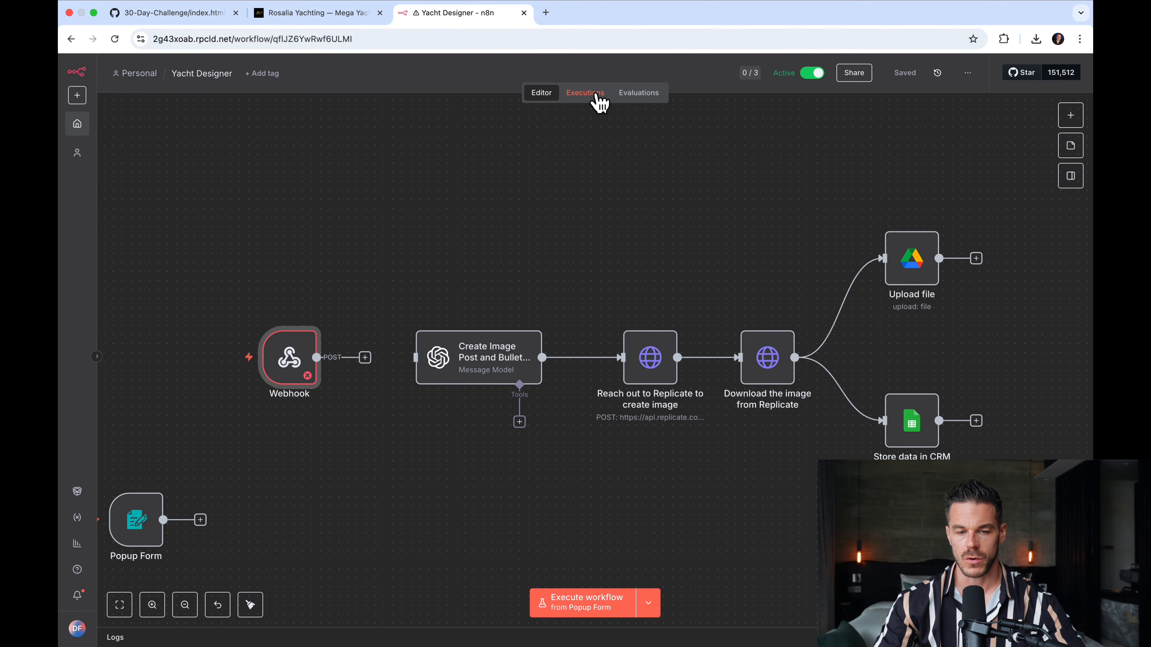
{"action": "left_click", "coordinate": [598, 97]}
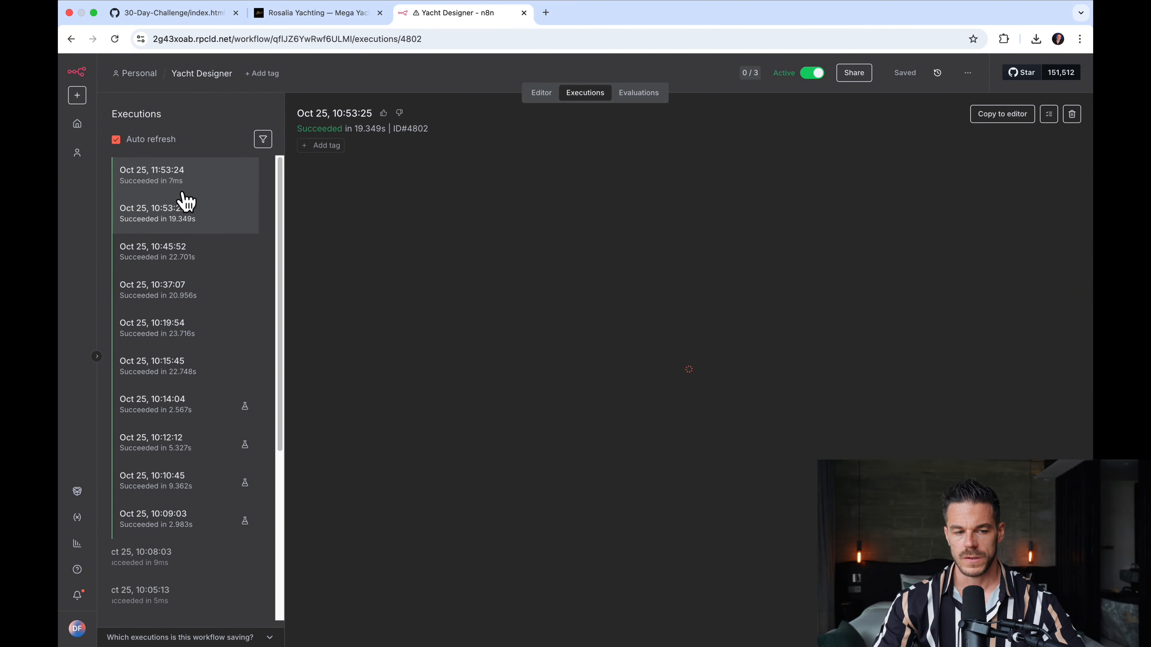
{"action": "left_click", "coordinate": [199, 189]}
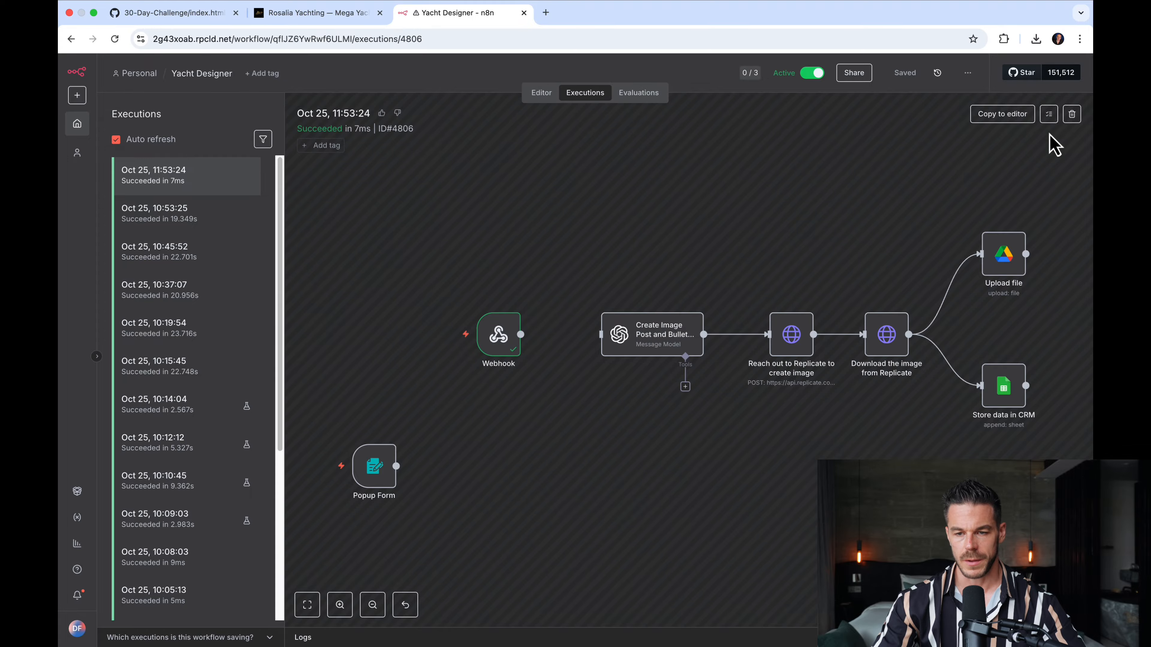
{"action": "left_click", "coordinate": [1009, 123]}
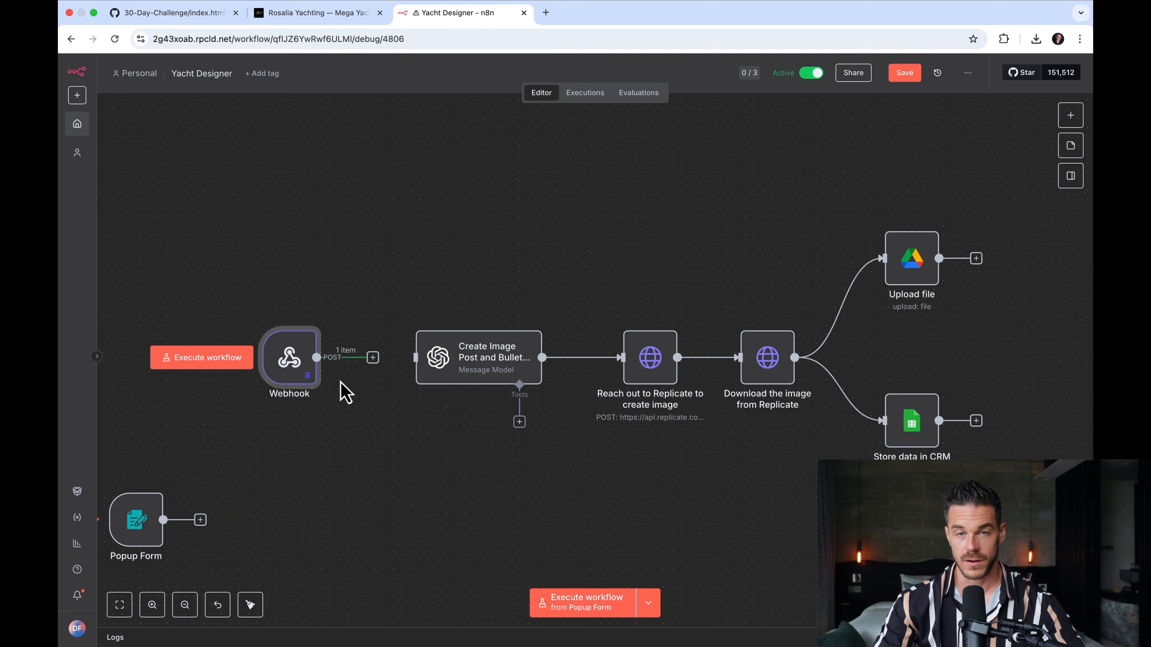
Copy the same execution into the editor again, unpinning the data currently pinned in the Webhook node.
{"action": "left_click", "coordinate": [585, 96]}
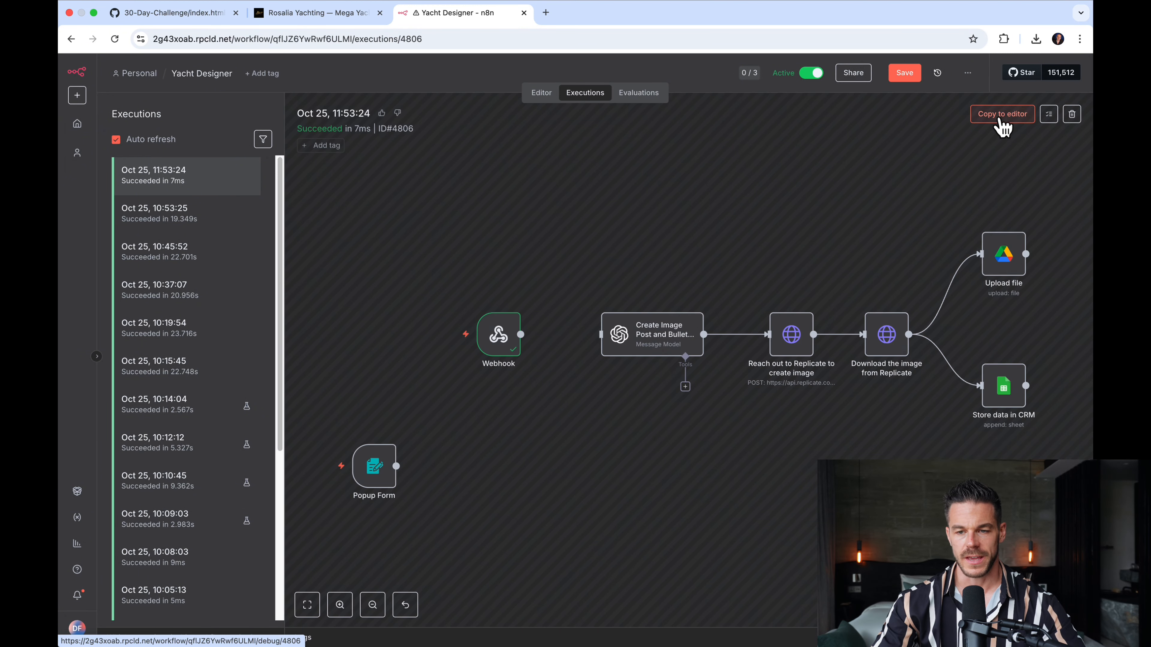
{"action": "left_click", "coordinate": [1002, 116]}
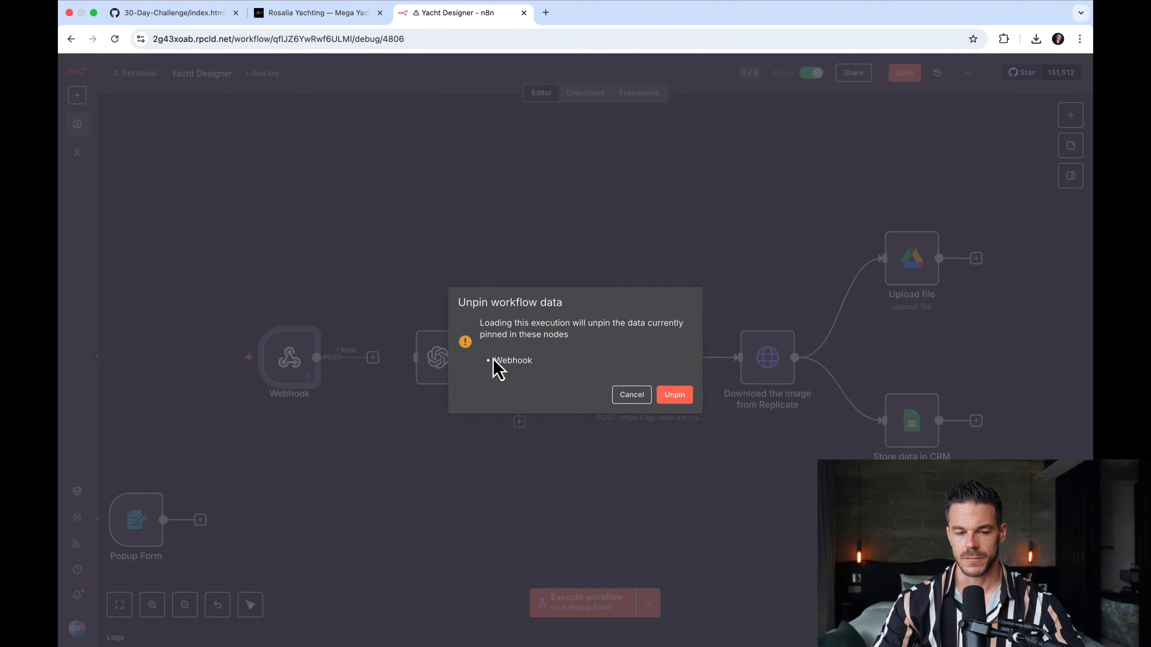
{"action": "left_click", "coordinate": [676, 395]}
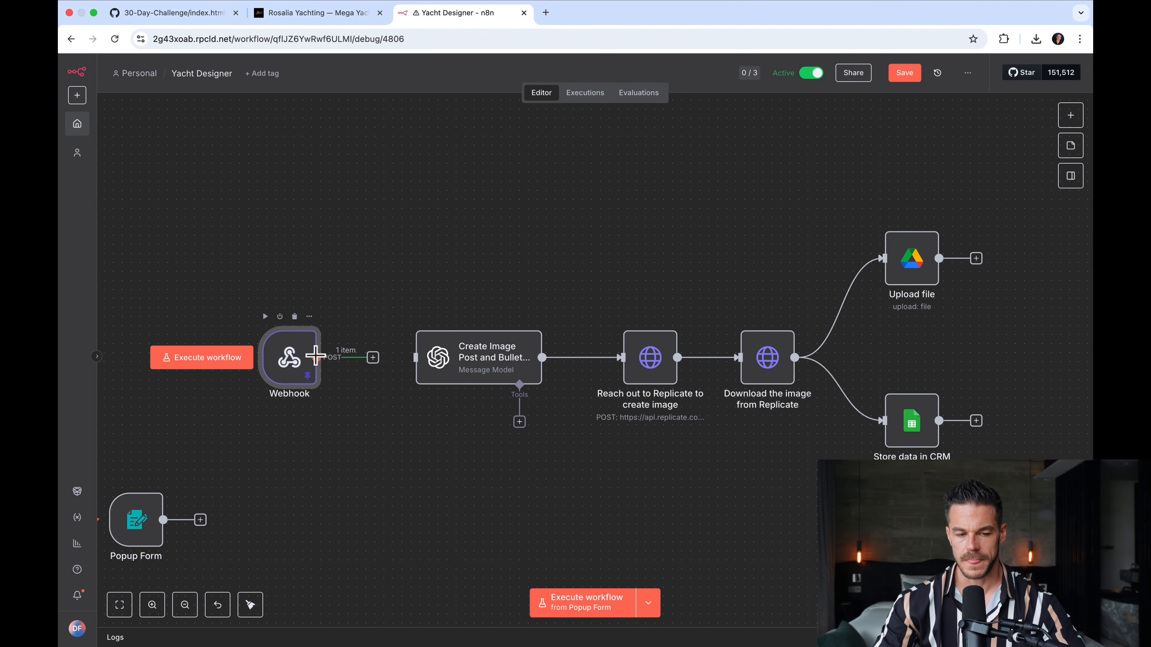
Examine the form data received by the Webhook node in its JSON output, down to the body section.
{"action": "double_click", "coordinate": [306, 366]}
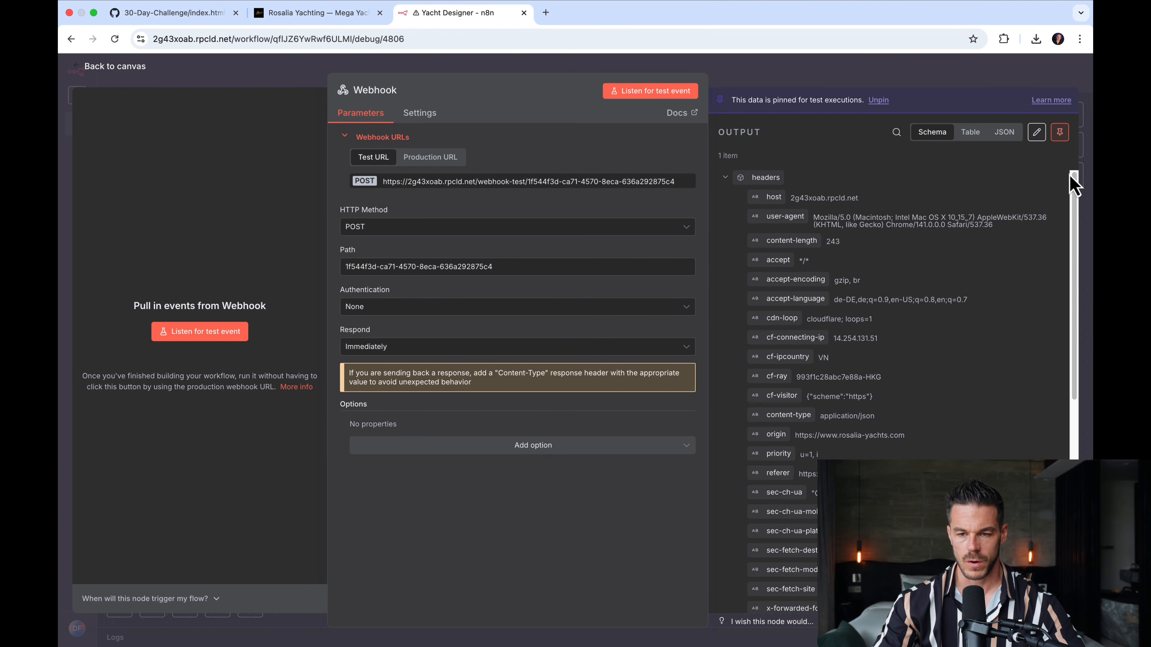
{"action": "left_click", "coordinate": [1015, 134]}
{"action": "scroll", "coordinate": [1073, 217], "scroll_direction": "down", "scroll_amount": 1}
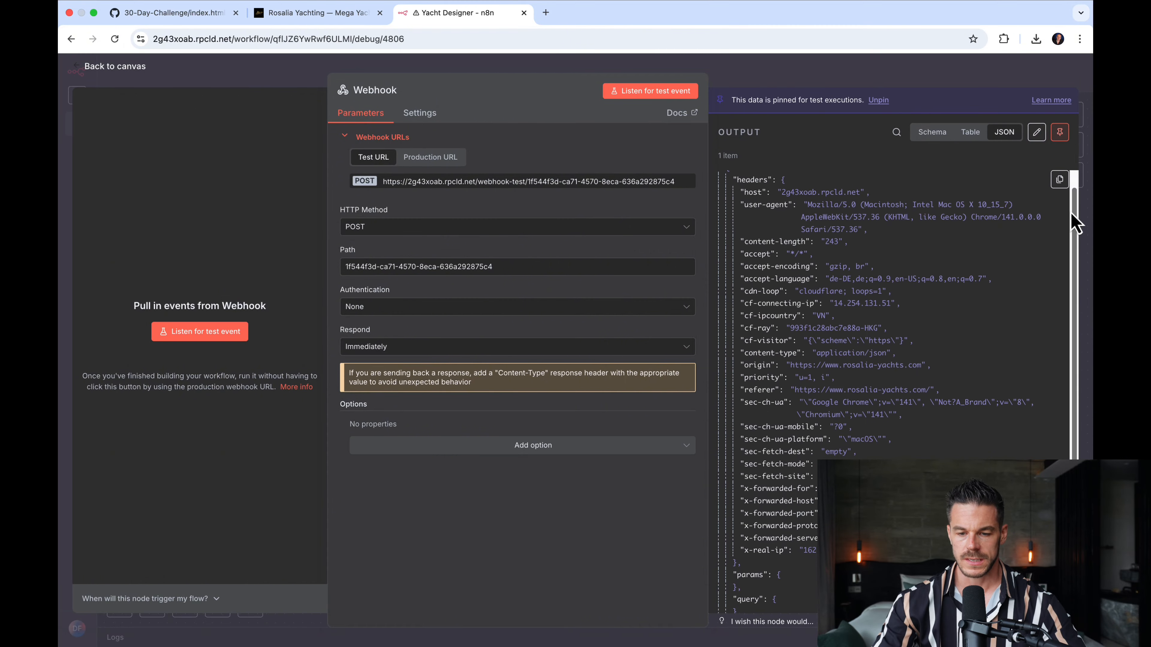
{"action": "left_click_drag", "start_coordinate": [1071, 214], "coordinate": [1053, 399]}
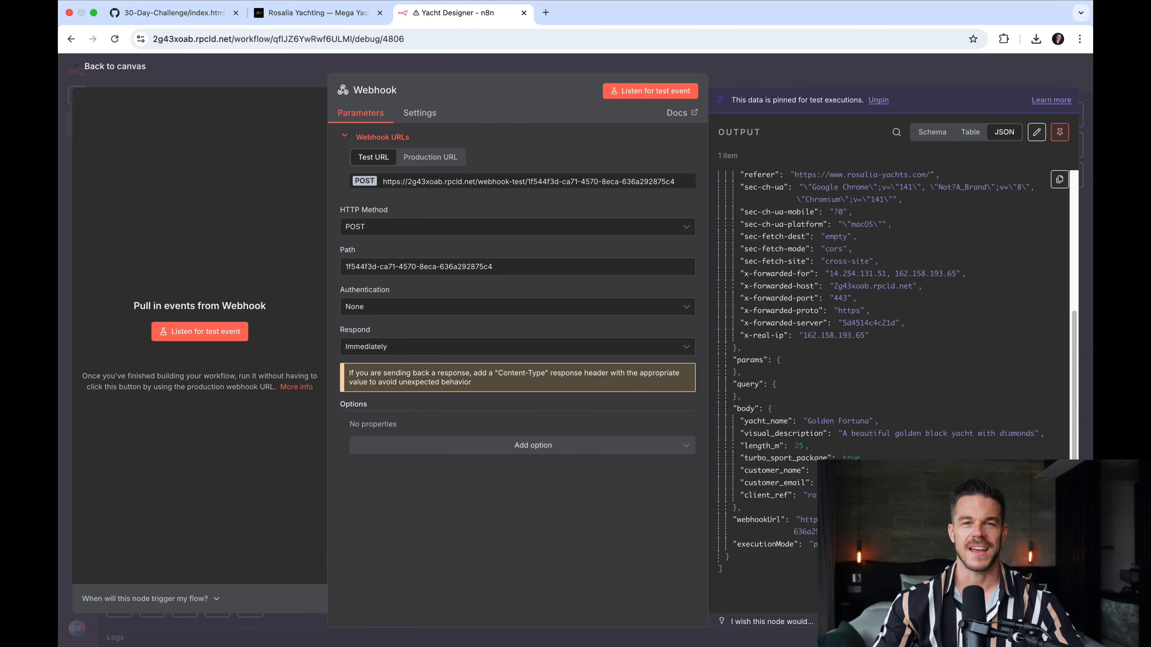
Close the Webhook node and connect its output to the Create Image Post and Bullet Points node.
{"action": "left_click", "coordinate": [317, 14]}
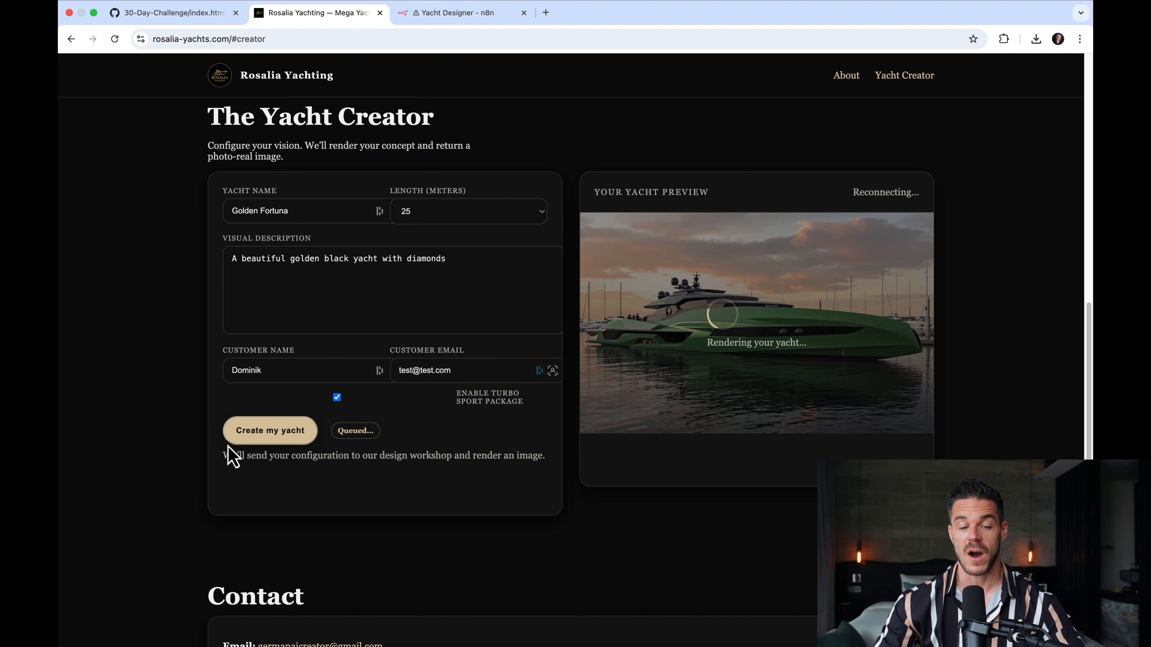
{"action": "left_click", "coordinate": [449, 17]}
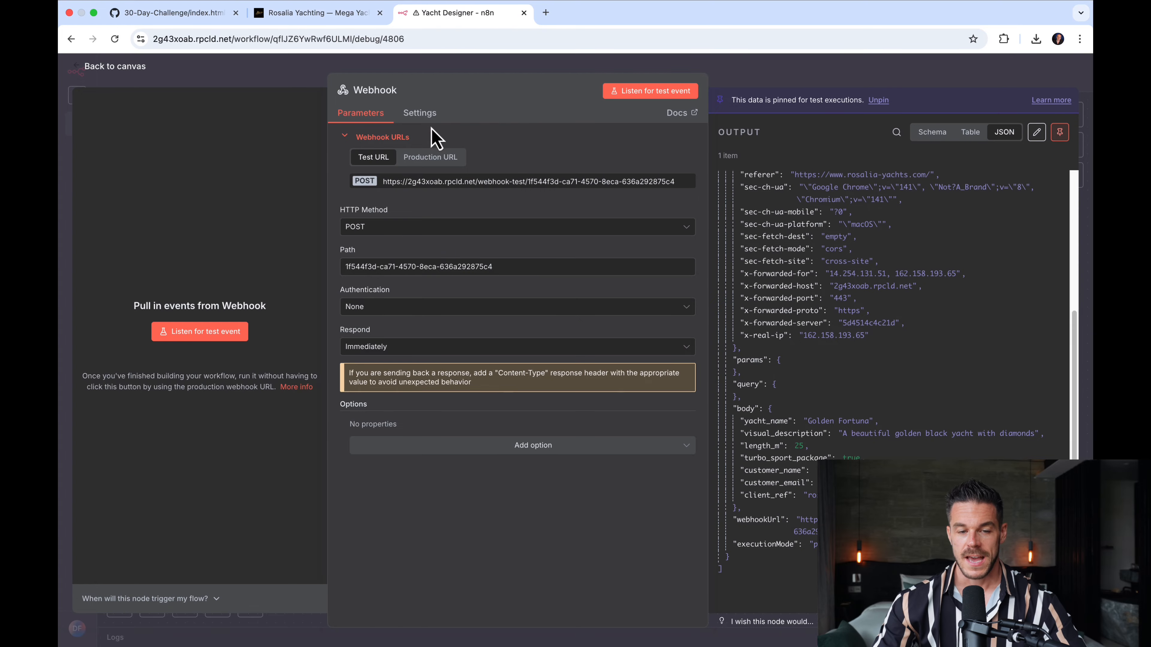
{"action": "left_click", "coordinate": [114, 67]}
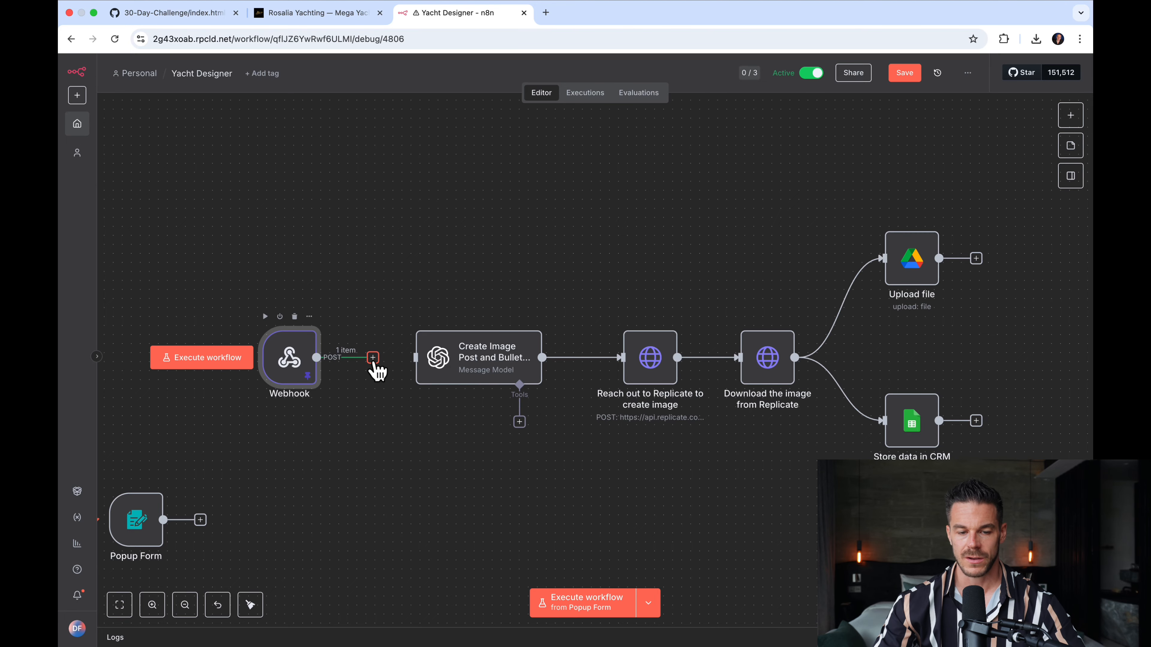
{"action": "left_click_drag", "start_coordinate": [373, 361], "coordinate": [417, 360]}
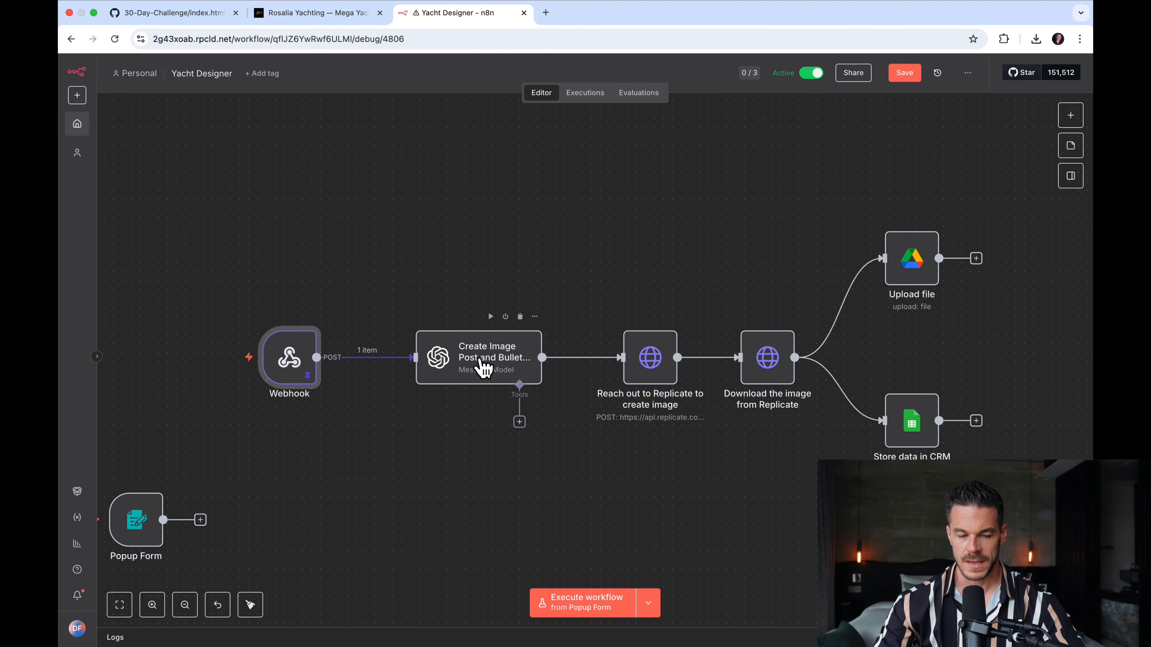
Remove the four old form expressions from the user prompt of the Create Image Post and Bullet Points node, keeping the line labels.
{"action": "double_click", "coordinate": [484, 366]}
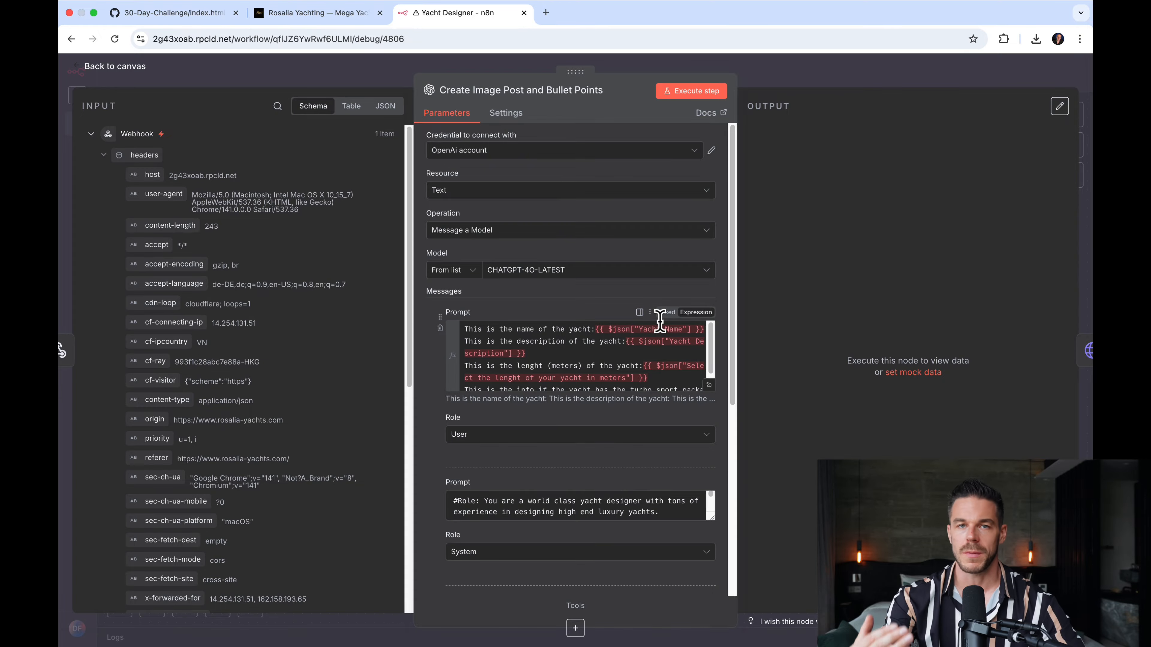
{"action": "left_click", "coordinate": [709, 386]}
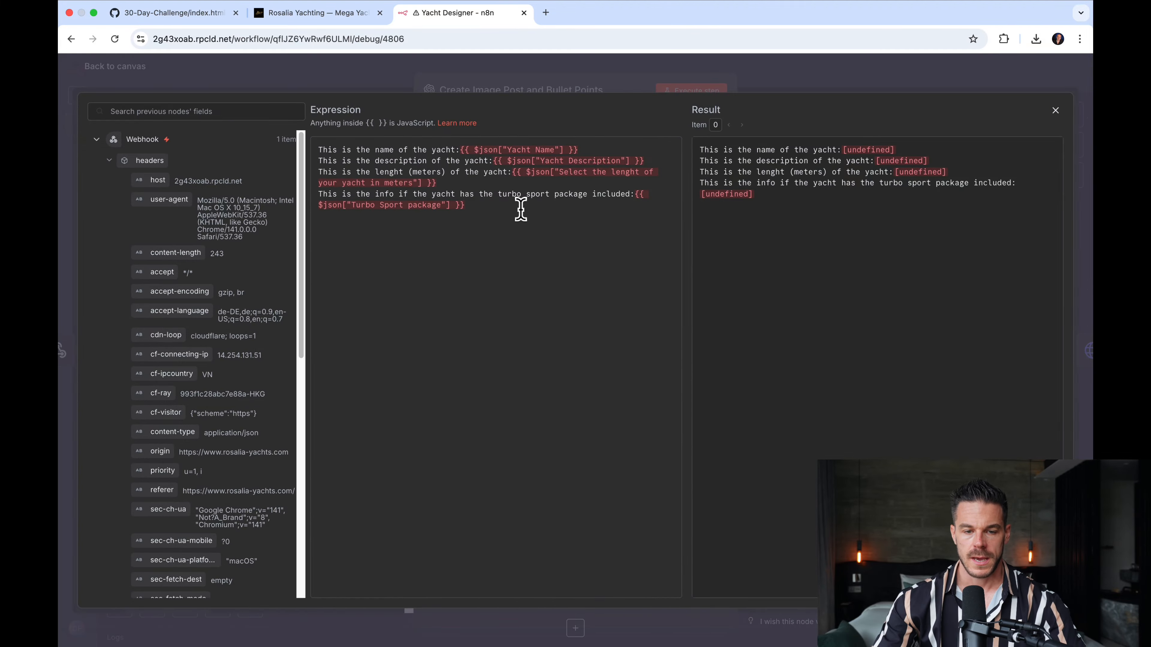
{"action": "left_click_drag", "start_coordinate": [602, 205], "coordinate": [638, 194]}
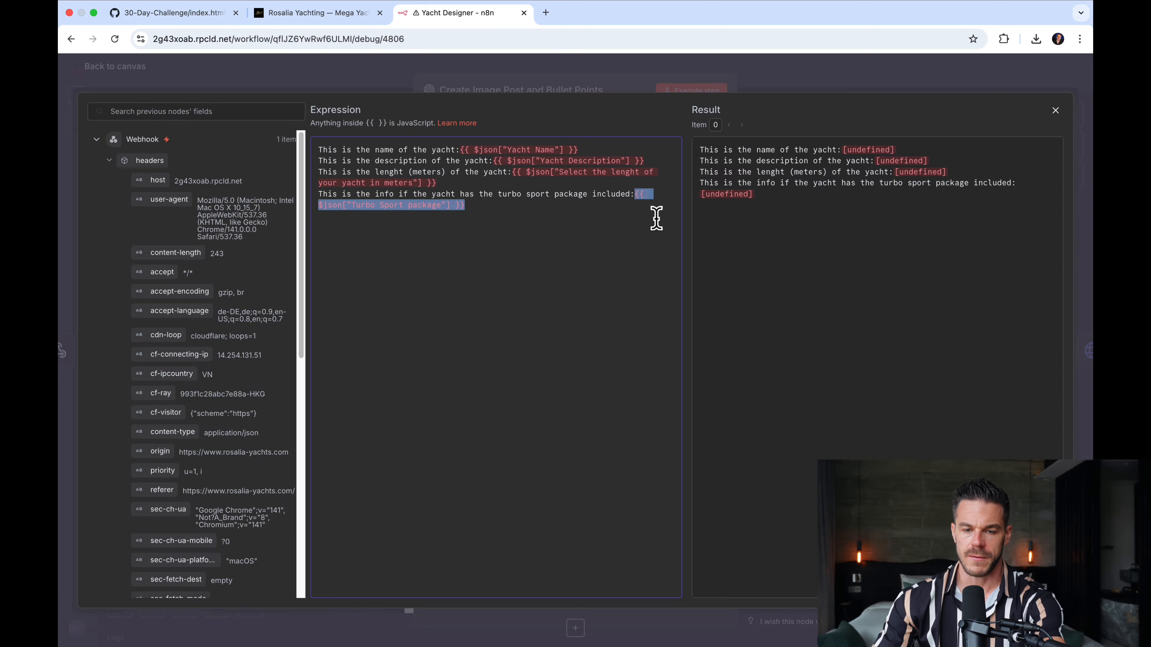
{"action": "key", "text": "BackSpace"}
{"action": "left_click", "coordinate": [513, 172], "text": "shift"}
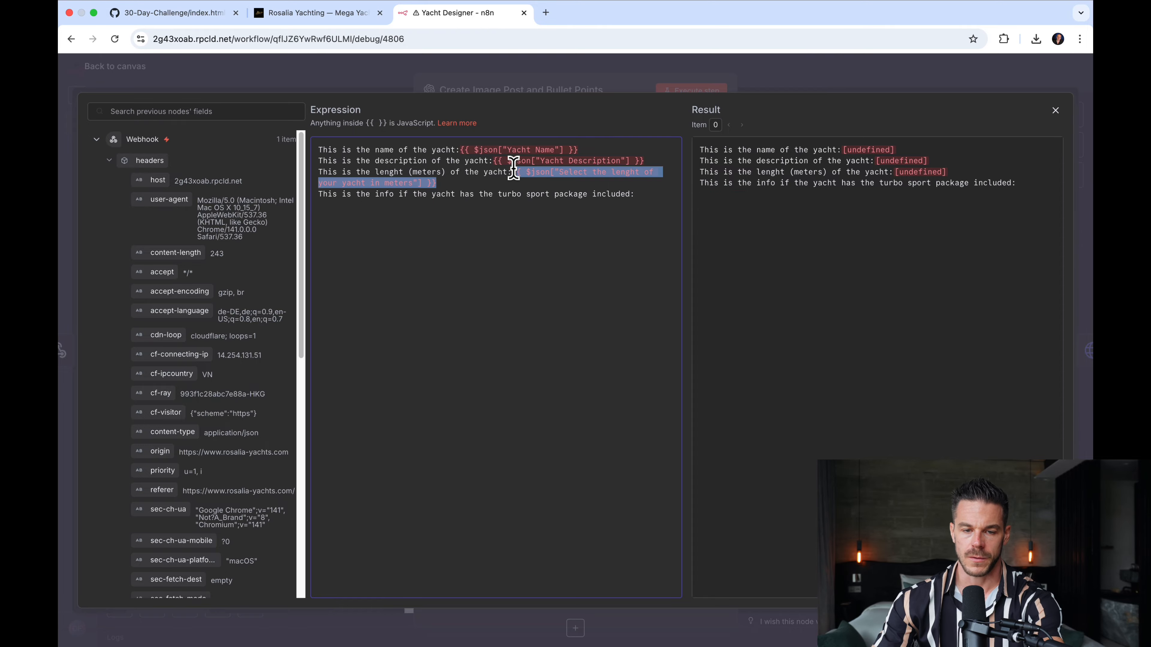
{"action": "key", "text": "BackSpace"}
{"action": "left_click_drag", "start_coordinate": [649, 161], "coordinate": [494, 160]}
{"action": "key", "text": "BackSpace"}
{"action": "left_click_drag", "start_coordinate": [578, 150], "coordinate": [460, 149]}
{"action": "key", "text": "BackSpace"}
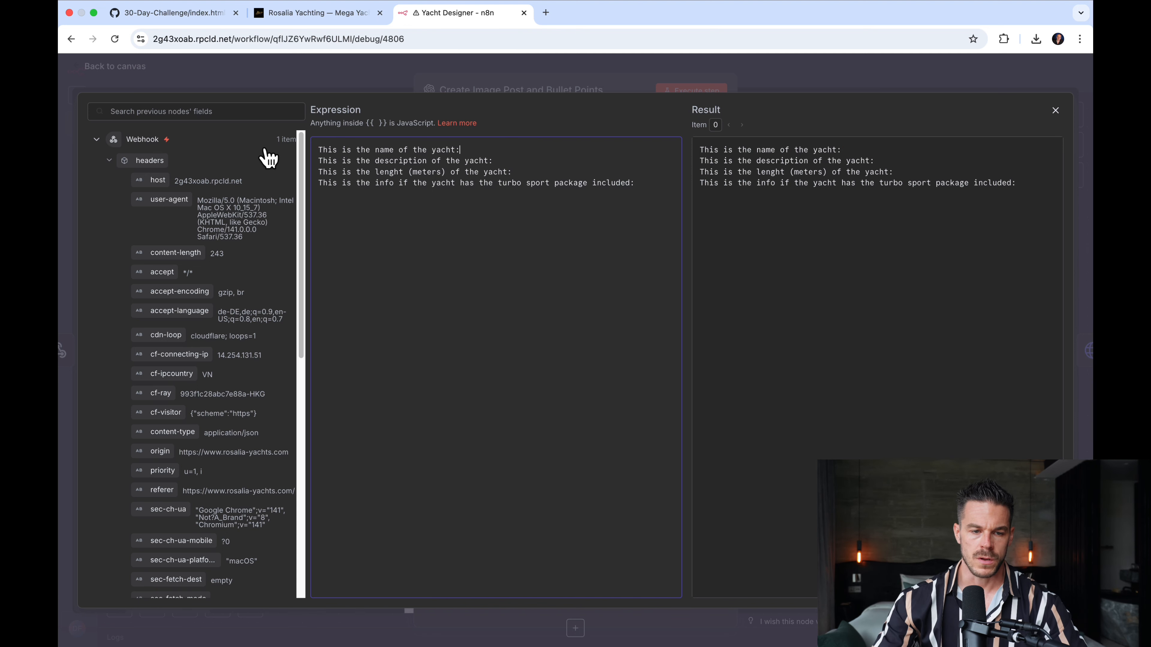
Map the webhook body fields yacht_name, visual_description, length_m and turbo_sport_package to the matching user prompt lines, and return to the canvas.
{"action": "left_click_drag", "start_coordinate": [300, 167], "coordinate": [308, 510]}
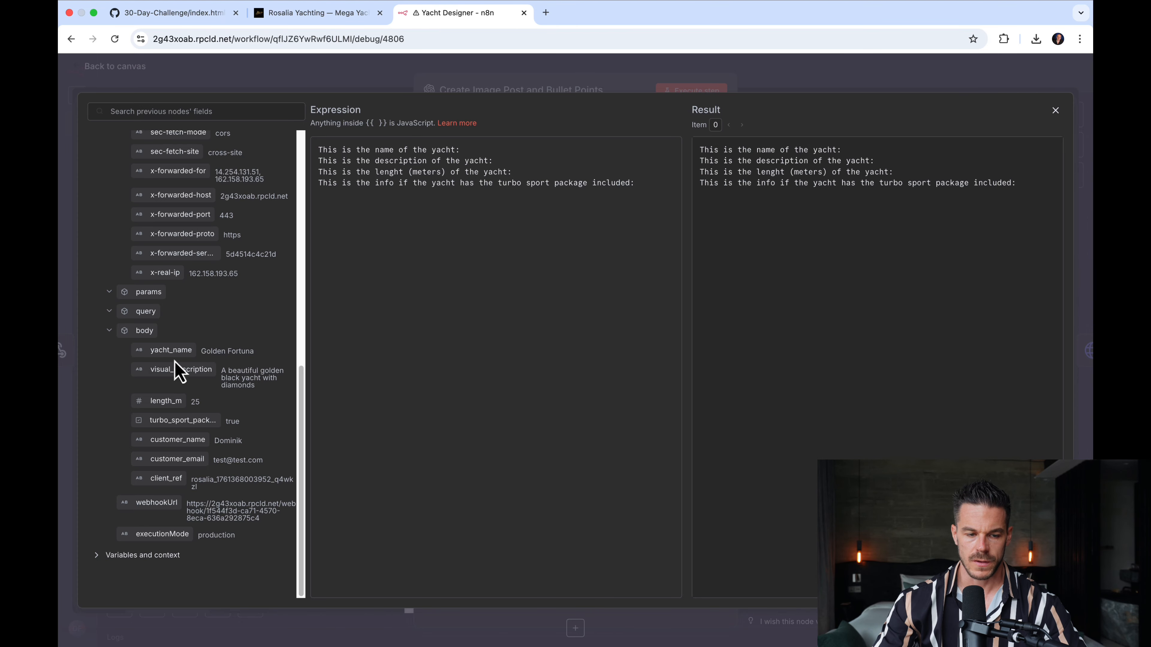
{"action": "left_click_drag", "start_coordinate": [180, 361], "coordinate": [486, 154]}
{"action": "left_click", "coordinate": [517, 164]}
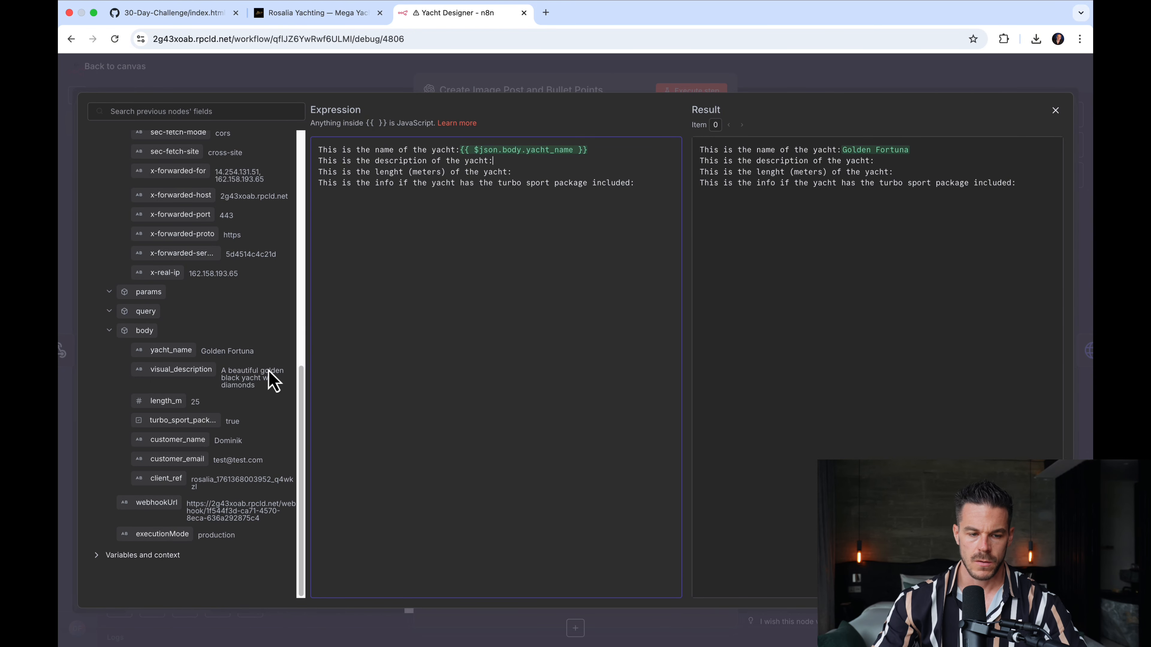
{"action": "left_click_drag", "start_coordinate": [190, 372], "coordinate": [514, 161]}
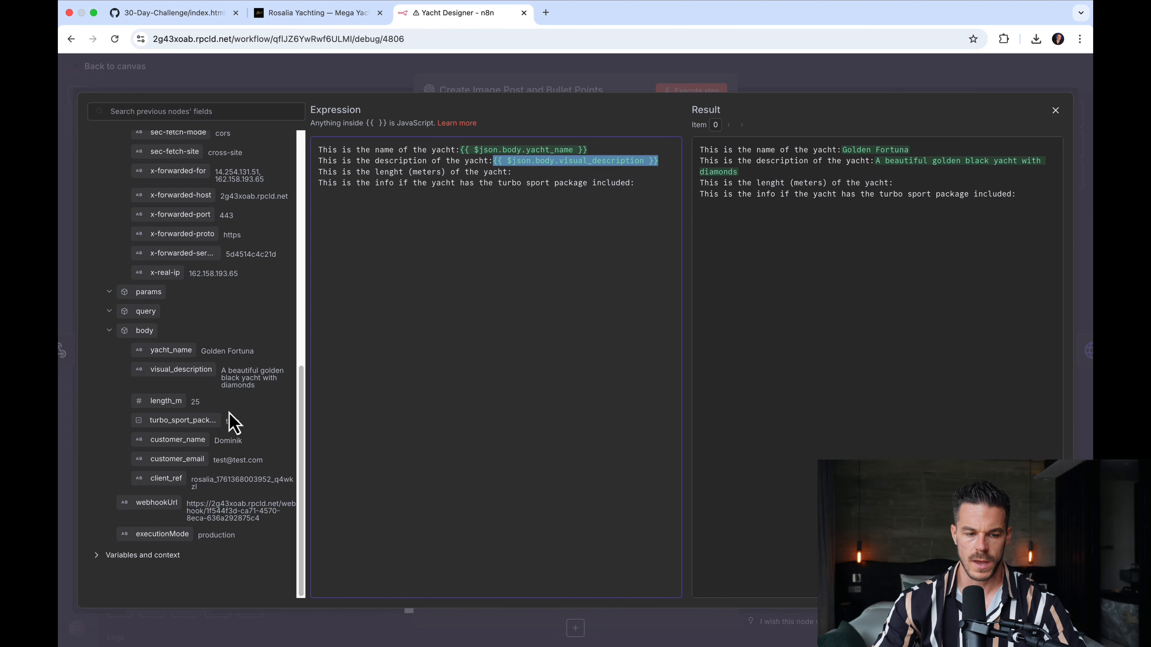
{"action": "left_click_drag", "start_coordinate": [179, 408], "coordinate": [518, 174]}
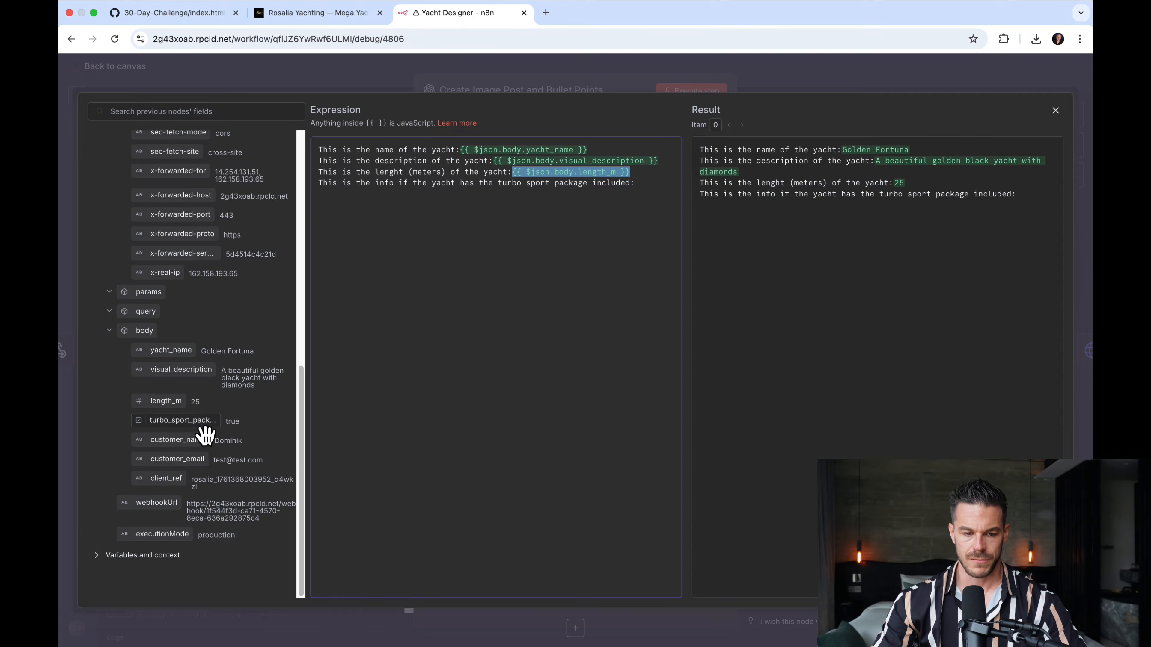
{"action": "left_click_drag", "start_coordinate": [203, 430], "coordinate": [645, 183]}
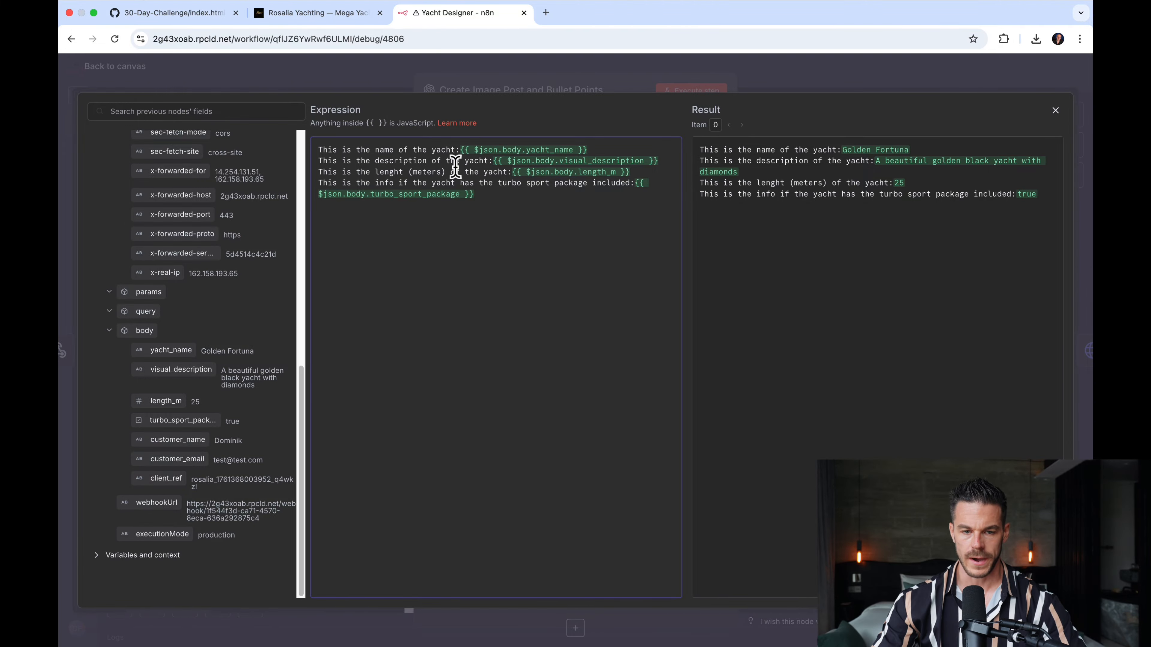
{"action": "left_click", "coordinate": [1054, 112]}
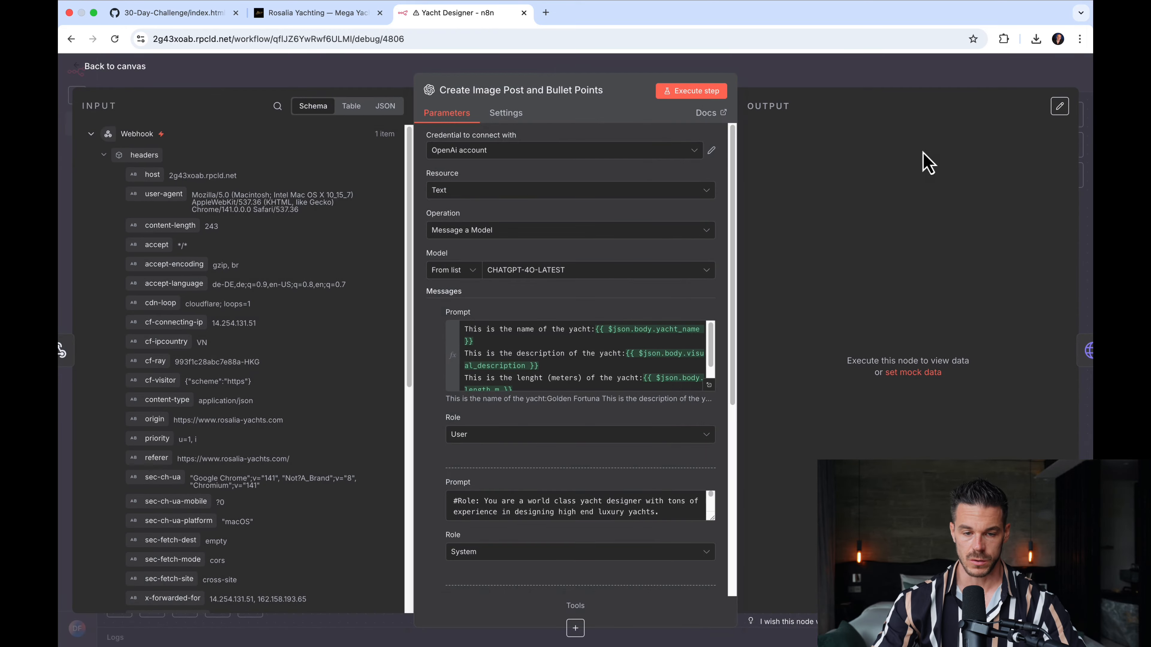
{"action": "left_click", "coordinate": [135, 66]}
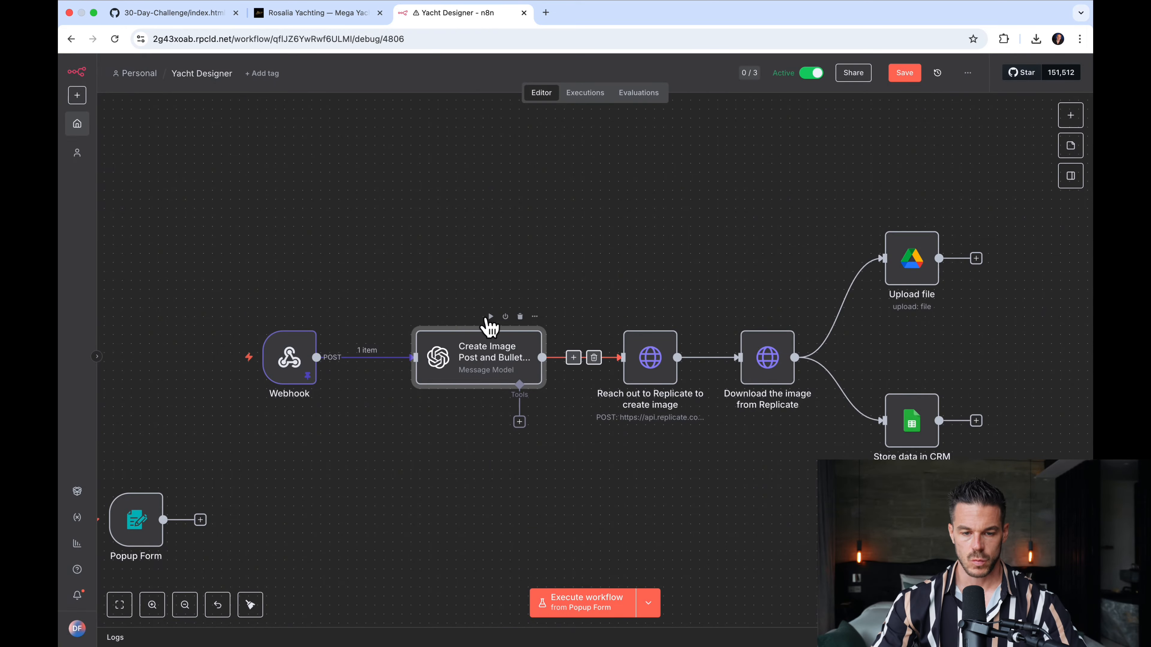
Run the Create Image Post and Bullet Points node and pin its output data.
{"action": "double_click", "coordinate": [503, 360]}
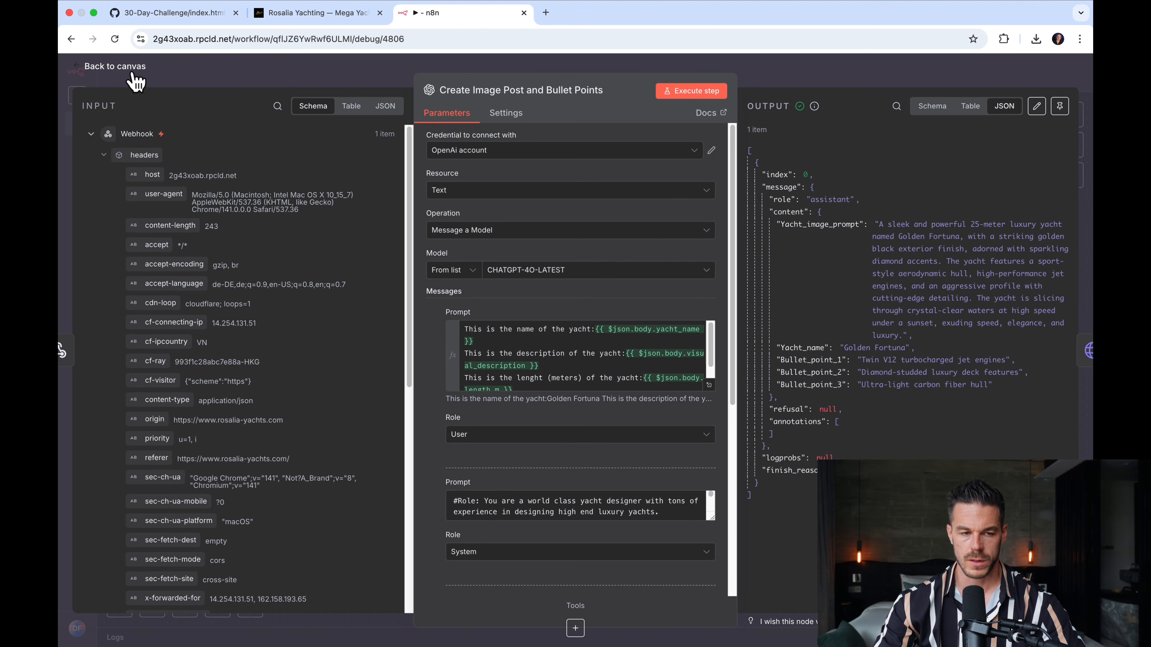
{"action": "left_click", "coordinate": [115, 66]}
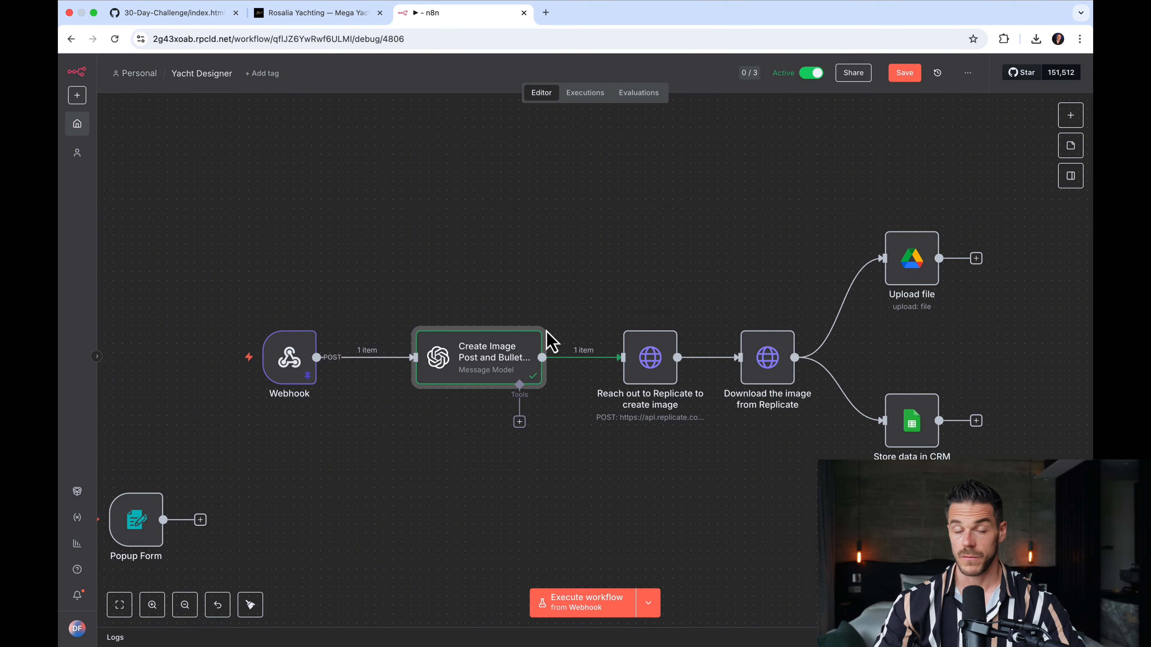
{"action": "right_click", "coordinate": [488, 355]}
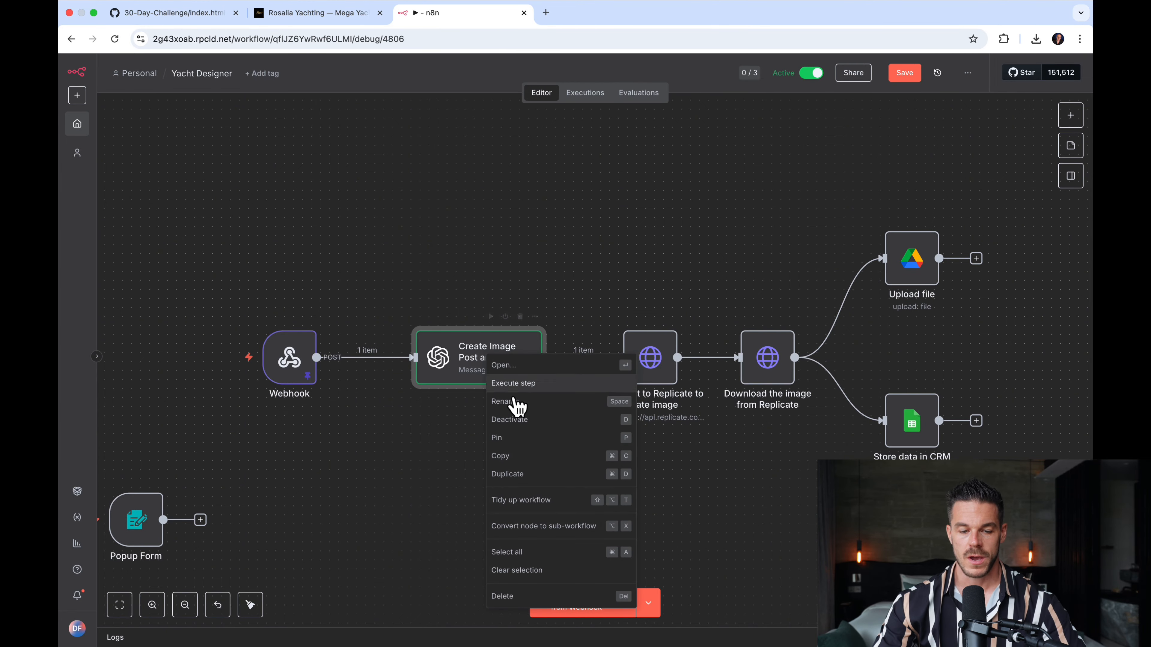
{"action": "left_click", "coordinate": [517, 444]}
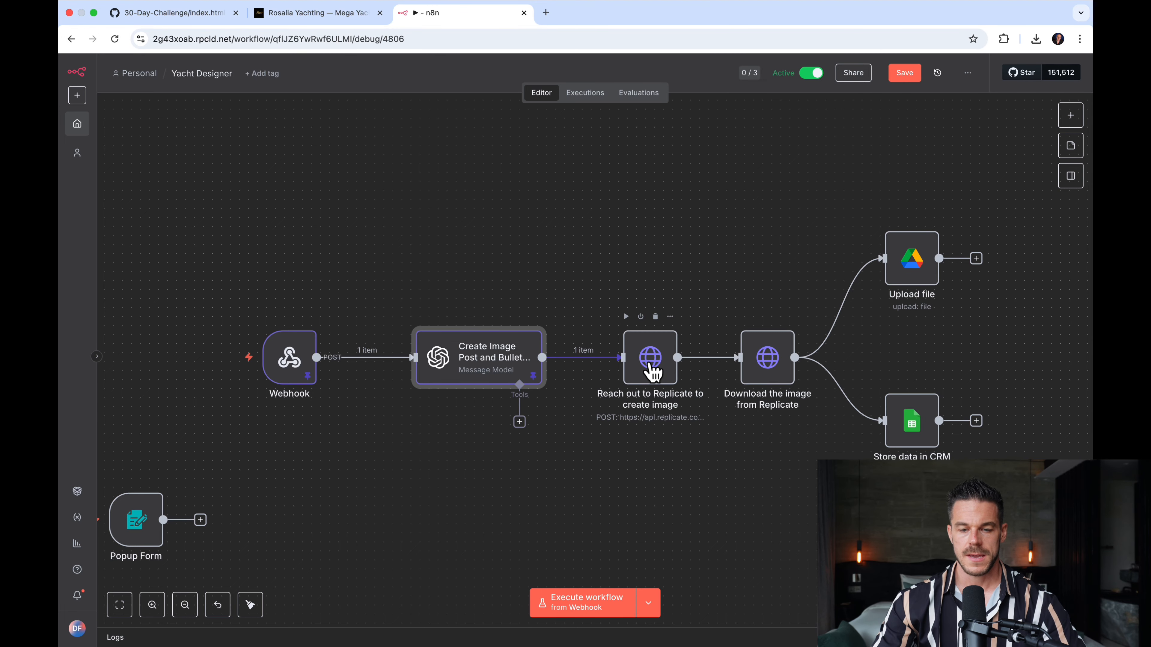
Compare the prompt expression in the Replicate image request's JSON body with the Yacht_image_prompt field output by Create Image Post and Bullet Points.
{"action": "double_click", "coordinate": [651, 371]}
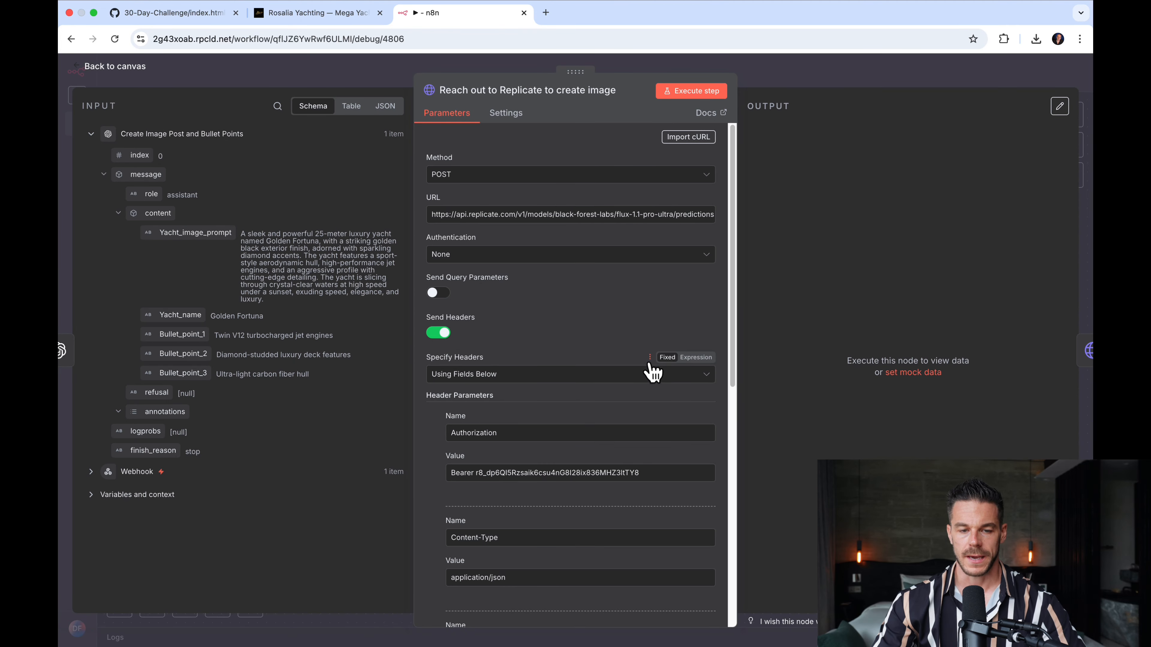
{"action": "scroll", "coordinate": [599, 360], "scroll_direction": "down", "scroll_amount": 10}
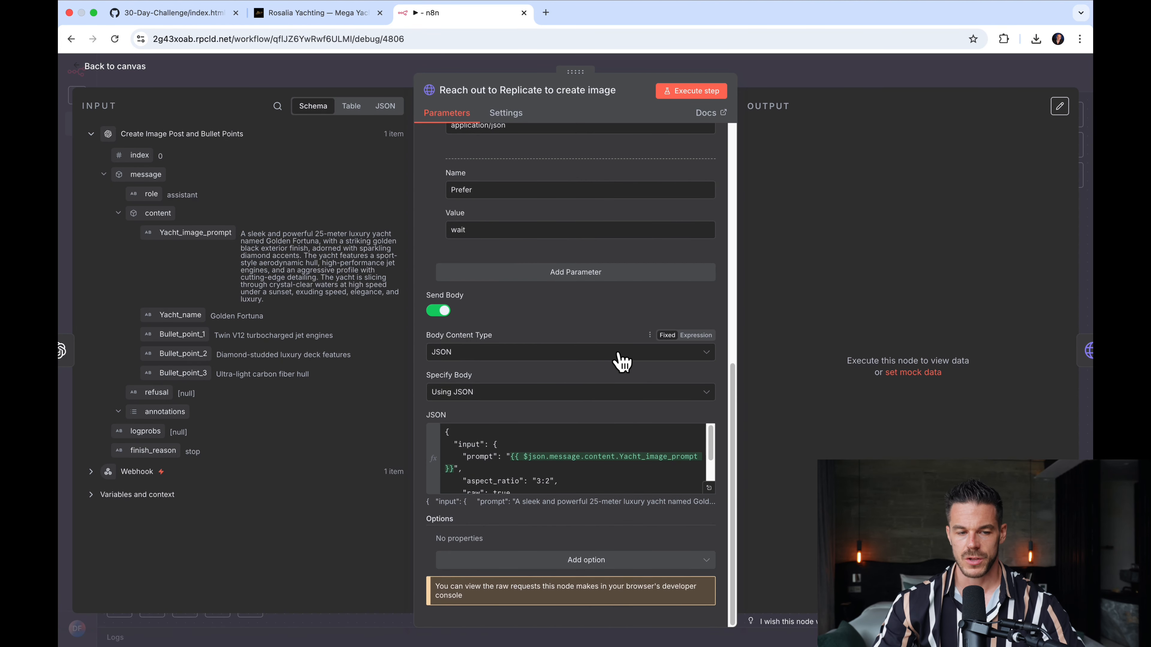
{"action": "left_click", "coordinate": [90, 66]}
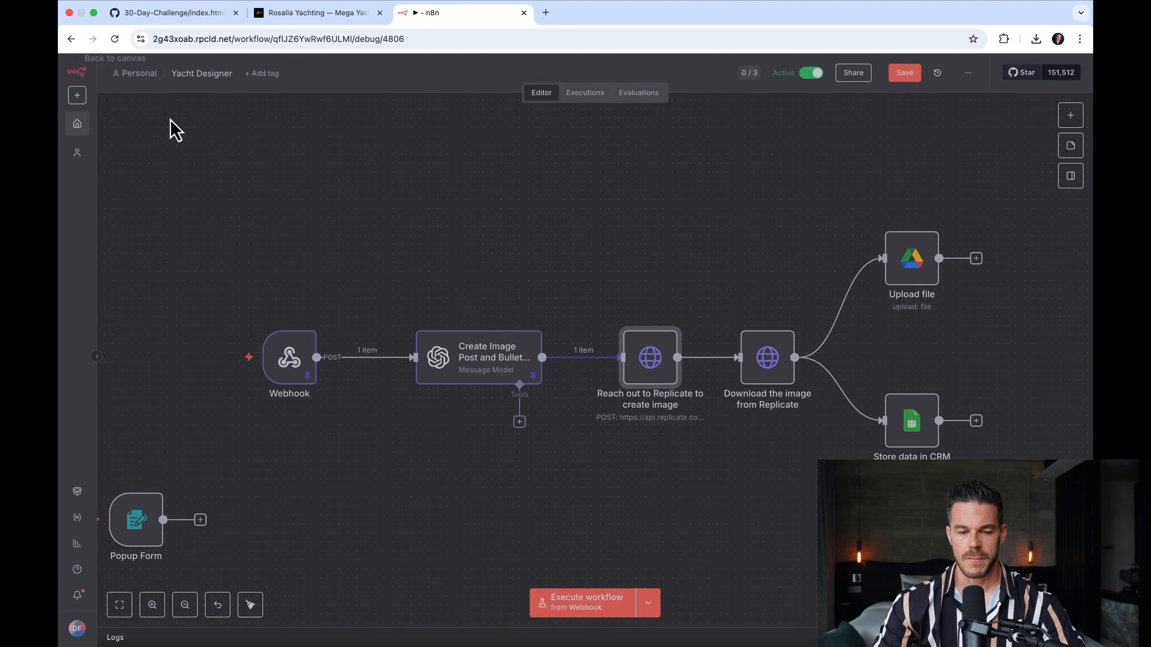
{"action": "double_click", "coordinate": [496, 362]}
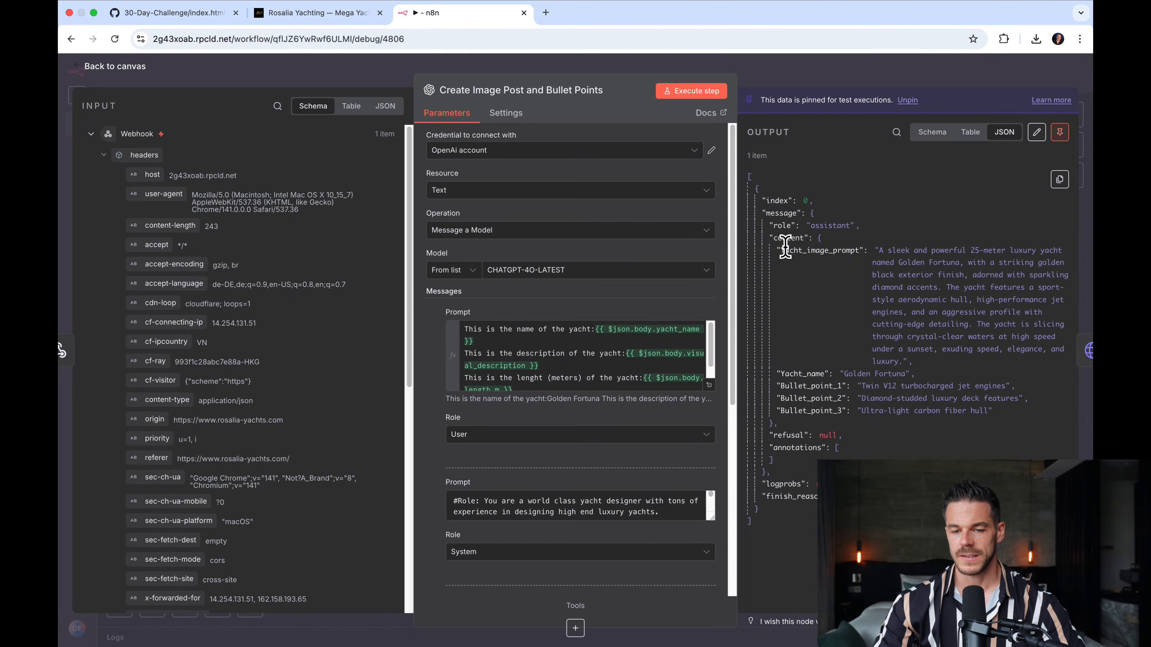
{"action": "left_click_drag", "start_coordinate": [779, 249], "coordinate": [852, 247]}
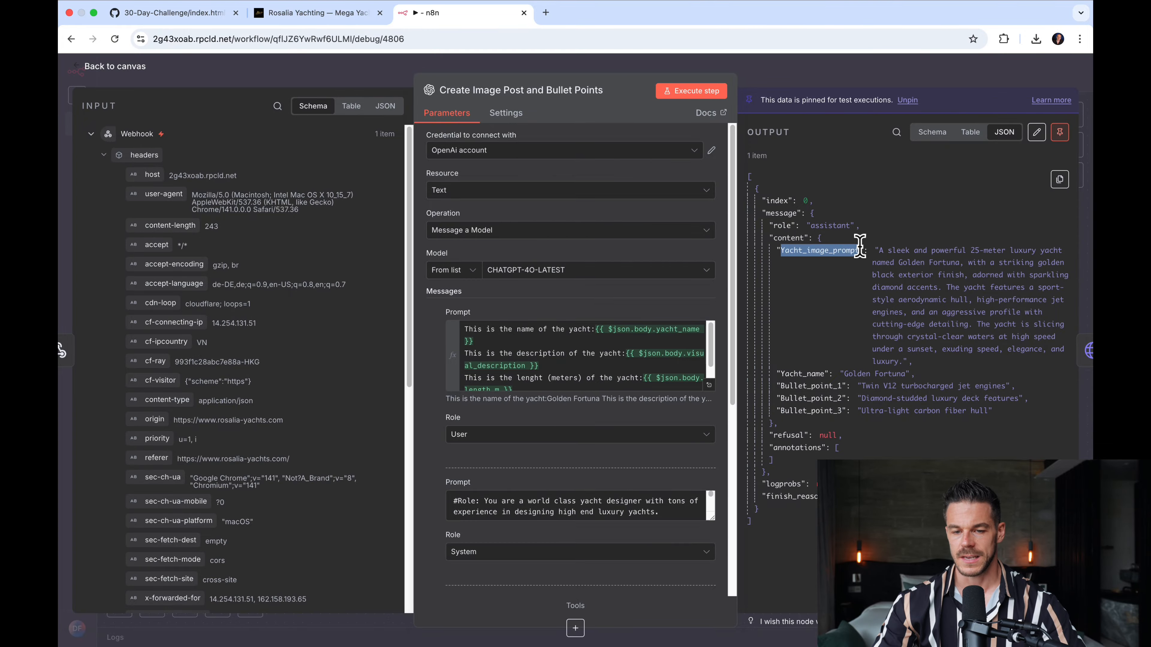
{"action": "left_click", "coordinate": [129, 67]}
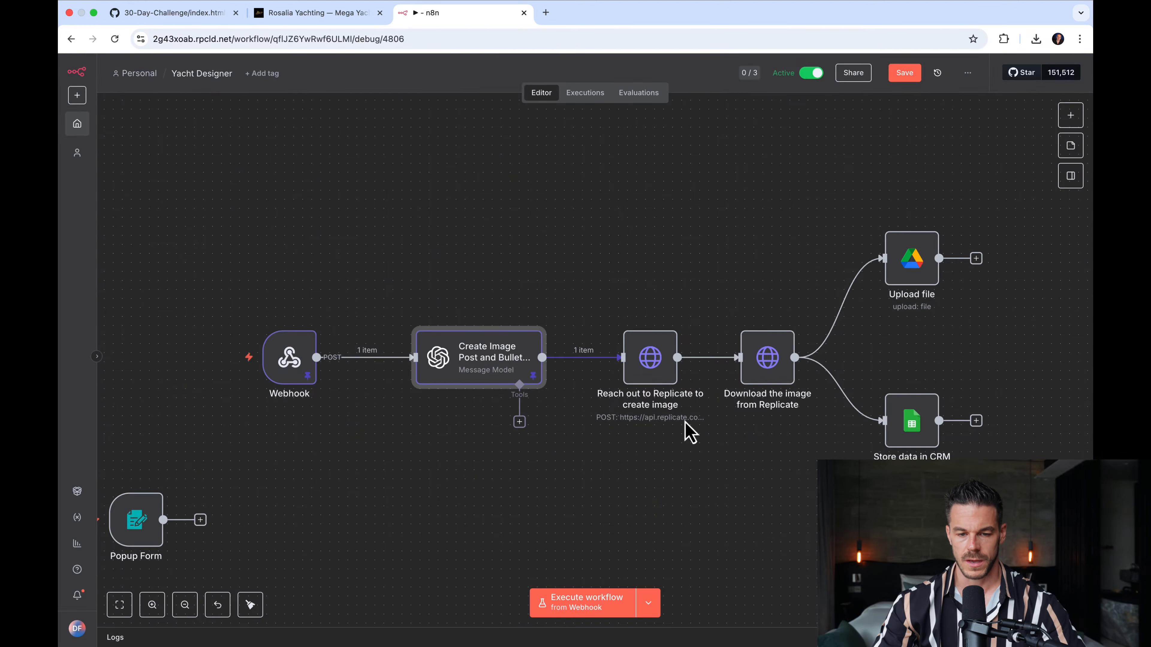
{"action": "double_click", "coordinate": [672, 372]}
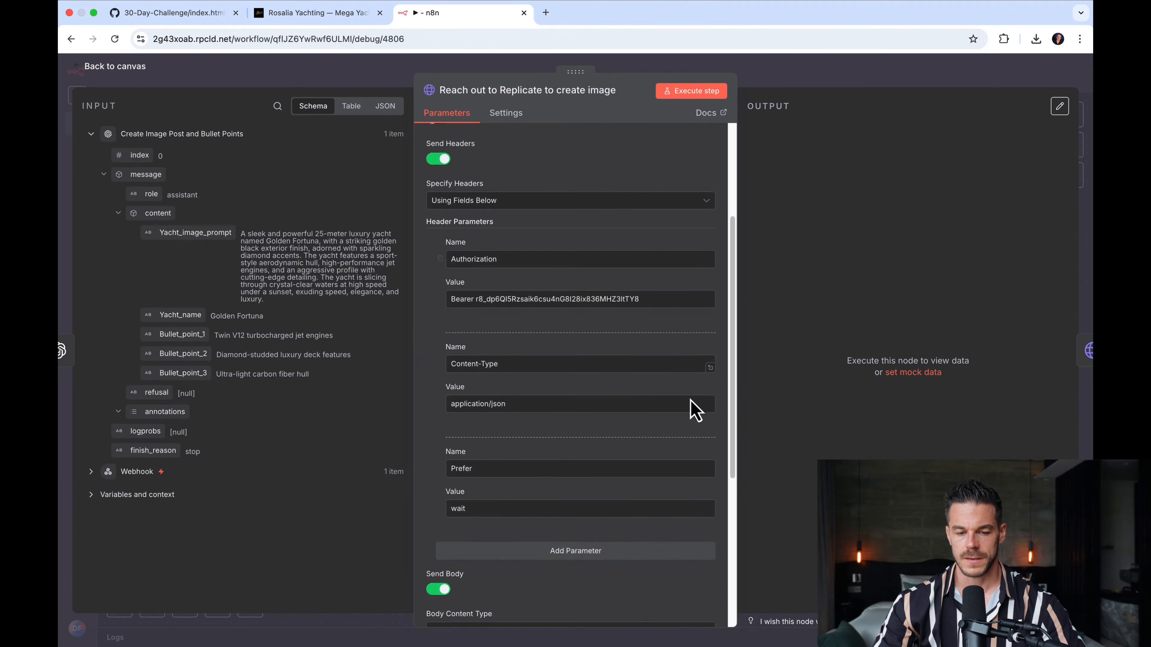
{"action": "scroll", "coordinate": [696, 411], "scroll_direction": "down", "scroll_amount": 6}
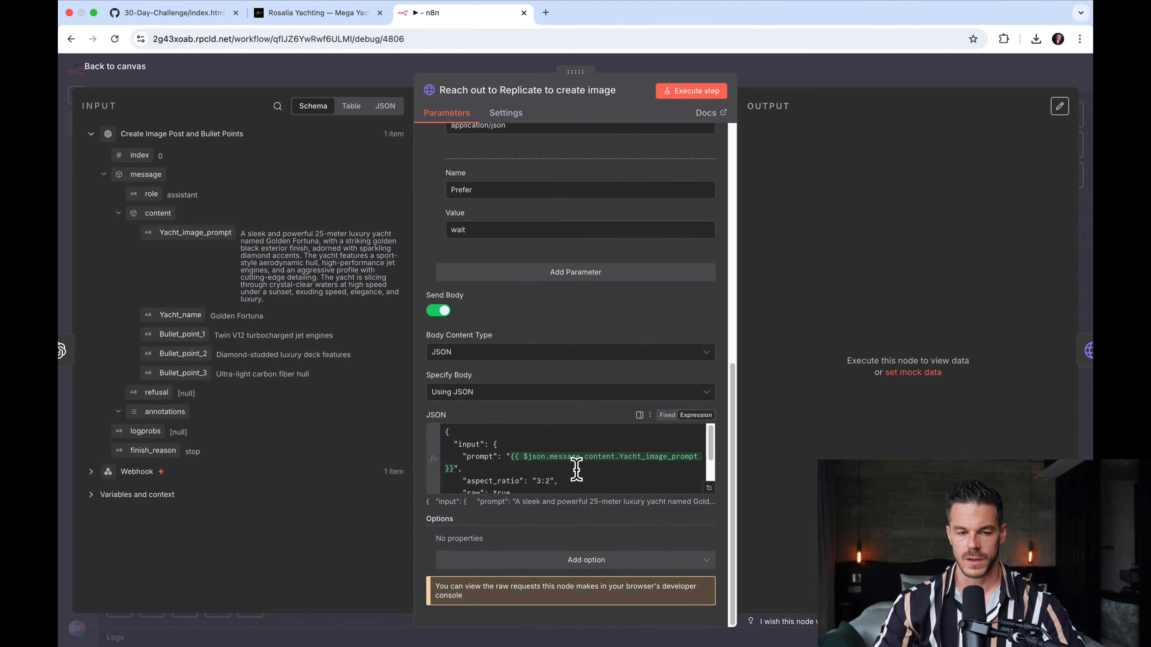
{"action": "left_click", "coordinate": [138, 69]}
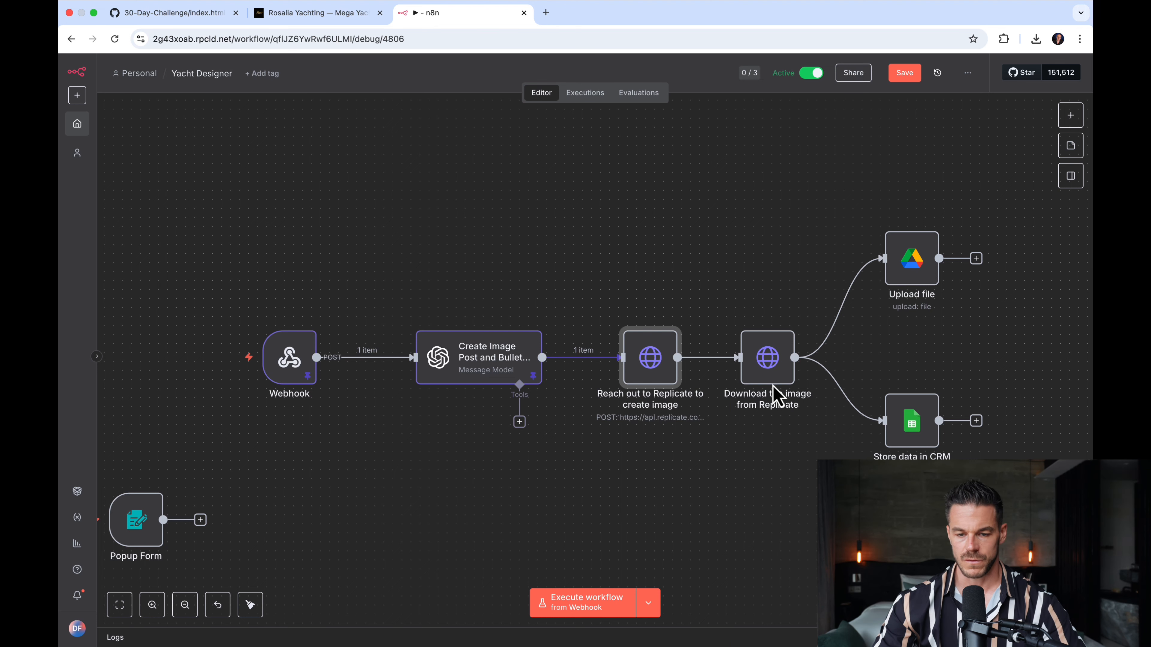
Disconnect Download the image from Replicate from the Upload file and Store data in CRM nodes, and execute the workflow up to it.
{"action": "left_click", "coordinate": [851, 309]}
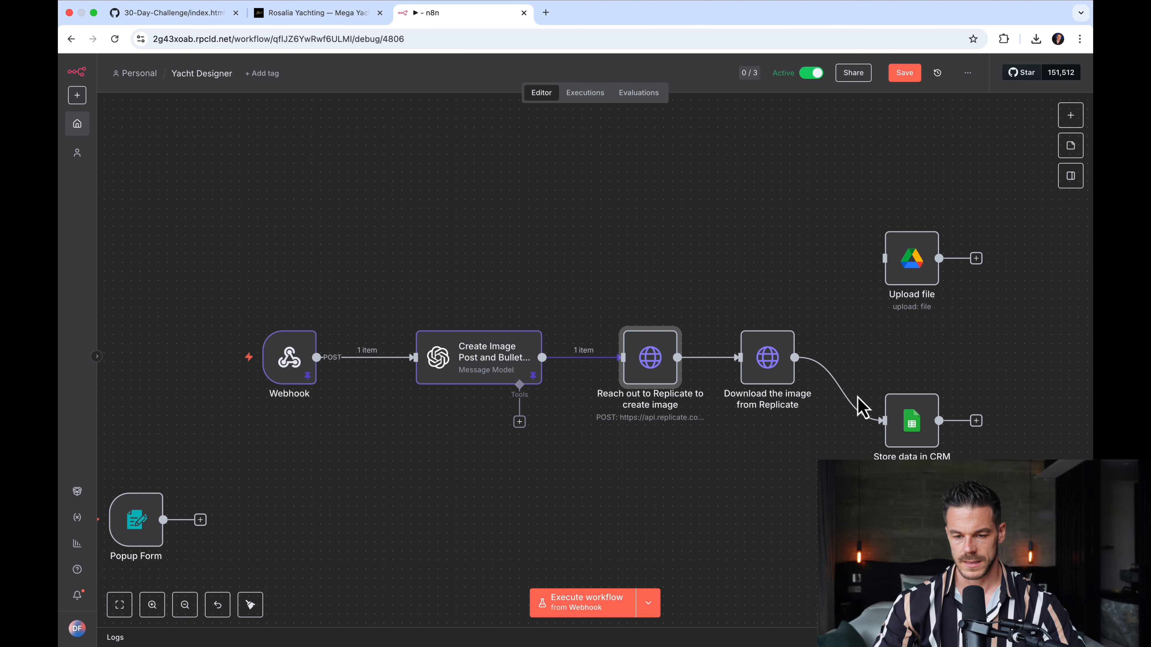
{"action": "left_click", "coordinate": [848, 393]}
{"action": "mouse_move", "coordinate": [769, 364]}
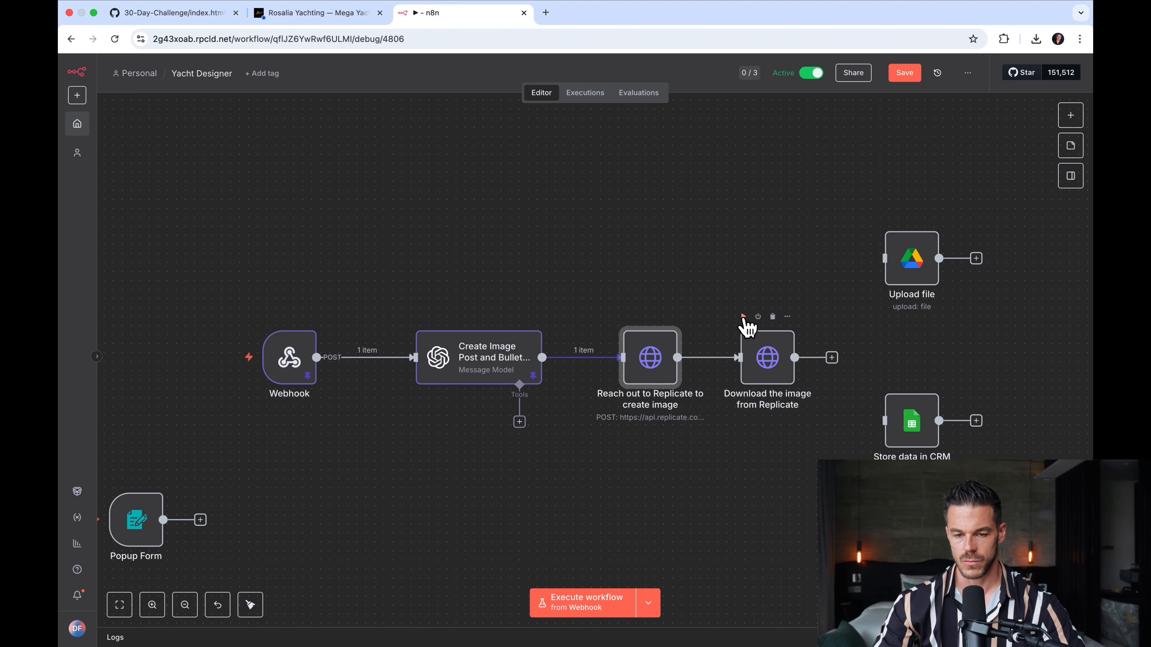
{"action": "left_click", "coordinate": [743, 317]}
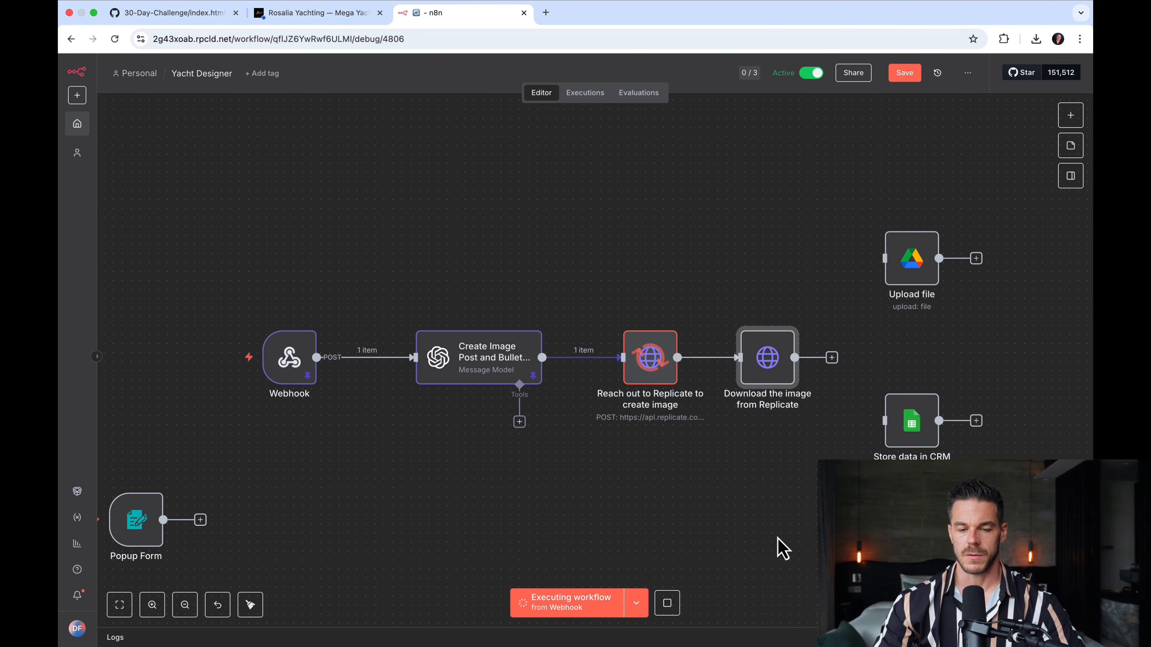
{"action": "mouse_move", "coordinate": [674, 377]}
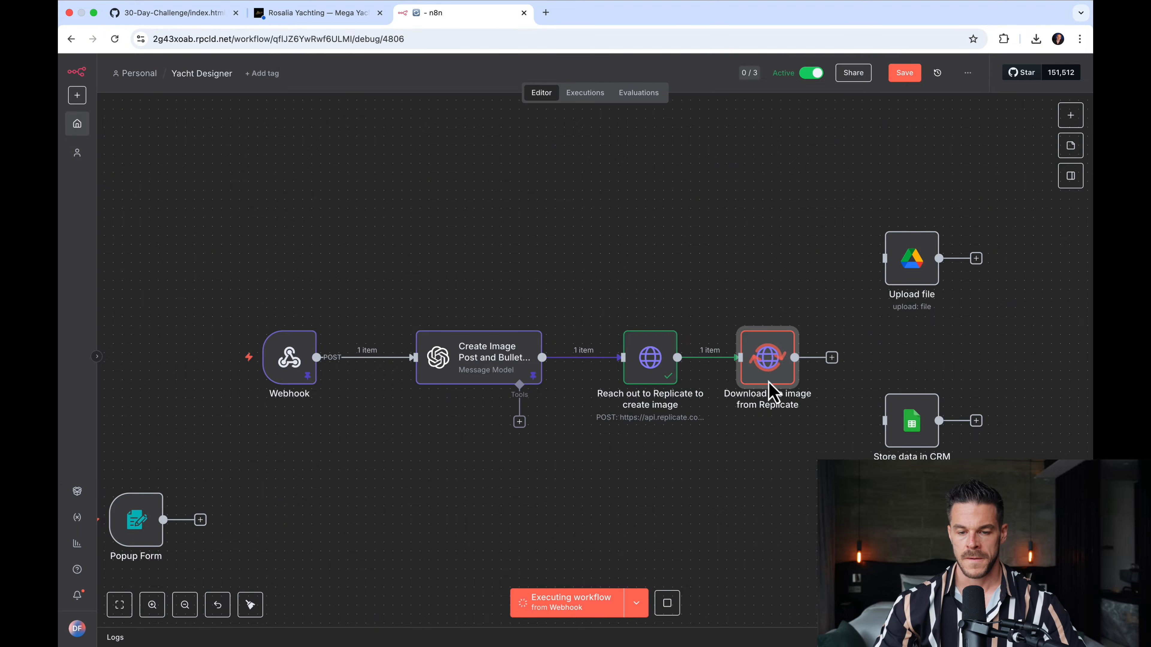
View the generated yacht image in the binary output of the Download the image from Replicate node.
{"action": "scroll", "coordinate": [821, 447], "scroll_direction": "right", "scroll_amount": 5}
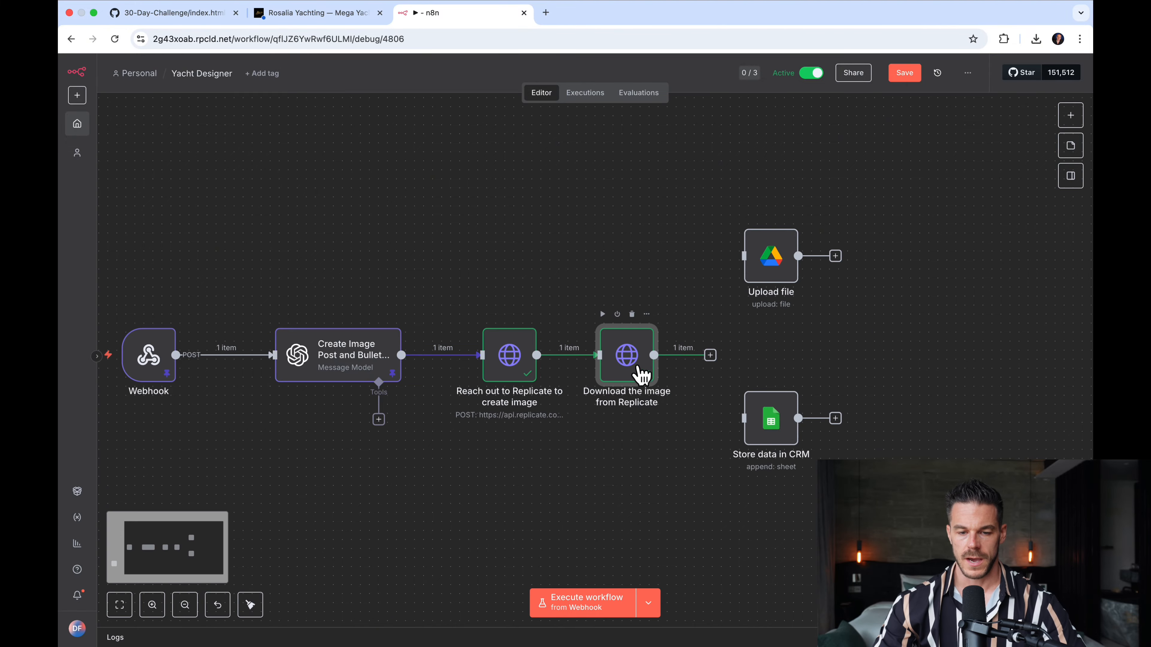
{"action": "double_click", "coordinate": [640, 372]}
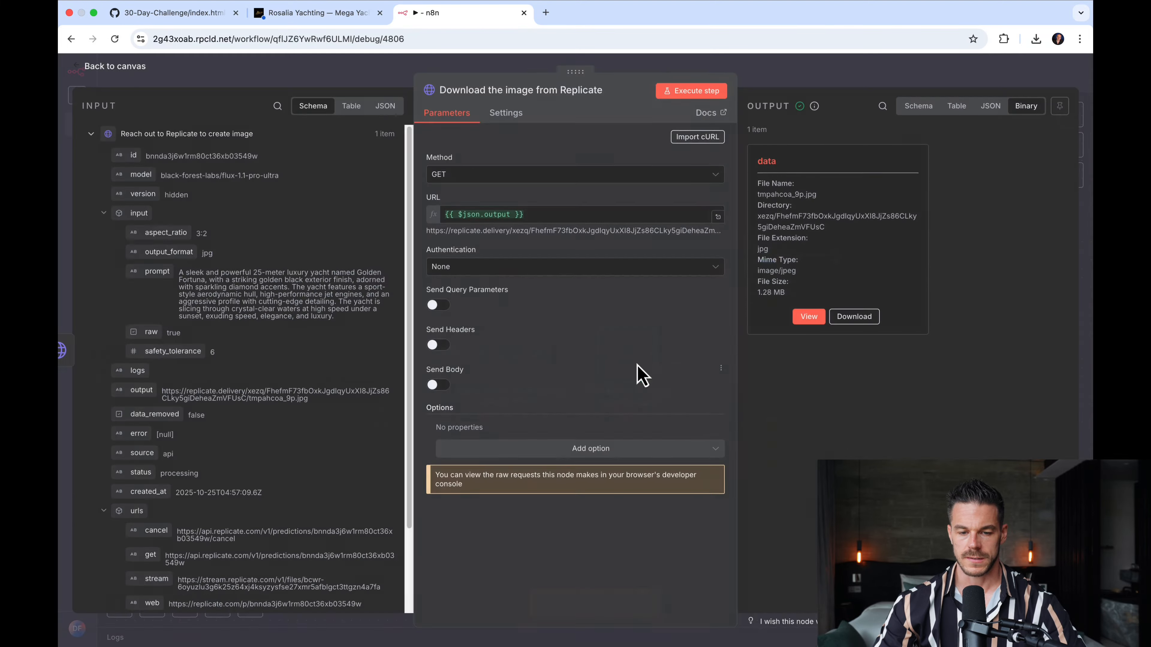
{"action": "left_click", "coordinate": [815, 324]}
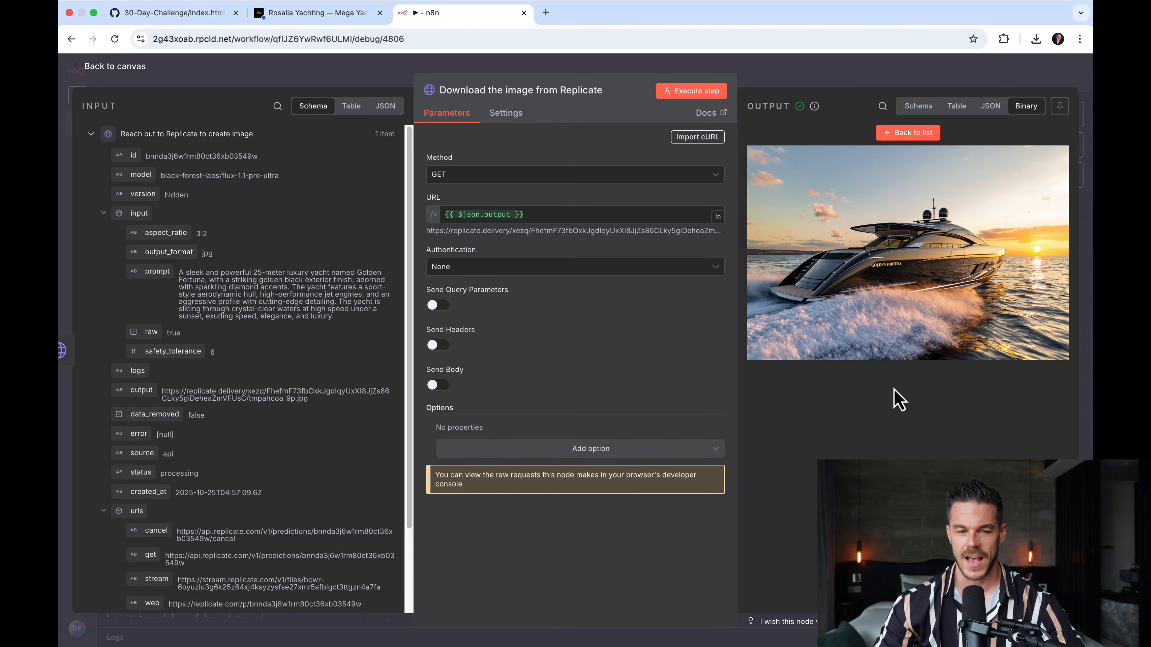
{"action": "left_click", "coordinate": [117, 66]}
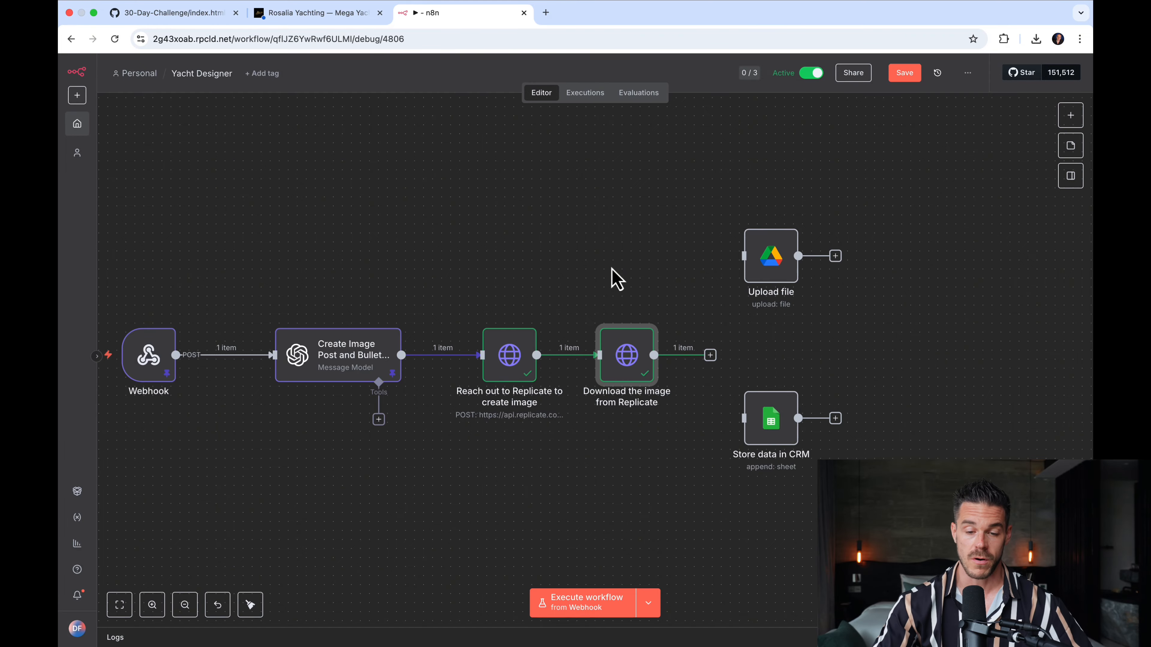
{"action": "double_click", "coordinate": [633, 357]}
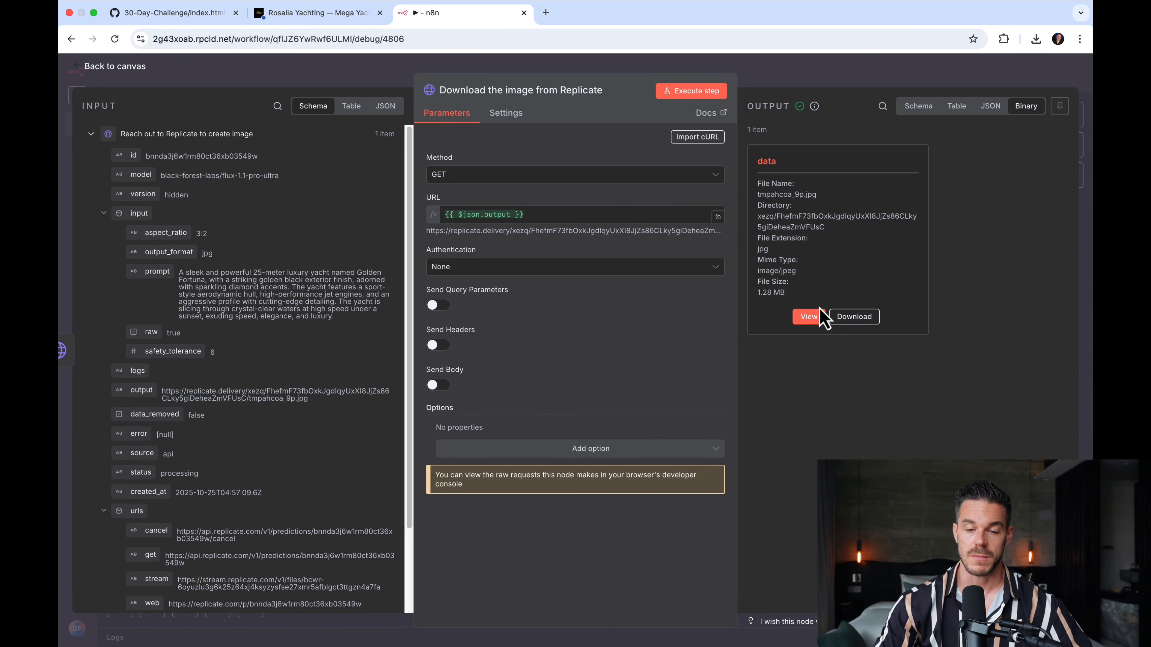
{"action": "left_click", "coordinate": [820, 316]}
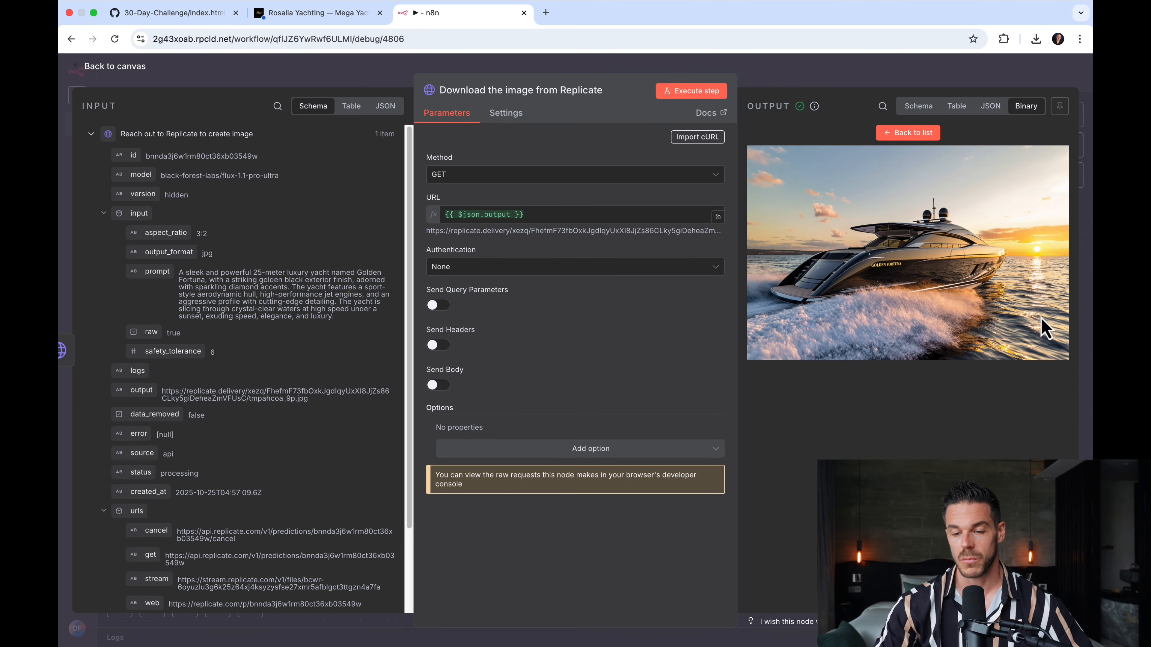
{"action": "left_click", "coordinate": [138, 68]}
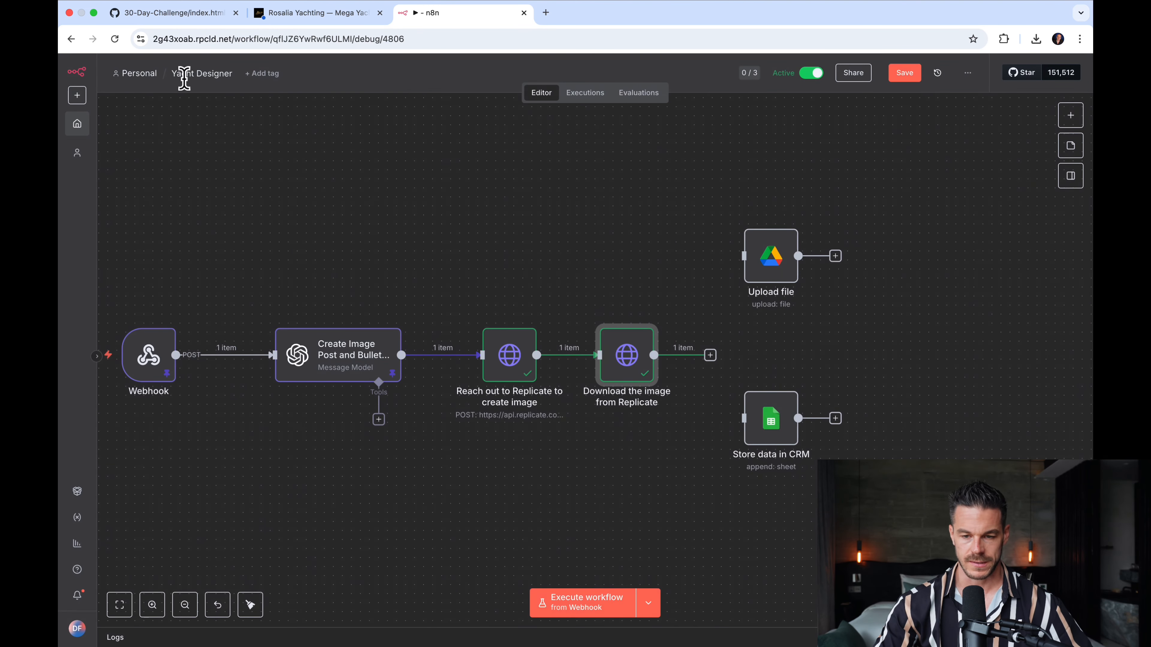
Move the Upload file and Store data in CRM nodes together farther away from the Download the image from Replicate node.
{"action": "scroll", "coordinate": [589, 254], "scroll_direction": "down", "scroll_amount": 3}
{"action": "left_click_drag", "start_coordinate": [648, 178], "coordinate": [763, 416]}
{"action": "left_click_drag", "start_coordinate": [707, 375], "coordinate": [891, 385]}
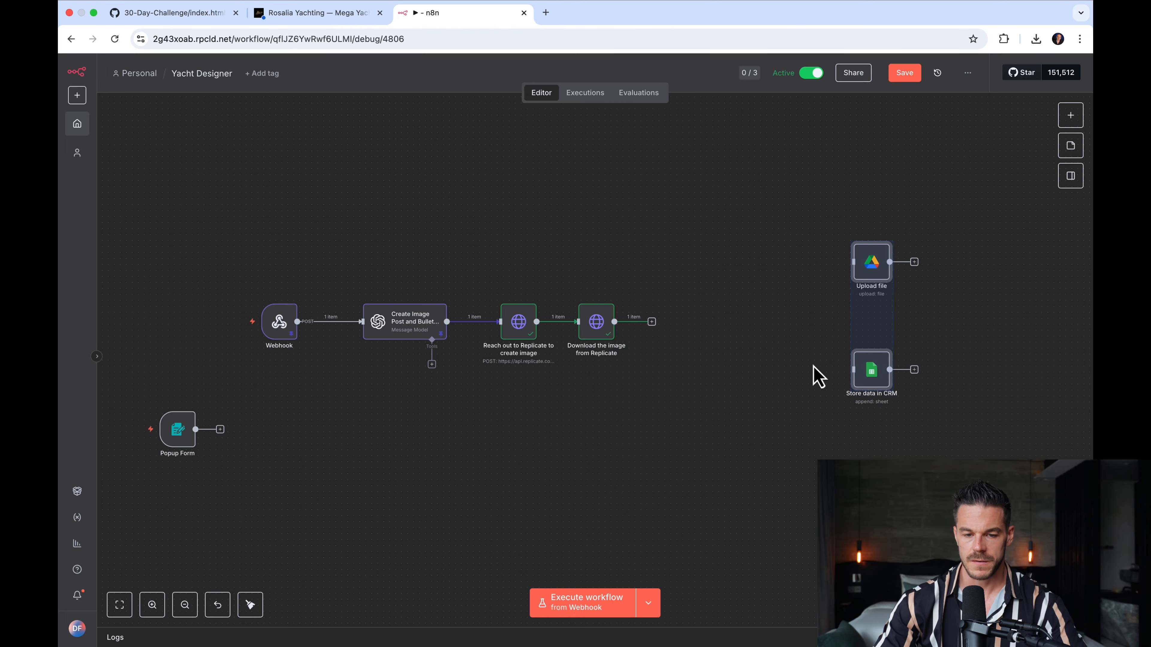
{"action": "left_click", "coordinate": [817, 375]}
Add an HTTP Request node after Download the image from Replicate and return to the canvas.
{"action": "left_click", "coordinate": [652, 322]}
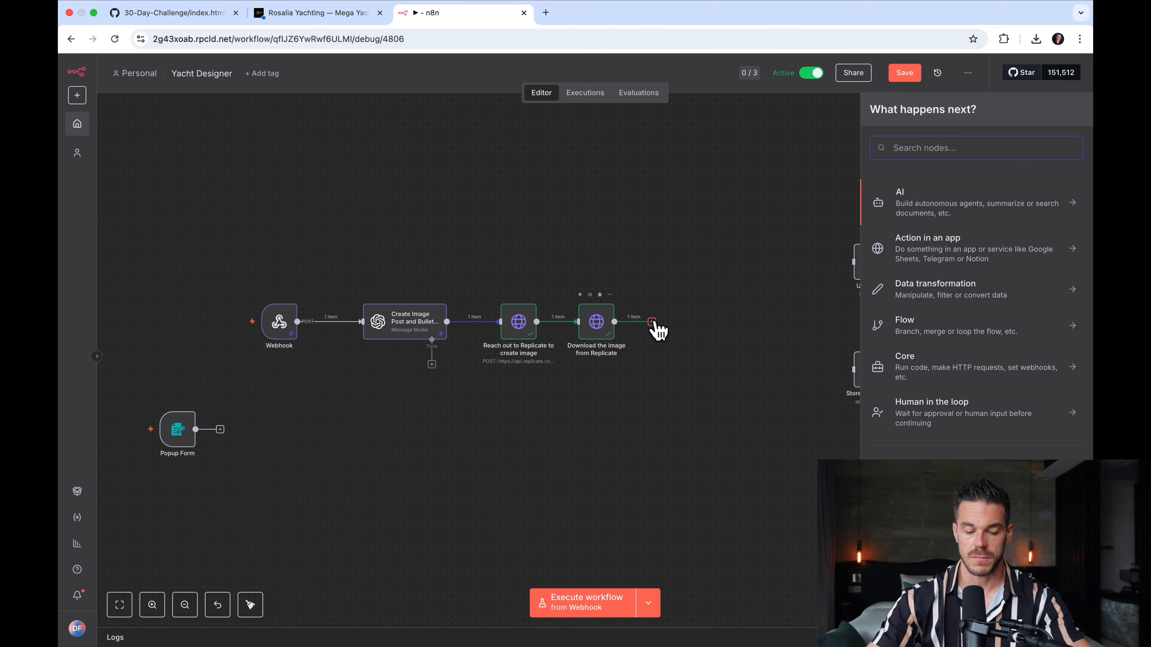
{"action": "type", "text": "http"}
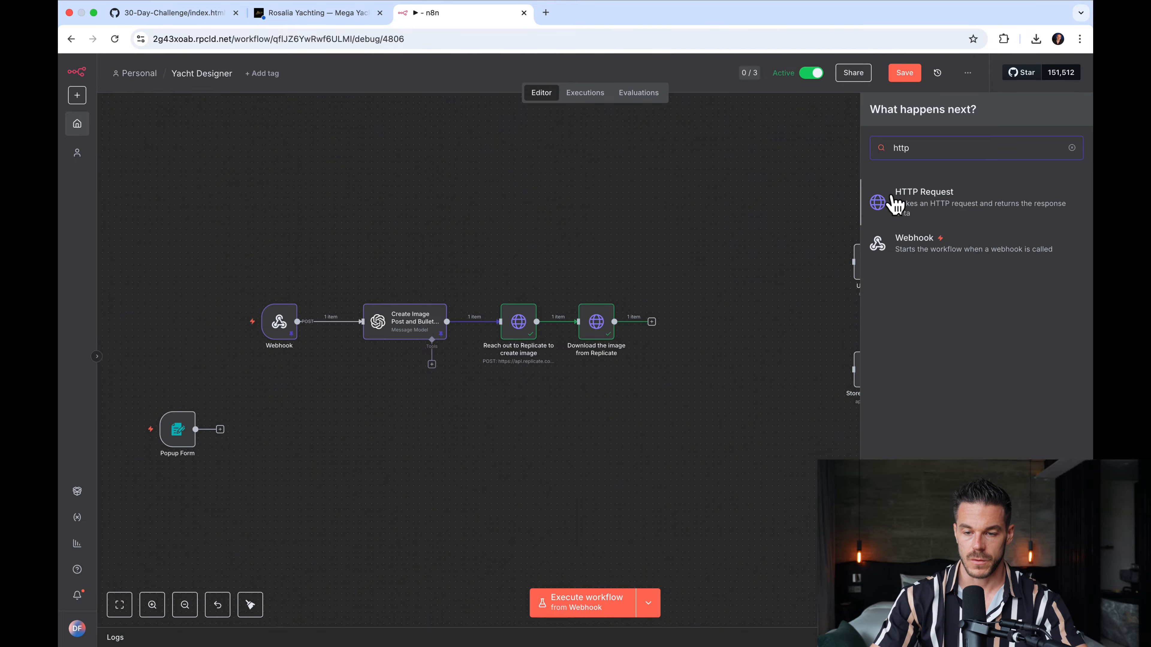
{"action": "left_click", "coordinate": [911, 205]}
{"action": "left_click", "coordinate": [128, 61]}
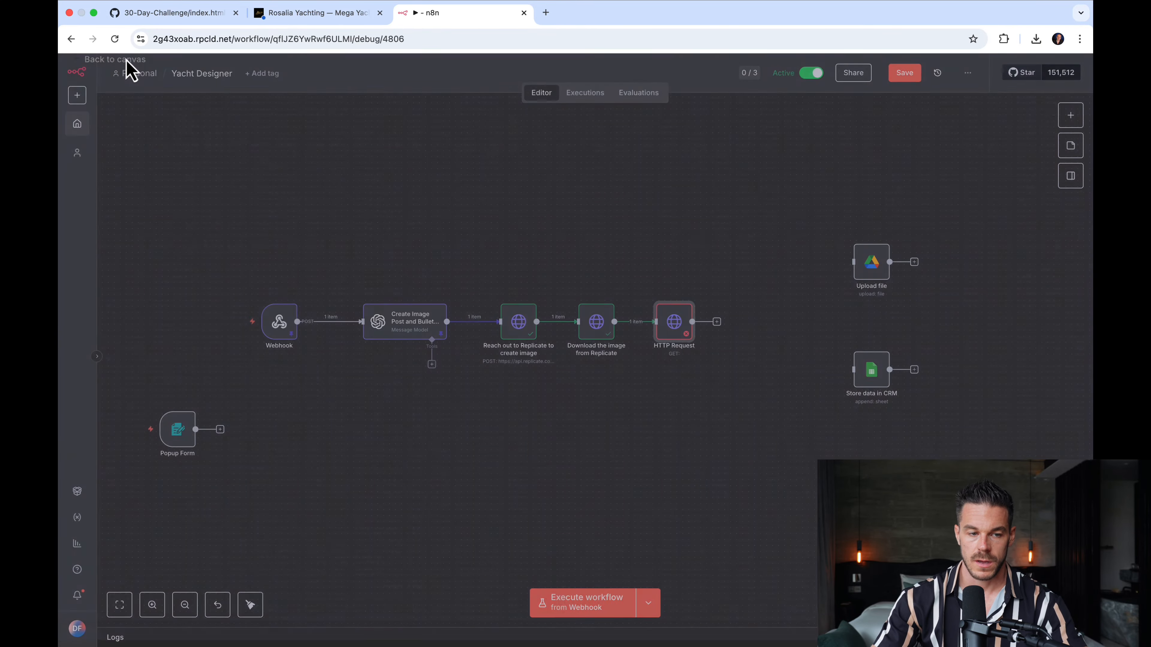
Duplicate the HTTP Request node and place the copy beside the original, unconnected.
{"action": "right_click", "coordinate": [686, 334]}
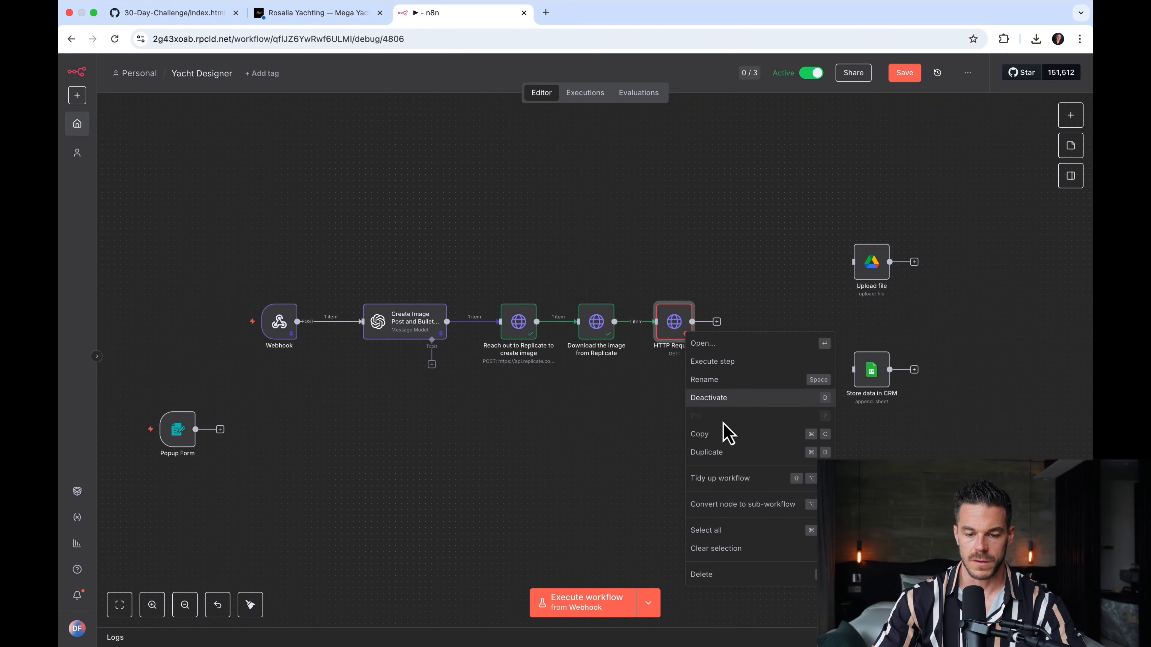
{"action": "left_click", "coordinate": [724, 452]}
{"action": "left_click_drag", "start_coordinate": [727, 313], "coordinate": [766, 334]}
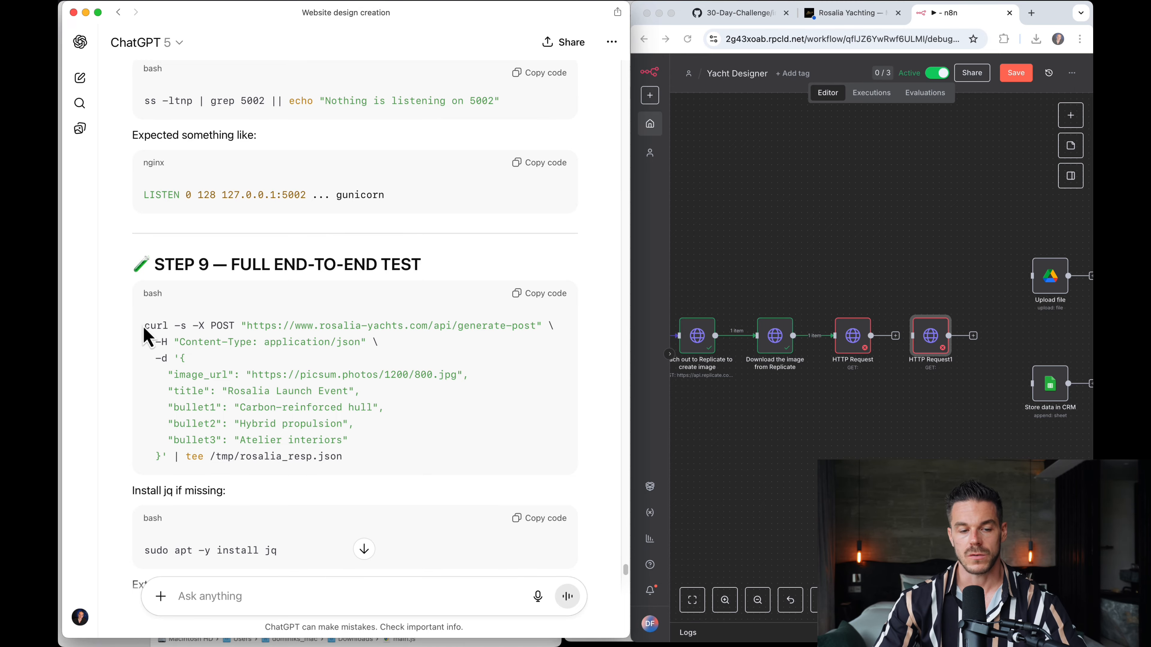
In ChatGPT, copy the Step 9 end-to-end test cURL command through its closing brace and quote, leaving out the tee part.
{"action": "left_click_drag", "start_coordinate": [145, 329], "coordinate": [346, 438]}
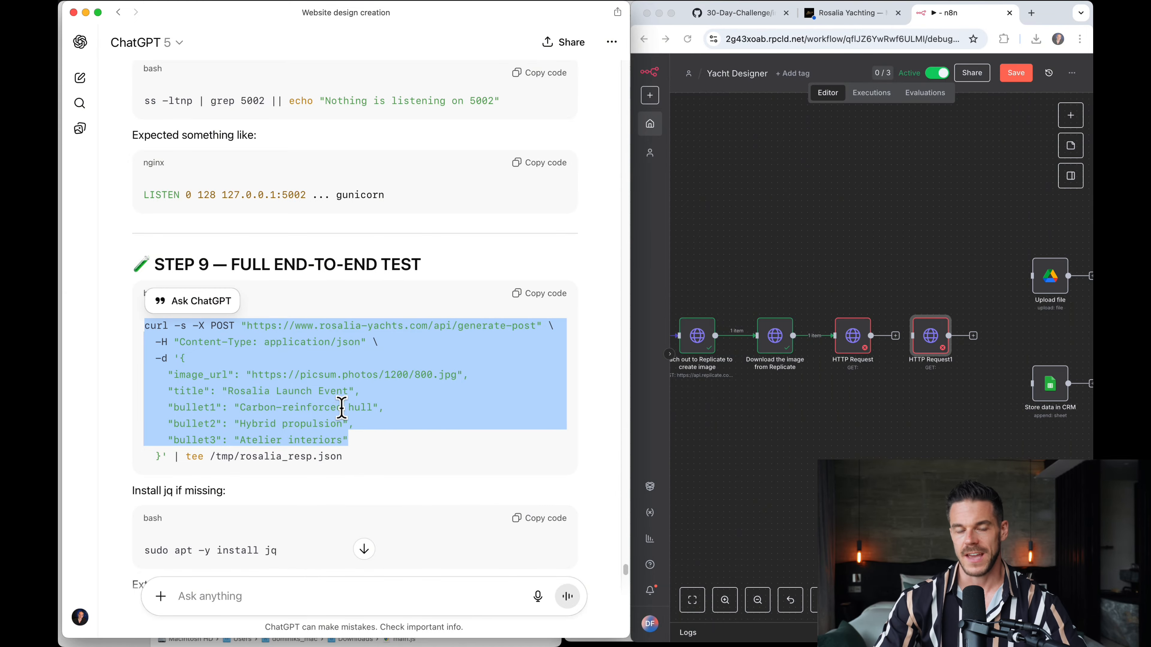
{"action": "left_click", "coordinate": [396, 438]}
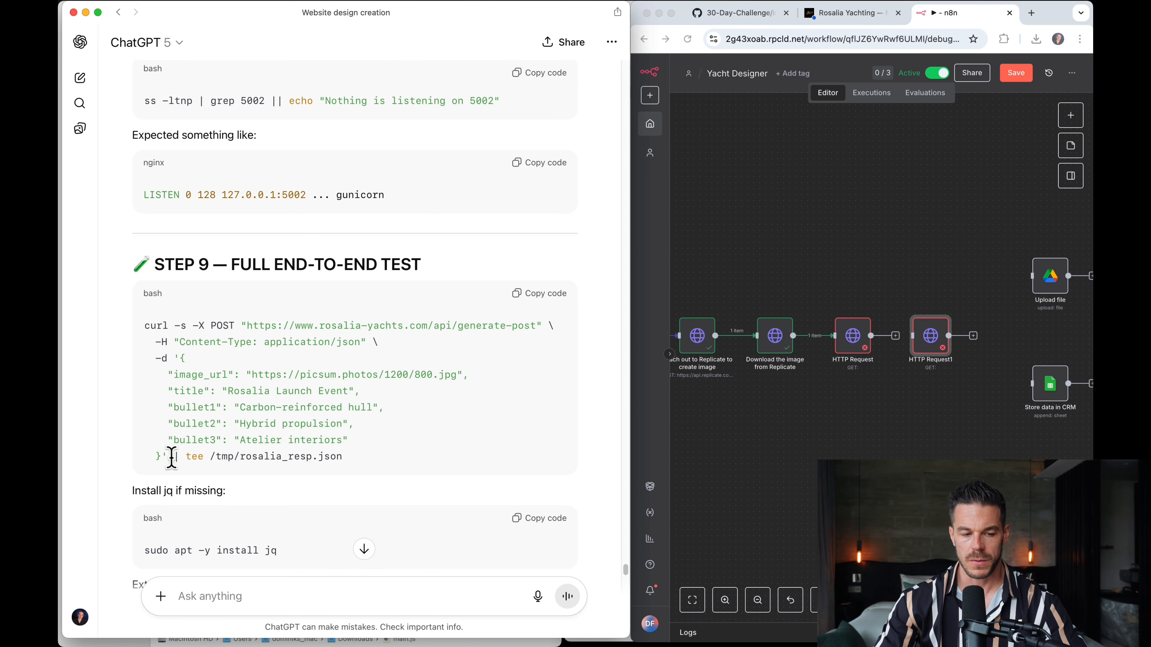
{"action": "left_click_drag", "start_coordinate": [165, 455], "coordinate": [142, 331]}
{"action": "key", "text": "super+c"}
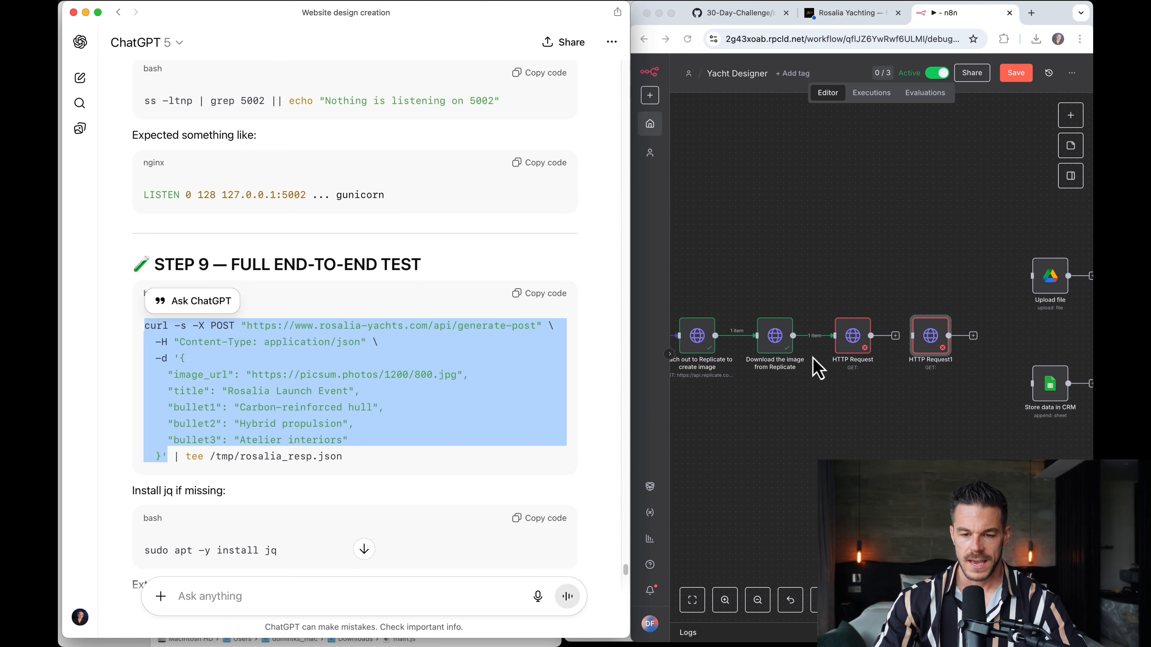
Back in n8n, import the copied cURL command into the HTTP Request node connected to Download the image from Replicate.
{"action": "left_click", "coordinate": [846, 396]}
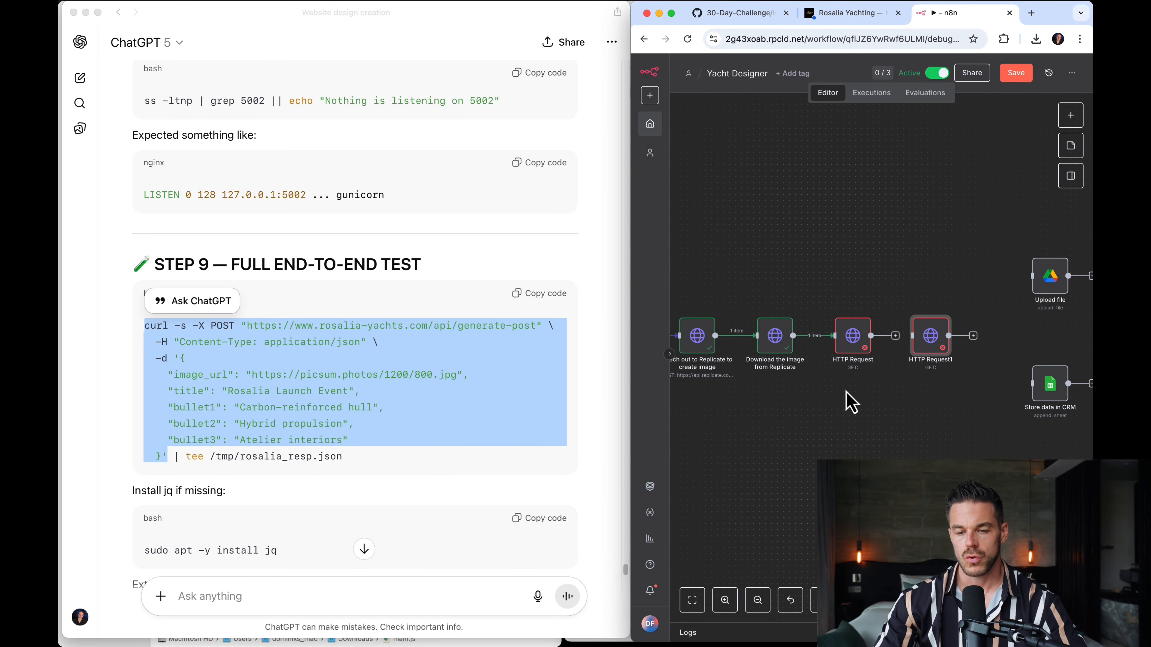
{"action": "double_click", "coordinate": [853, 347]}
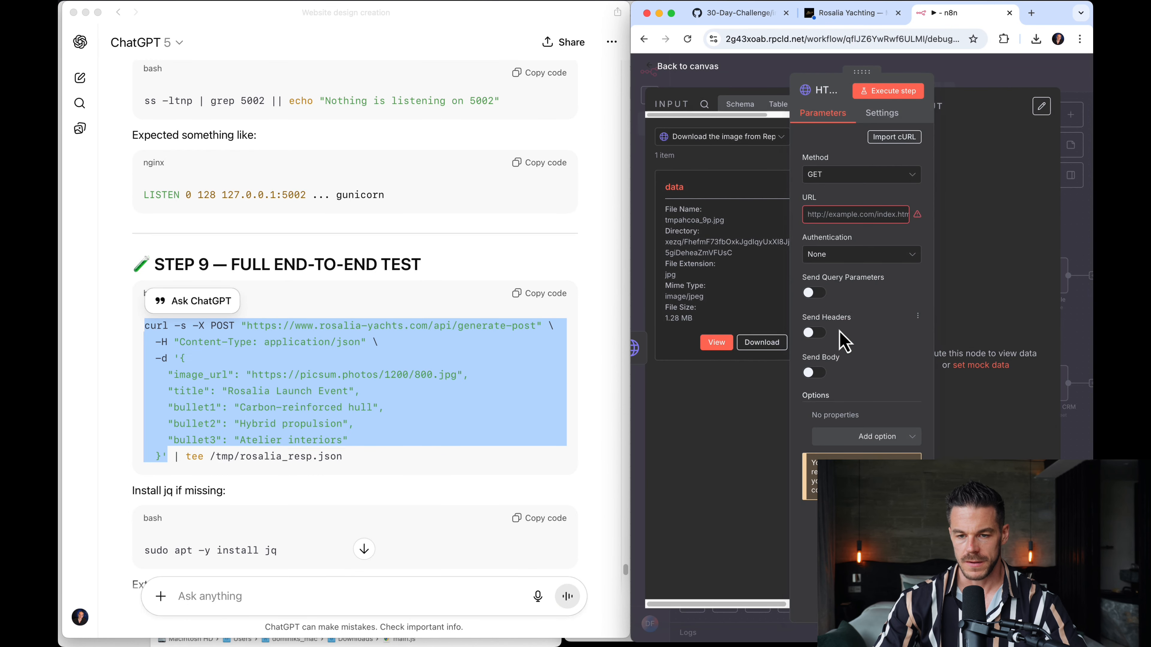
{"action": "left_click", "coordinate": [900, 142]}
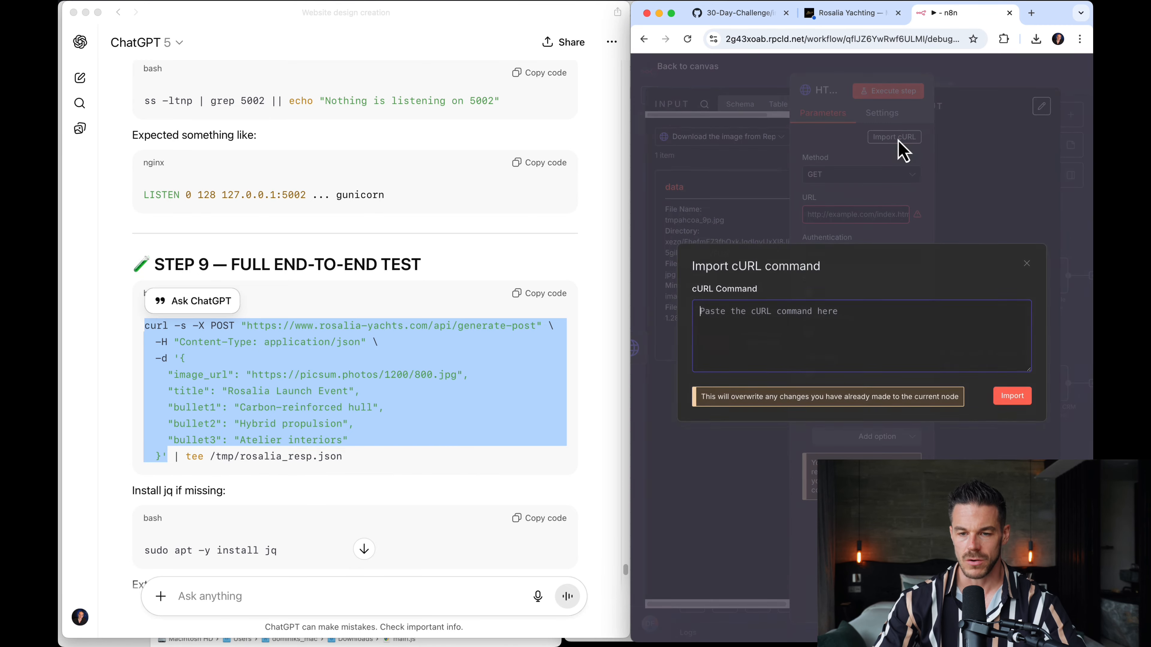
{"action": "key", "text": "super+v"}
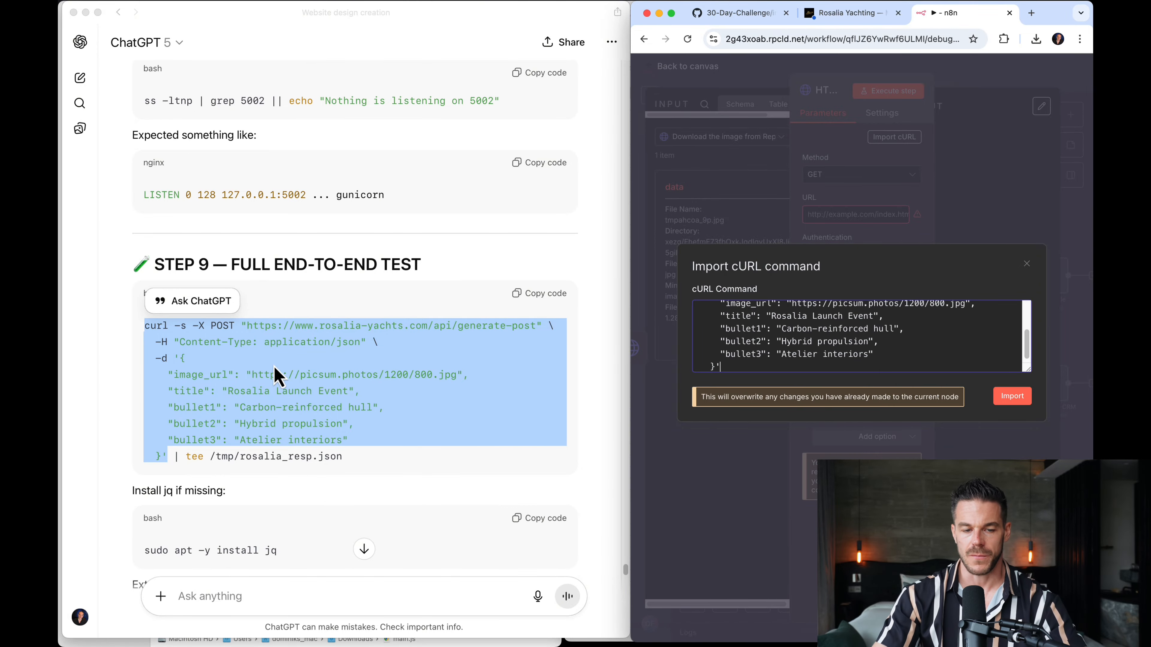
{"action": "left_click", "coordinate": [1013, 397]}
Enlarge the n8n window and review the imported request's URL and body parameters in the HTTP Request node.
{"action": "left_click", "coordinate": [671, 13]}
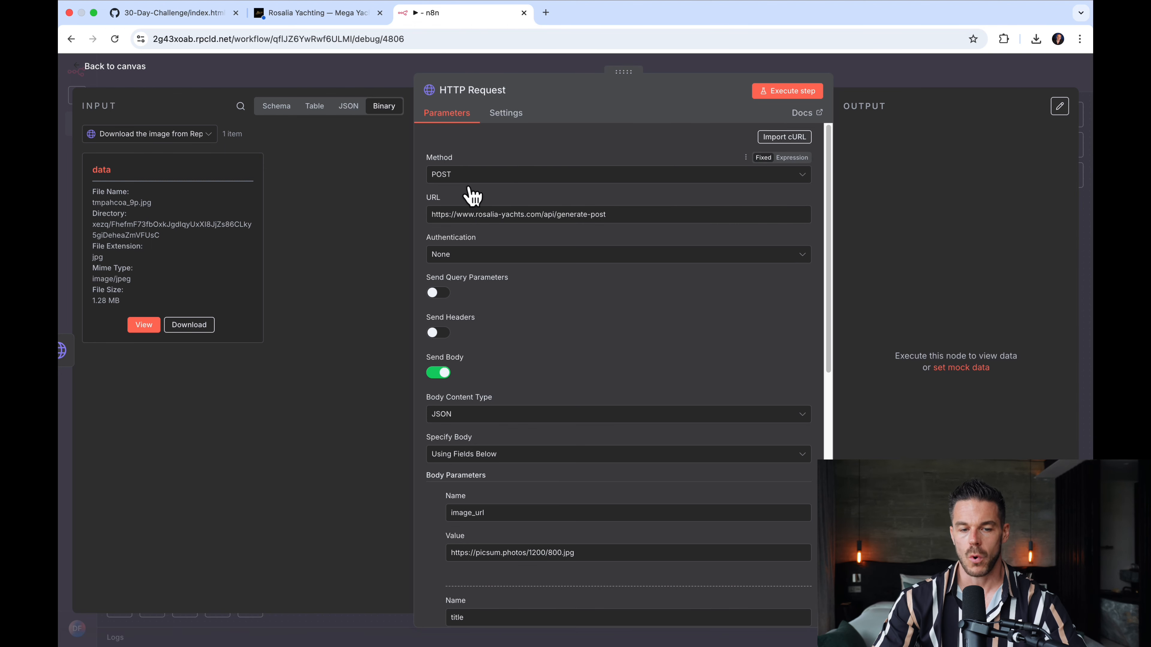
{"action": "left_click_drag", "start_coordinate": [431, 214], "coordinate": [613, 214]}
{"action": "left_click", "coordinate": [621, 218]}
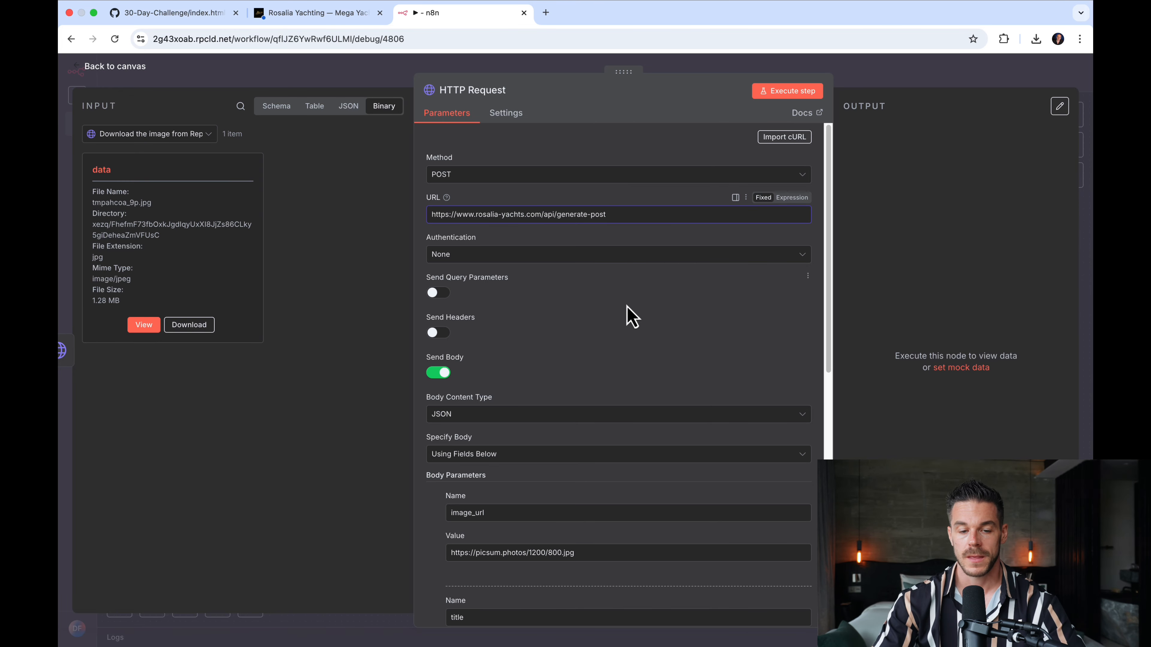
{"action": "scroll", "coordinate": [516, 390], "scroll_direction": "down", "scroll_amount": 3}
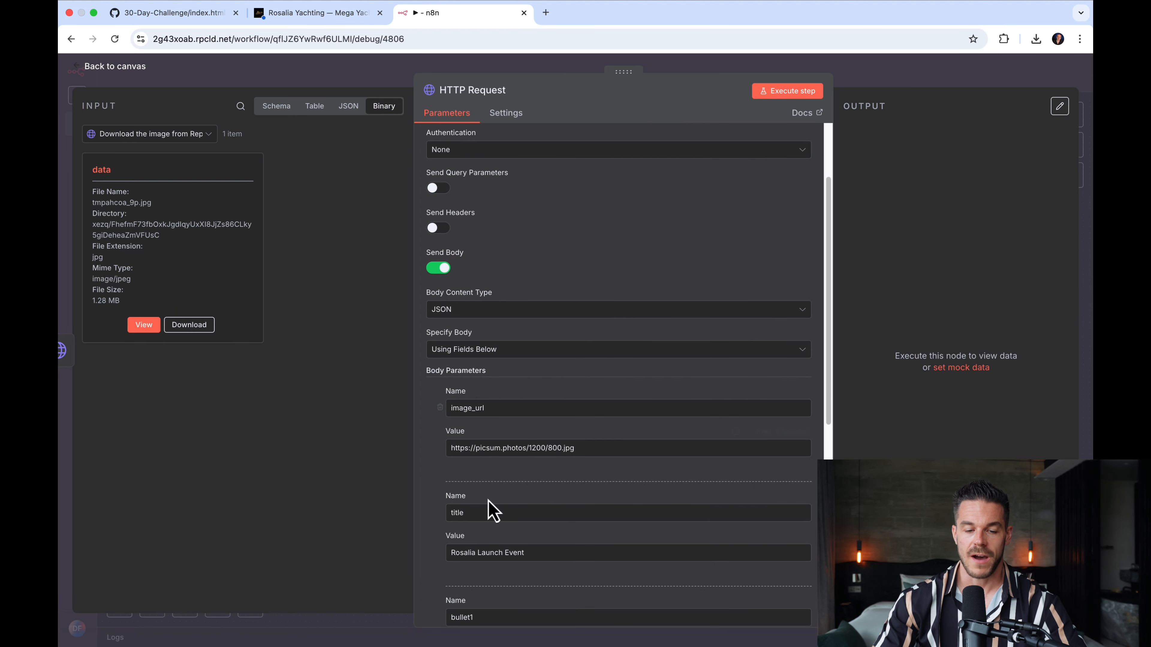
{"action": "scroll", "coordinate": [550, 444], "scroll_direction": "down", "scroll_amount": 5}
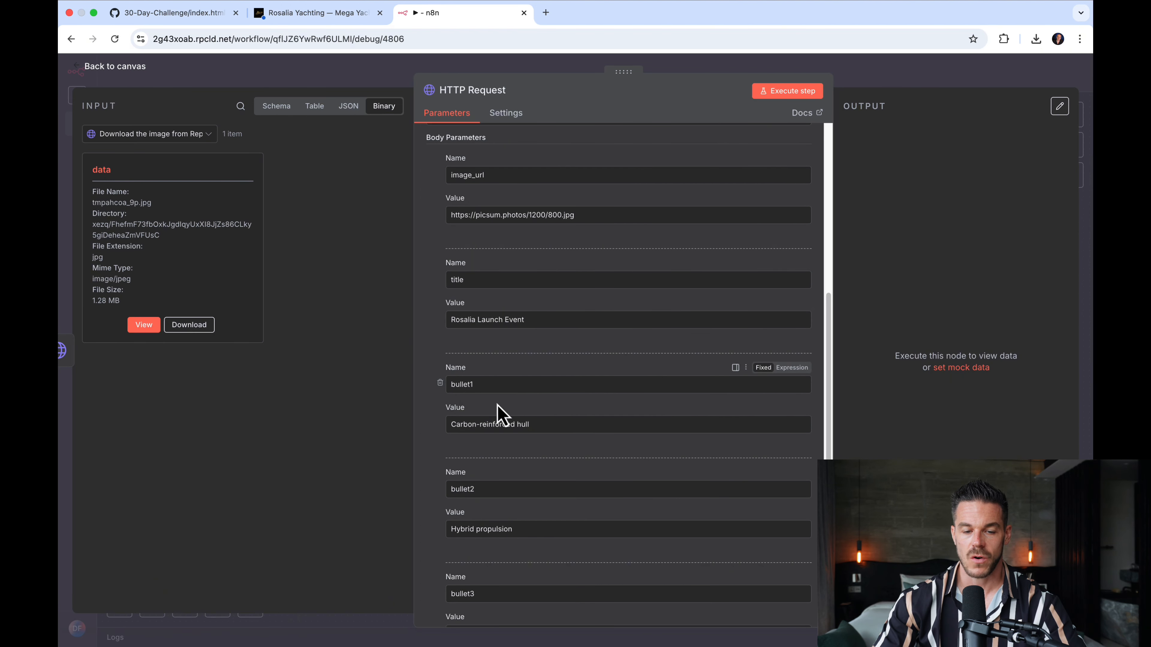
{"action": "scroll", "coordinate": [505, 499], "scroll_direction": "down", "scroll_amount": 1}
{"action": "scroll", "coordinate": [504, 506], "scroll_direction": "up", "scroll_amount": 1}
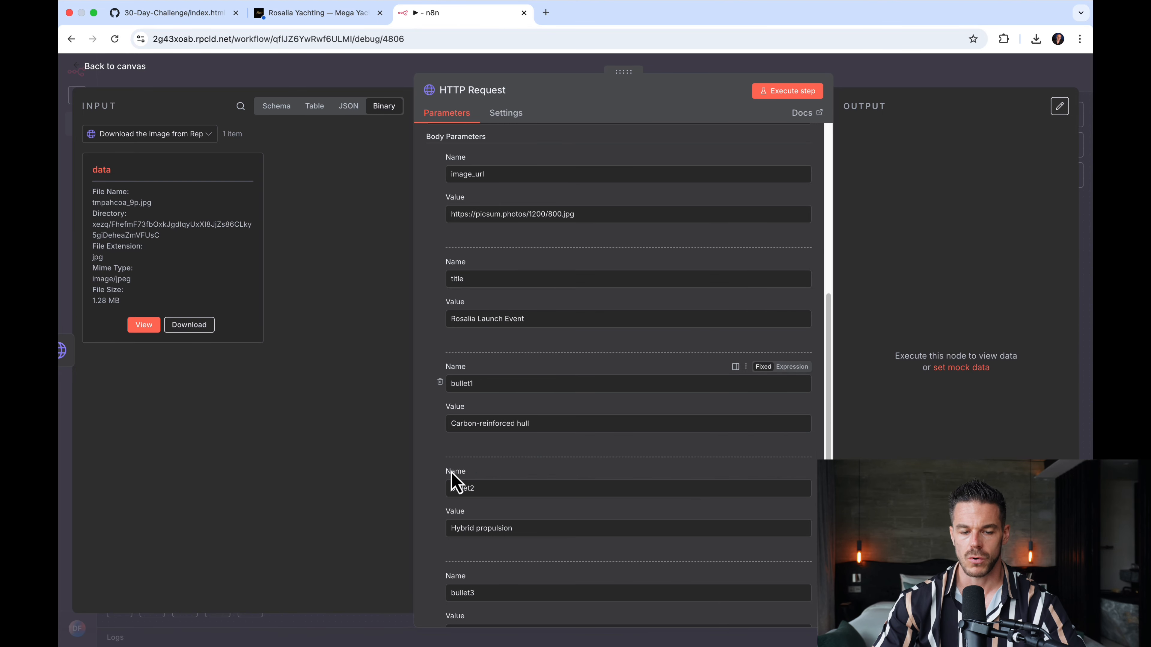
Clear the sample values of the bullet3, bullet2, bullet1, title and image_url body parameters.
{"action": "scroll", "coordinate": [453, 516], "scroll_direction": "down", "scroll_amount": 3}
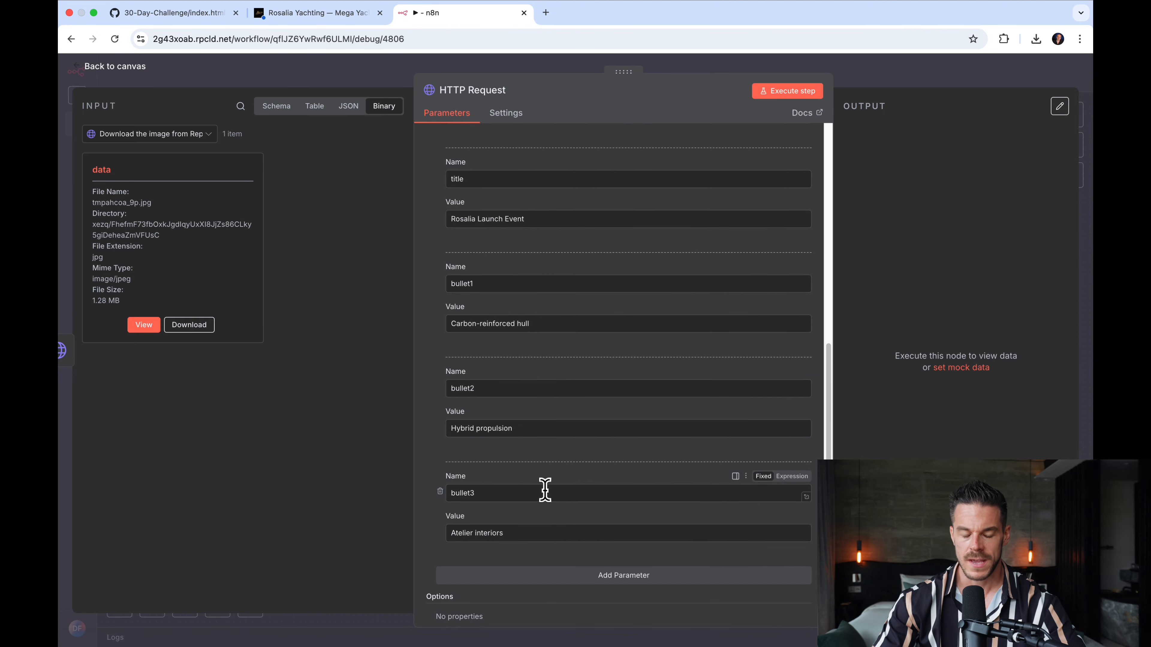
{"action": "left_click_drag", "start_coordinate": [550, 533], "coordinate": [437, 538]}
{"action": "key", "text": "BackSpace"}
{"action": "left_click_drag", "start_coordinate": [517, 428], "coordinate": [432, 432]}
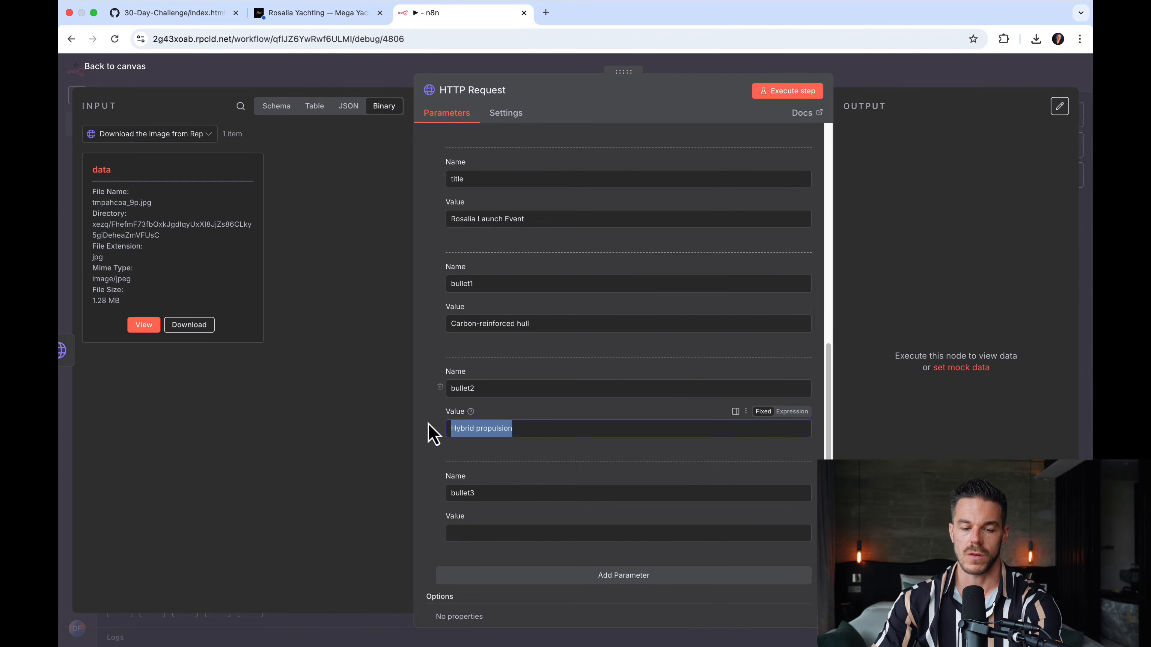
{"action": "key", "text": "BackSpace"}
{"action": "left_click_drag", "start_coordinate": [542, 323], "coordinate": [449, 322]}
{"action": "key", "text": "BackSpace"}
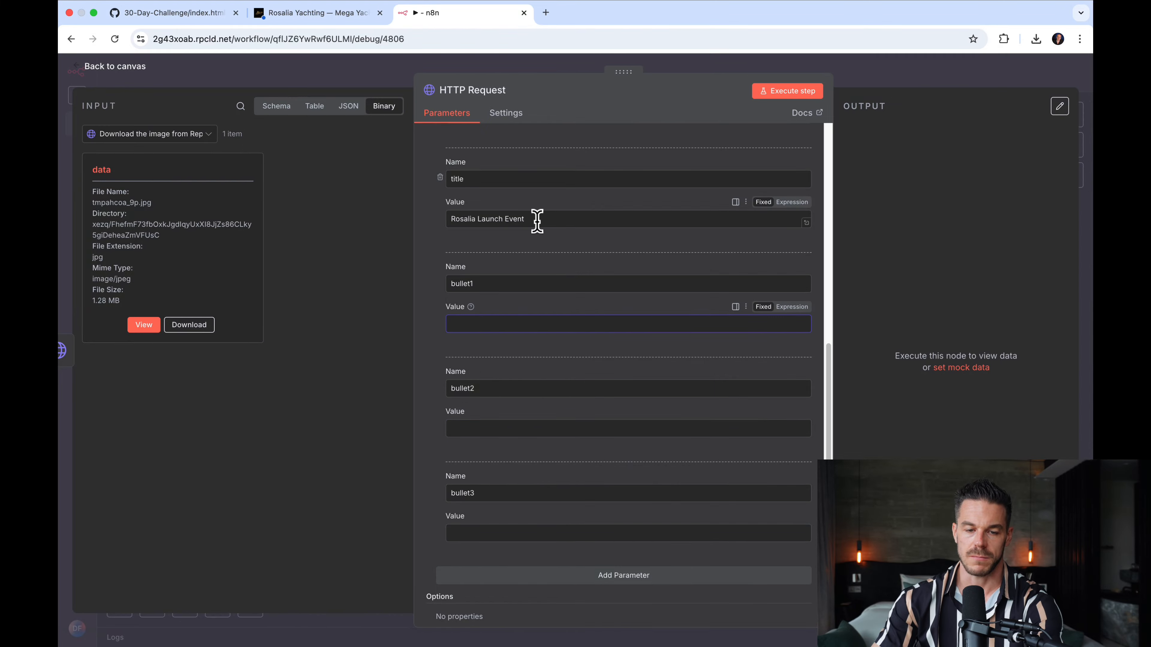
{"action": "left_click_drag", "start_coordinate": [537, 221], "coordinate": [444, 226]}
{"action": "key", "text": "BackSpace"}
{"action": "scroll", "coordinate": [489, 291], "scroll_direction": "up", "scroll_amount": 5}
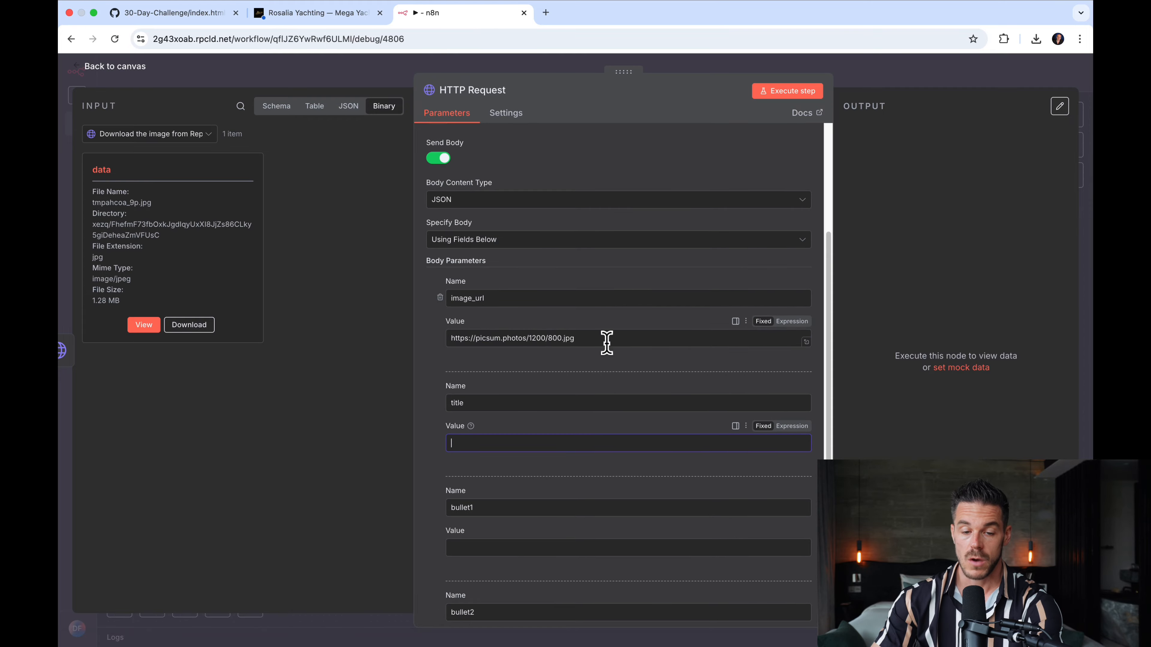
{"action": "left_click_drag", "start_coordinate": [606, 340], "coordinate": [436, 342]}
{"action": "key", "text": "BackSpace"}
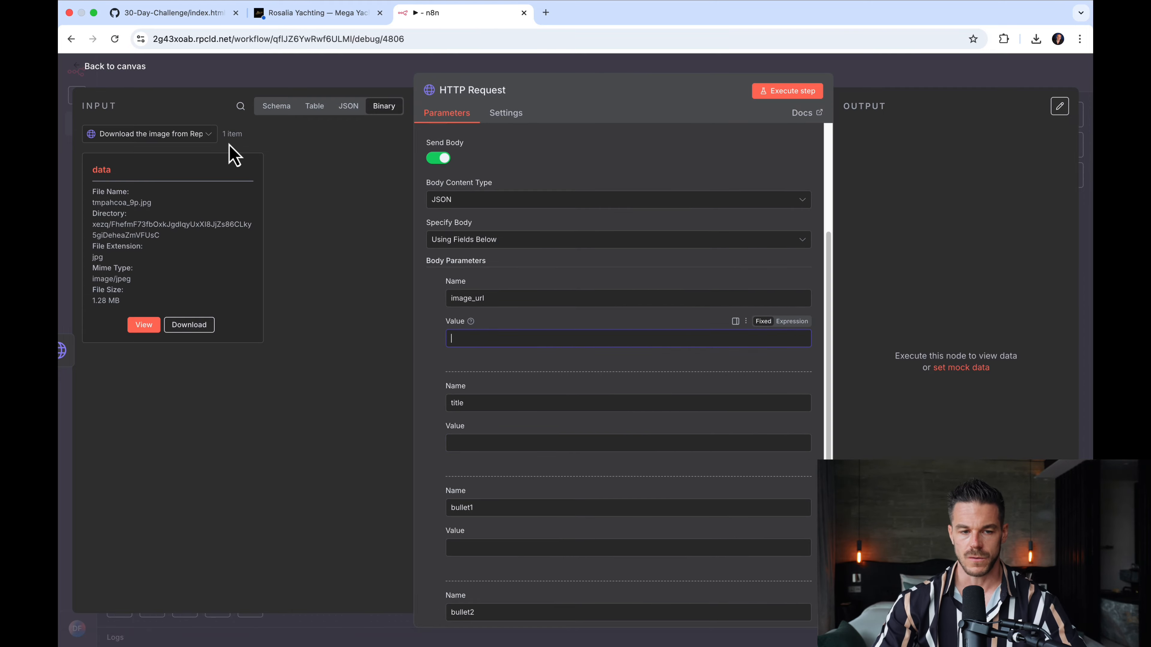
{"action": "left_click", "coordinate": [347, 108]}
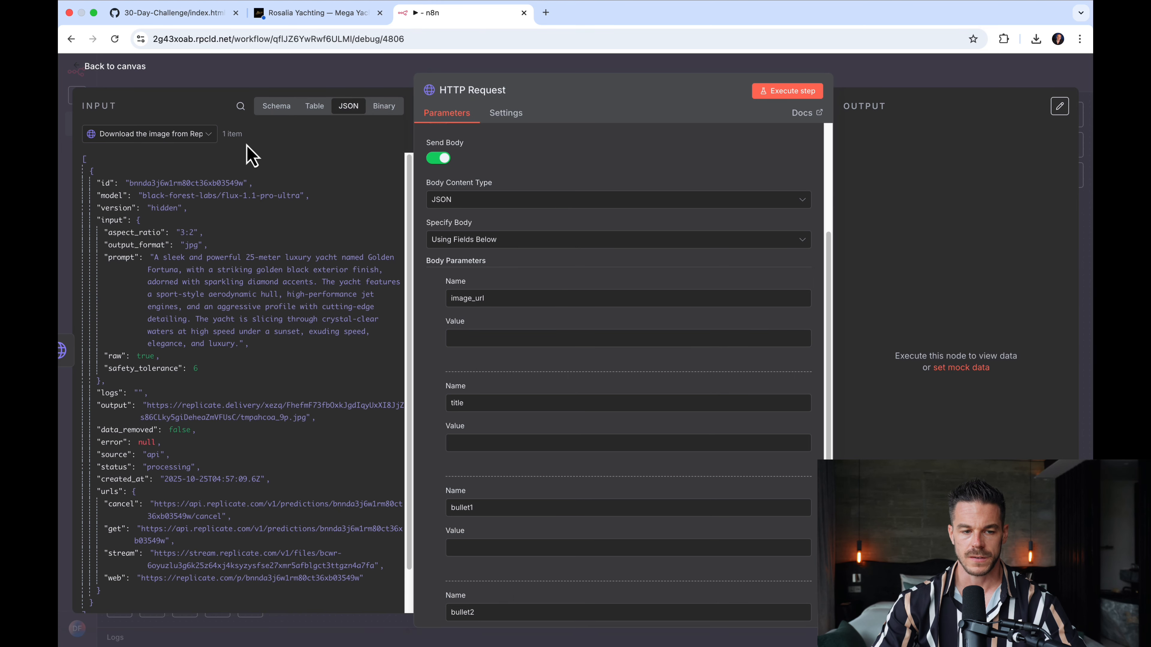
{"action": "left_click", "coordinate": [210, 135]}
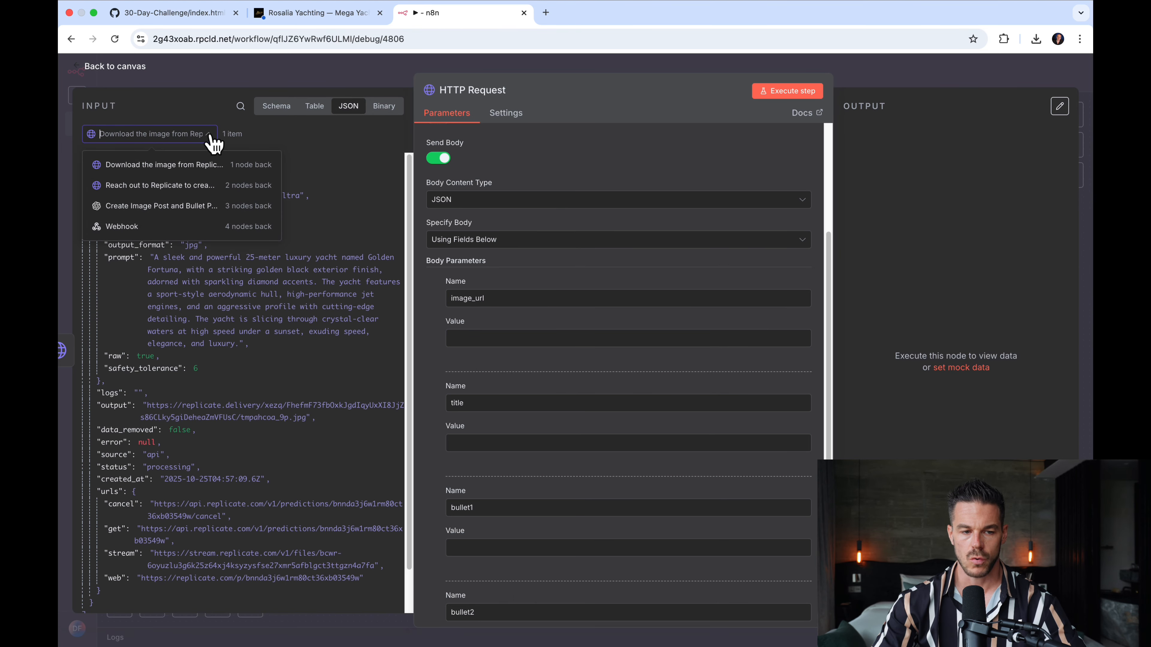
{"action": "left_click", "coordinate": [176, 165]}
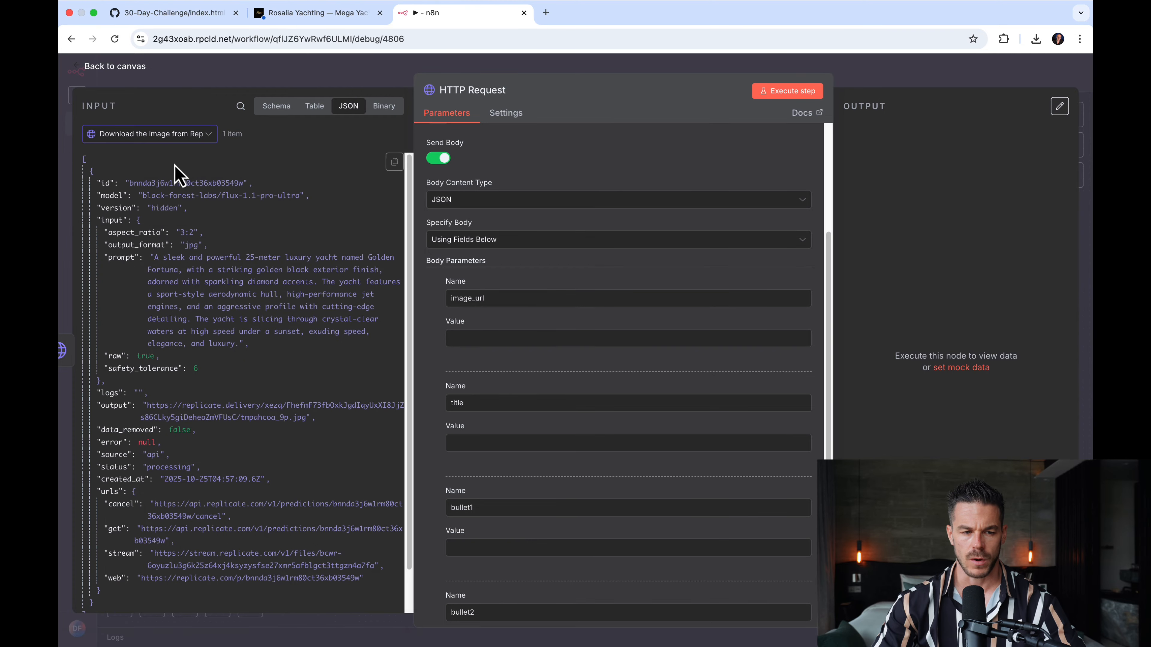
{"action": "left_click", "coordinate": [131, 69]}
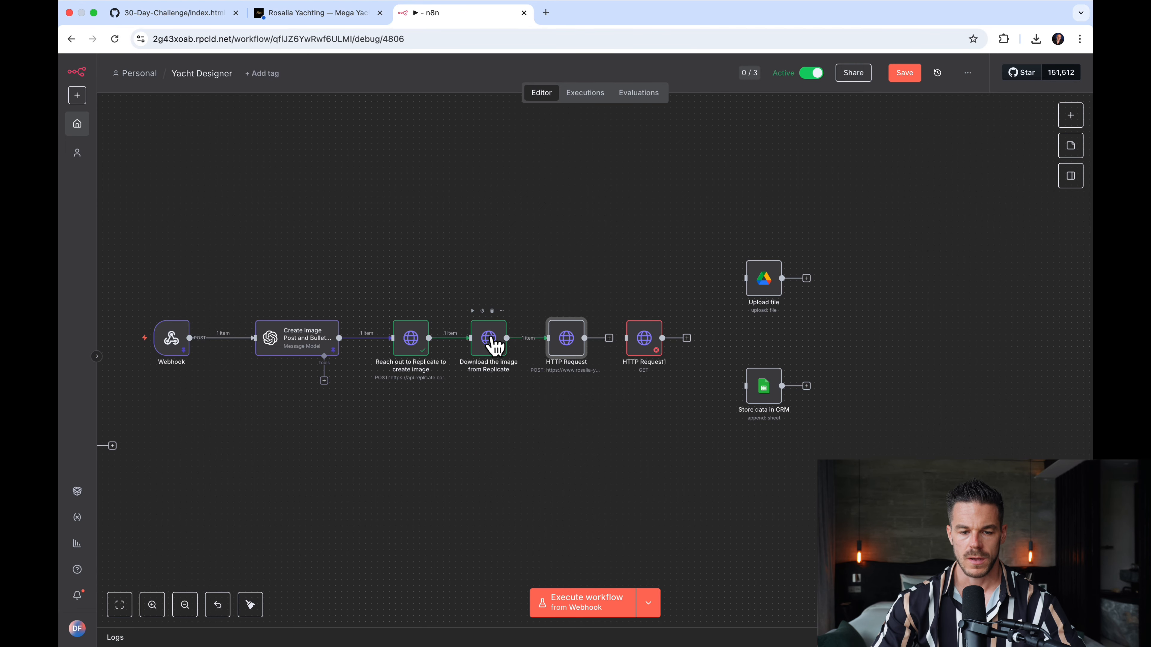
Reopen the HTTP Request node and map image_url to the expression {{ $json.output }} from the JSON input of Download the image from Replicate.
{"action": "double_click", "coordinate": [567, 349]}
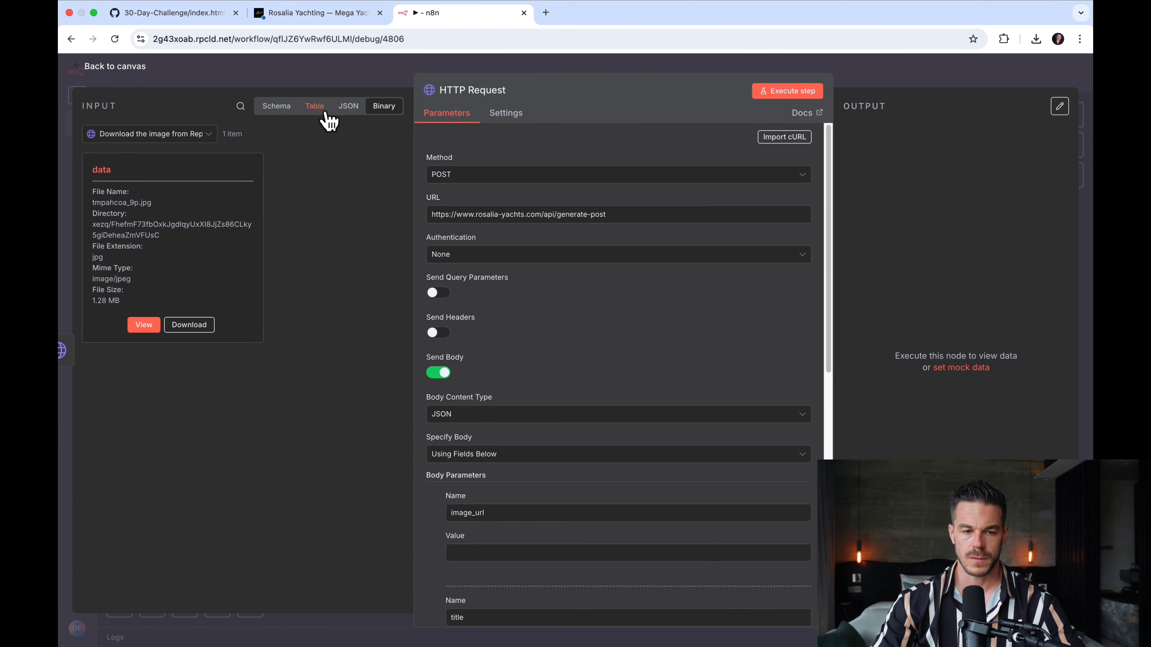
{"action": "left_click", "coordinate": [355, 111]}
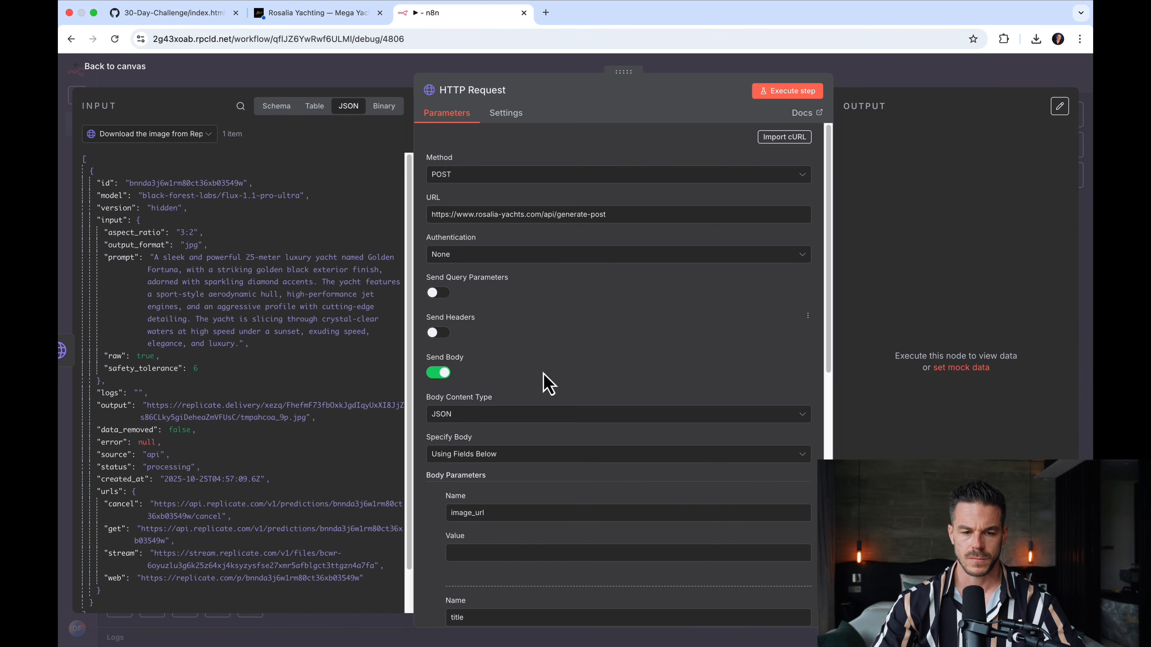
{"action": "scroll", "coordinate": [575, 388], "scroll_direction": "down", "scroll_amount": 1}
{"action": "scroll", "coordinate": [575, 389], "scroll_direction": "down", "scroll_amount": 5}
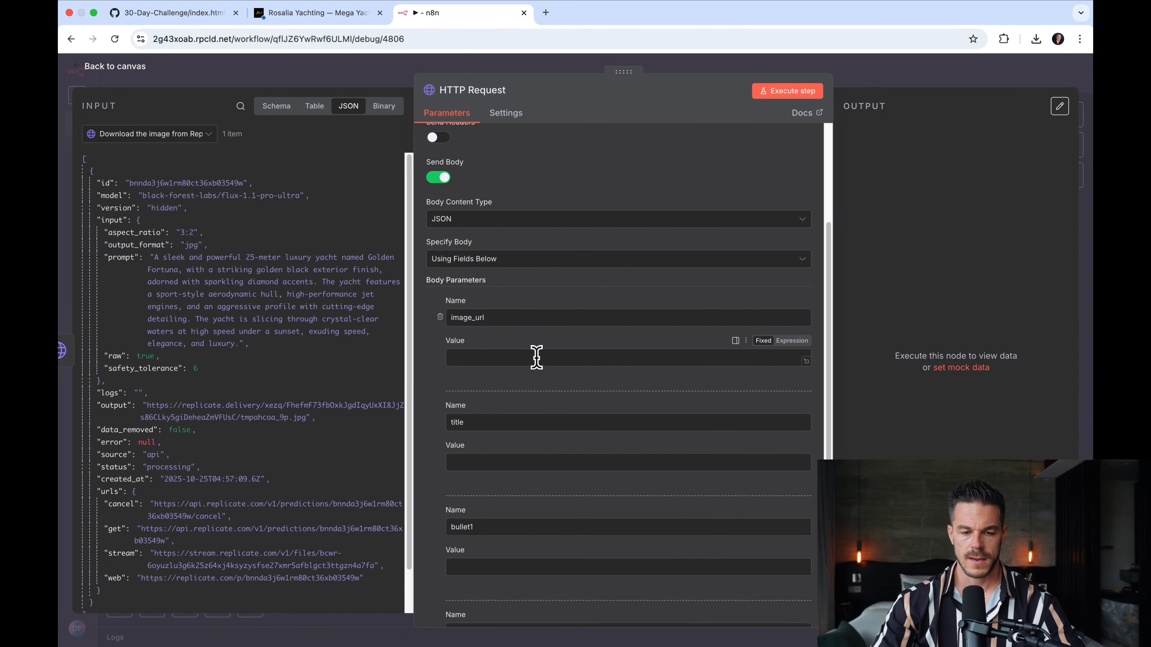
{"action": "left_click", "coordinate": [793, 342]}
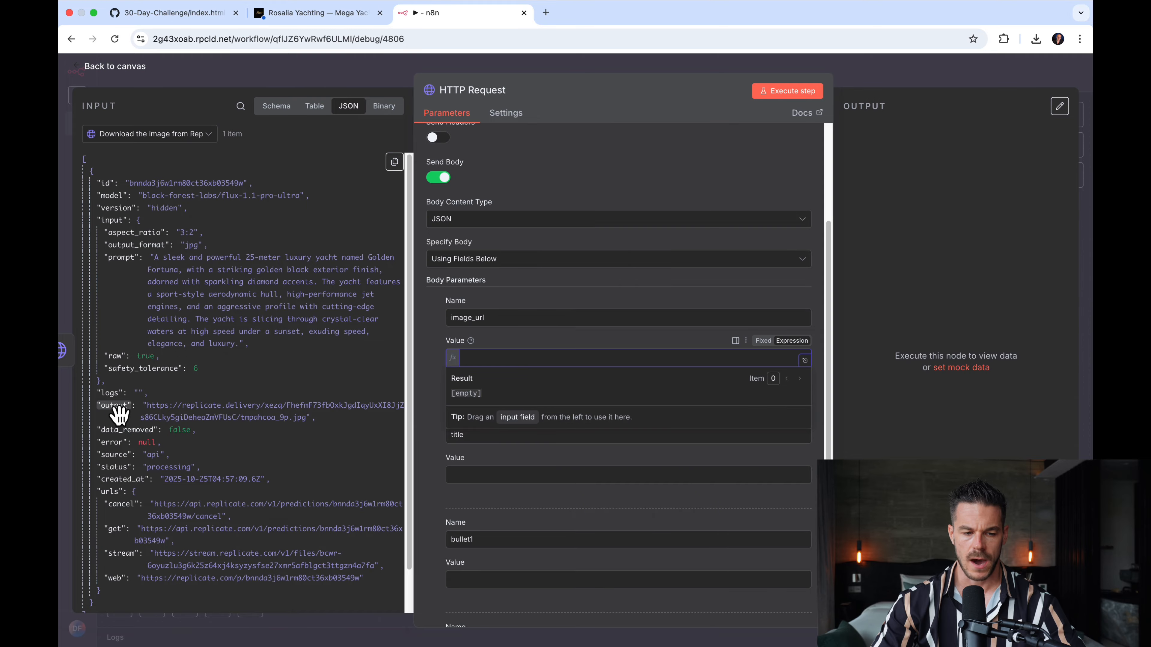
{"action": "left_click_drag", "start_coordinate": [119, 413], "coordinate": [490, 361]}
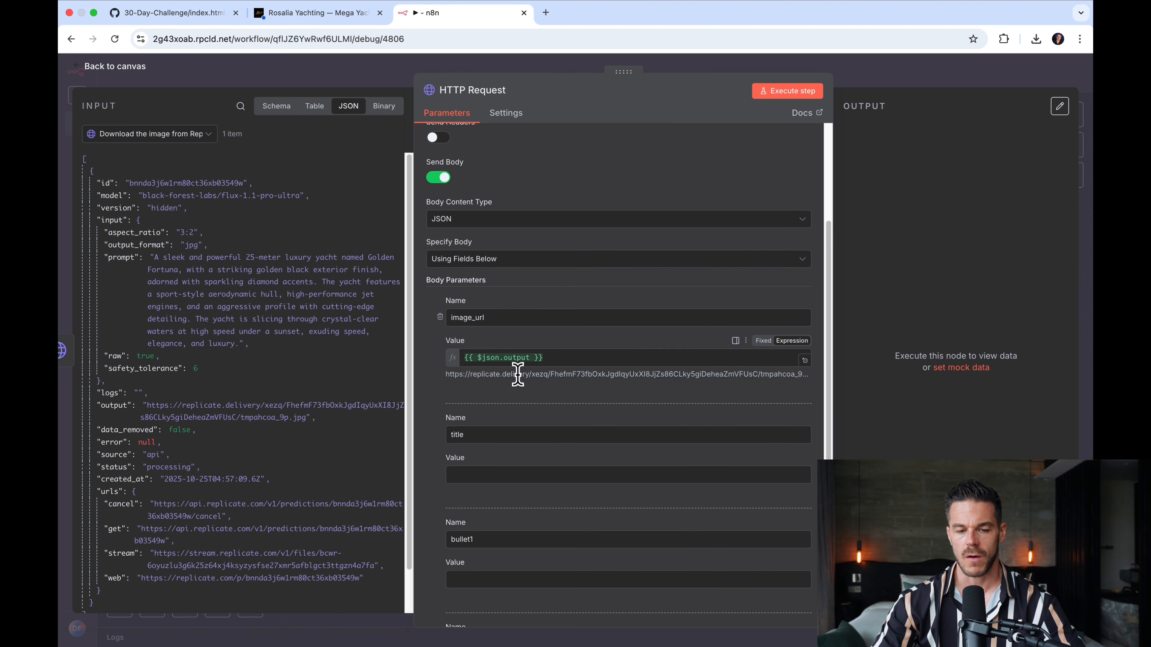
Map the title parameter to Yacht_name from the Create Image Post and Bullet Points node's output.
{"action": "scroll", "coordinate": [519, 411], "scroll_direction": "down", "scroll_amount": 5}
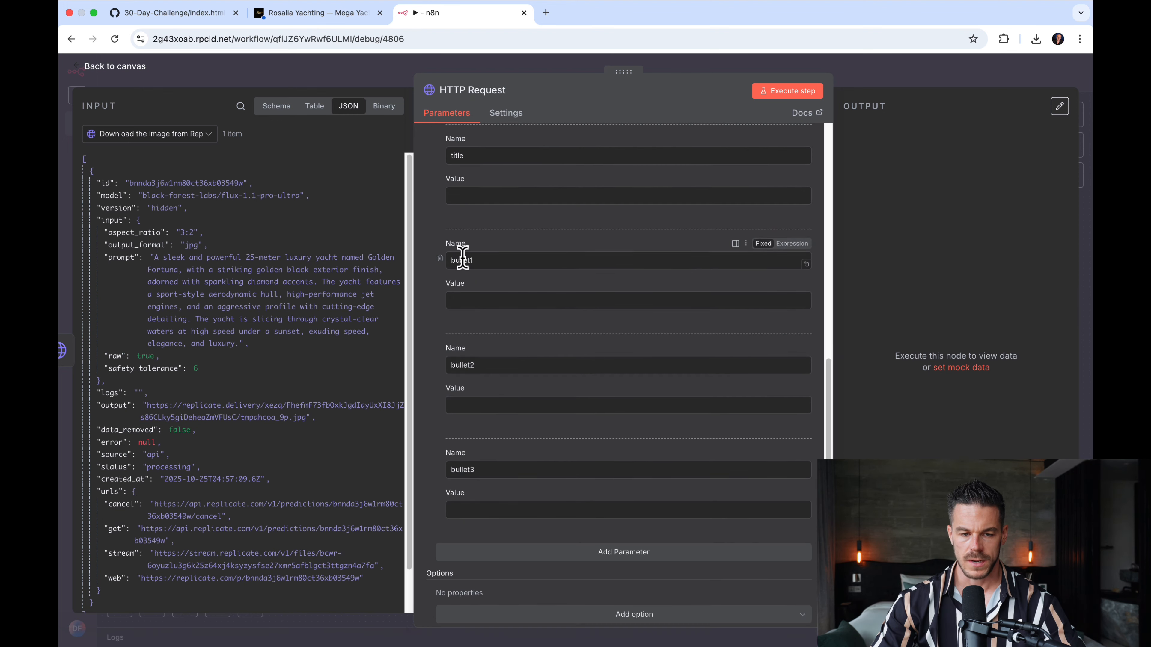
{"action": "left_click", "coordinate": [206, 135]}
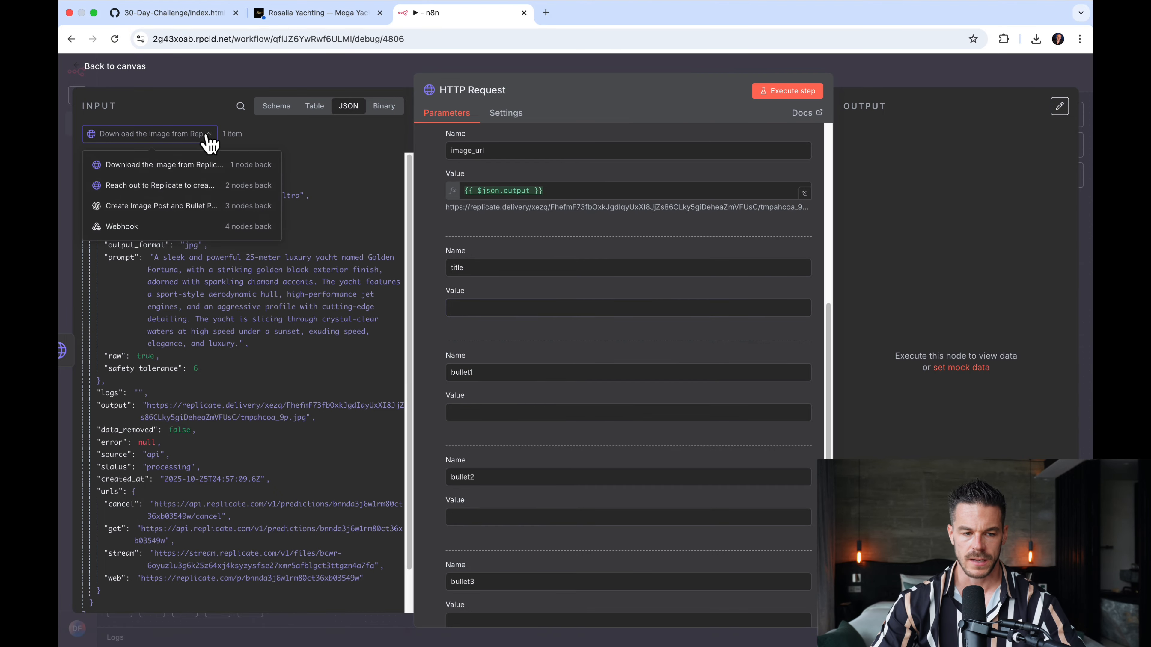
{"action": "left_click", "coordinate": [171, 206]}
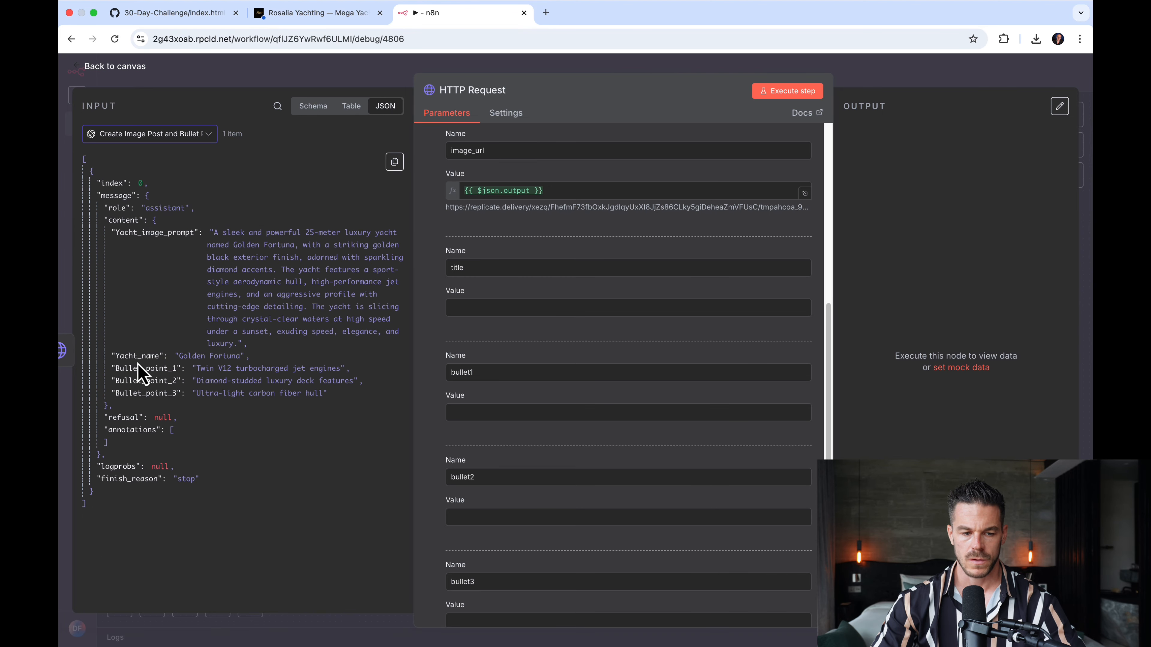
{"action": "left_click_drag", "start_coordinate": [150, 357], "coordinate": [465, 316]}
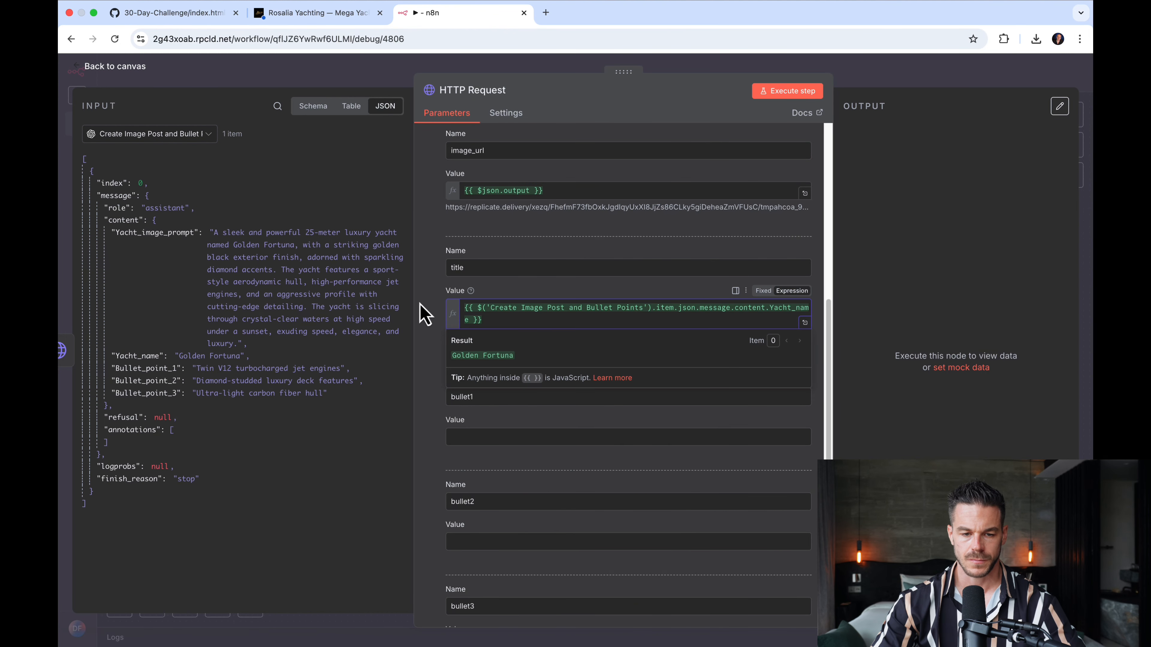
Map bullet1, bullet2 and bullet3 to Bullet_point_1, Bullet_point_2 and Bullet_point_3 from Create Image Post and Bullet Points, and return to the canvas.
{"action": "scroll", "coordinate": [429, 345], "scroll_direction": "down", "scroll_amount": 2}
{"action": "scroll", "coordinate": [435, 436], "scroll_direction": "down", "scroll_amount": 1}
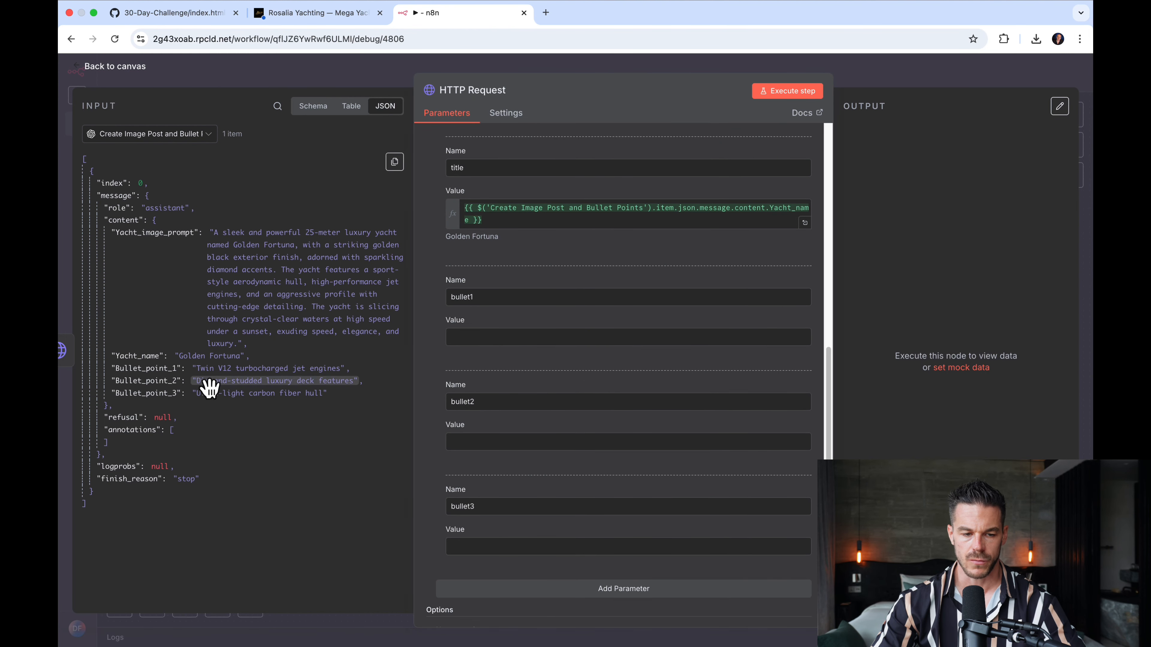
{"action": "left_click_drag", "start_coordinate": [154, 370], "coordinate": [471, 345]}
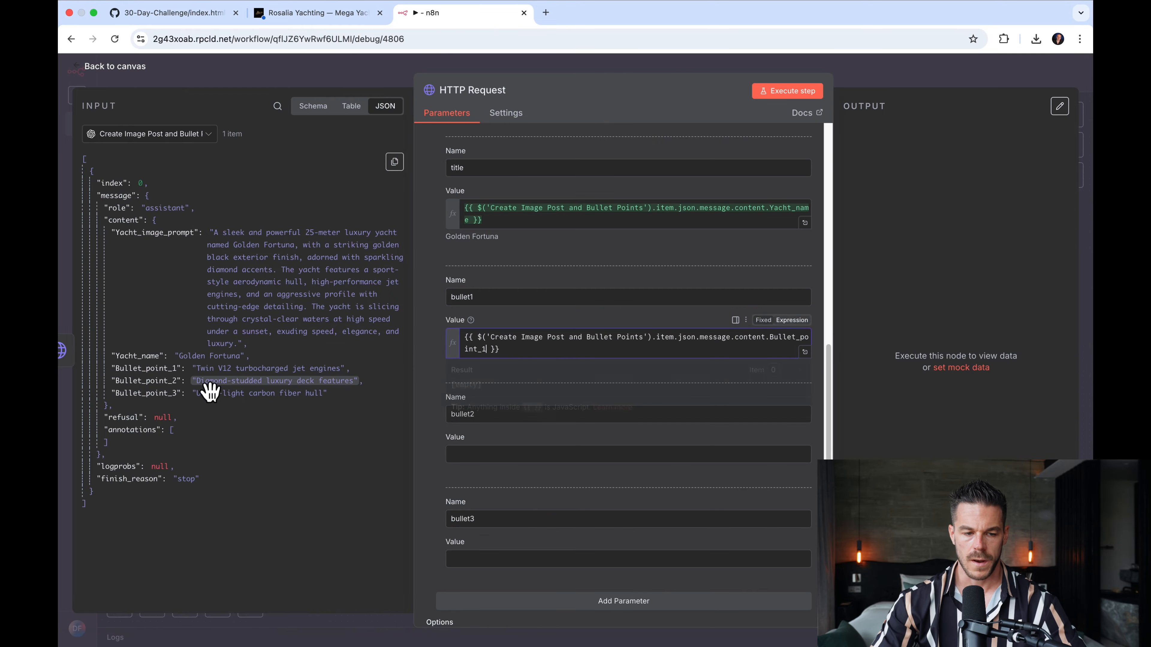
{"action": "left_click_drag", "start_coordinate": [159, 383], "coordinate": [474, 474]}
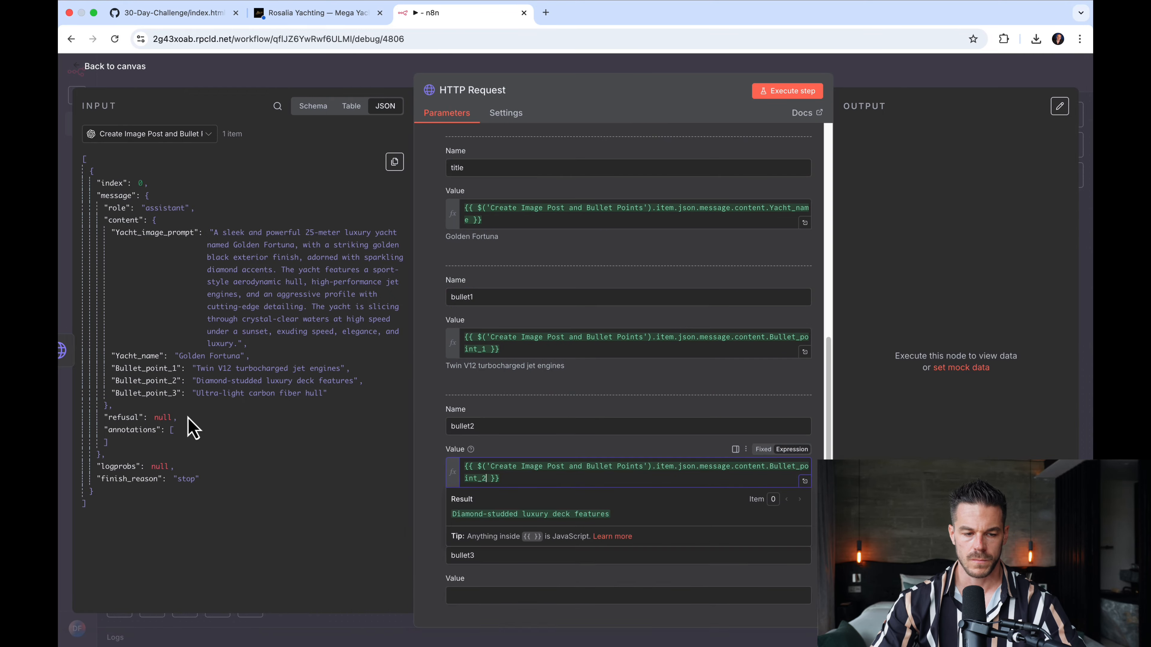
{"action": "left_click_drag", "start_coordinate": [163, 401], "coordinate": [478, 595]}
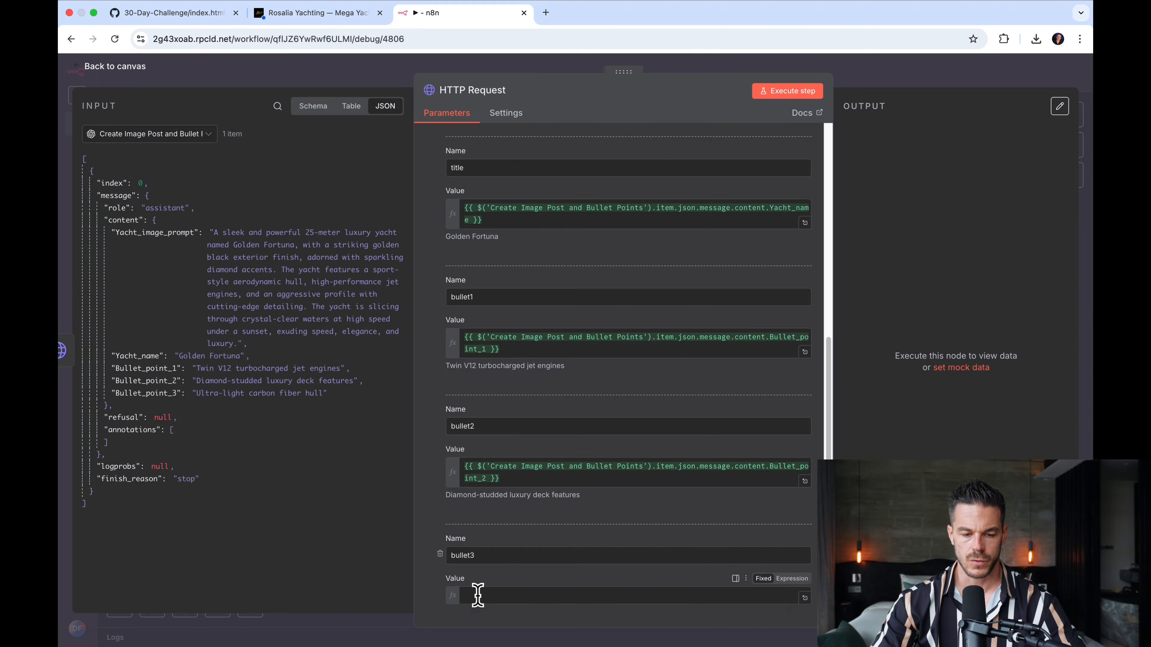
{"action": "left_click", "coordinate": [427, 523]}
{"action": "scroll", "coordinate": [559, 519], "scroll_direction": "down", "scroll_amount": 1}
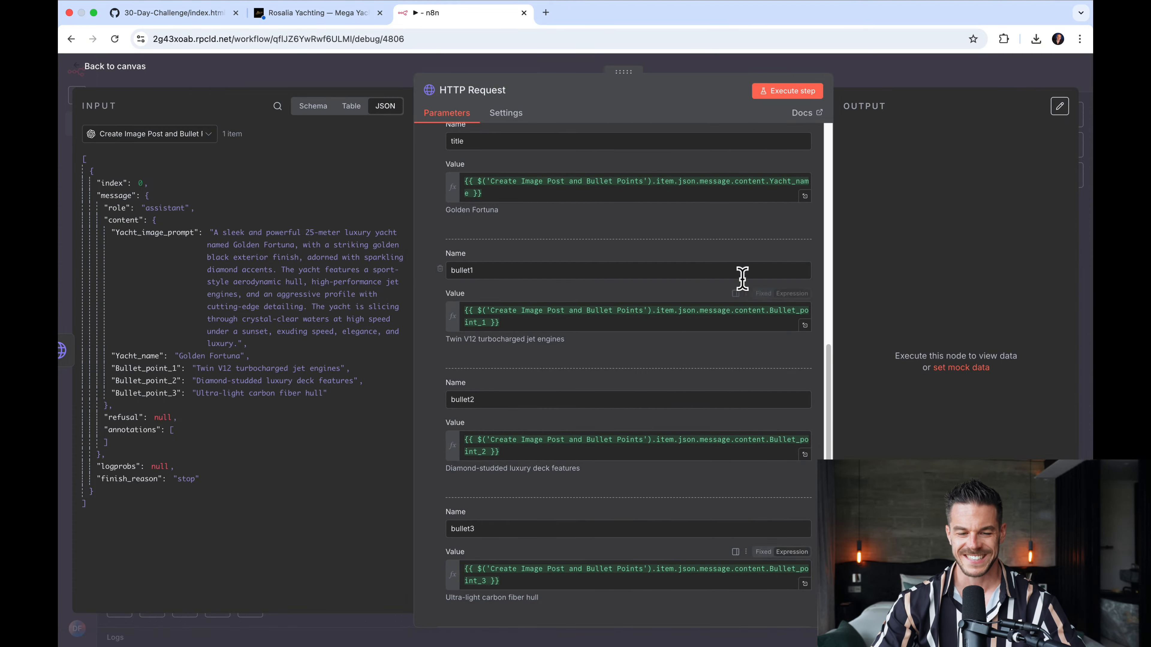
{"action": "scroll", "coordinate": [562, 372], "scroll_direction": "up", "scroll_amount": 10}
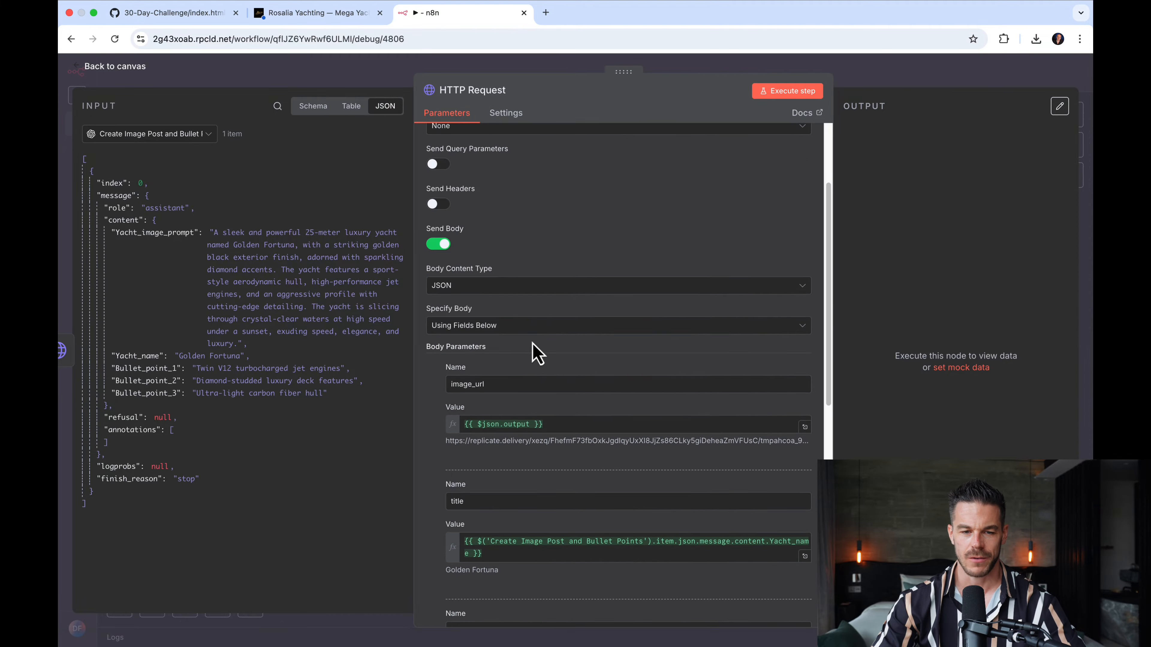
{"action": "scroll", "coordinate": [542, 367], "scroll_direction": "up", "scroll_amount": 4}
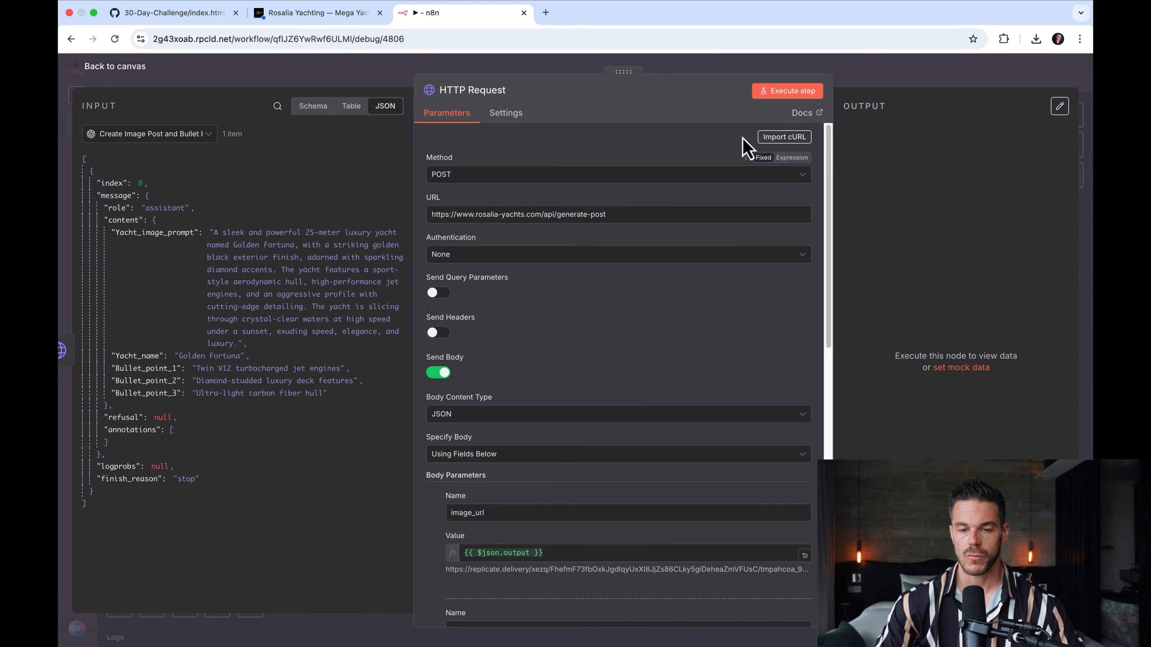
{"action": "left_click", "coordinate": [130, 76]}
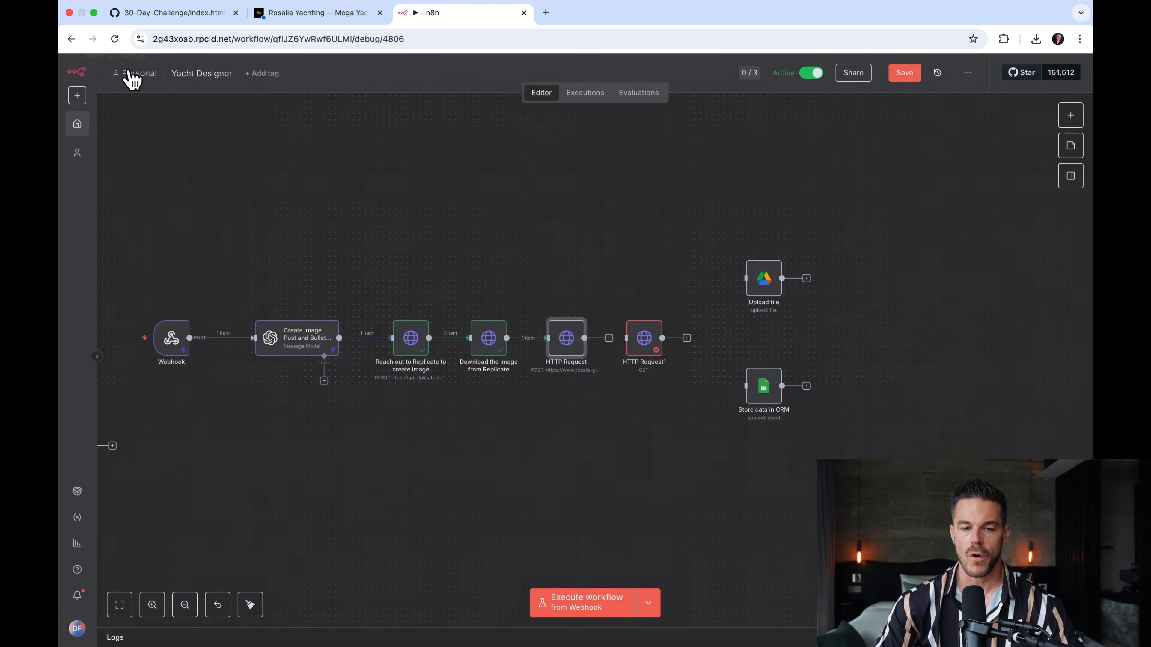
Check the HTTP Request1 node's settings, and execute the HTTP Request node that posts to generate-post.
{"action": "double_click", "coordinate": [644, 339]}
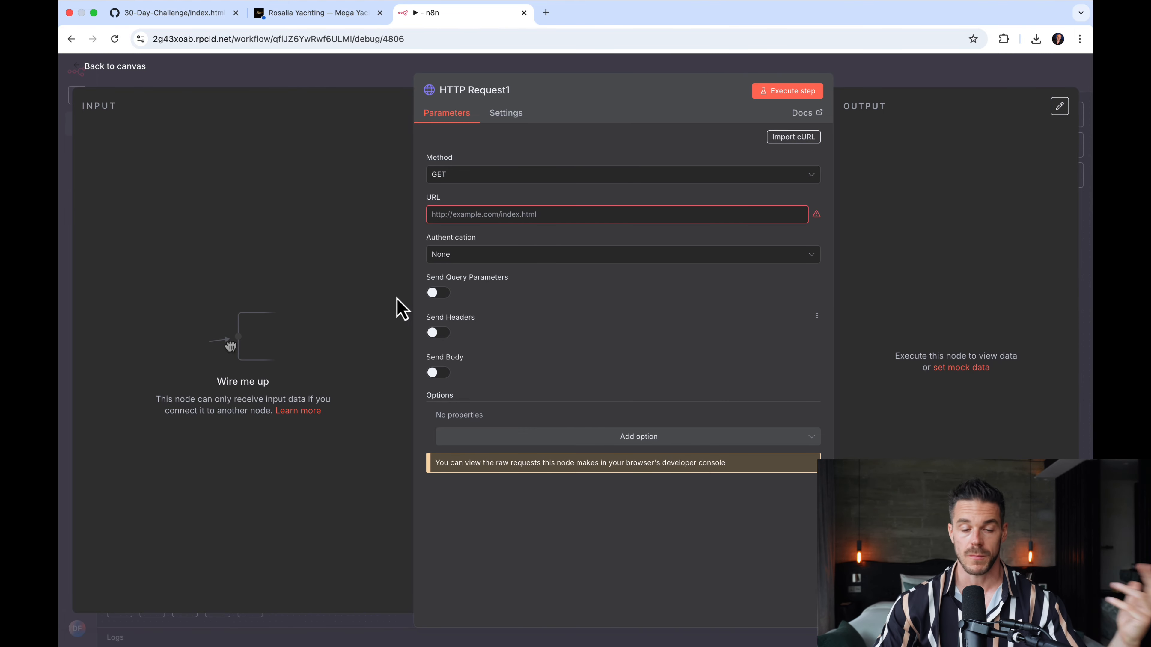
{"action": "left_click", "coordinate": [128, 77]}
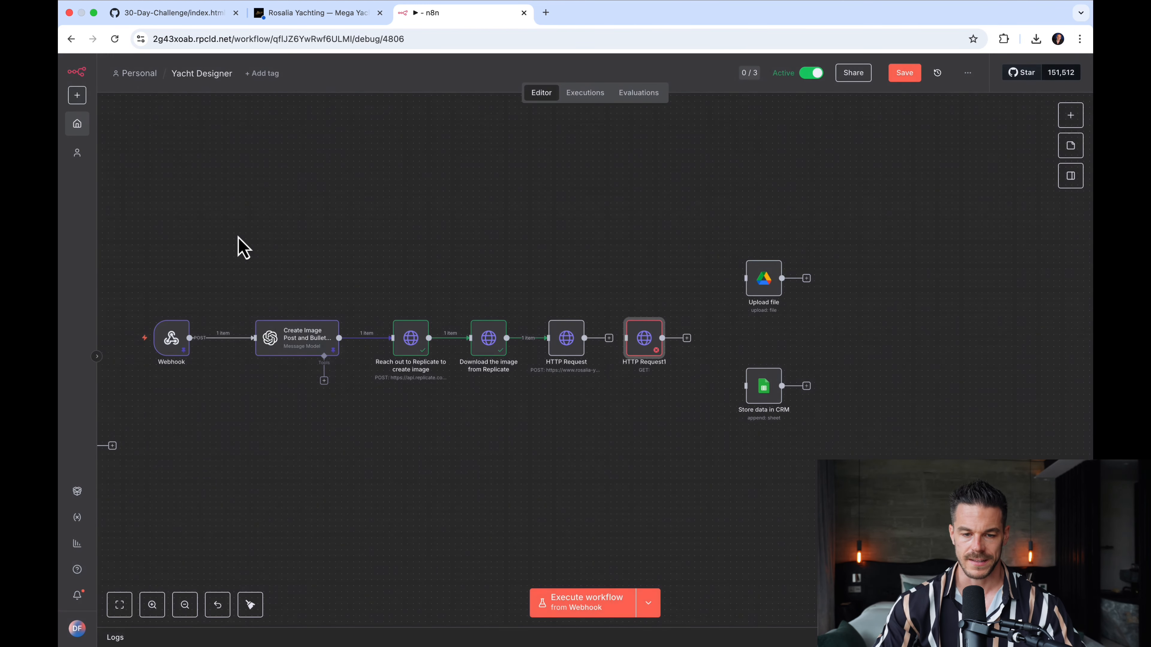
{"action": "mouse_move", "coordinate": [563, 338]}
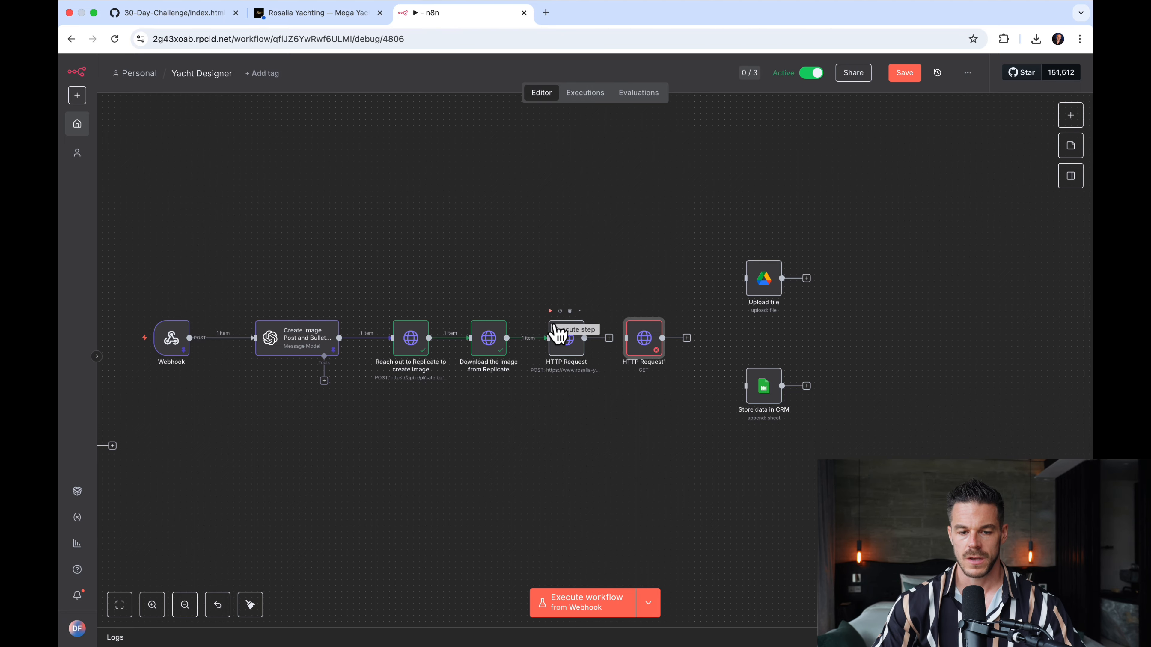
{"action": "left_click", "coordinate": [550, 311]}
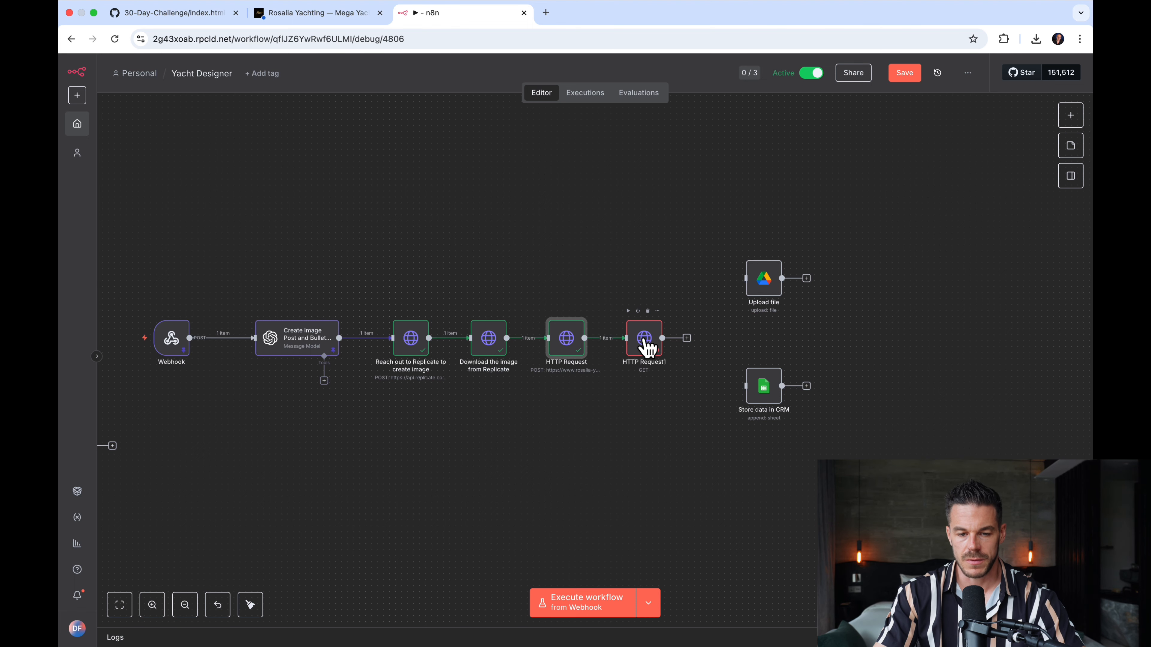
Set HTTP Request1's URL to the expression {{ $json.download_url }} from the HTTP Request output and execute the node.
{"action": "double_click", "coordinate": [645, 340]}
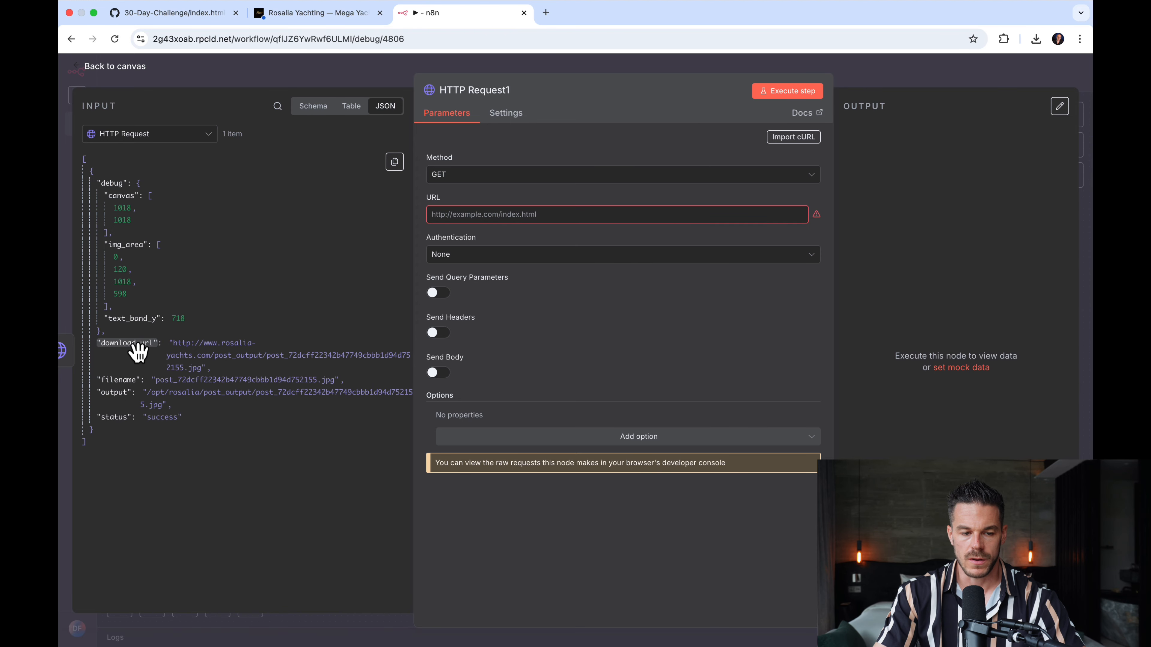
{"action": "left_click_drag", "start_coordinate": [137, 351], "coordinate": [484, 216]}
{"action": "left_click", "coordinate": [123, 68]}
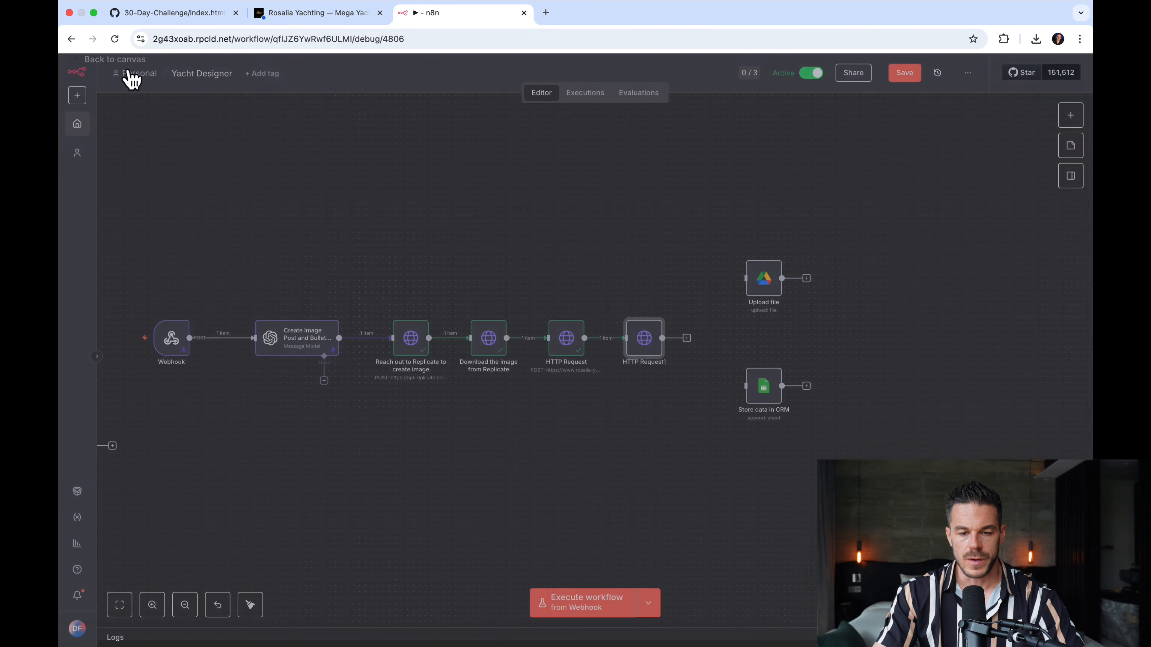
{"action": "mouse_move", "coordinate": [636, 327]}
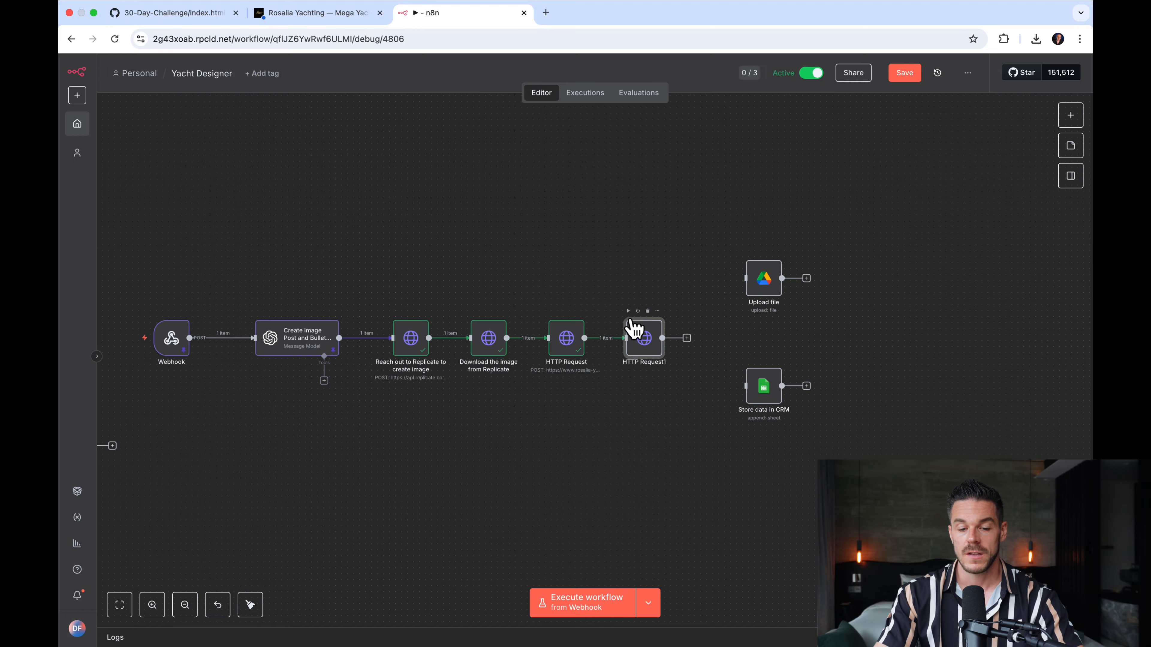
{"action": "left_click", "coordinate": [629, 311]}
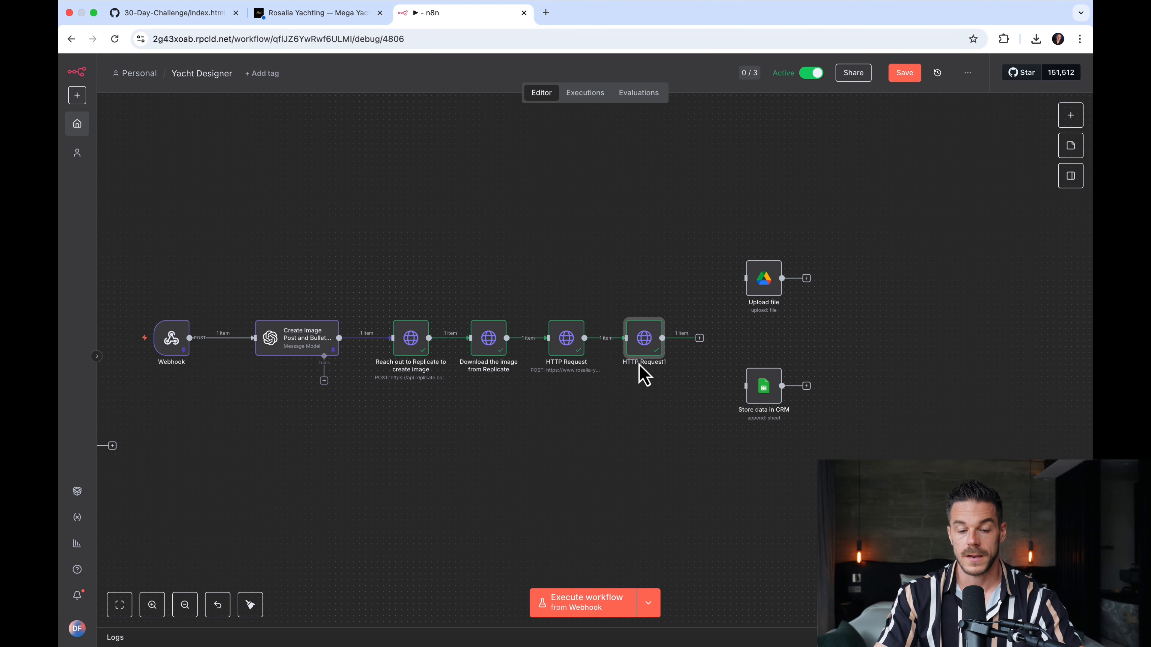
View the image returned in HTTP Request1's binary output at a larger size, and return to the canvas.
{"action": "mouse_move", "coordinate": [649, 345]}
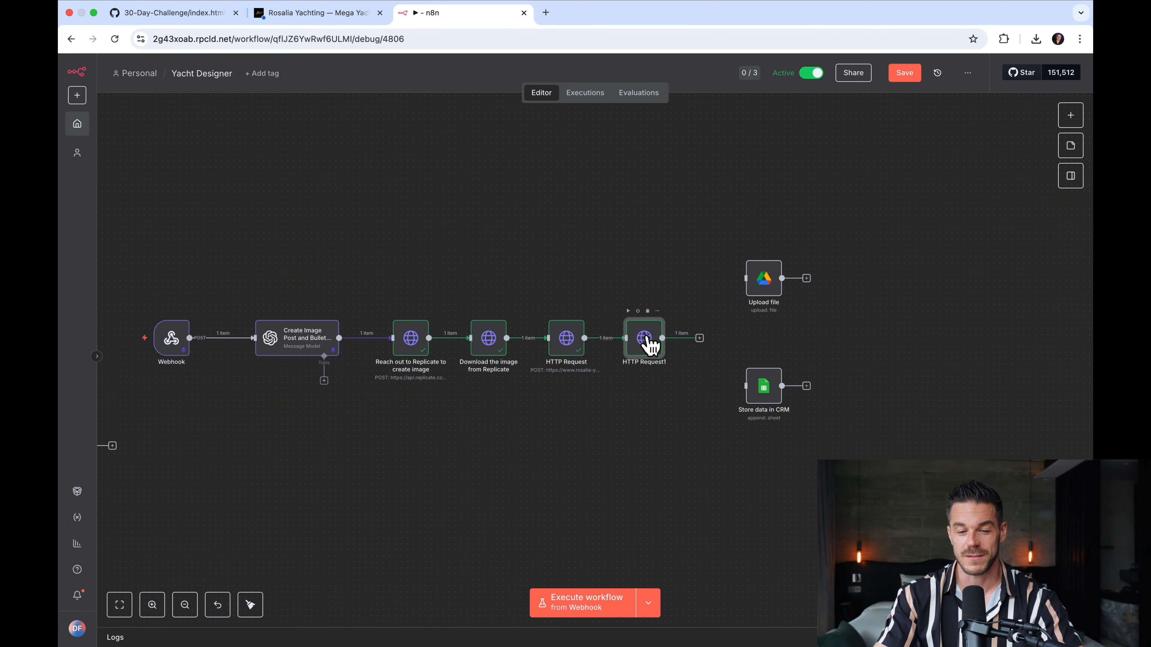
{"action": "double_click", "coordinate": [649, 346]}
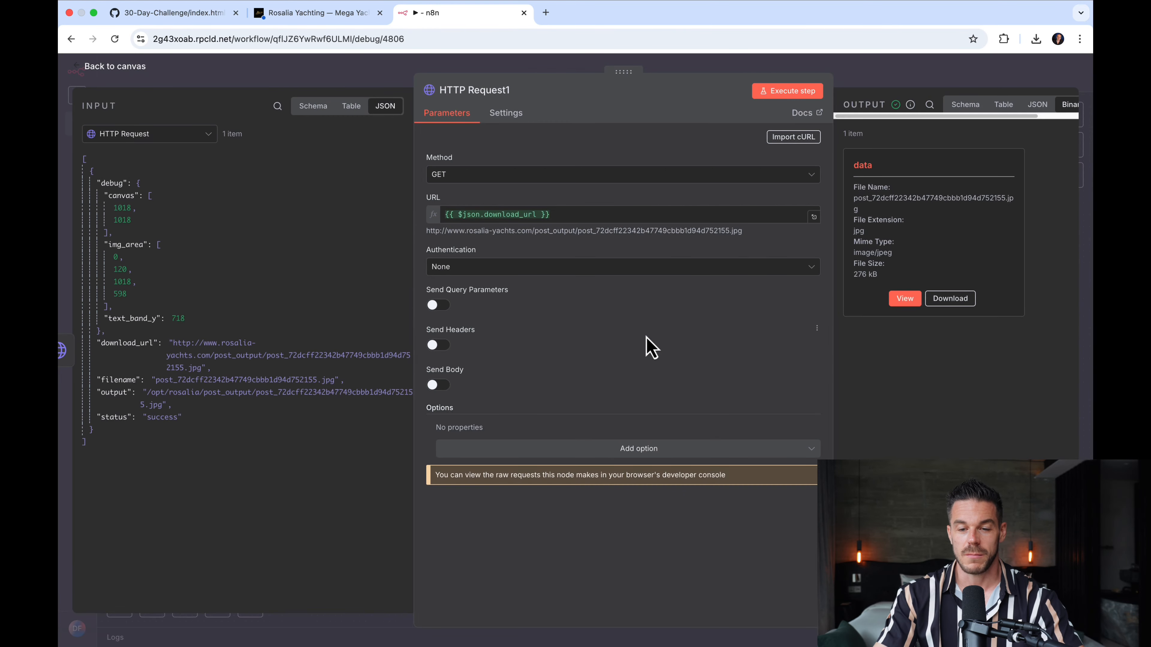
{"action": "left_click", "coordinate": [904, 299]}
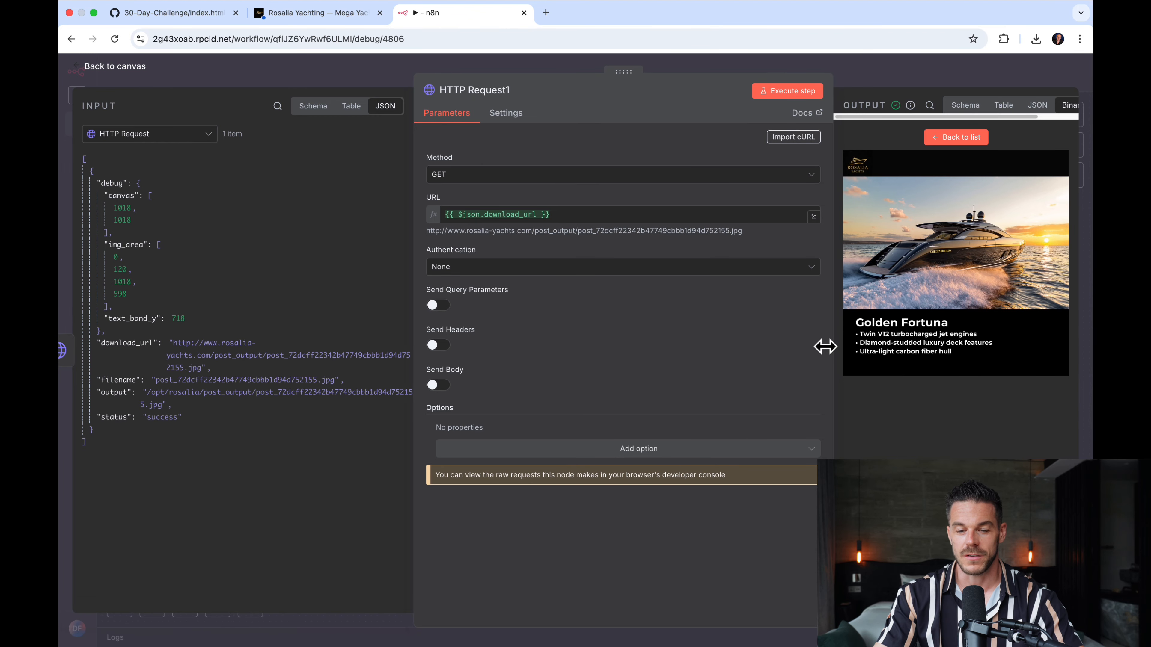
{"action": "left_click_drag", "start_coordinate": [825, 347], "coordinate": [673, 349]}
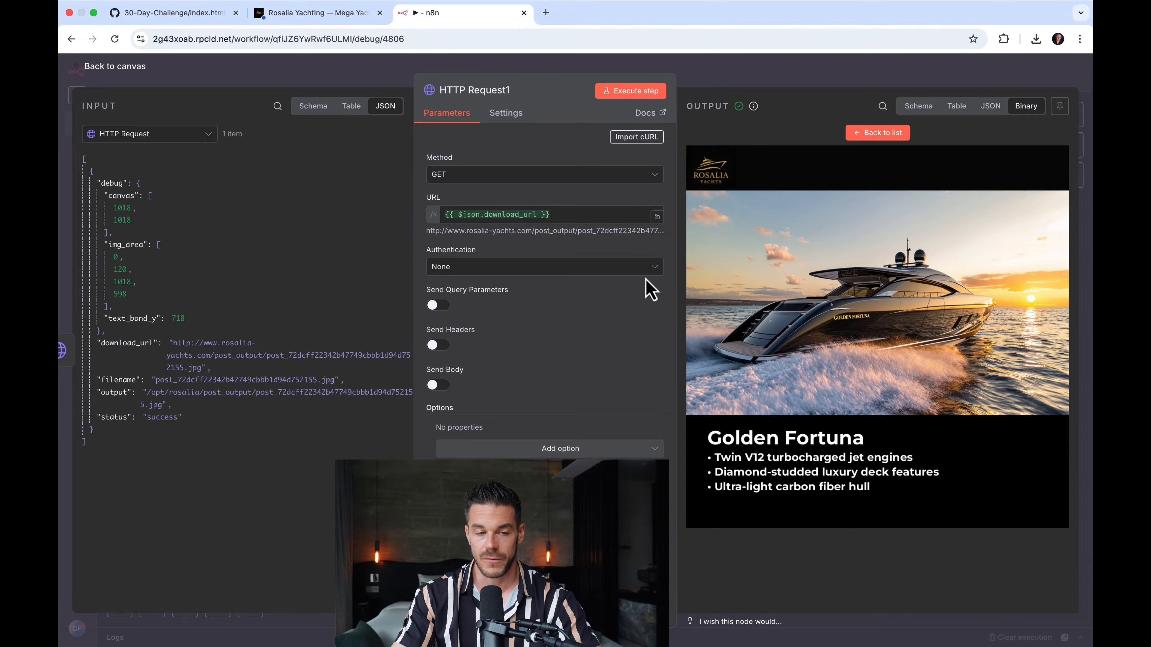
{"action": "left_click", "coordinate": [131, 68]}
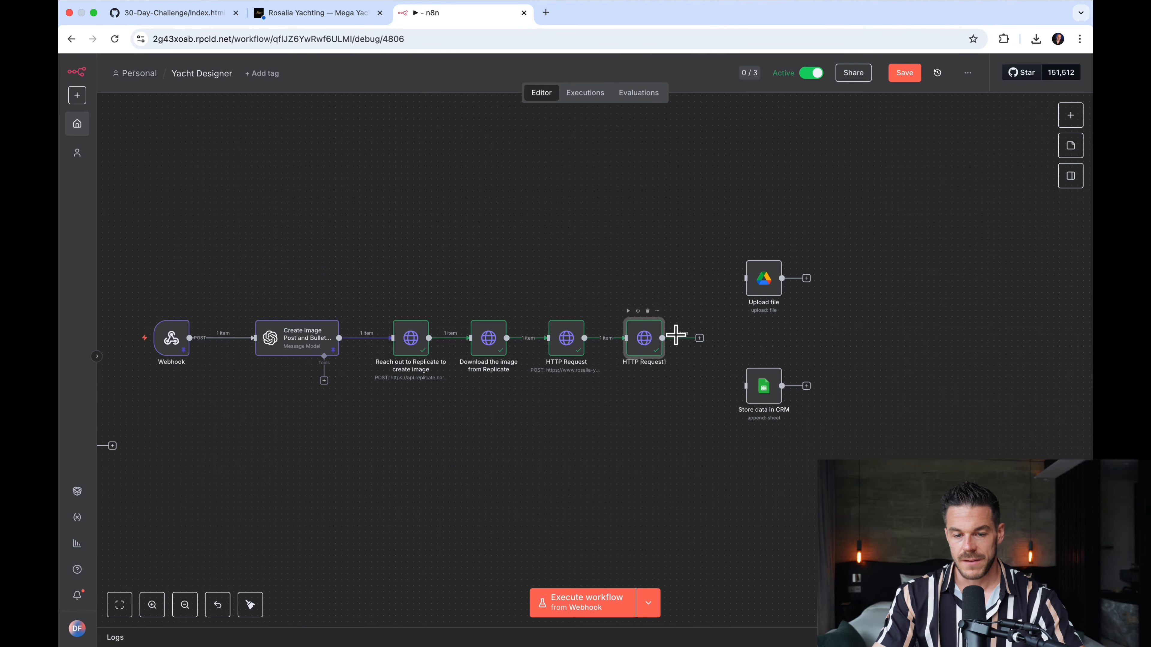
Connect HTTP Request1's output to the Upload file and Store data in CRM nodes, and check the Upload file settings.
{"action": "left_click_drag", "start_coordinate": [675, 335], "coordinate": [745, 301]}
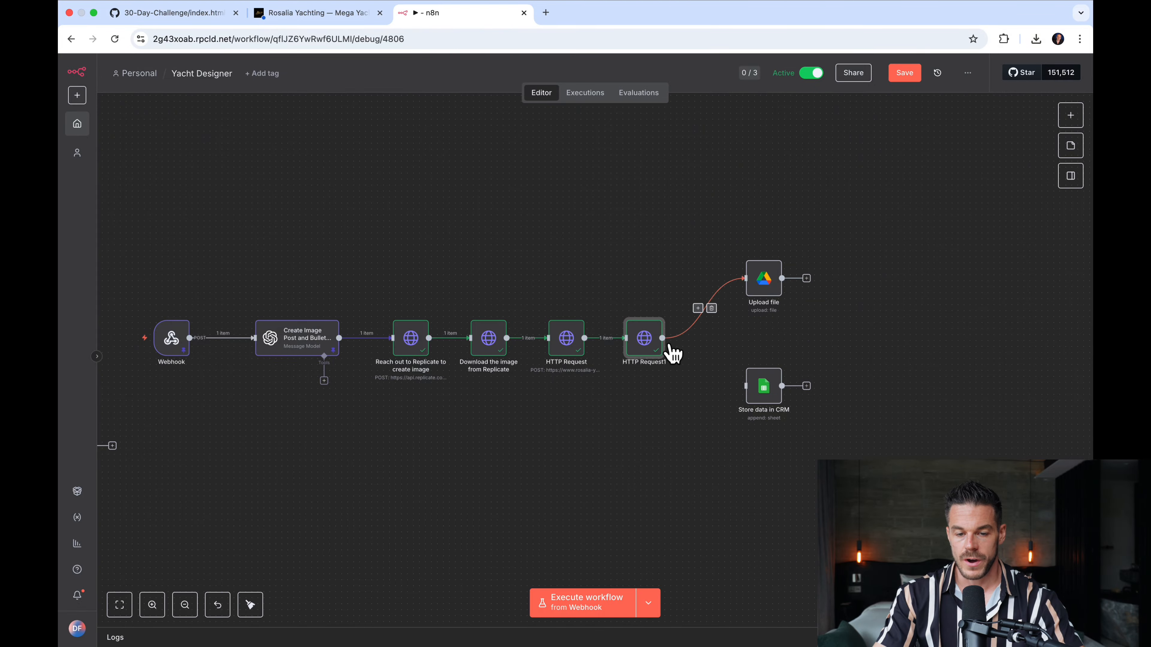
{"action": "left_click_drag", "start_coordinate": [662, 338], "coordinate": [737, 391]}
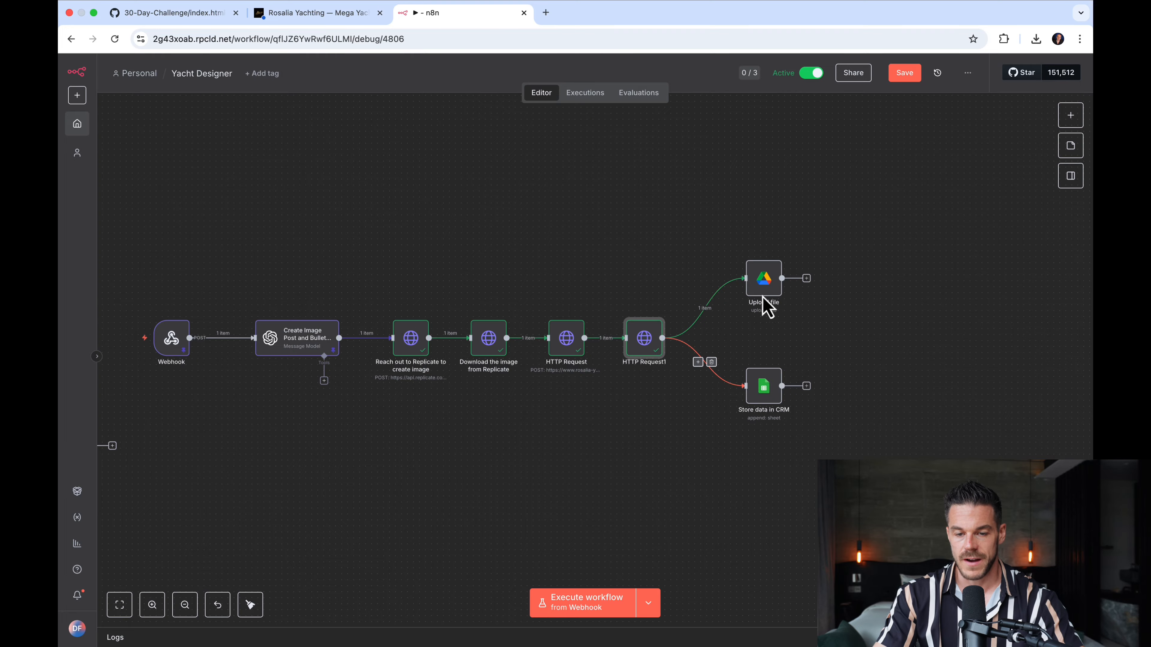
{"action": "double_click", "coordinate": [764, 283]}
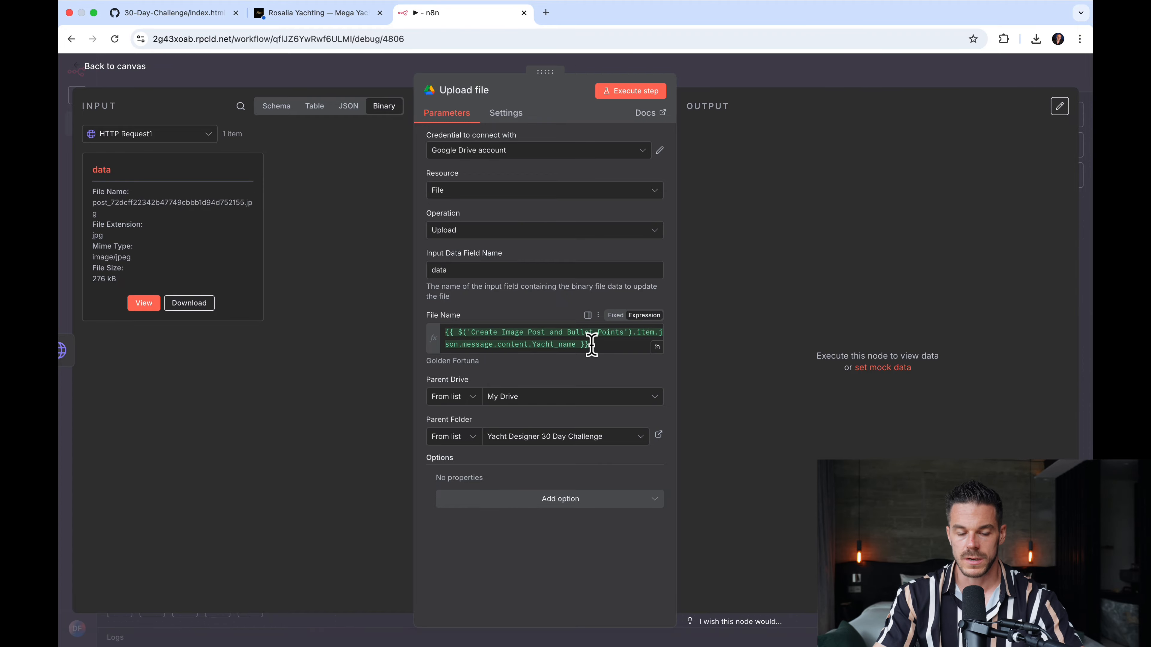
{"action": "key", "text": "Escape"}
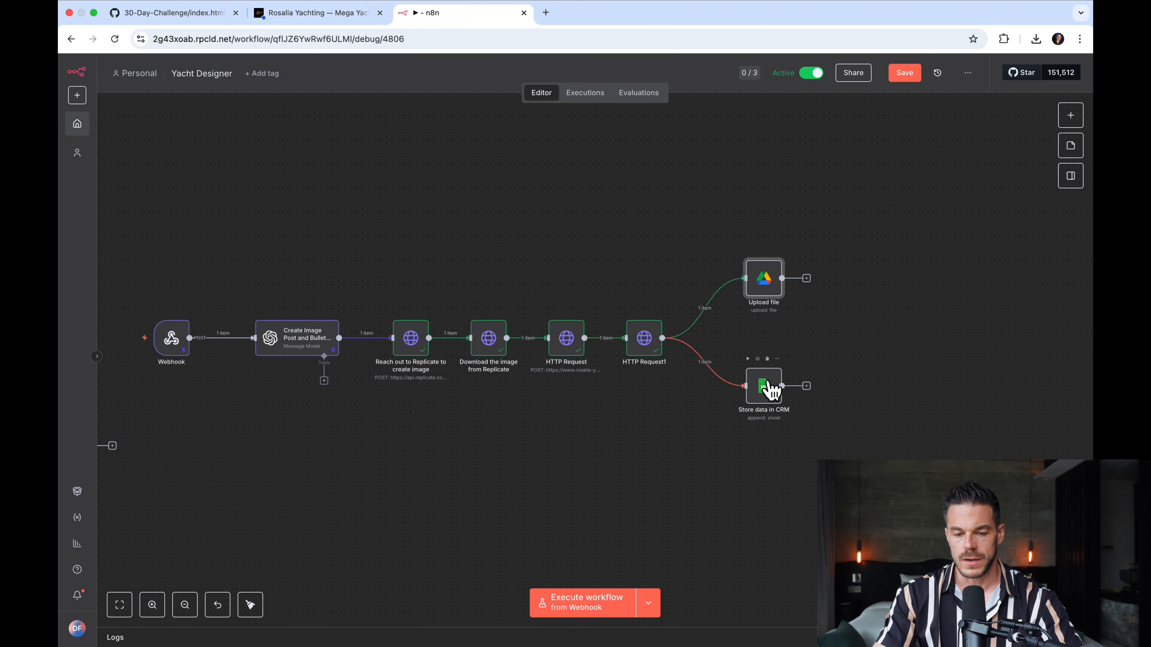
Clear the Popup Form expressions from all five column values in the Store data in CRM node, from Customer Name to Turbo Sport.
{"action": "double_click", "coordinate": [770, 397]}
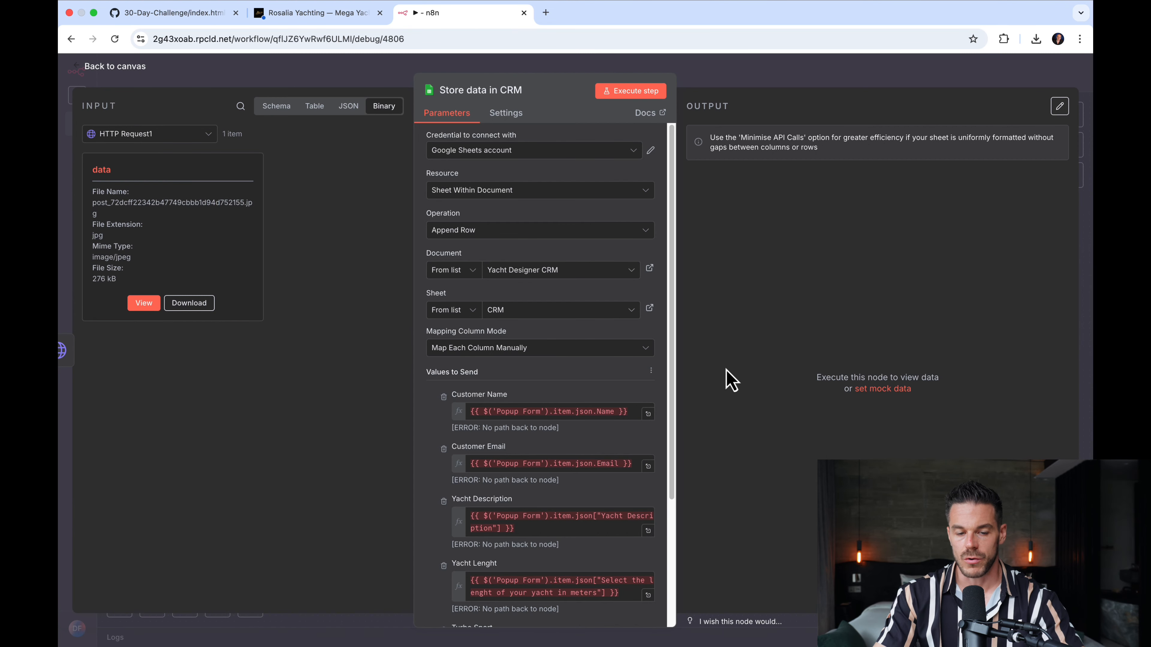
{"action": "scroll", "coordinate": [663, 440], "scroll_direction": "down", "scroll_amount": 5}
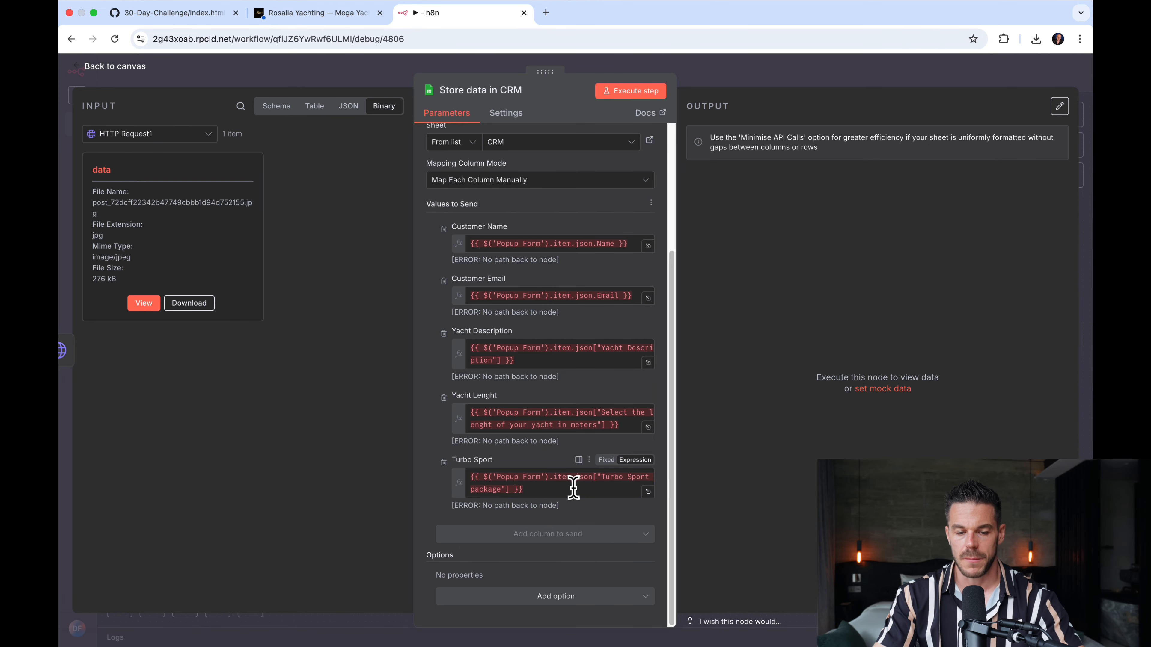
{"action": "left_click_drag", "start_coordinate": [524, 490], "coordinate": [453, 464]}
{"action": "key", "text": "BackSpace"}
{"action": "left_click", "coordinate": [483, 376]}
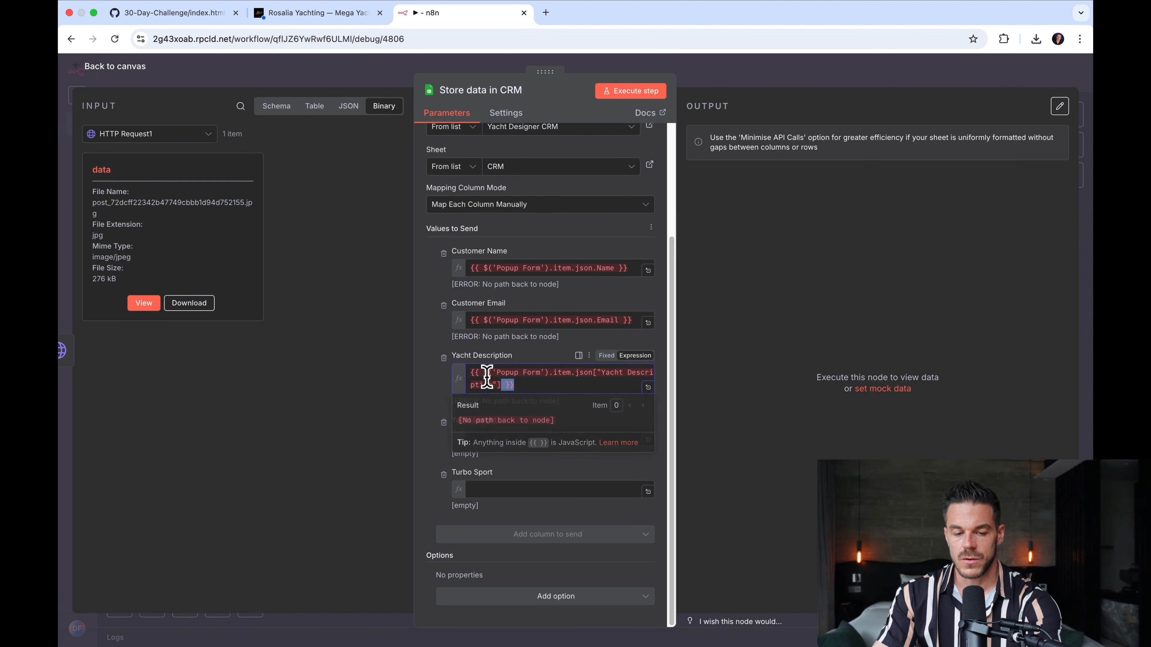
{"action": "key", "text": "ctrl+a"}
{"action": "key", "text": "BackSpace"}
{"action": "left_click_drag", "start_coordinate": [631, 333], "coordinate": [465, 334]}
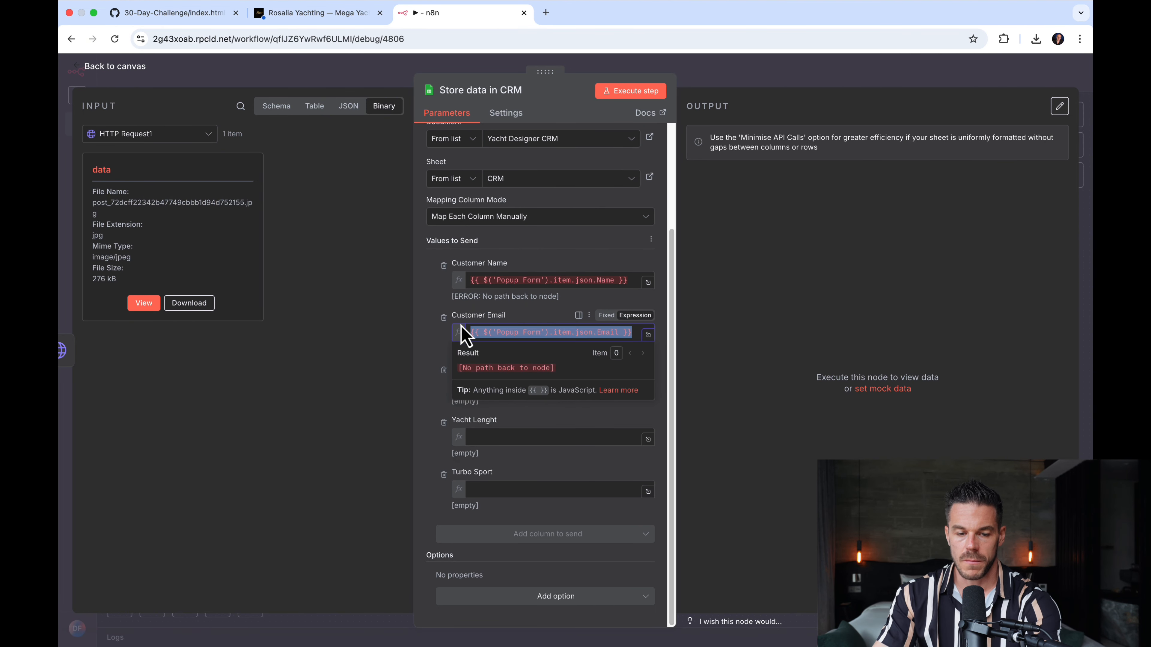
{"action": "key", "text": "BackSpace"}
{"action": "left_click_drag", "start_coordinate": [634, 280], "coordinate": [429, 258]}
{"action": "key", "text": "BackSpace"}
{"action": "left_click", "coordinate": [403, 283]}
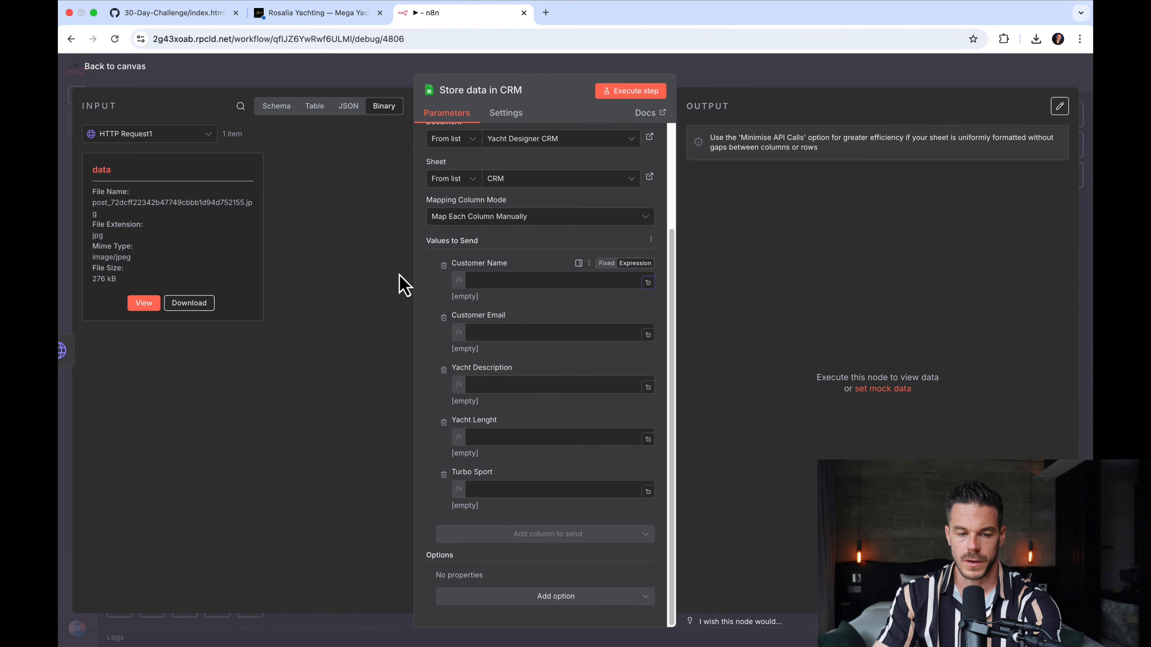
Map Customer Name to customer_name and Customer Email to customer_email from the body of the Webhook node's JSON output.
{"action": "left_click", "coordinate": [208, 135]}
{"action": "left_click", "coordinate": [140, 273]}
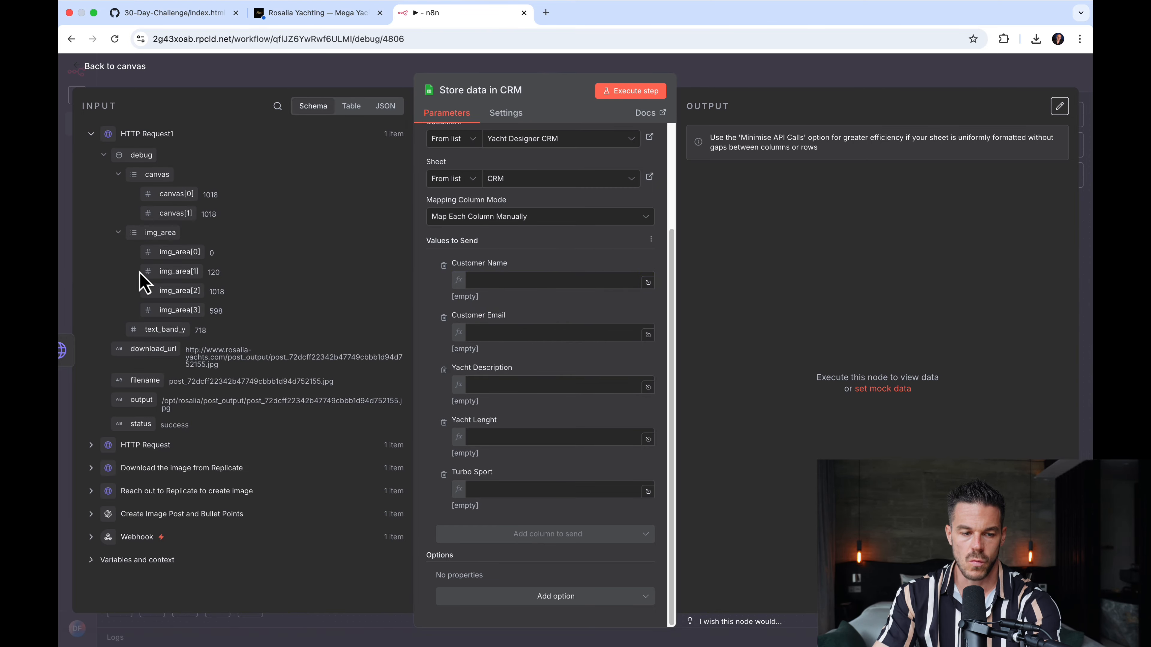
{"action": "left_click", "coordinate": [386, 107]}
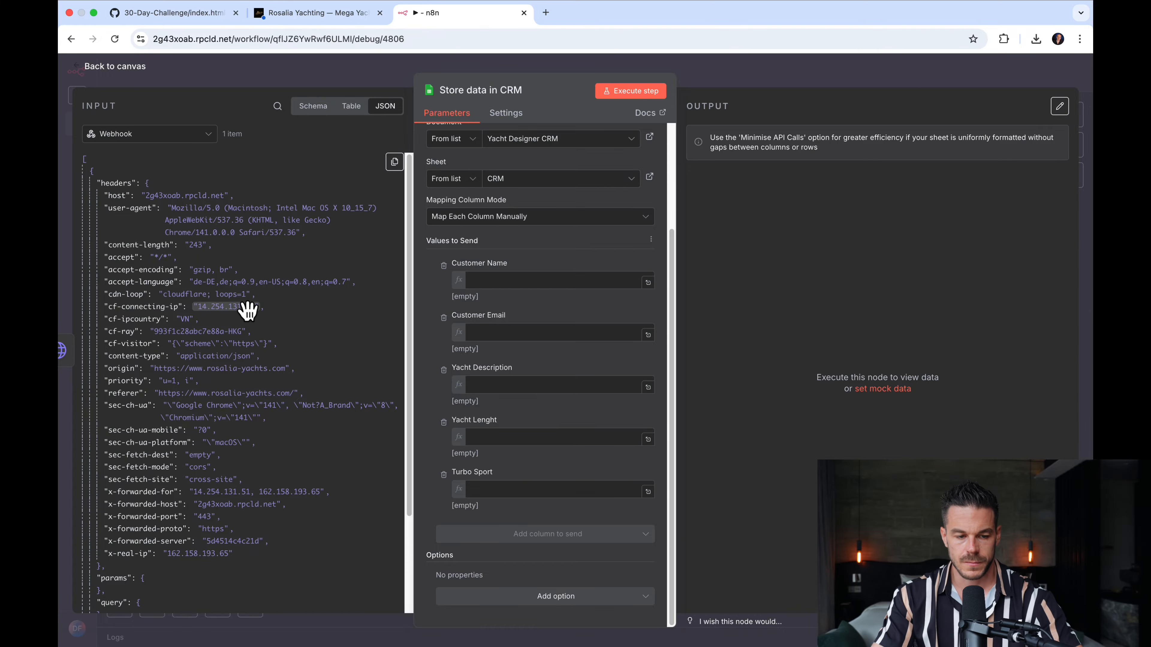
{"action": "scroll", "coordinate": [247, 313], "scroll_direction": "down", "scroll_amount": 8}
{"action": "scroll", "coordinate": [250, 326], "scroll_direction": "down", "scroll_amount": 1}
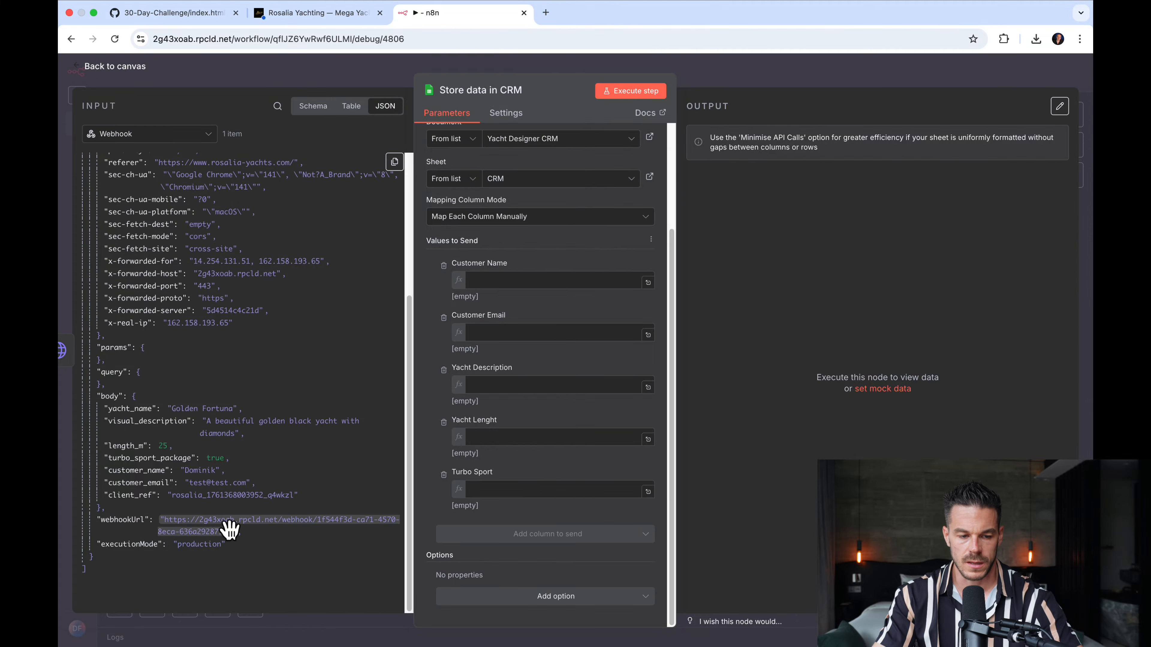
{"action": "left_click_drag", "start_coordinate": [158, 478], "coordinate": [514, 282]}
{"action": "left_click_drag", "start_coordinate": [138, 490], "coordinate": [472, 354]}
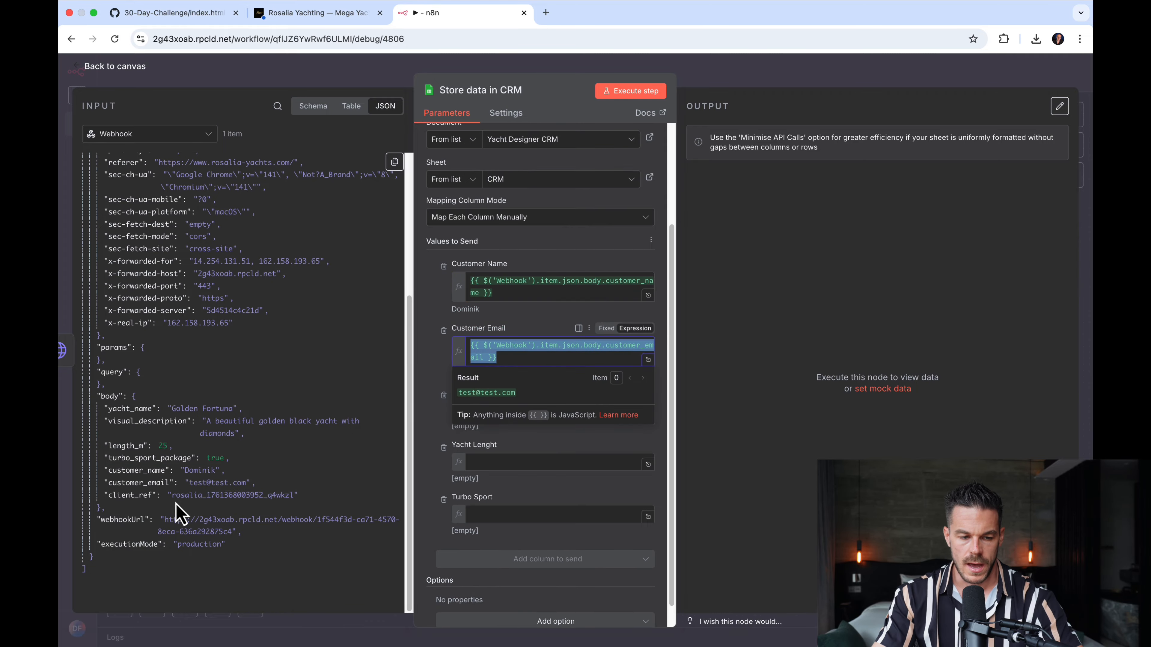
{"action": "left_click", "coordinate": [437, 378]}
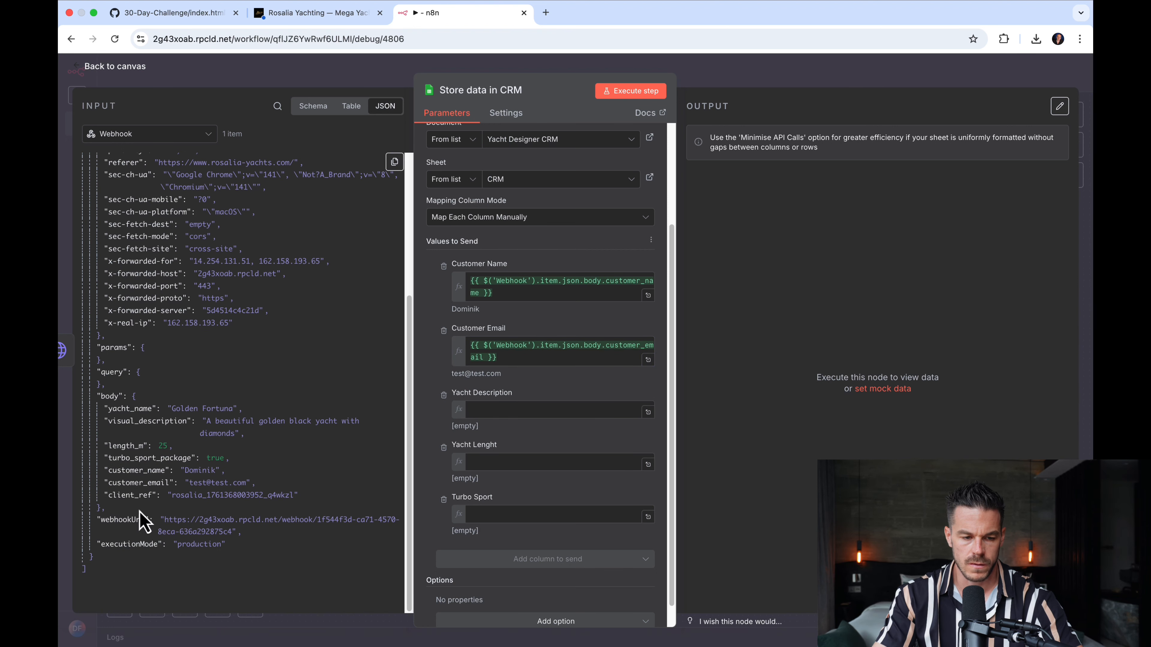
Map Yacht Description to visual_description, Yacht Lenght to length_m and Turbo Sport to turbo_sport_package from the Webhook body, and return to the canvas.
{"action": "left_click_drag", "start_coordinate": [167, 424], "coordinate": [490, 413]}
{"action": "left_click", "coordinate": [429, 449]}
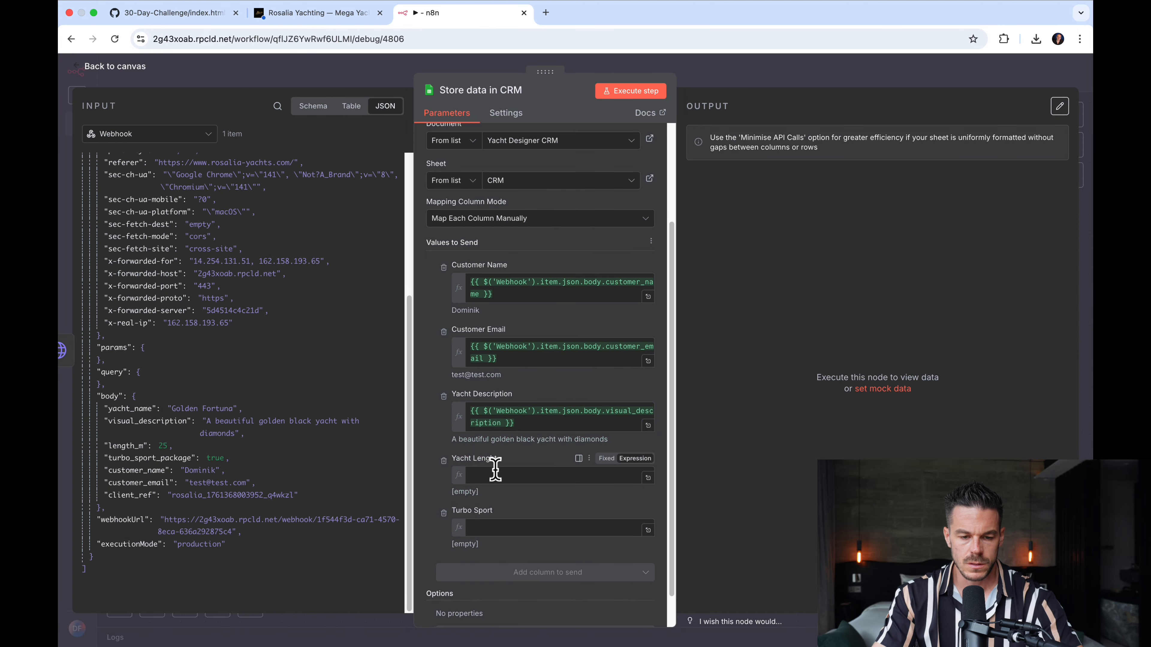
{"action": "left_click_drag", "start_coordinate": [136, 446], "coordinate": [478, 483]}
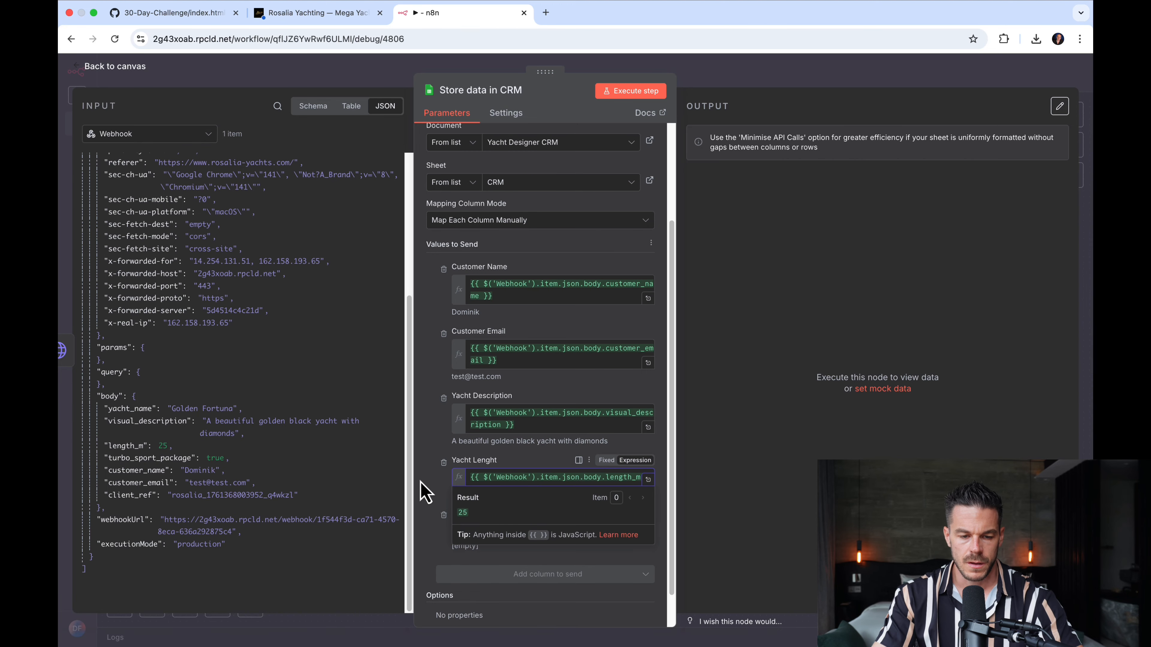
{"action": "left_click", "coordinate": [423, 492]}
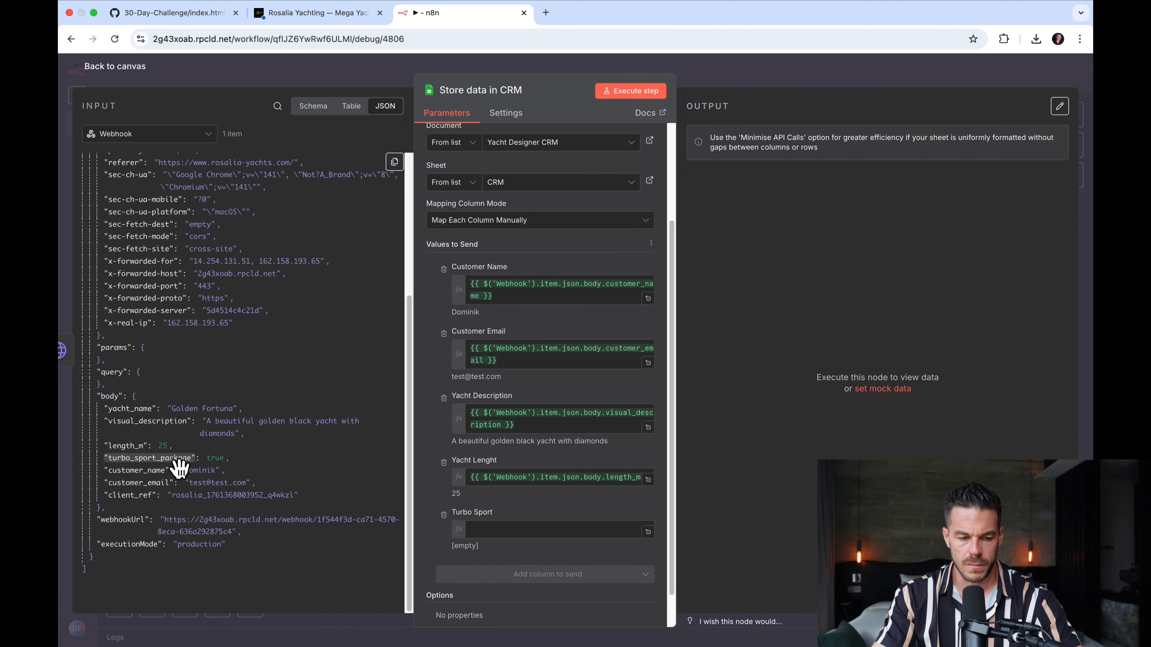
{"action": "left_click_drag", "start_coordinate": [179, 467], "coordinate": [499, 540]}
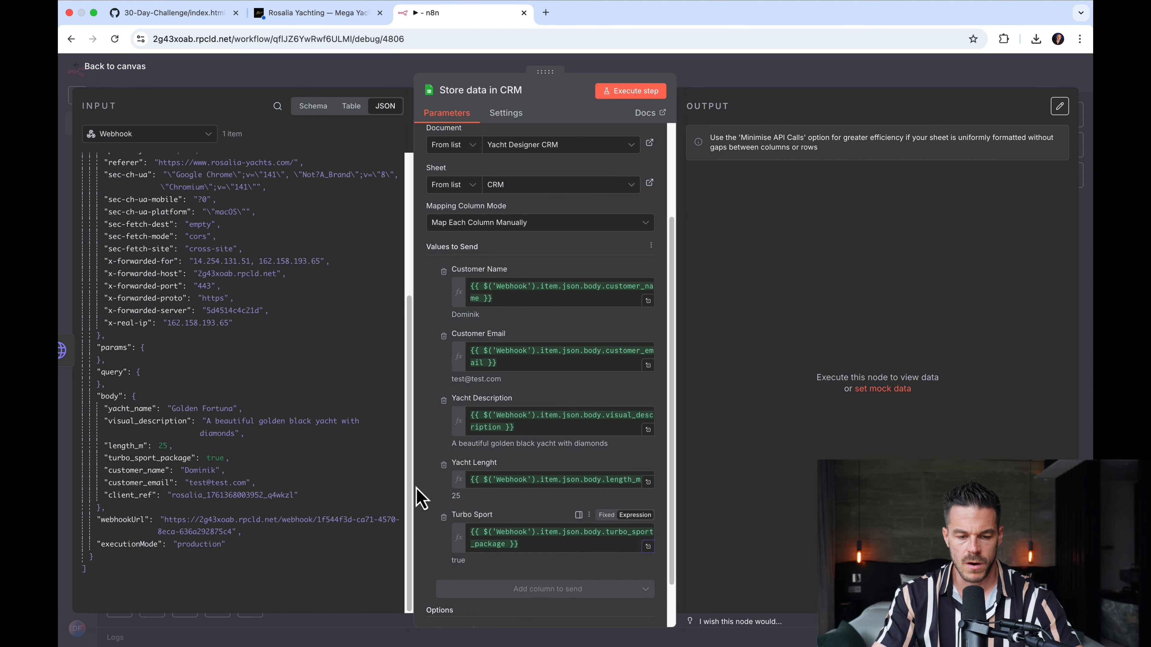
{"action": "scroll", "coordinate": [507, 453], "scroll_direction": "up", "scroll_amount": 5}
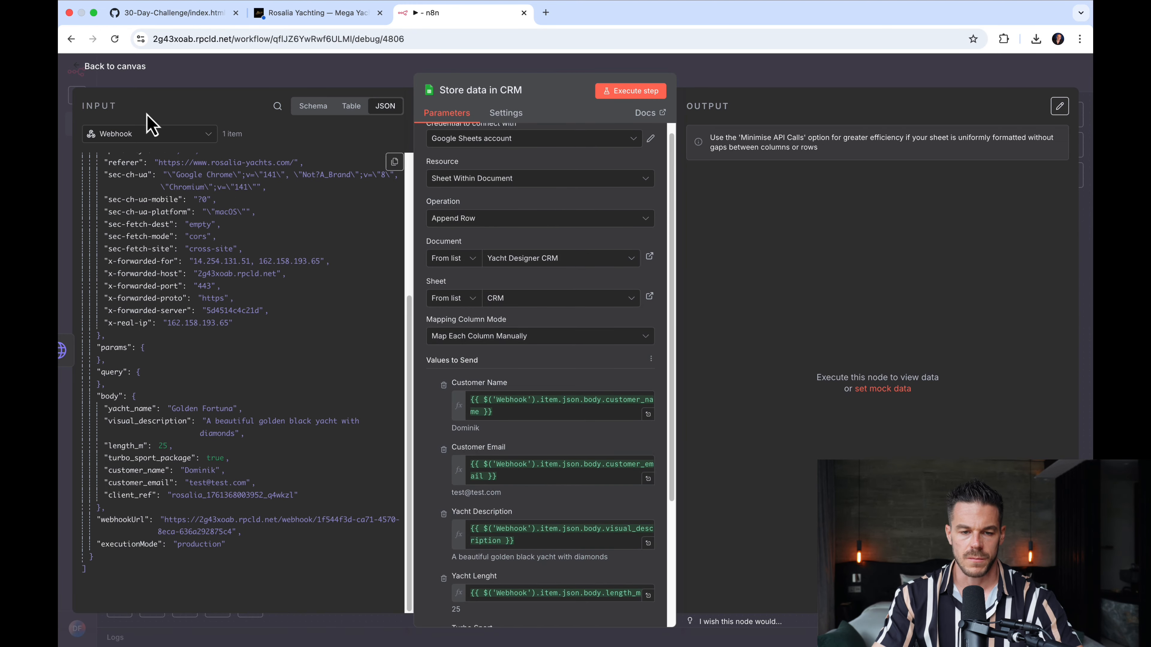
{"action": "left_click", "coordinate": [118, 66]}
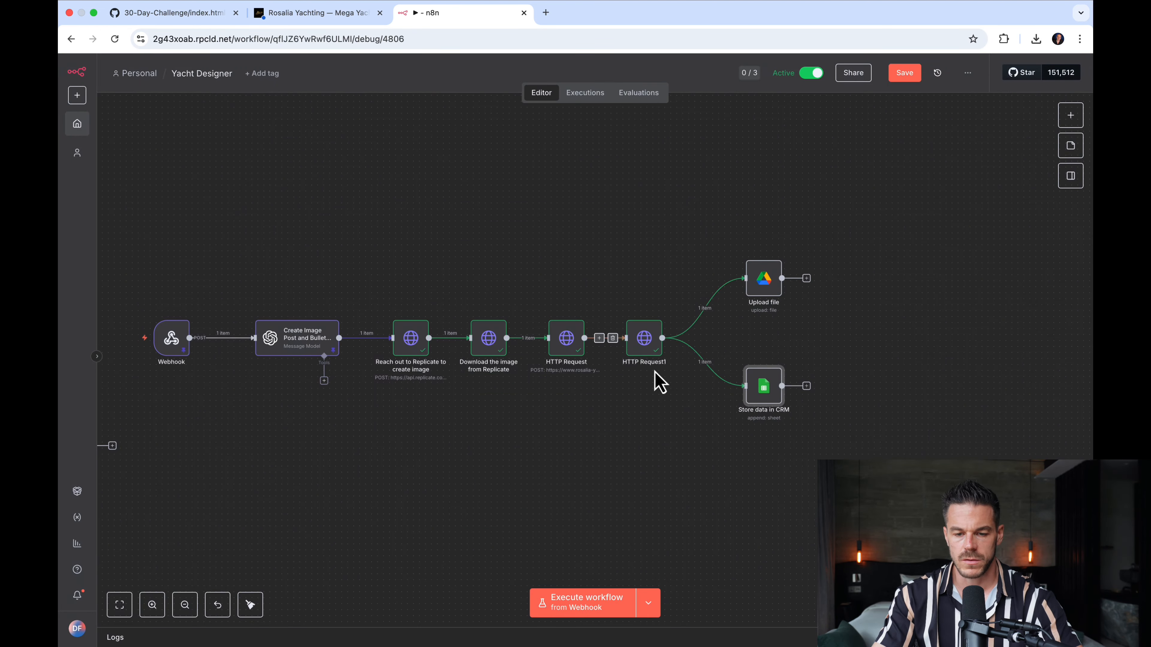
Rename the HTTP Request node as "Create Image with Bullet Points with Flask App".
{"action": "right_click", "coordinate": [565, 340]}
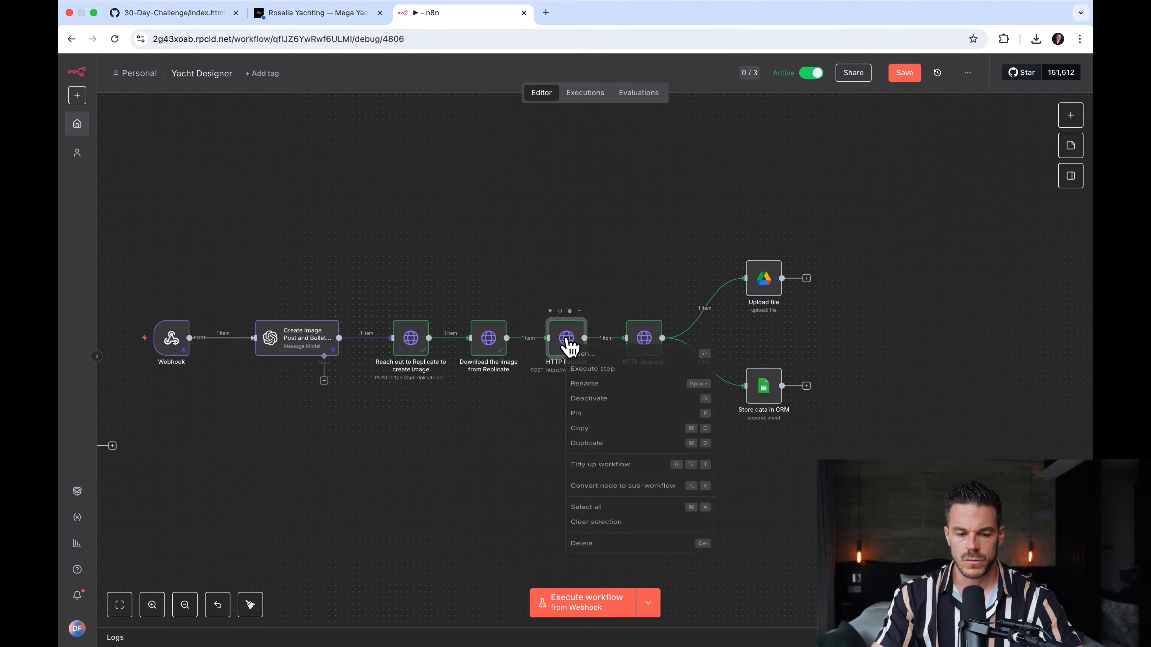
{"action": "left_click", "coordinate": [606, 393]}
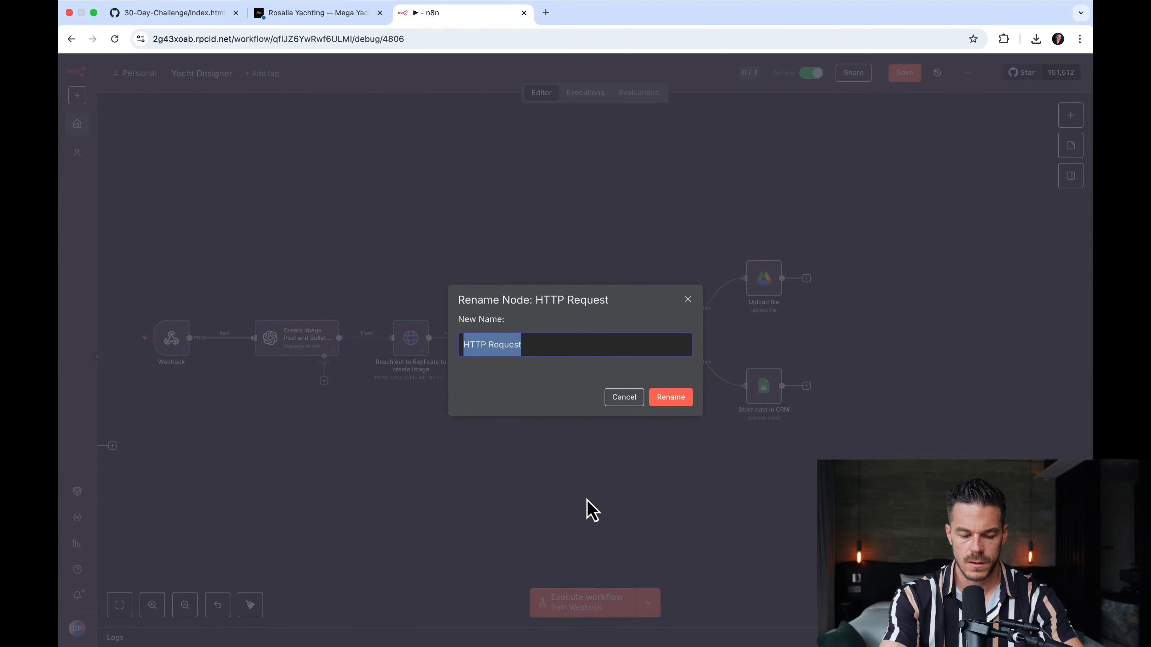
{"action": "type", "text": "C"}
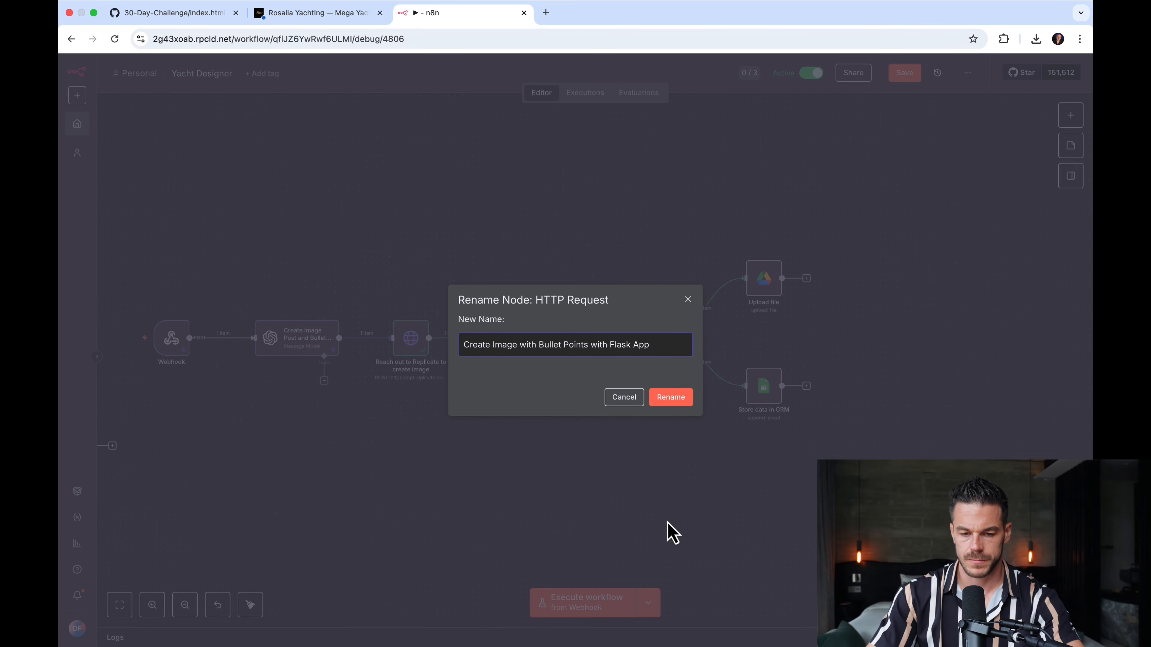
{"action": "left_click", "coordinate": [681, 401]}
Rename the HTTP Request1 node as "Download final edited Image from Flask App" and save the workflow.
{"action": "right_click", "coordinate": [646, 346]}
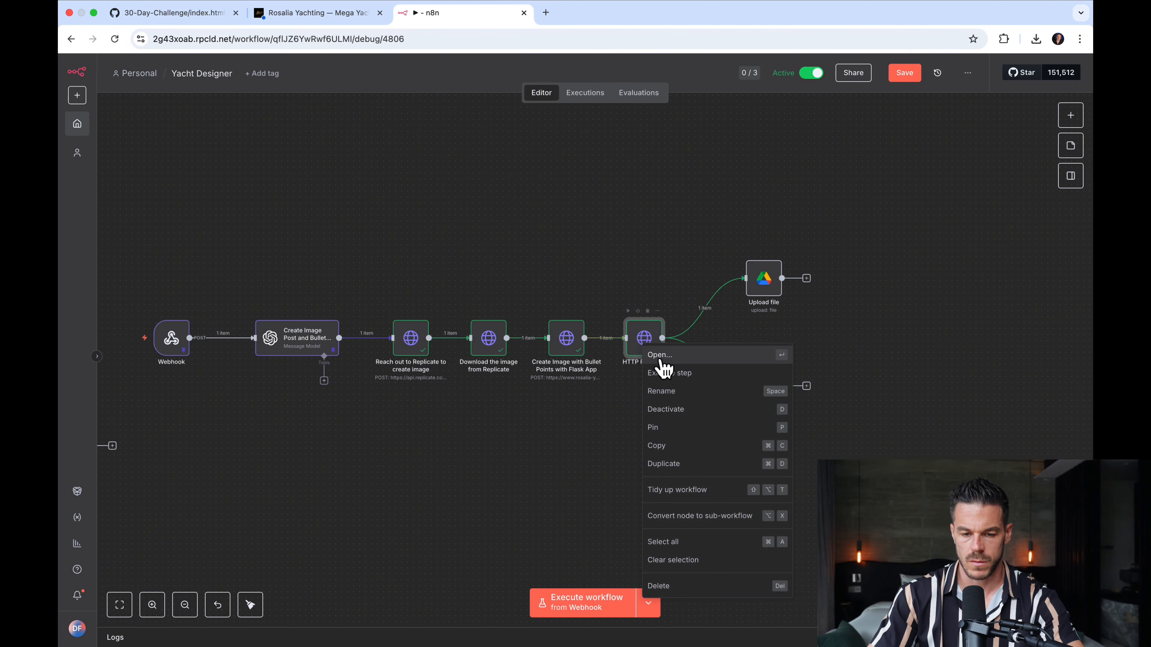
{"action": "left_click", "coordinate": [672, 393]}
{"action": "type", "text": "Dow"}
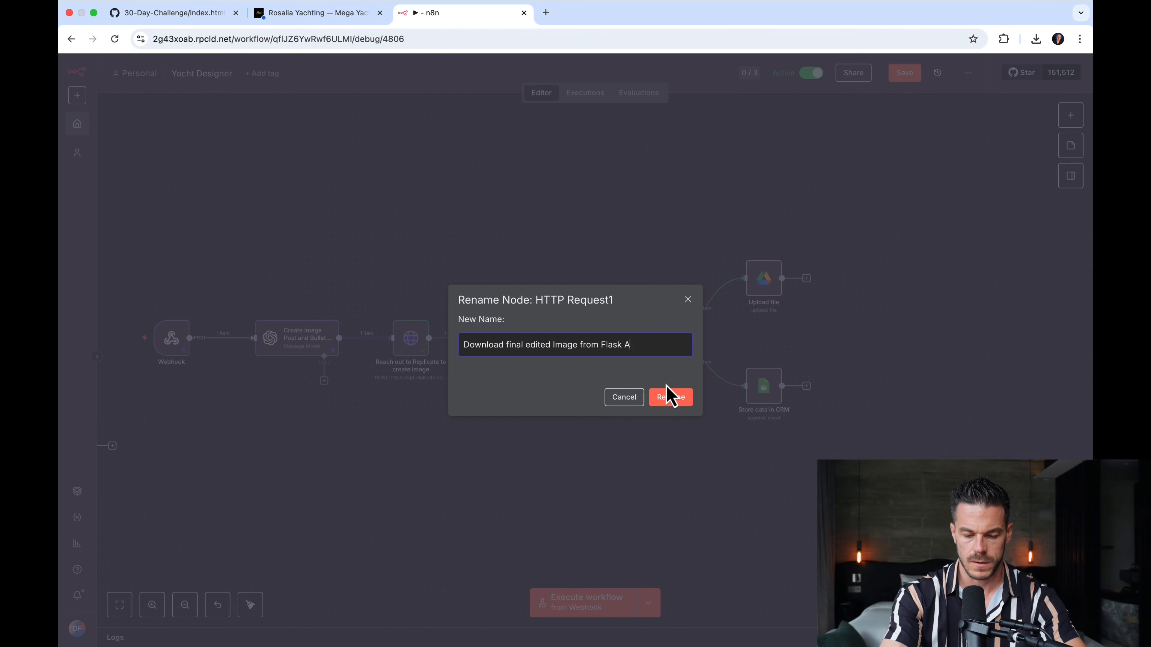
{"action": "left_click", "coordinate": [688, 398]}
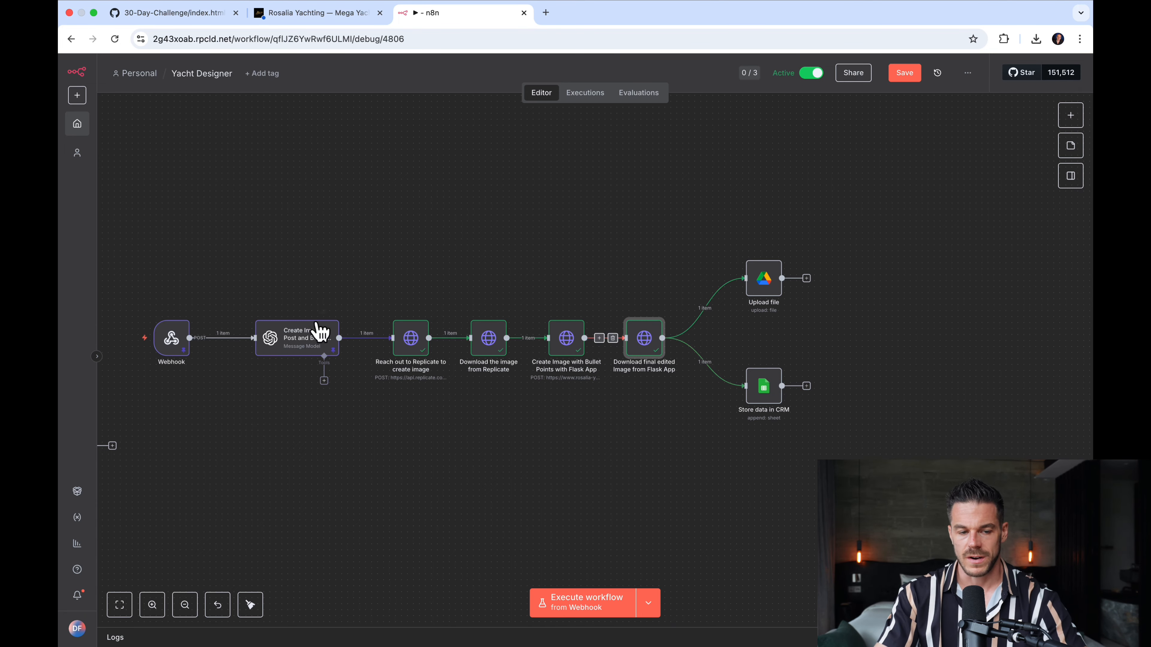
{"action": "left_click", "coordinate": [906, 75]}
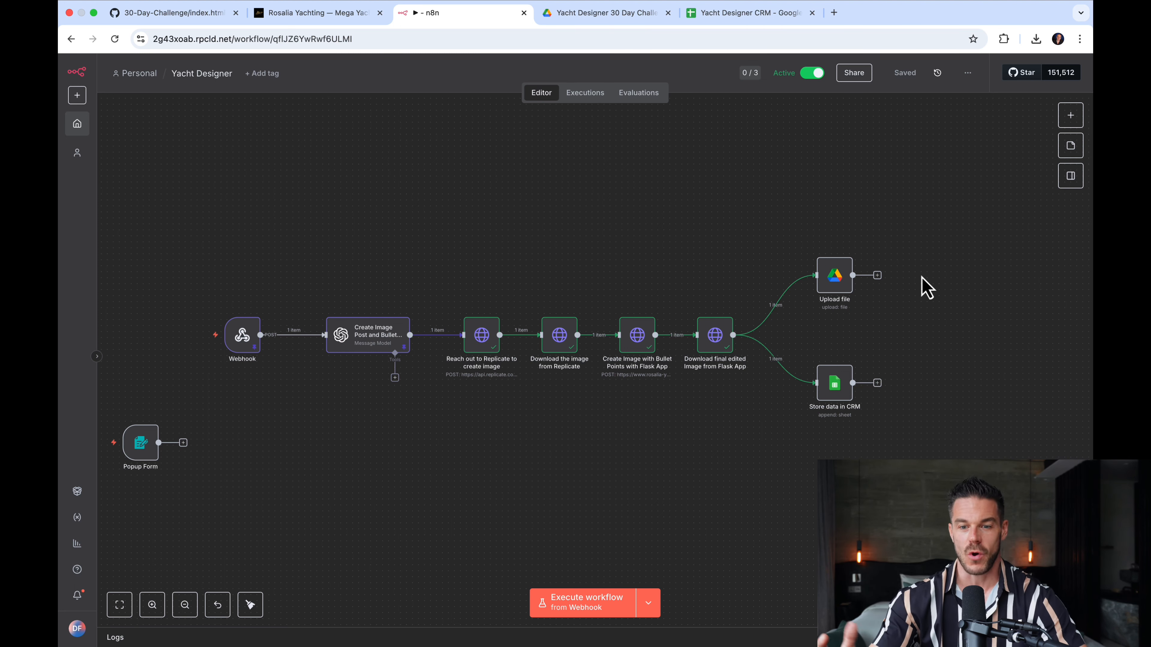
Add a Respond to Webhook node after the Upload file node and set it to respond with JSON.
{"action": "left_click", "coordinate": [878, 276]}
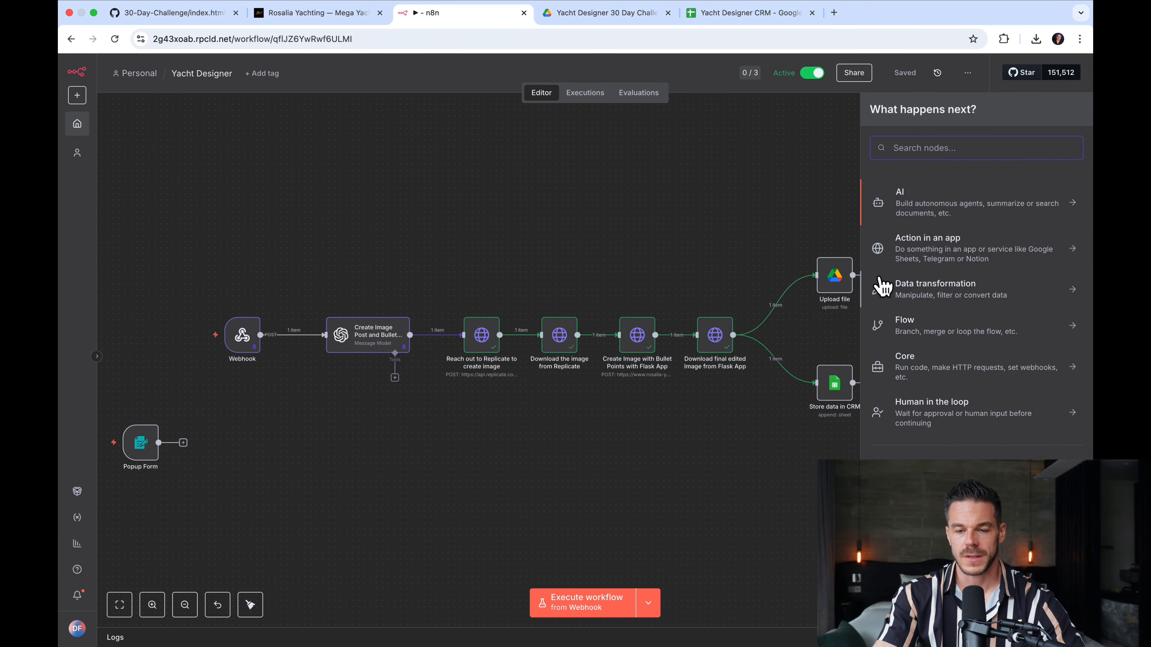
{"action": "type", "text": "webhook"}
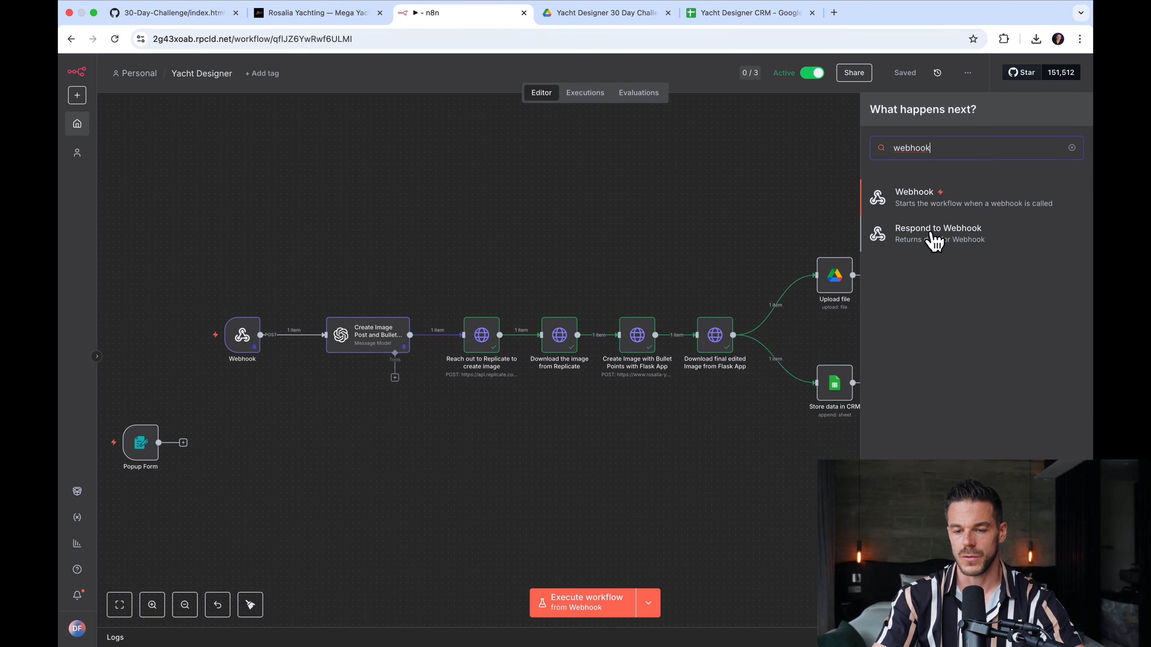
{"action": "left_click", "coordinate": [934, 240]}
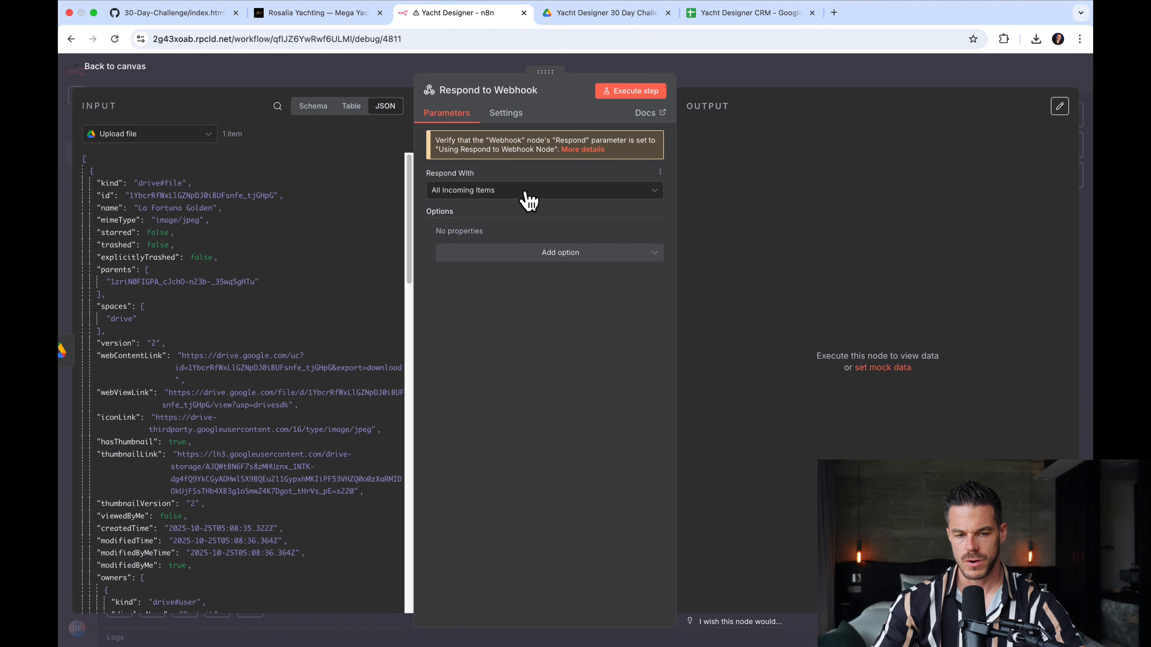
{"action": "left_click", "coordinate": [527, 195]}
{"action": "left_click", "coordinate": [560, 318]}
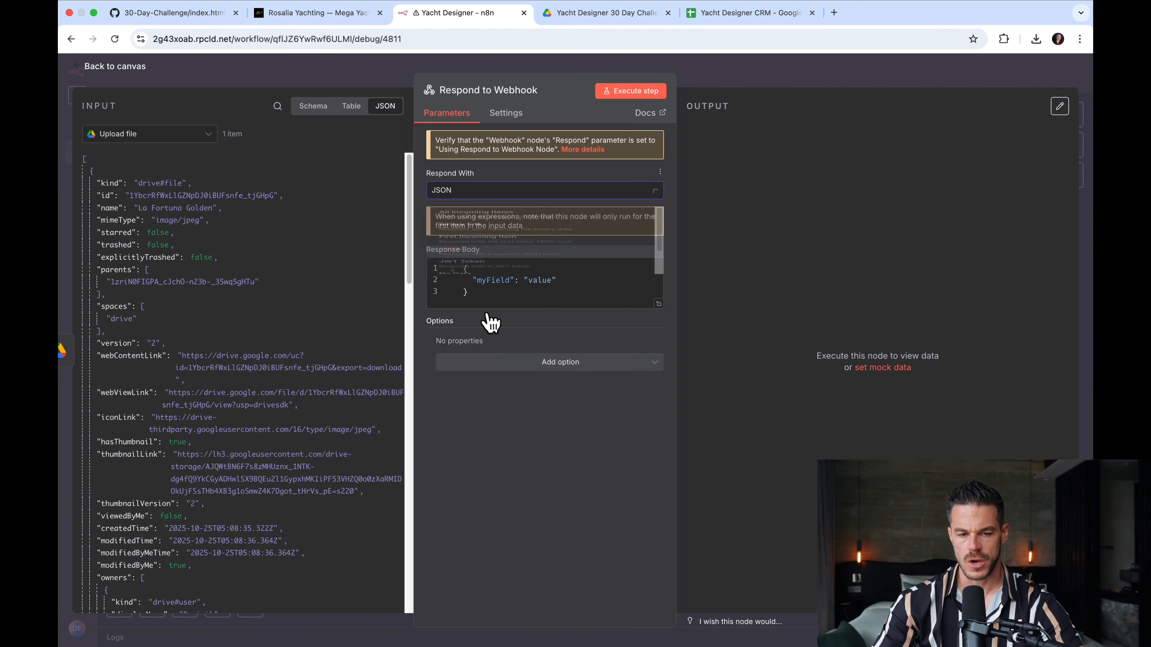
Change the response body's field name to image_url and empty its value, keeping the quotation marks.
{"action": "left_click_drag", "start_coordinate": [506, 281], "coordinate": [483, 280]}
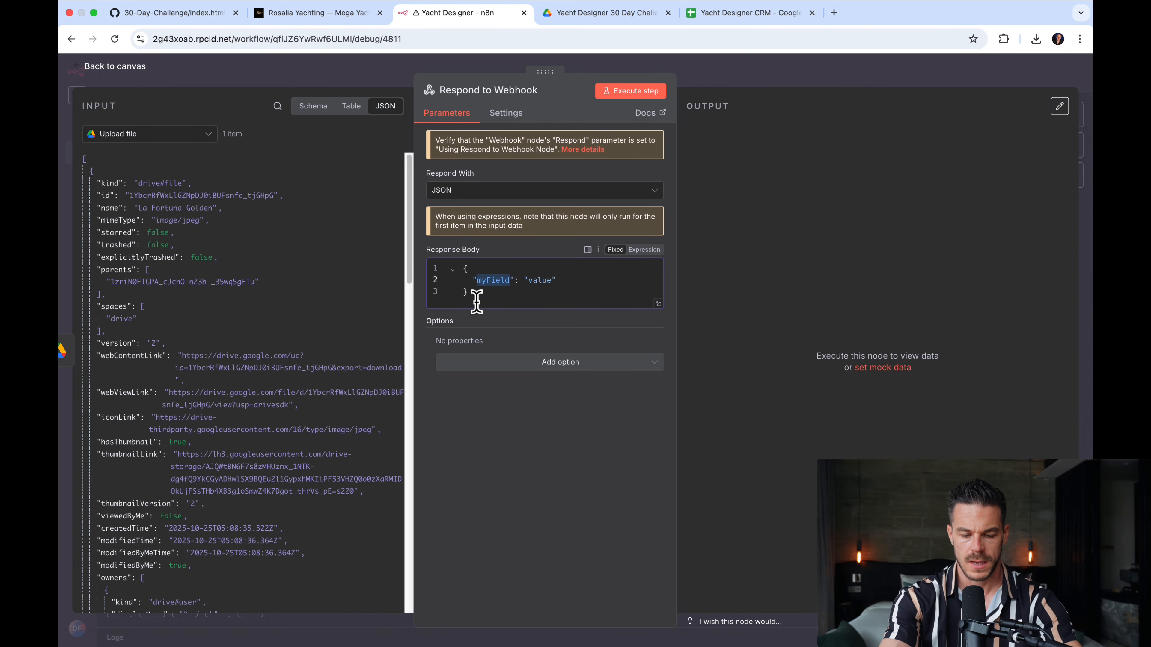
{"action": "type", "text": "image_ur"}
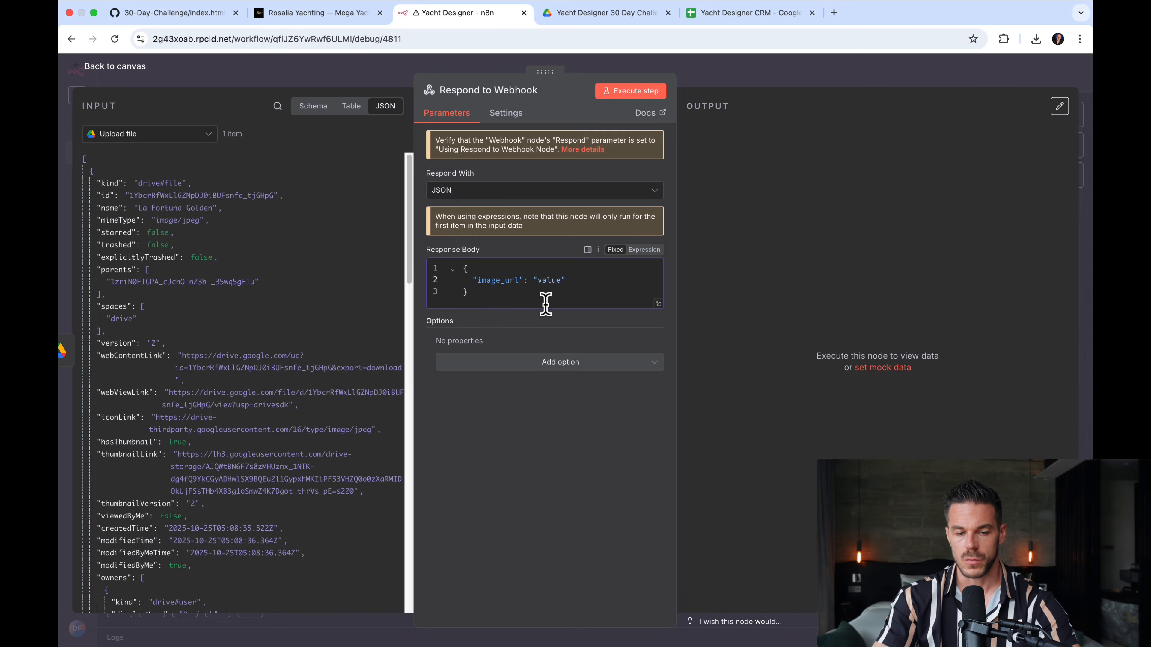
{"action": "left_click_drag", "start_coordinate": [561, 279], "coordinate": [540, 280]}
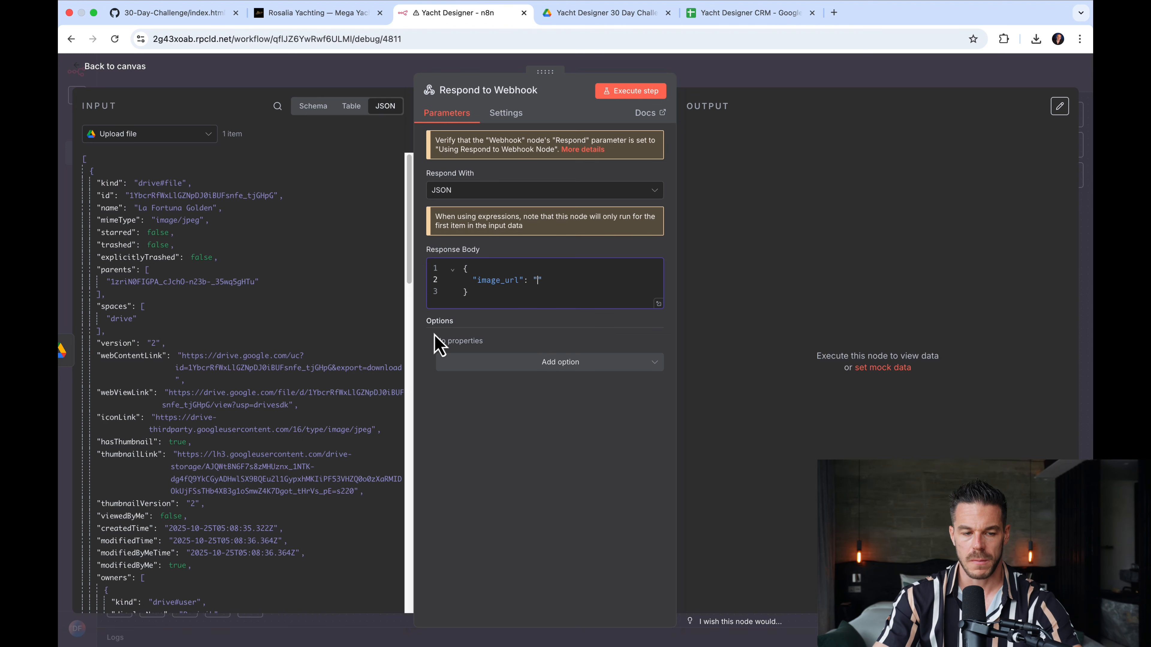
Insert download_url from the JSON output of the Download final edited Image from Flask App node into the response body.
{"action": "left_click", "coordinate": [206, 137]}
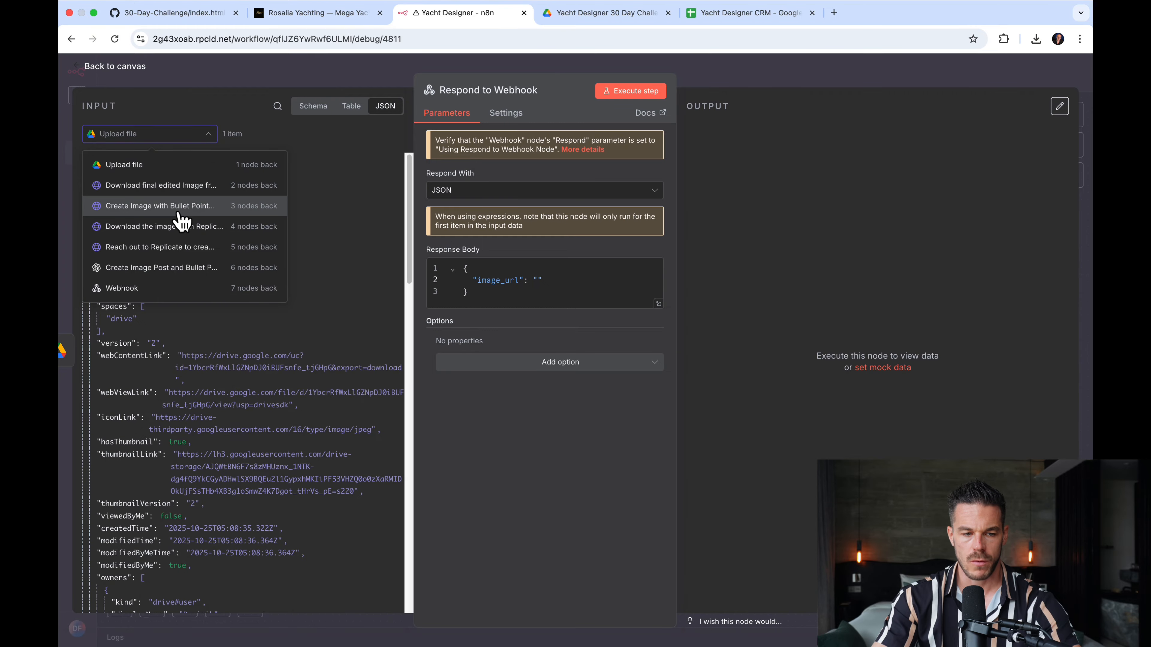
{"action": "left_click", "coordinate": [188, 190]}
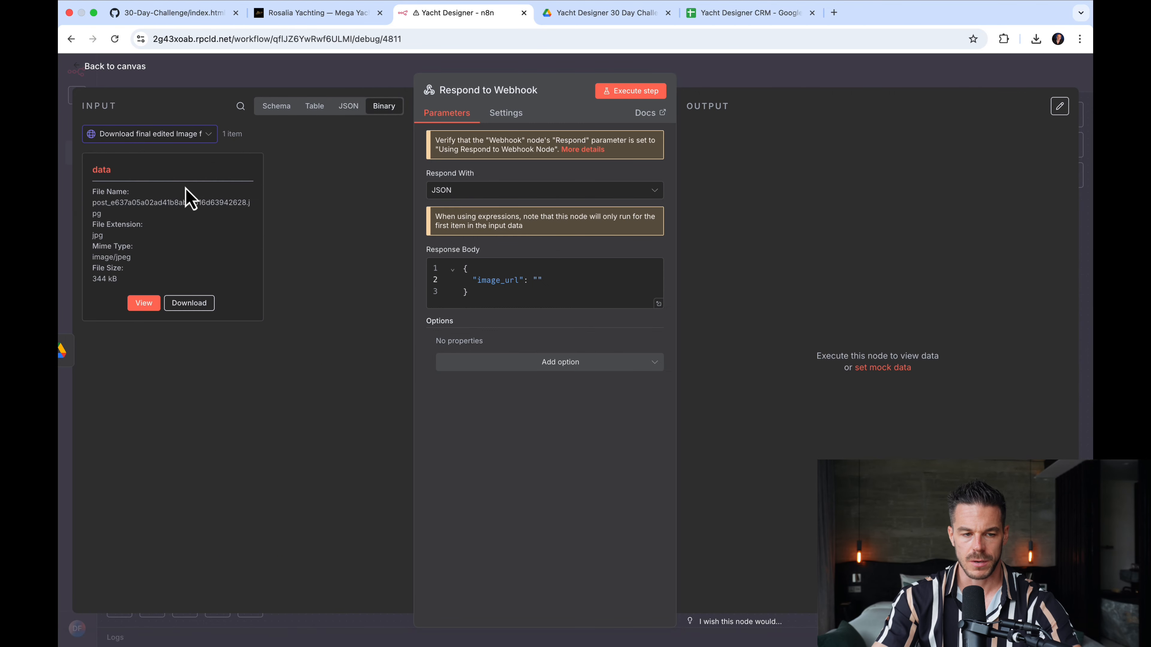
{"action": "left_click", "coordinate": [353, 111]}
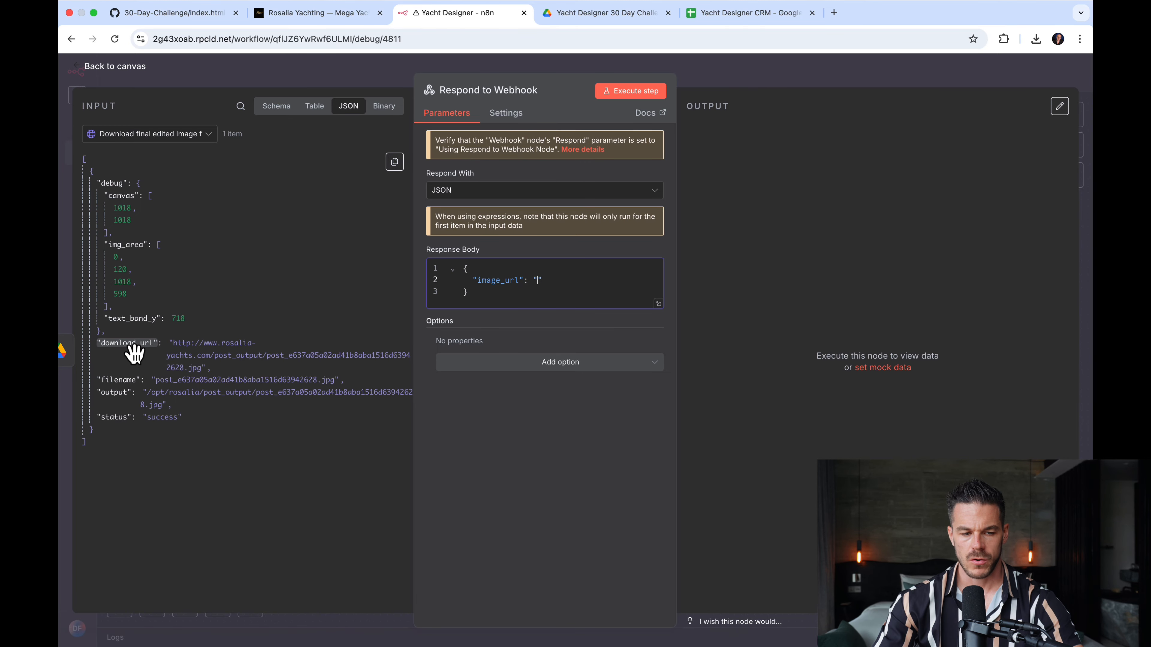
{"action": "left_click_drag", "start_coordinate": [133, 353], "coordinate": [526, 293]}
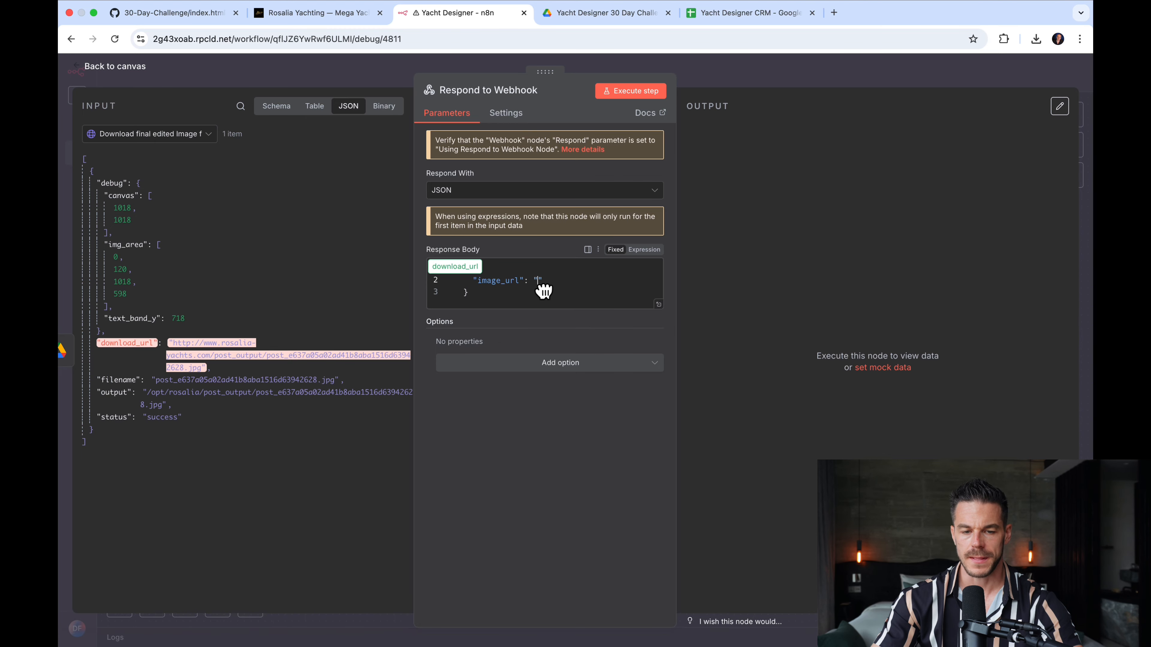
{"action": "left_click_drag", "start_coordinate": [544, 290], "coordinate": [542, 294]}
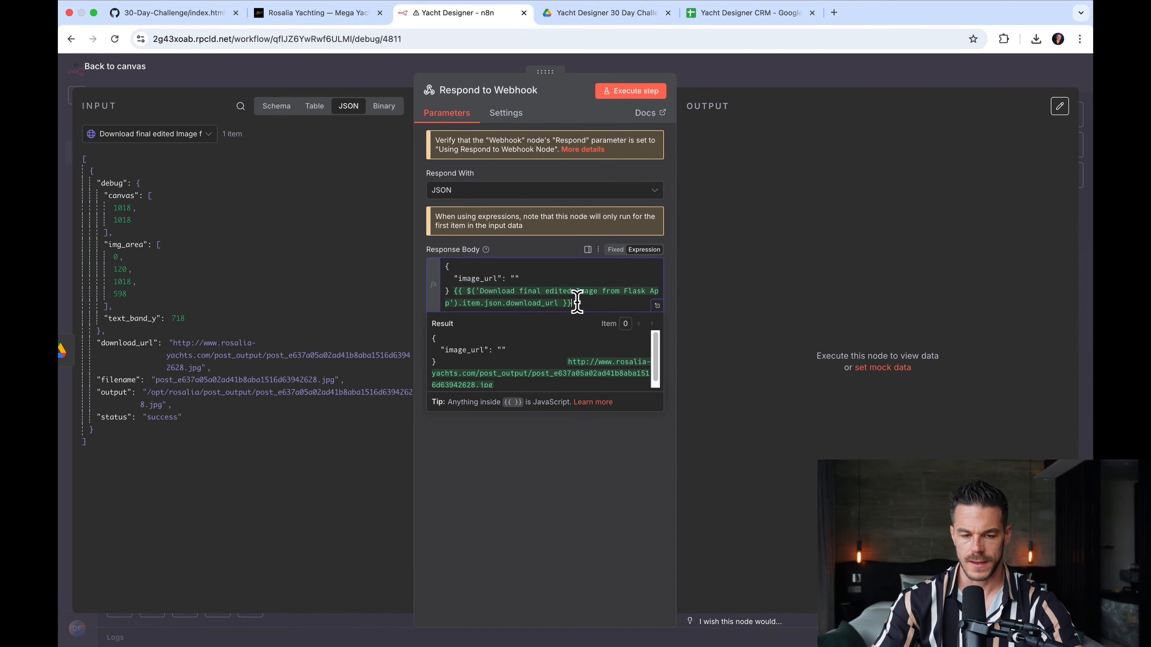
Move the download_url expression from the end of the response body to between the image_url value's quotation marks.
{"action": "left_click_drag", "start_coordinate": [573, 303], "coordinate": [455, 297]}
{"action": "key", "text": "ctrl+c"}
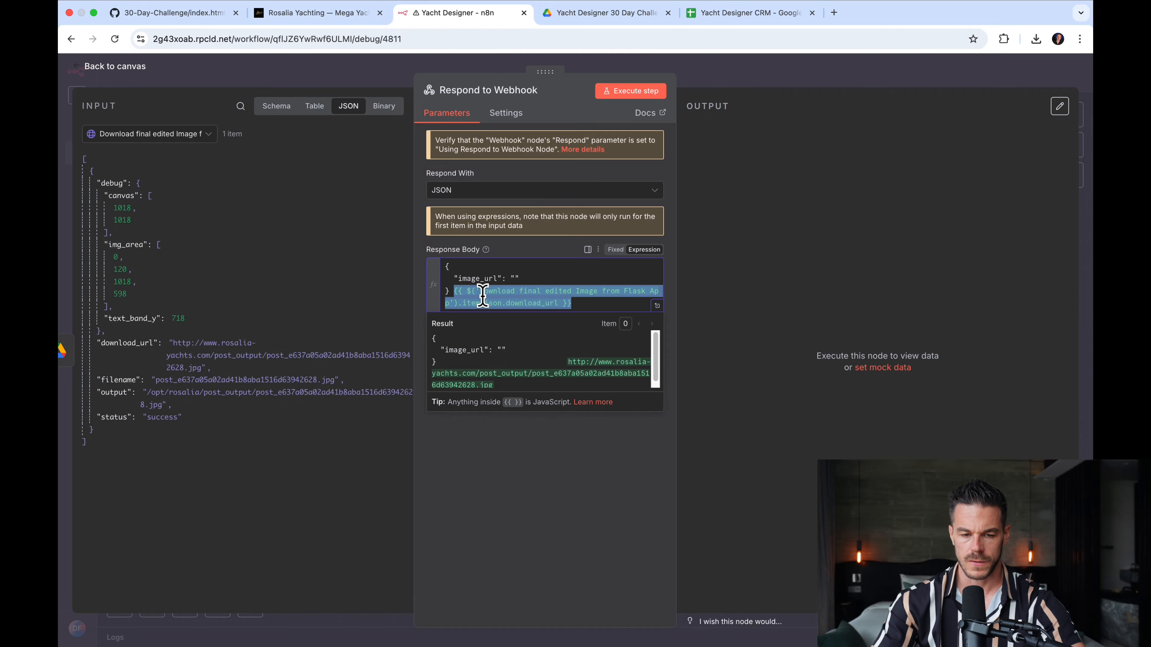
{"action": "key", "text": "BackSpace"}
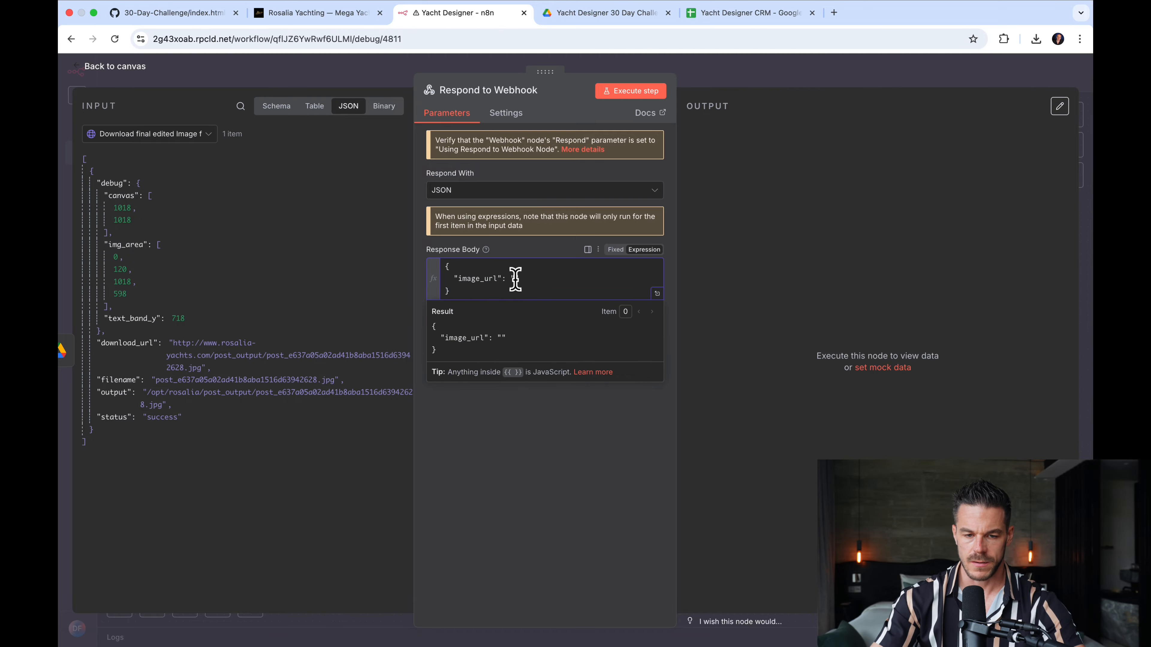
{"action": "key", "text": "ctrl+v"}
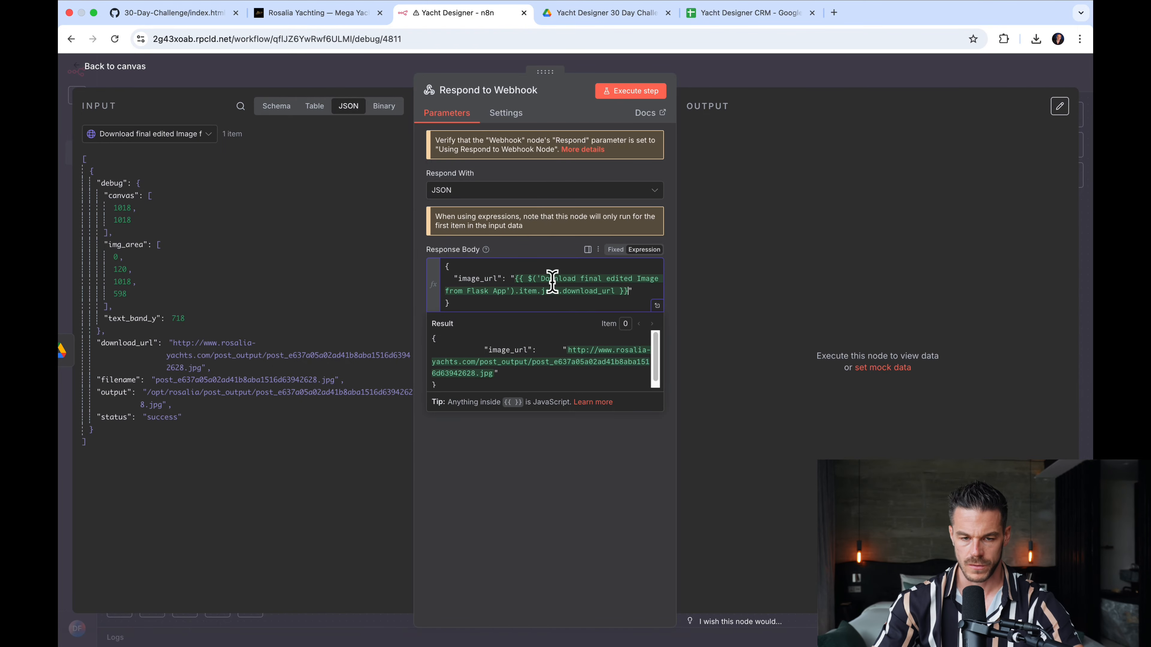
Return to the canvas and place the Respond to Webhook node directly beside the Upload file node.
{"action": "left_click", "coordinate": [132, 69]}
{"action": "scroll", "coordinate": [830, 336], "scroll_direction": "down", "scroll_amount": 3}
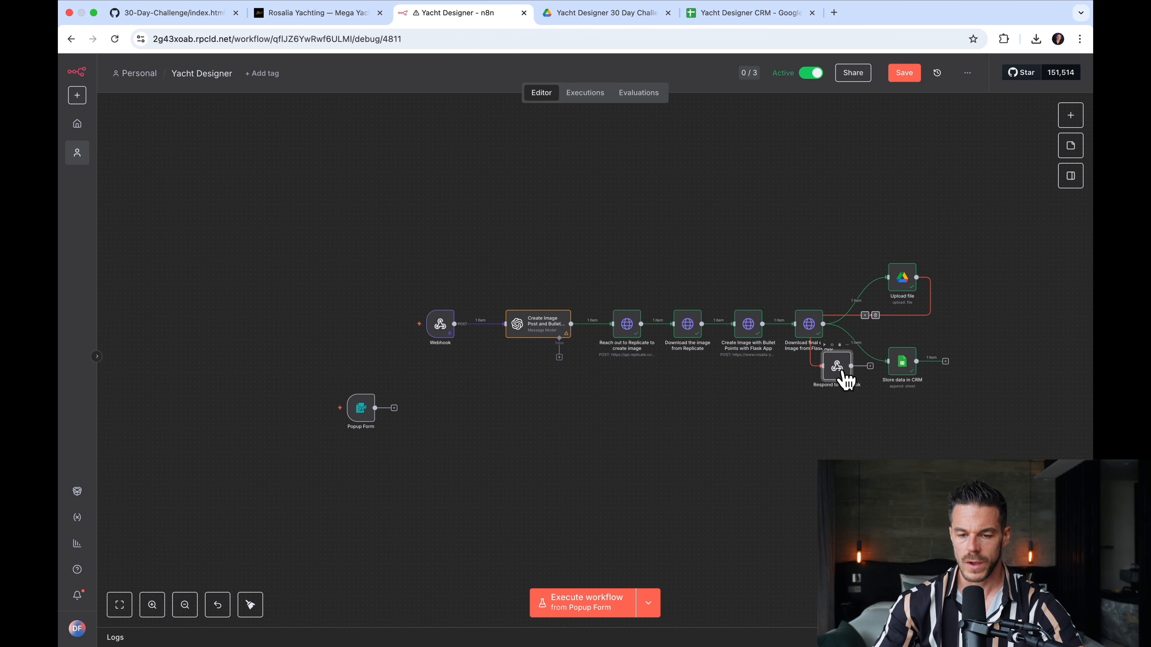
{"action": "left_click_drag", "start_coordinate": [840, 376], "coordinate": [974, 288]}
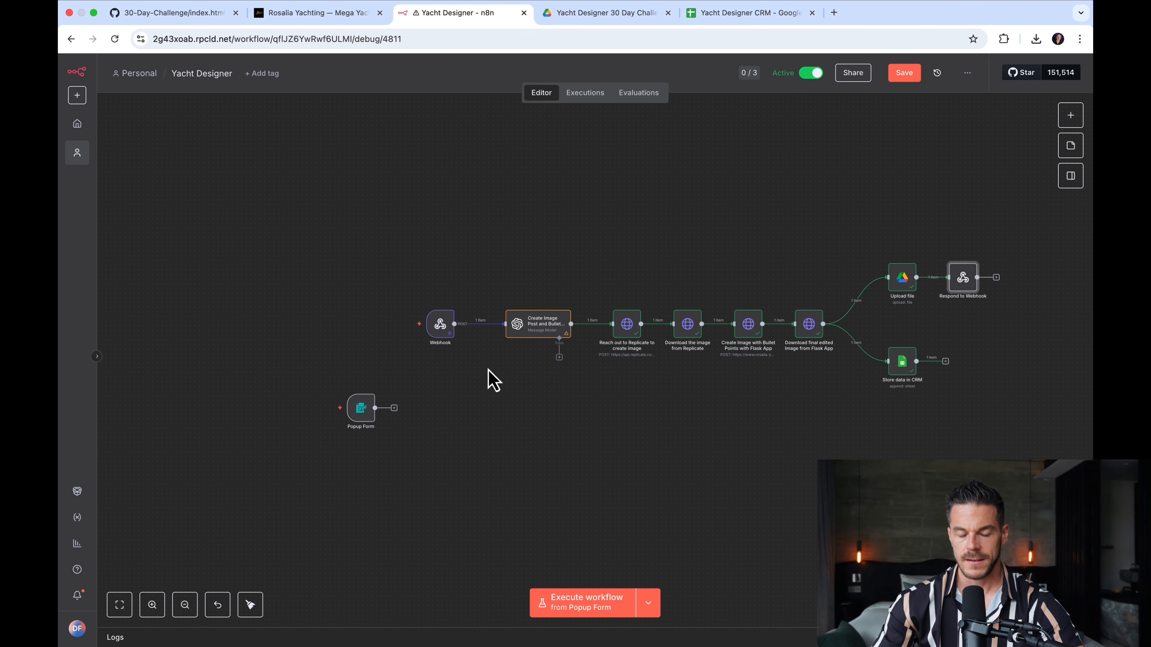
Set the Webhook node to respond using the 'Respond to Webhook' node, return to the canvas and save the workflow.
{"action": "double_click", "coordinate": [444, 330]}
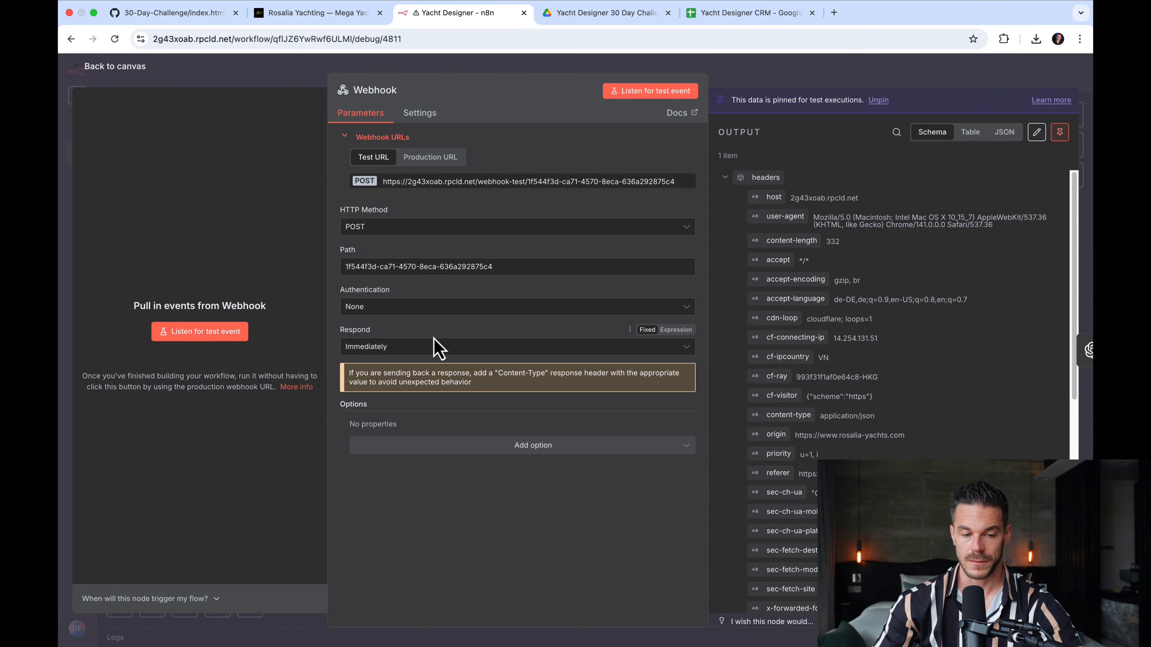
{"action": "left_click", "coordinate": [426, 351]}
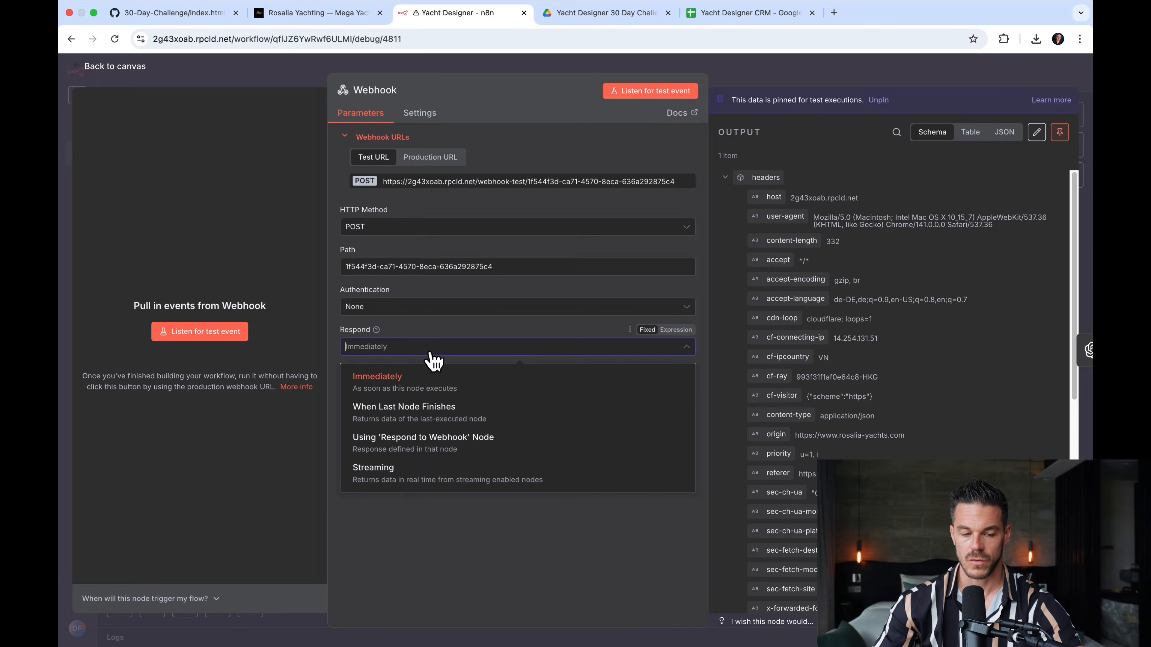
{"action": "left_click", "coordinate": [470, 450]}
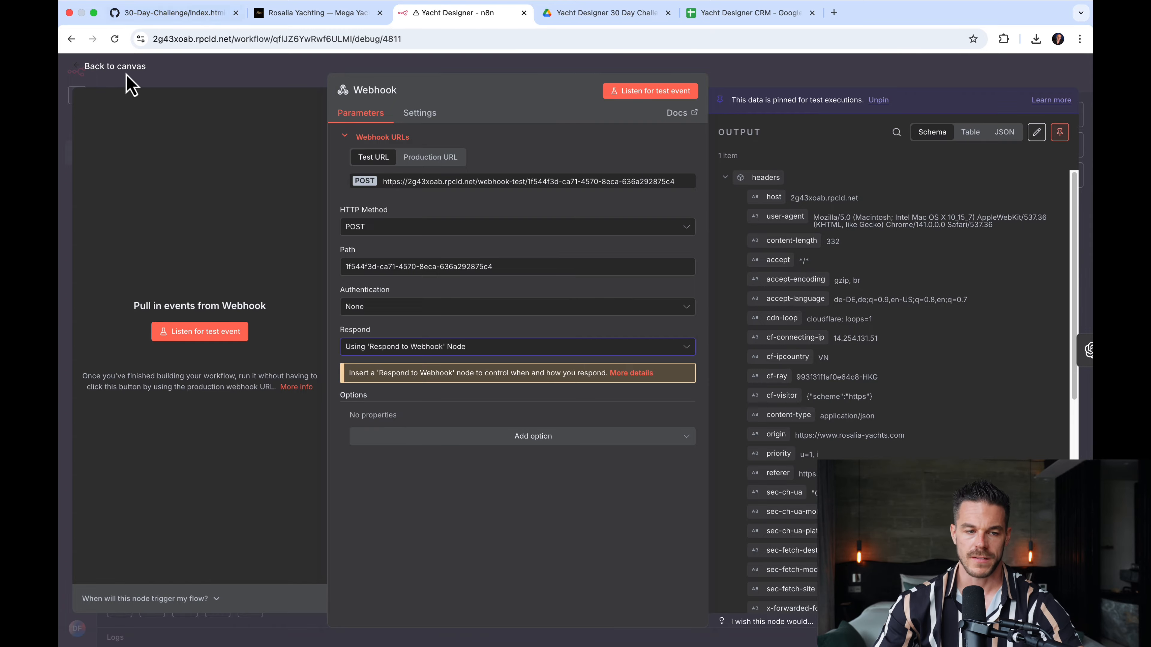
{"action": "left_click", "coordinate": [116, 66]}
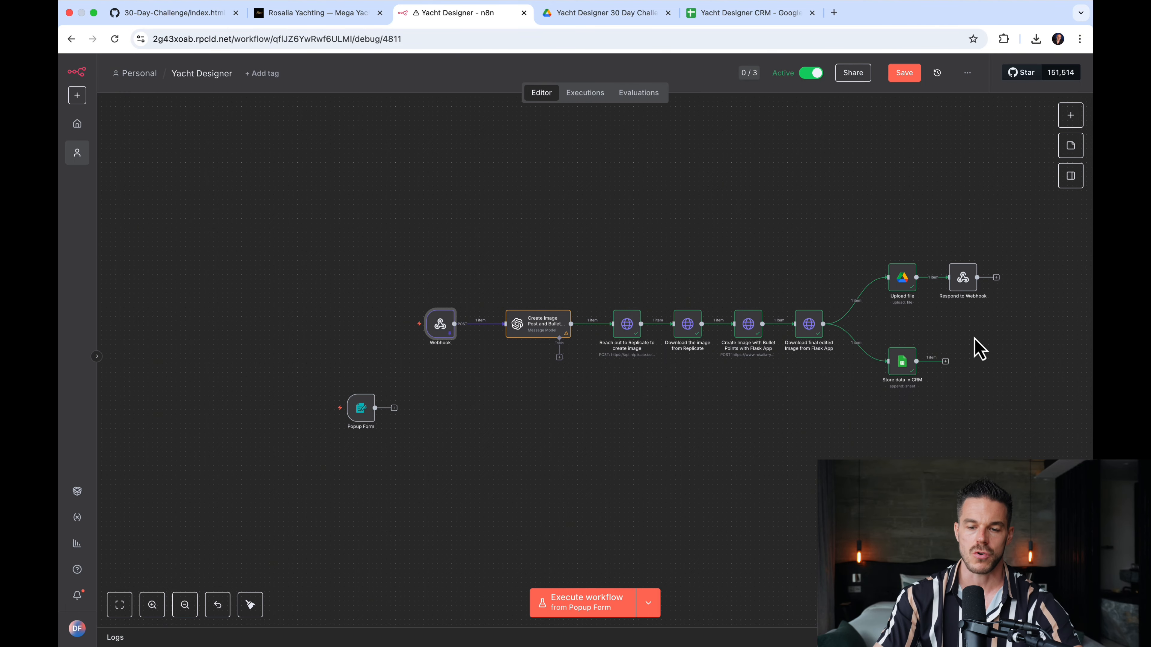
{"action": "left_click", "coordinate": [901, 75]}
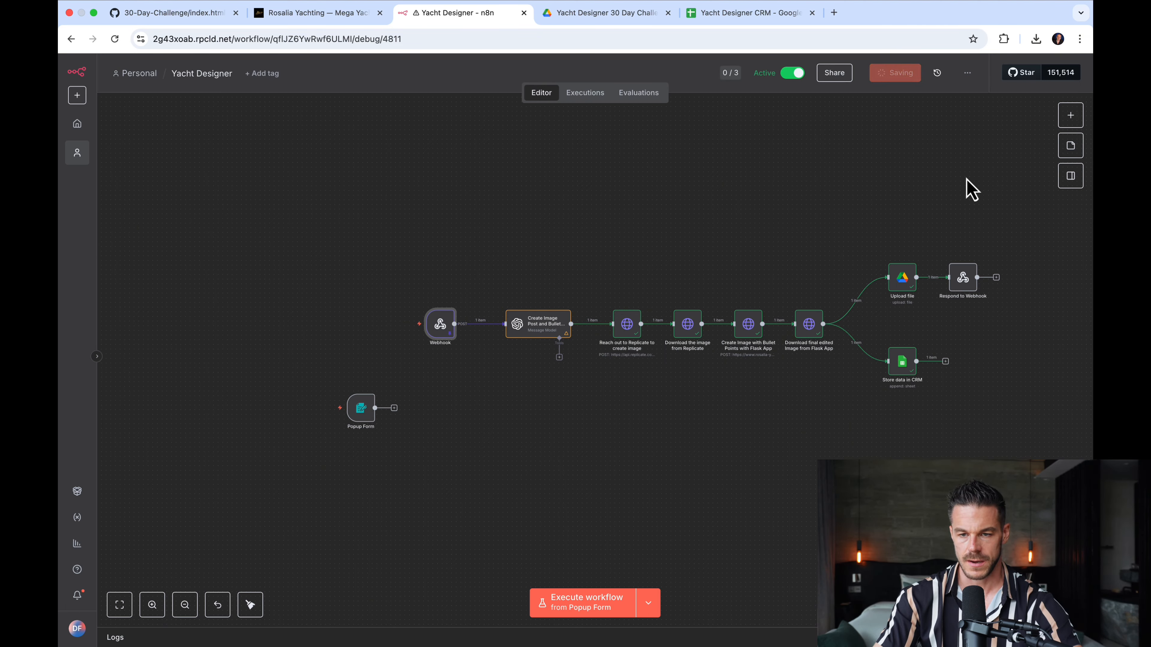
Switch to the Rosalia Yachting website, reload the page and go to the Yacht Creator form.
{"action": "scroll", "coordinate": [974, 326], "scroll_direction": "right", "scroll_amount": 5}
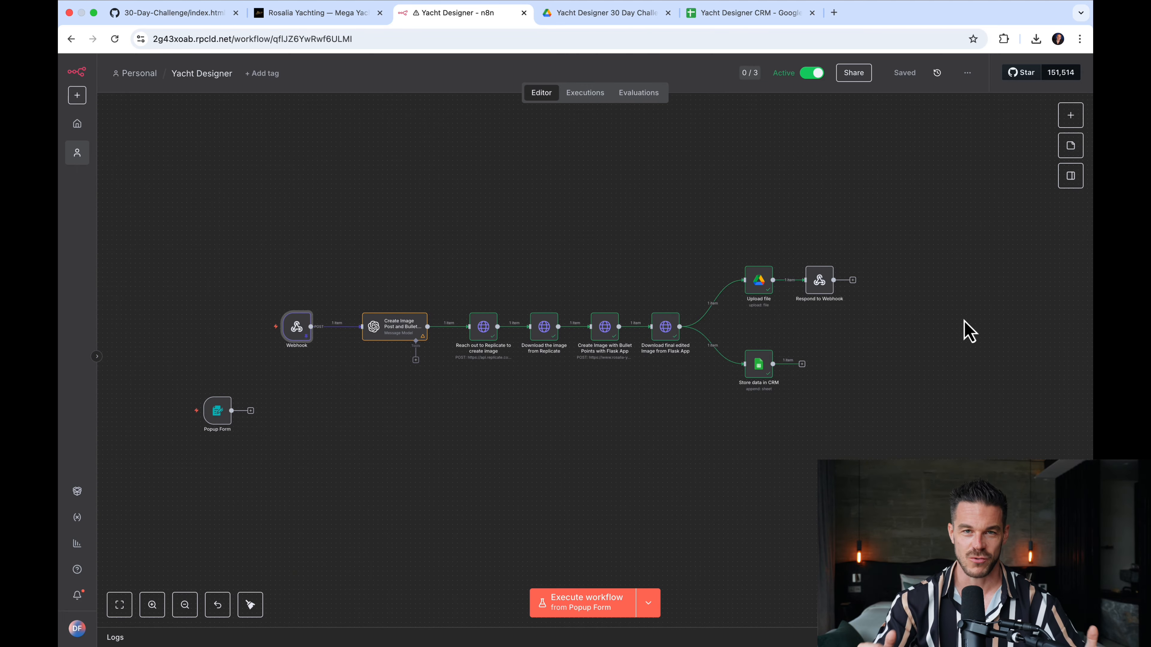
{"action": "left_click", "coordinate": [313, 14]}
{"action": "scroll", "coordinate": [507, 229], "scroll_direction": "up", "scroll_amount": 10}
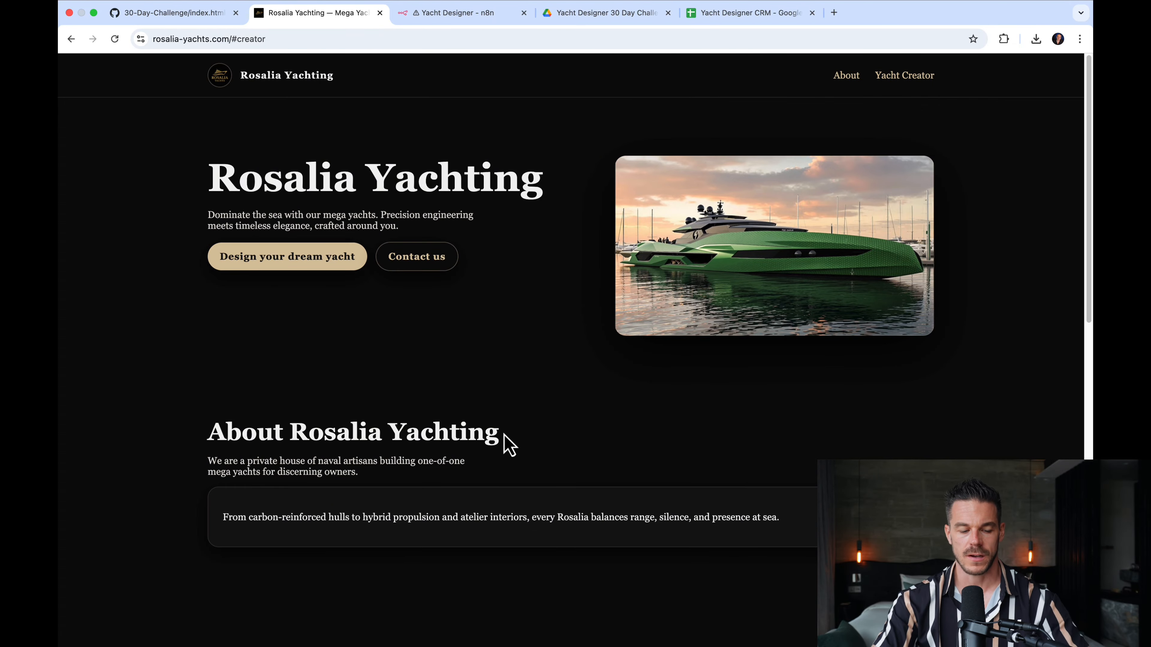
{"action": "key", "text": "super+r"}
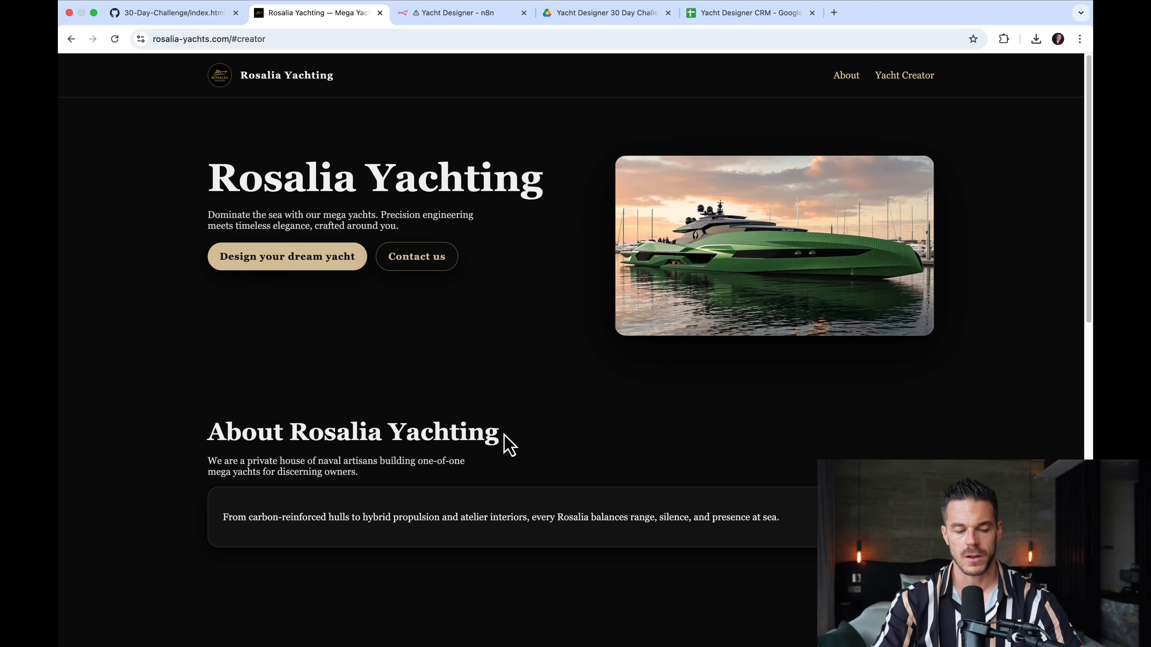
{"action": "scroll", "coordinate": [422, 377], "scroll_direction": "down", "scroll_amount": 10}
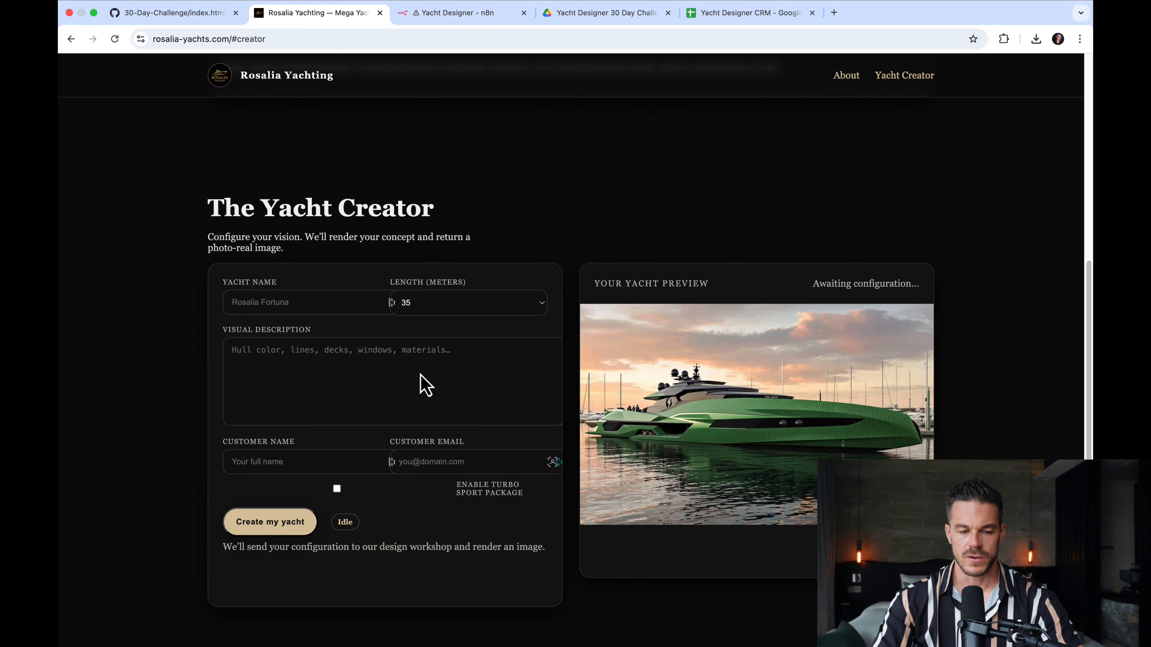
Enter the yacht name The Black Beast, length 25, and the description "A stunning sport yacht looking like out of a batman movie. It has a jet engine including afterburner.".
{"action": "left_click", "coordinate": [312, 297]}
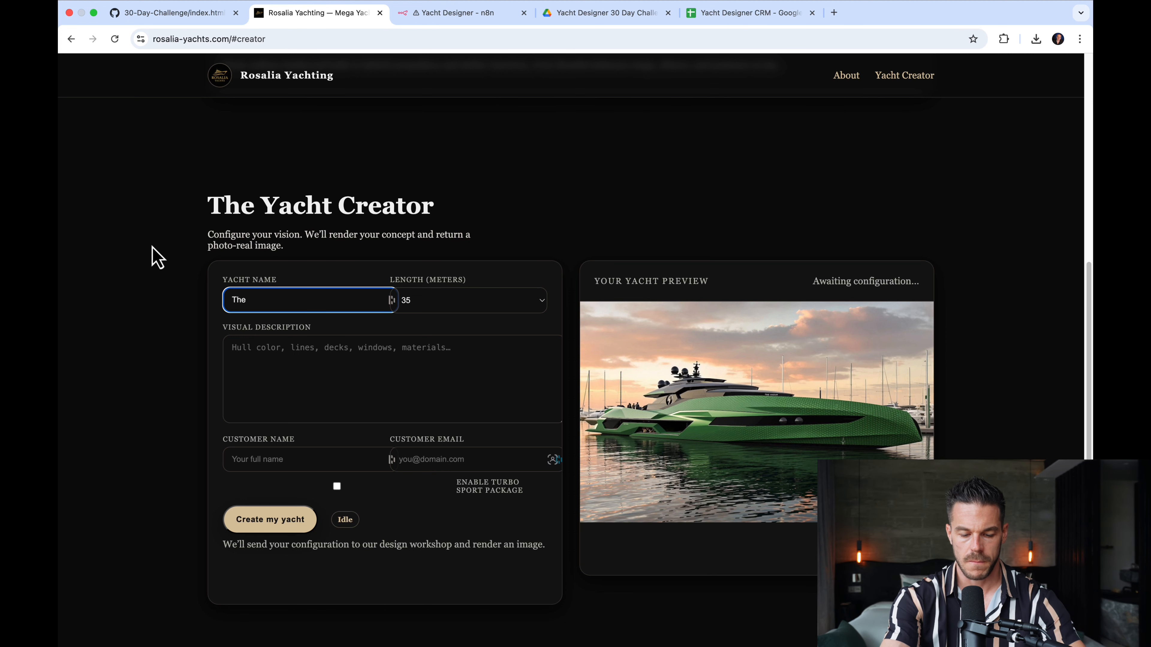
{"action": "type", "text": "The Black Beast"}
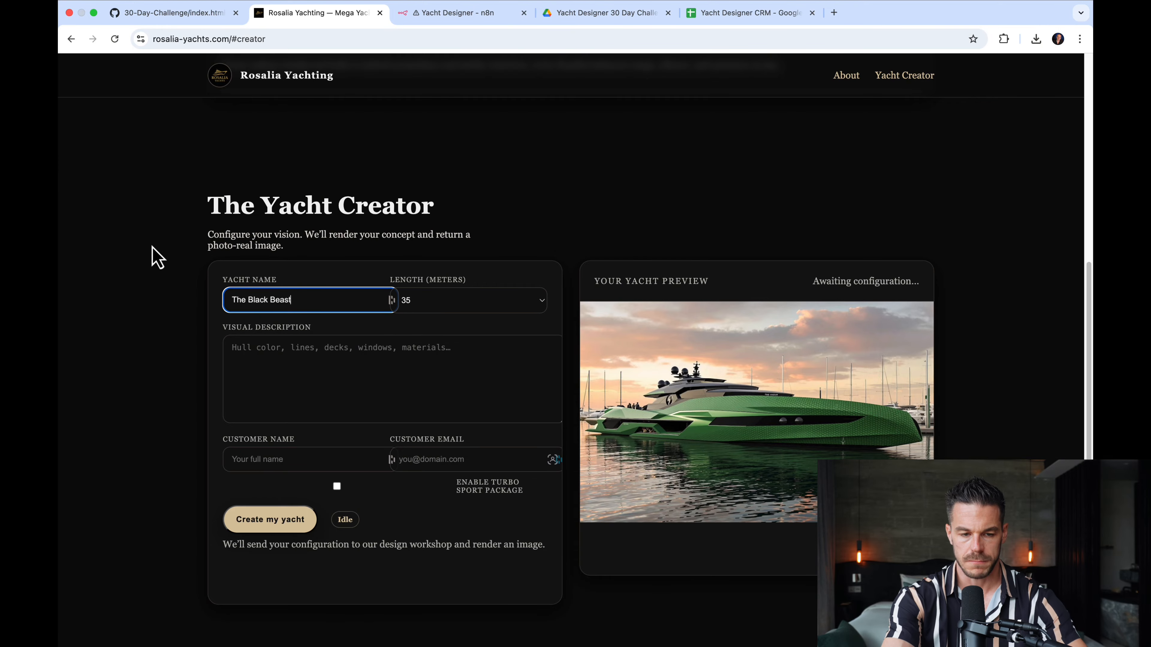
{"action": "left_click", "coordinate": [434, 296]}
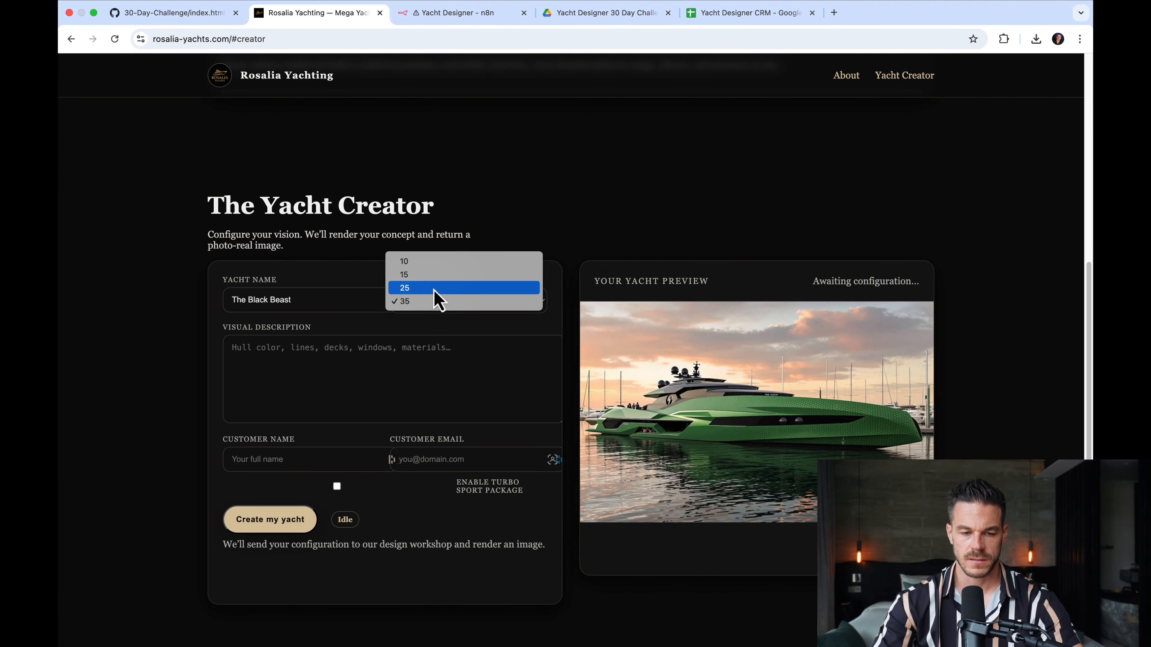
{"action": "left_click", "coordinate": [434, 288]}
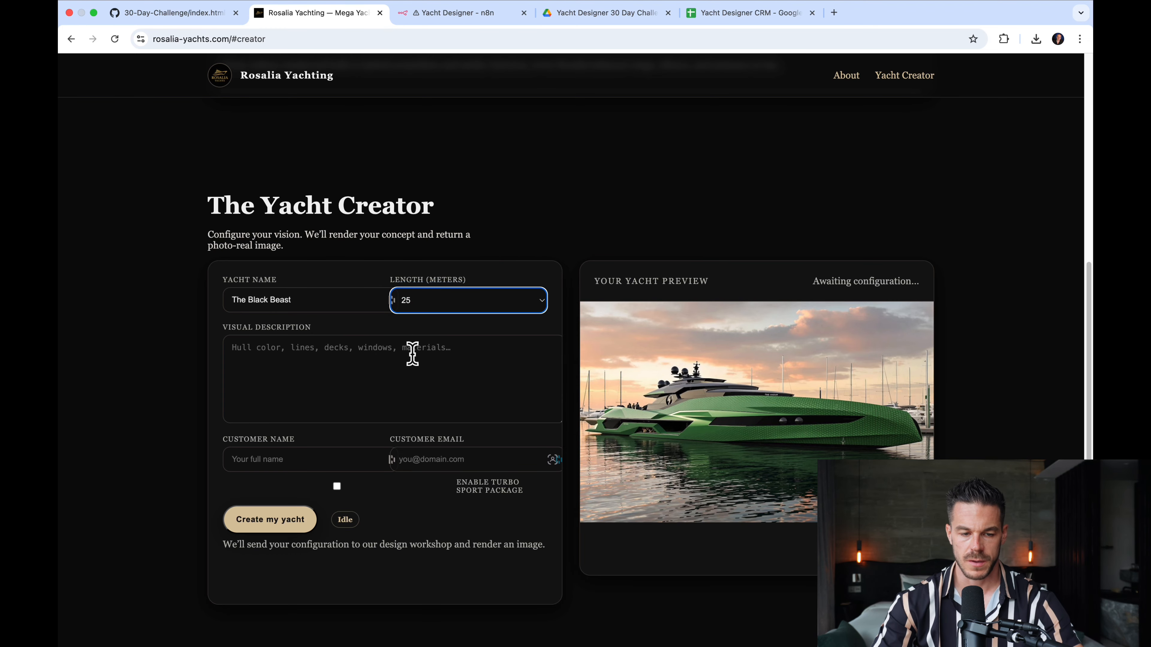
{"action": "left_click", "coordinate": [380, 359]}
{"action": "type", "text": "A stunning sport yacht looking like out of a batman movie. It has a jet engine including afterburner."}
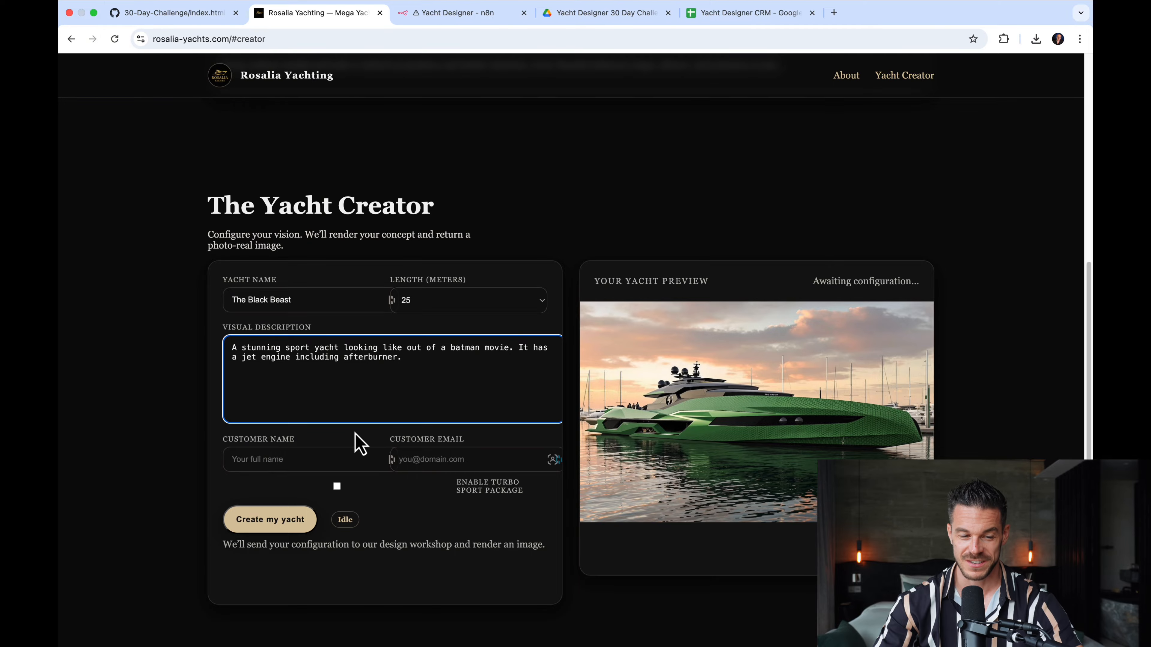
Fill in the customer's name and email, enable the turbo sport package and submit the yacht configuration.
{"action": "left_click", "coordinate": [301, 452]}
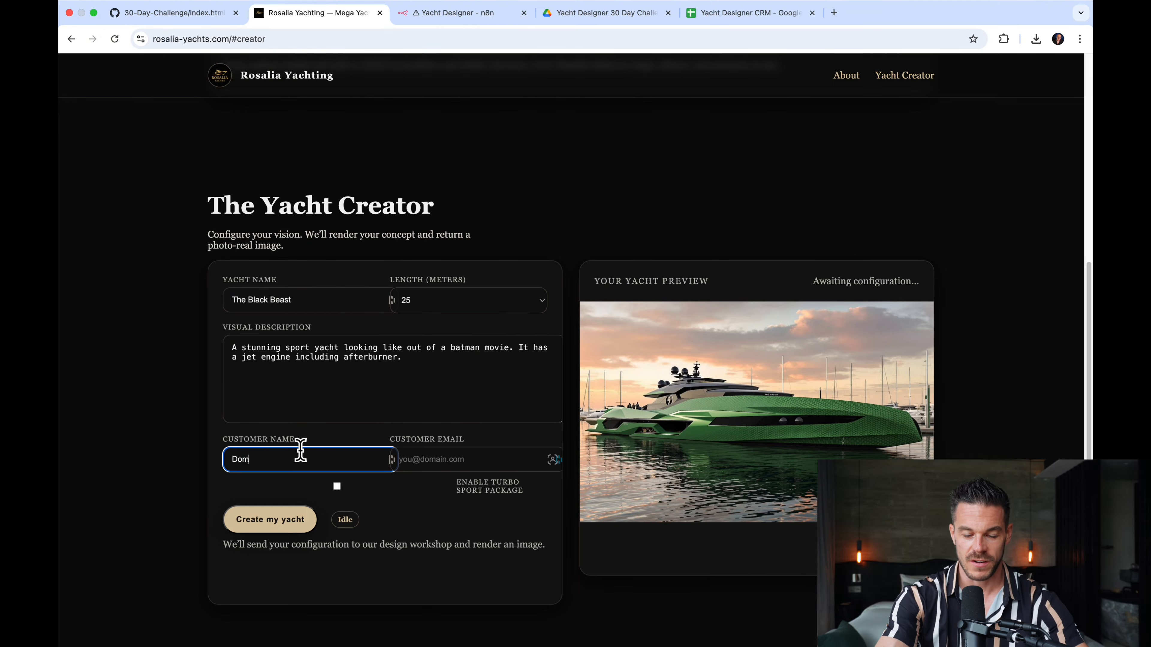
{"action": "left_click", "coordinate": [439, 454]}
{"action": "type", "text": "test"}
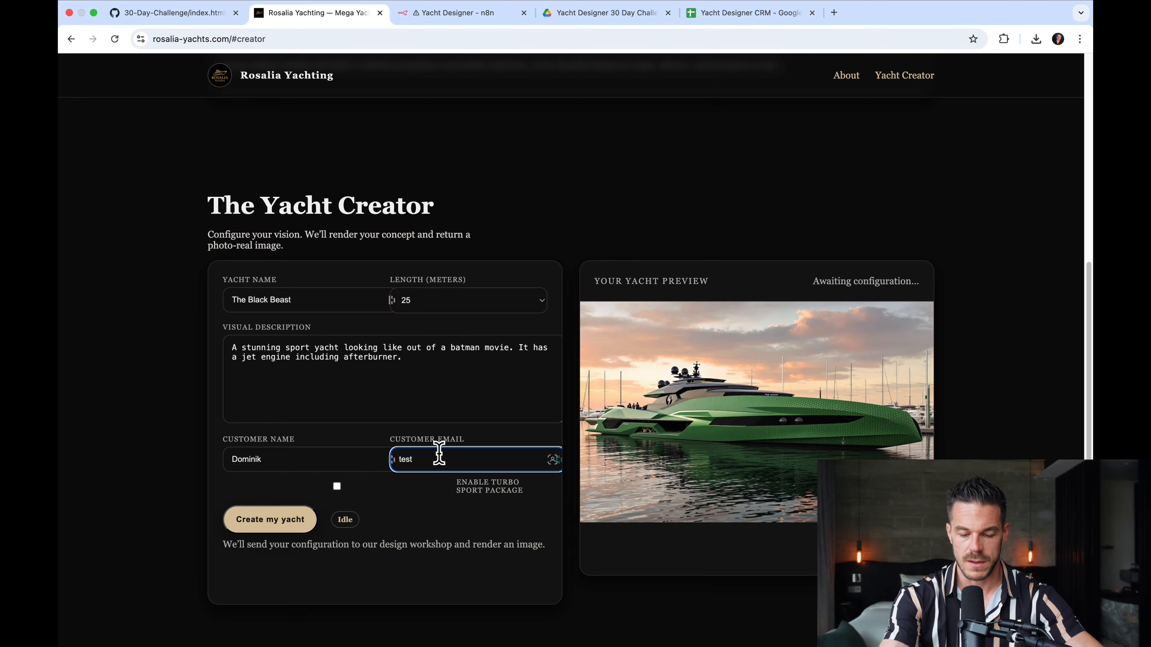
{"action": "type", "text": "@gmail.com"}
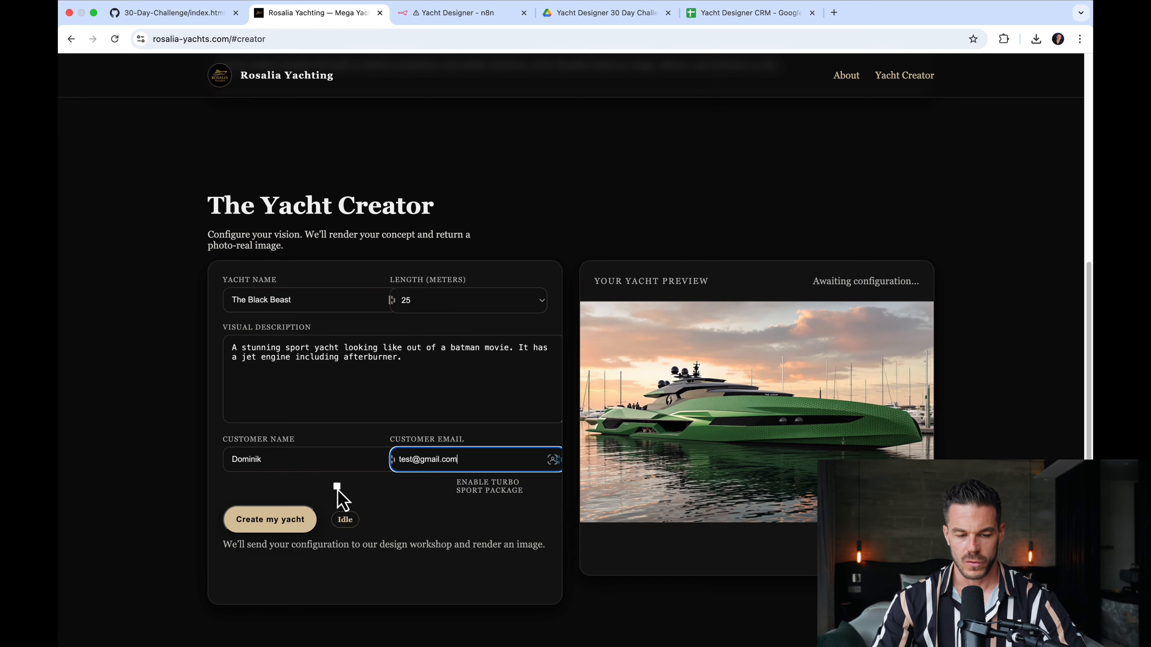
{"action": "left_click", "coordinate": [337, 486]}
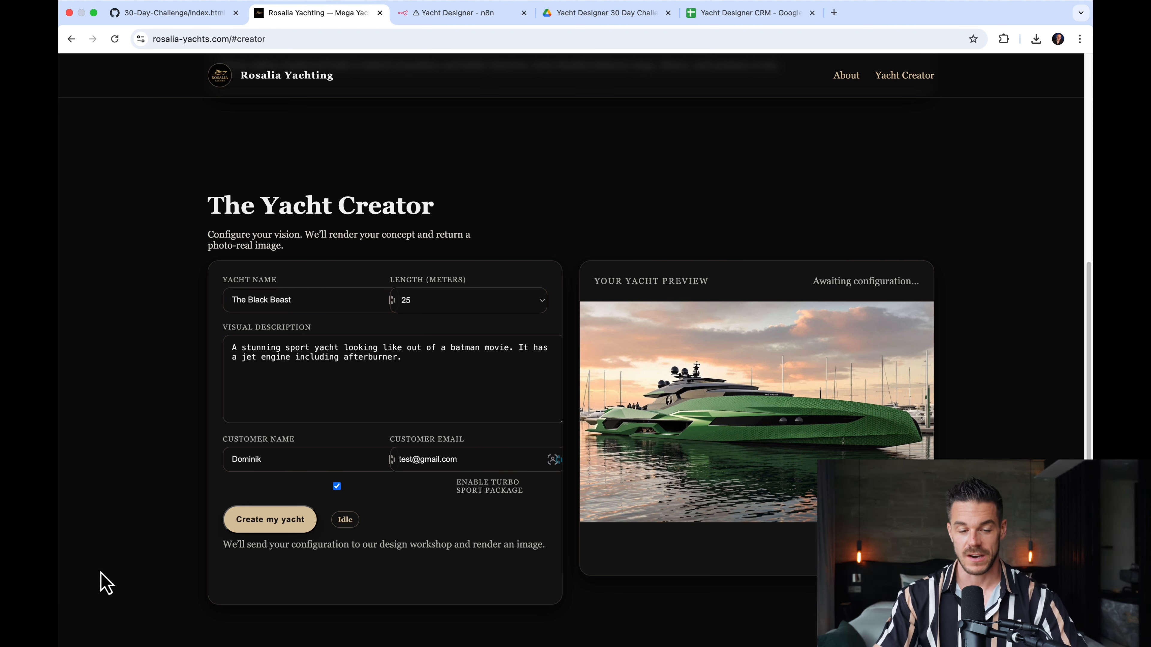
{"action": "left_click", "coordinate": [274, 523]}
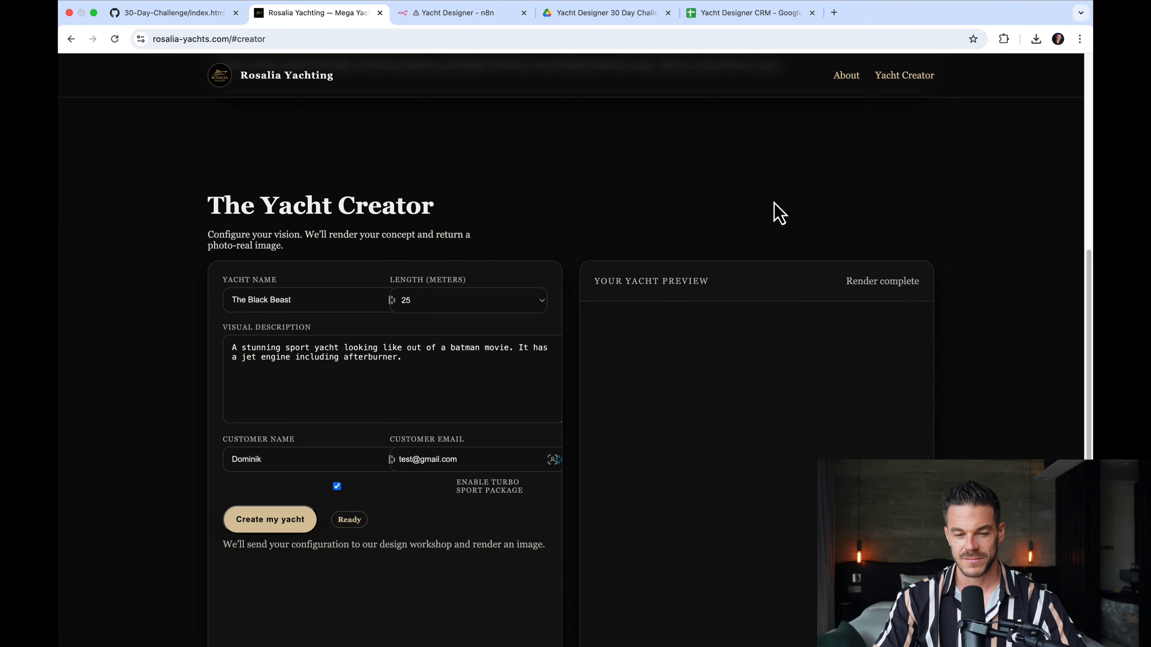
Examine the rendered yacht post in the preview, enlarge it to read its bullet points, and close the enlarged view.
{"action": "scroll", "coordinate": [839, 153], "scroll_direction": "down", "scroll_amount": 1}
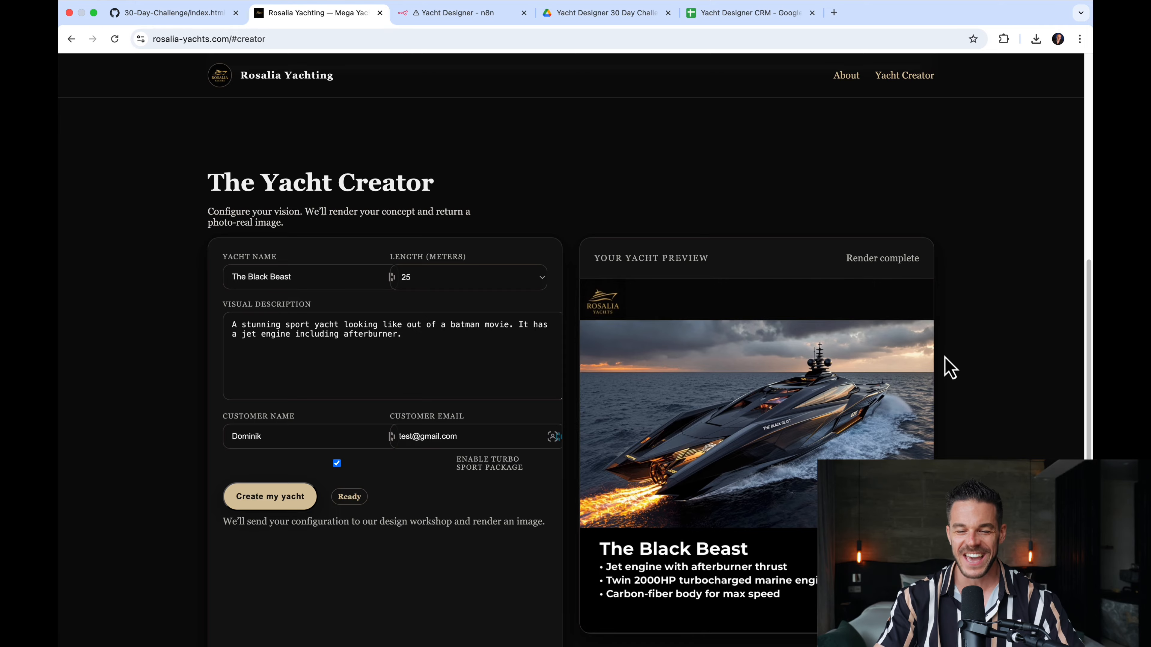
{"action": "scroll", "coordinate": [930, 383], "scroll_direction": "down", "scroll_amount": 5}
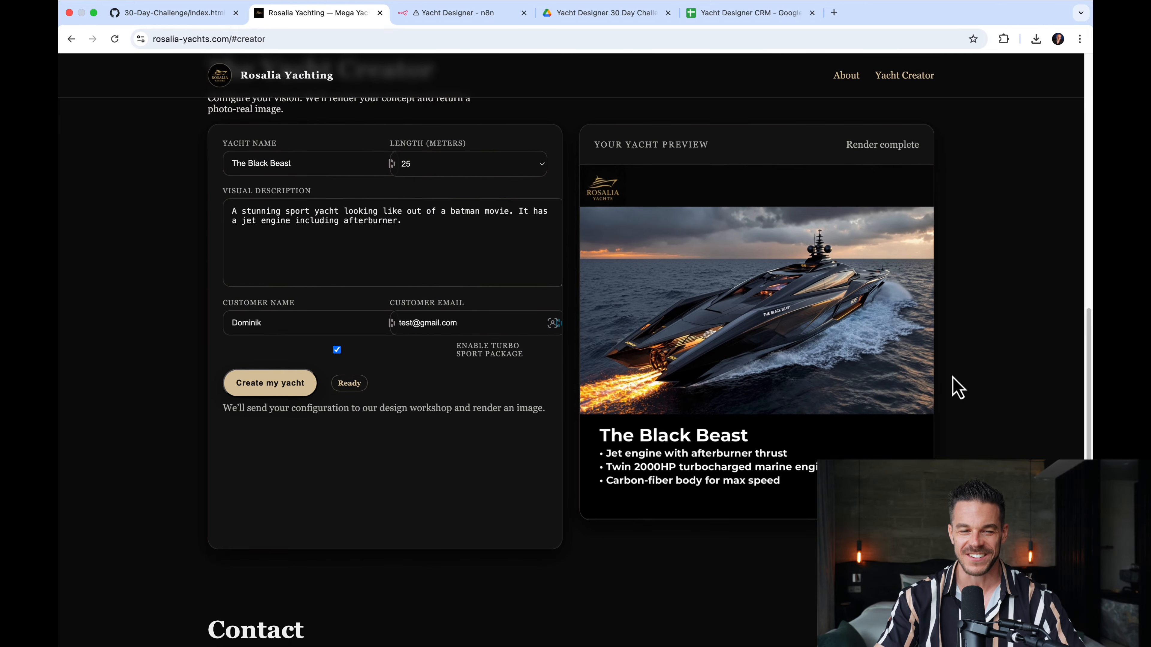
{"action": "scroll", "coordinate": [954, 381], "scroll_direction": "up", "scroll_amount": 1}
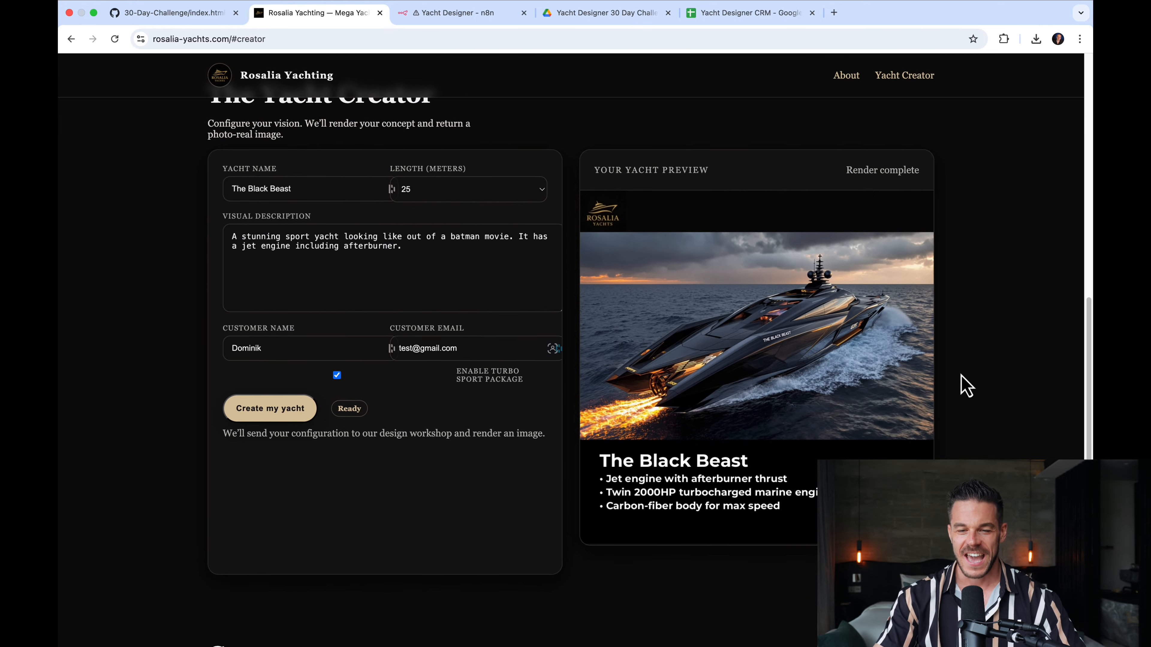
{"action": "left_click", "coordinate": [824, 340]}
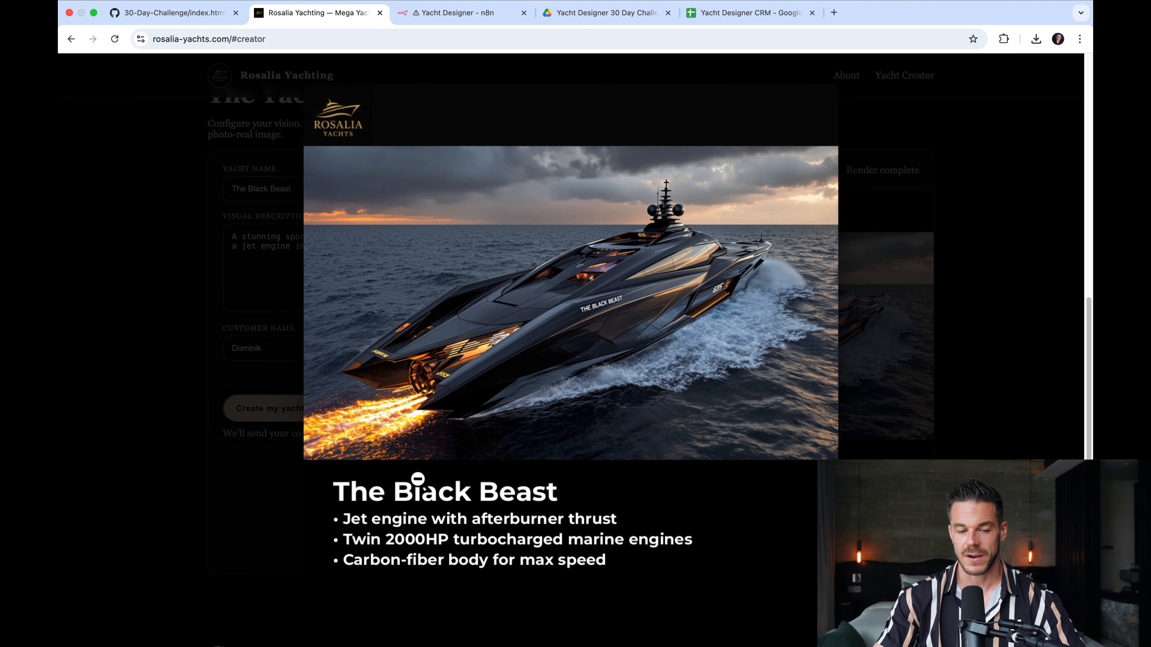
{"action": "left_click", "coordinate": [542, 535]}
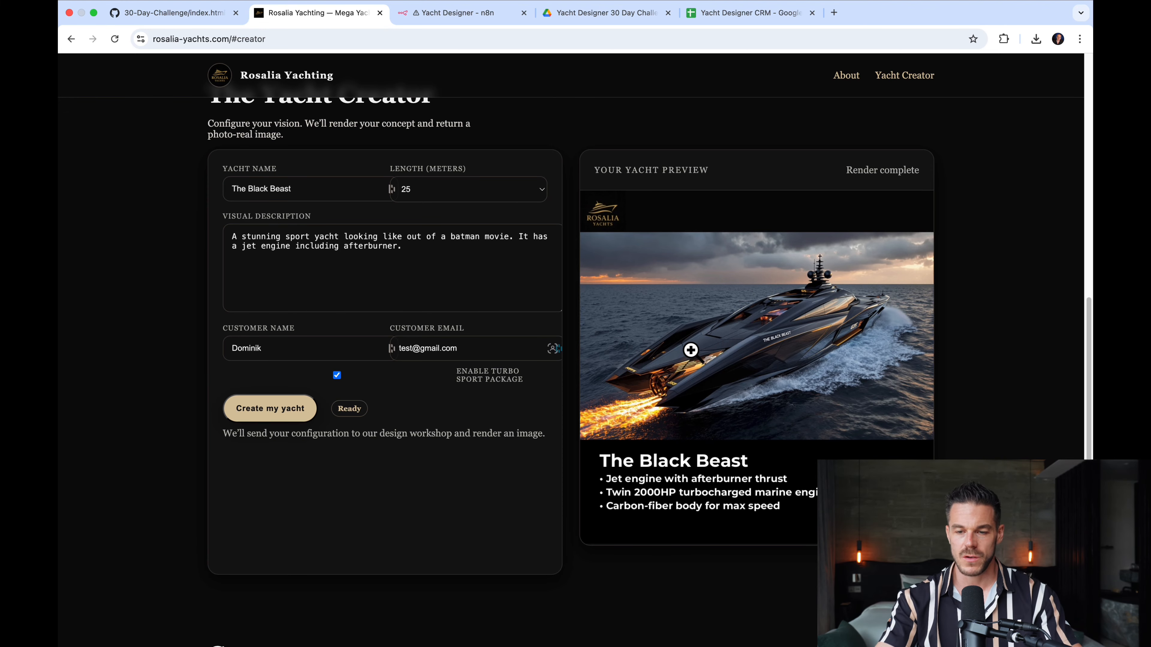
Look through the website's opening, About and Yacht Creator sections, ending at the yacht preview.
{"action": "scroll", "coordinate": [690, 350], "scroll_direction": "up", "scroll_amount": 5}
{"action": "left_click_drag", "start_coordinate": [1088, 296], "coordinate": [1084, 174]}
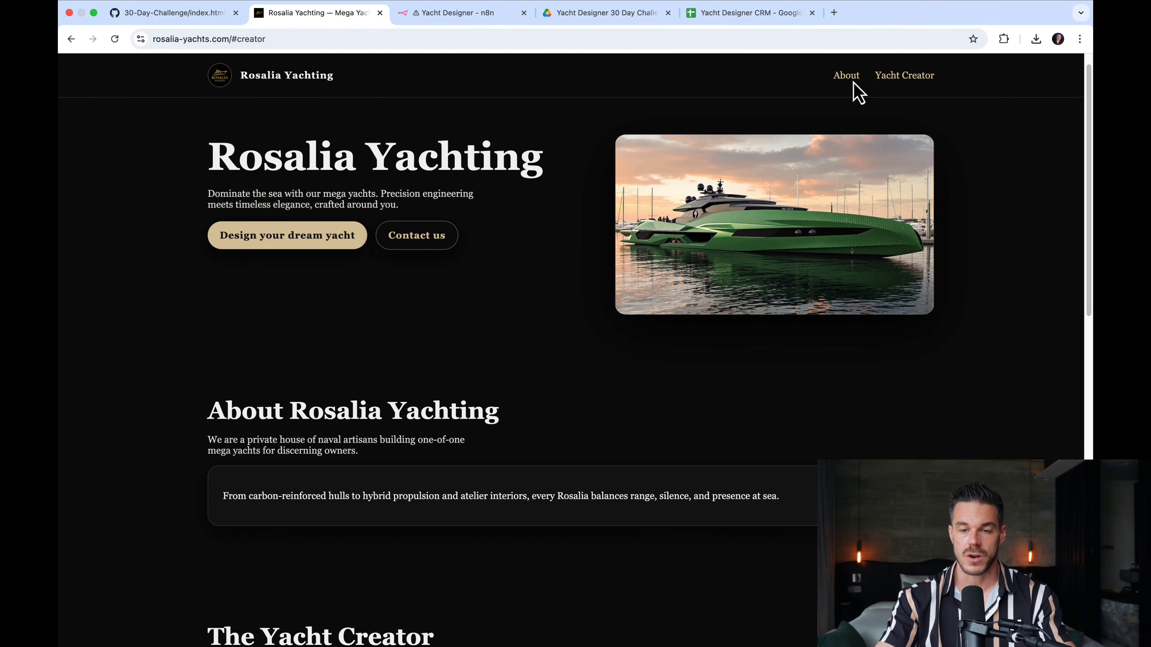
{"action": "left_click", "coordinate": [895, 77]}
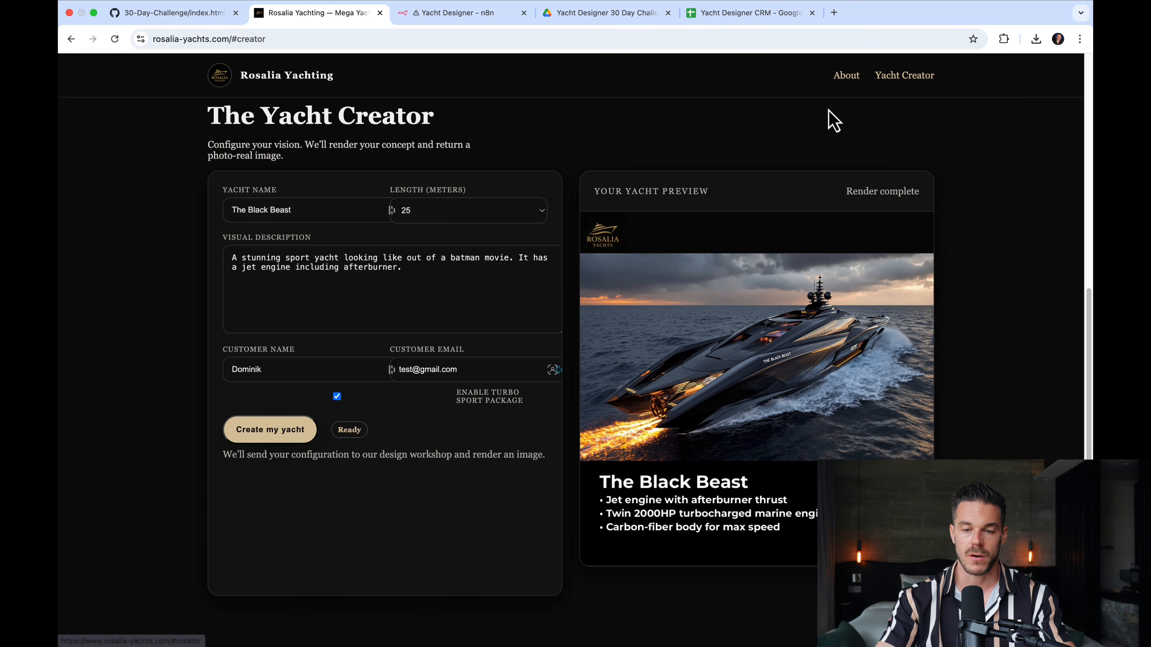
{"action": "left_click", "coordinate": [847, 75]}
{"action": "scroll", "coordinate": [474, 372], "scroll_direction": "up", "scroll_amount": 5}
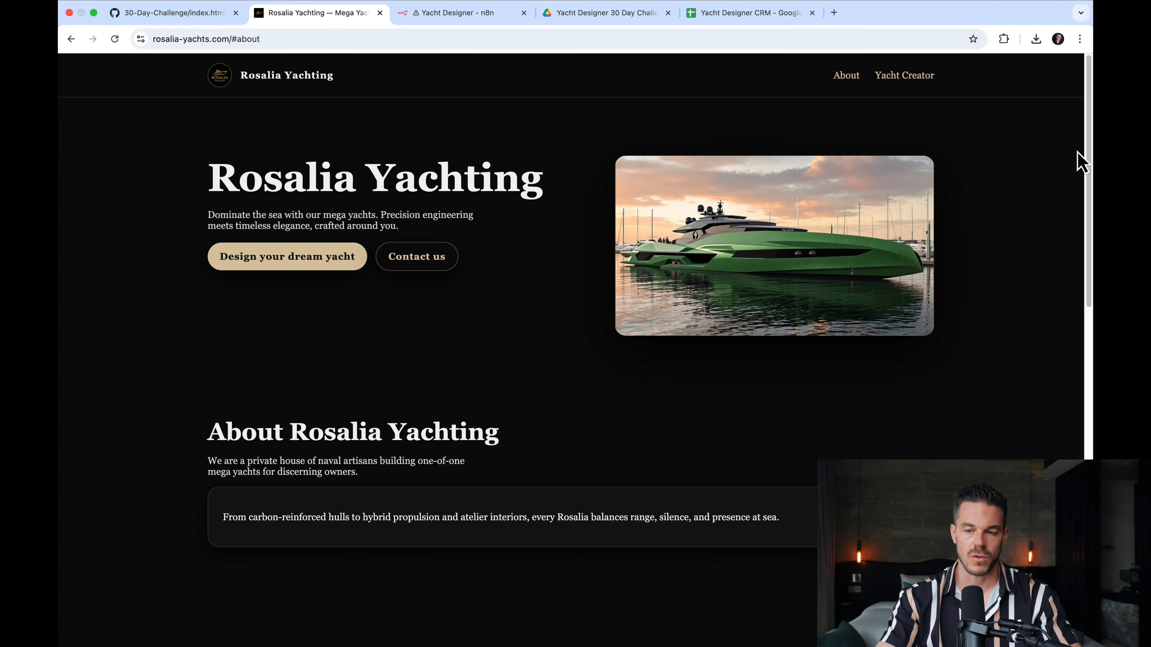
{"action": "left_click_drag", "start_coordinate": [1085, 161], "coordinate": [1087, 368]}
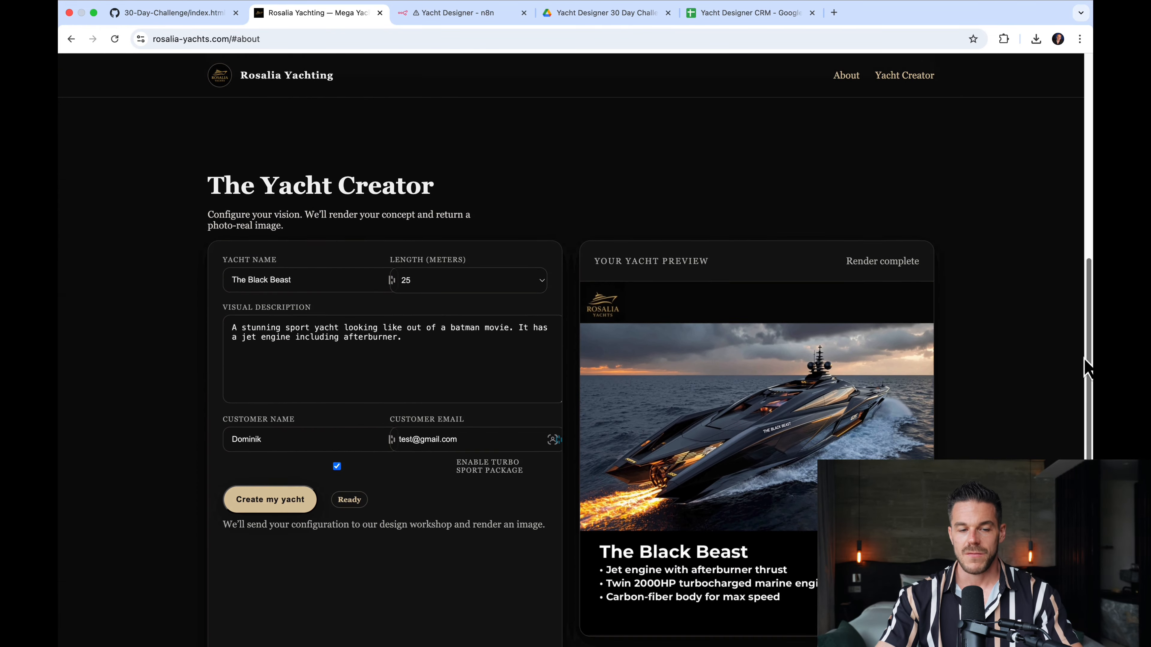